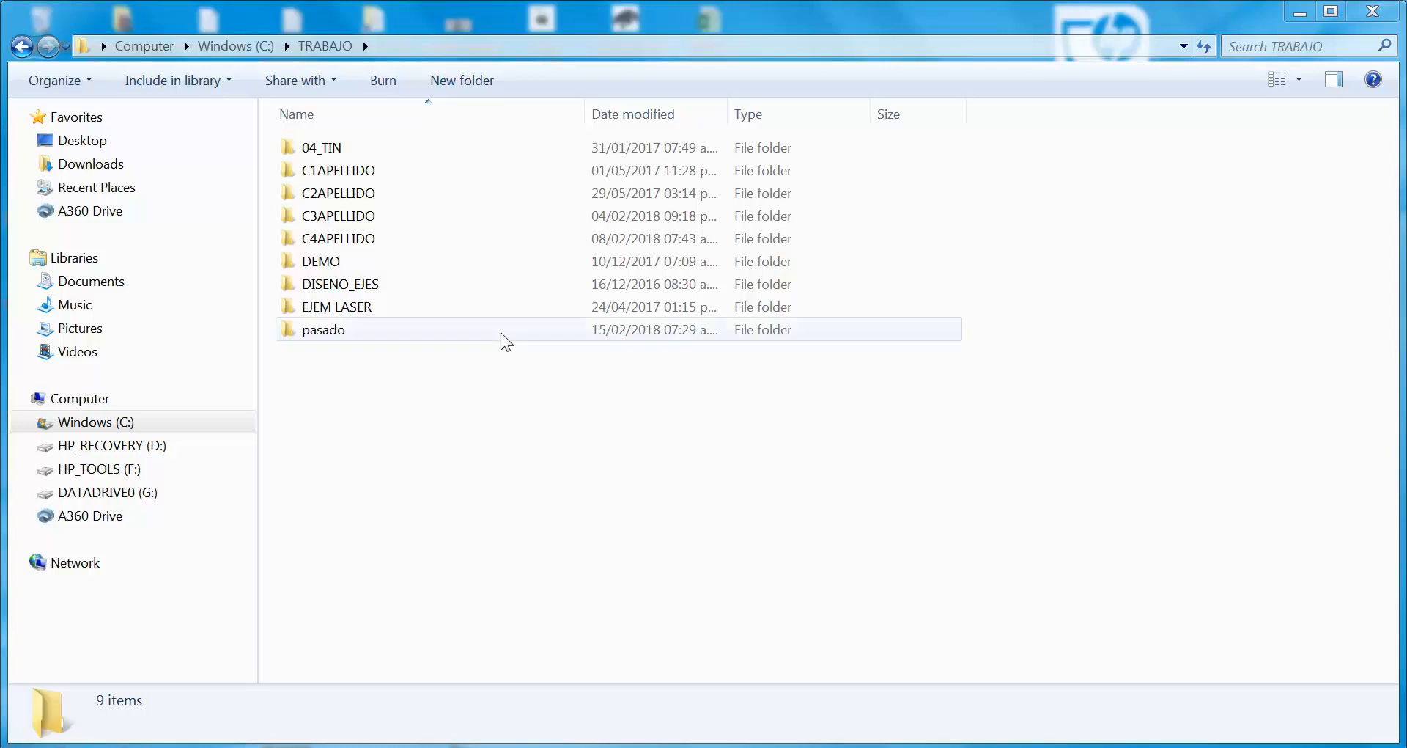
Copy the C4APELLIDO folder and paste the duplicate into the same TRABAJO directory.
right_click(350, 246)
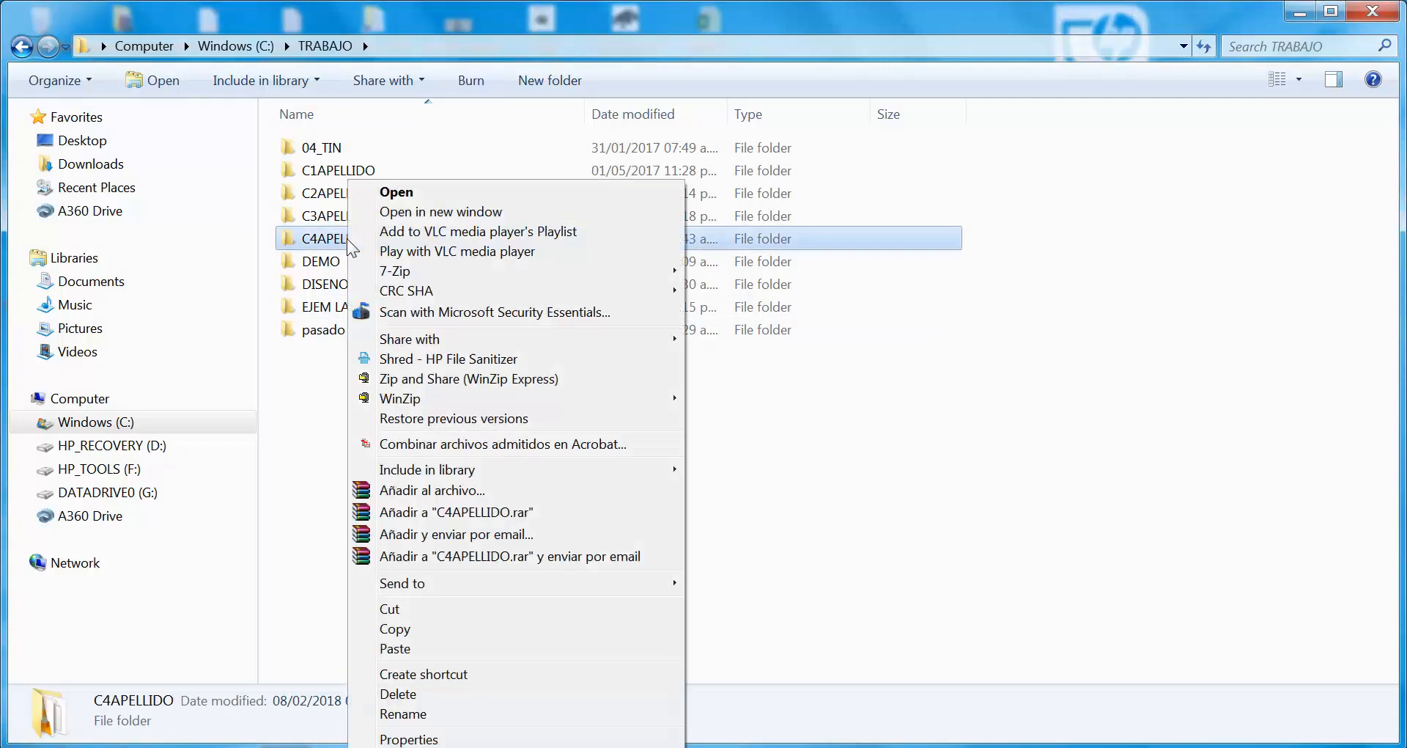
click(421, 649)
right_click(453, 545)
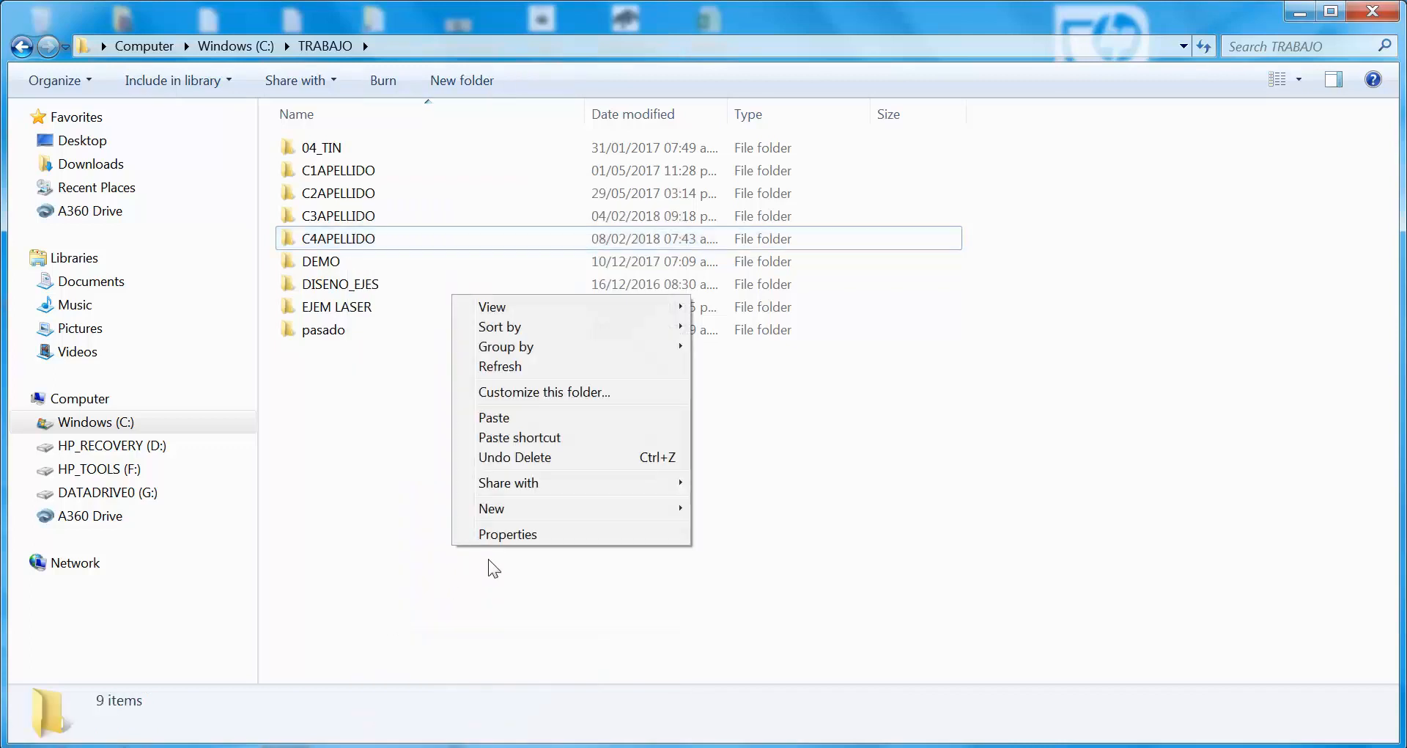
click(503, 423)
Rename the duplicated folder as C5APELLIDO.
right_click(352, 263)
click(405, 713)
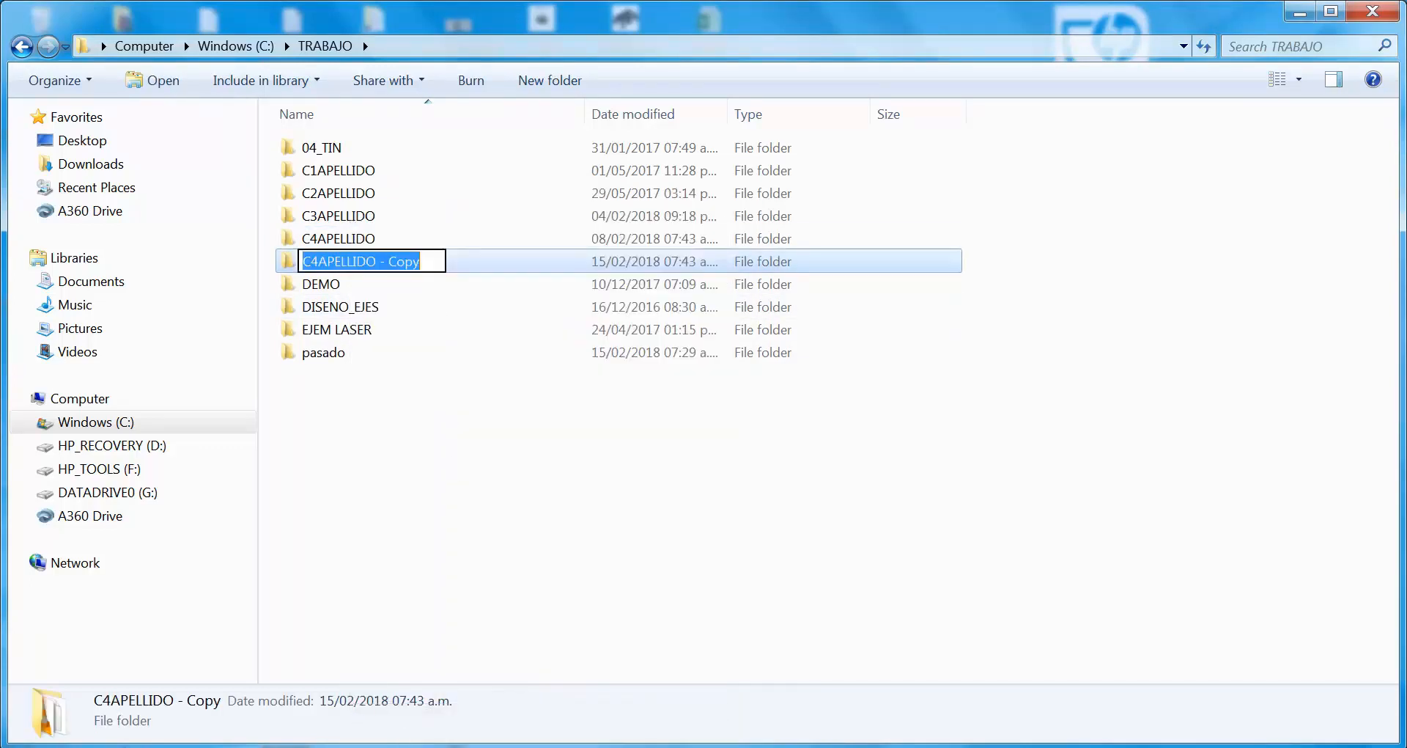
key(Home)
key(Right)
key(shift+Right)
text(5)
key(shift+End)
key(Delete)
click(638, 540)
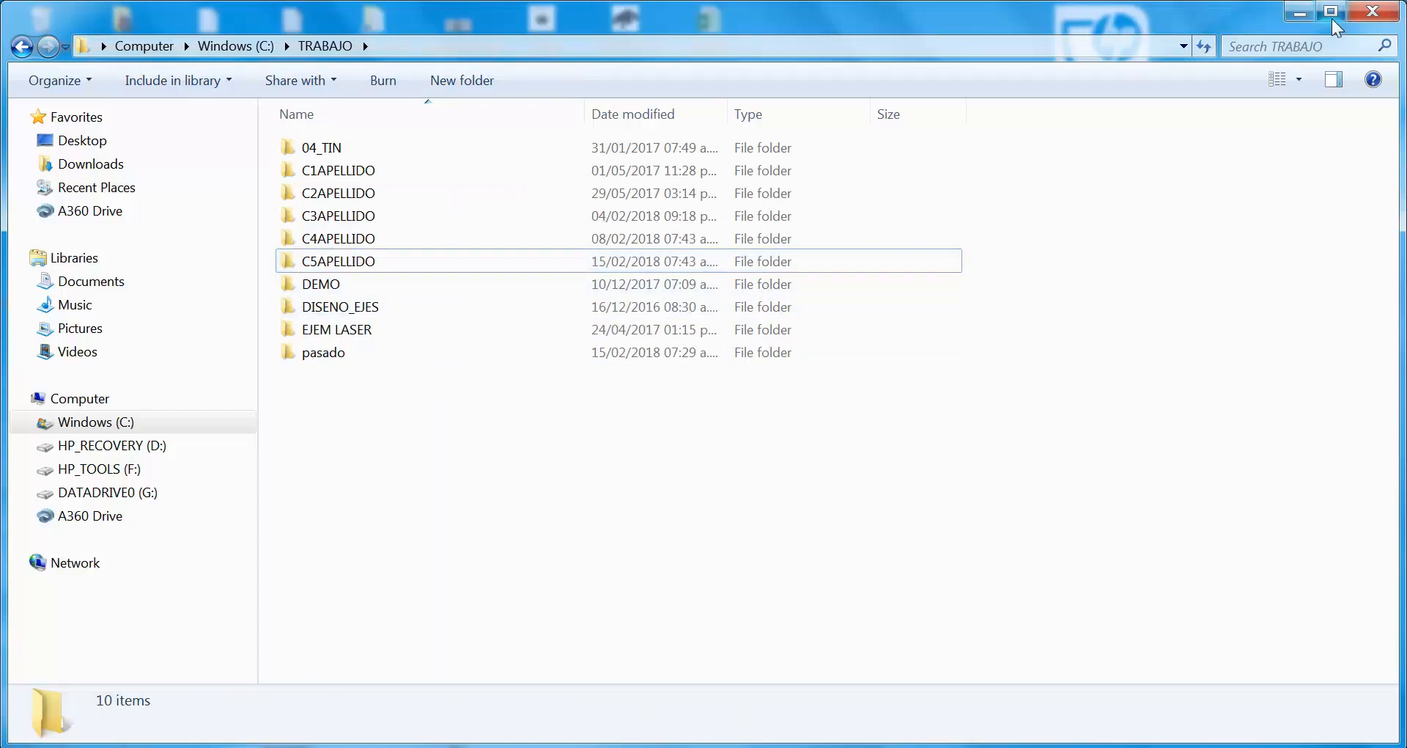
Close the file window and launch Istram/Ispol with C:\TRABAJO\C5APELLIDO as the working folder, maximizing its window.
click(1373, 11)
double_click(459, 637)
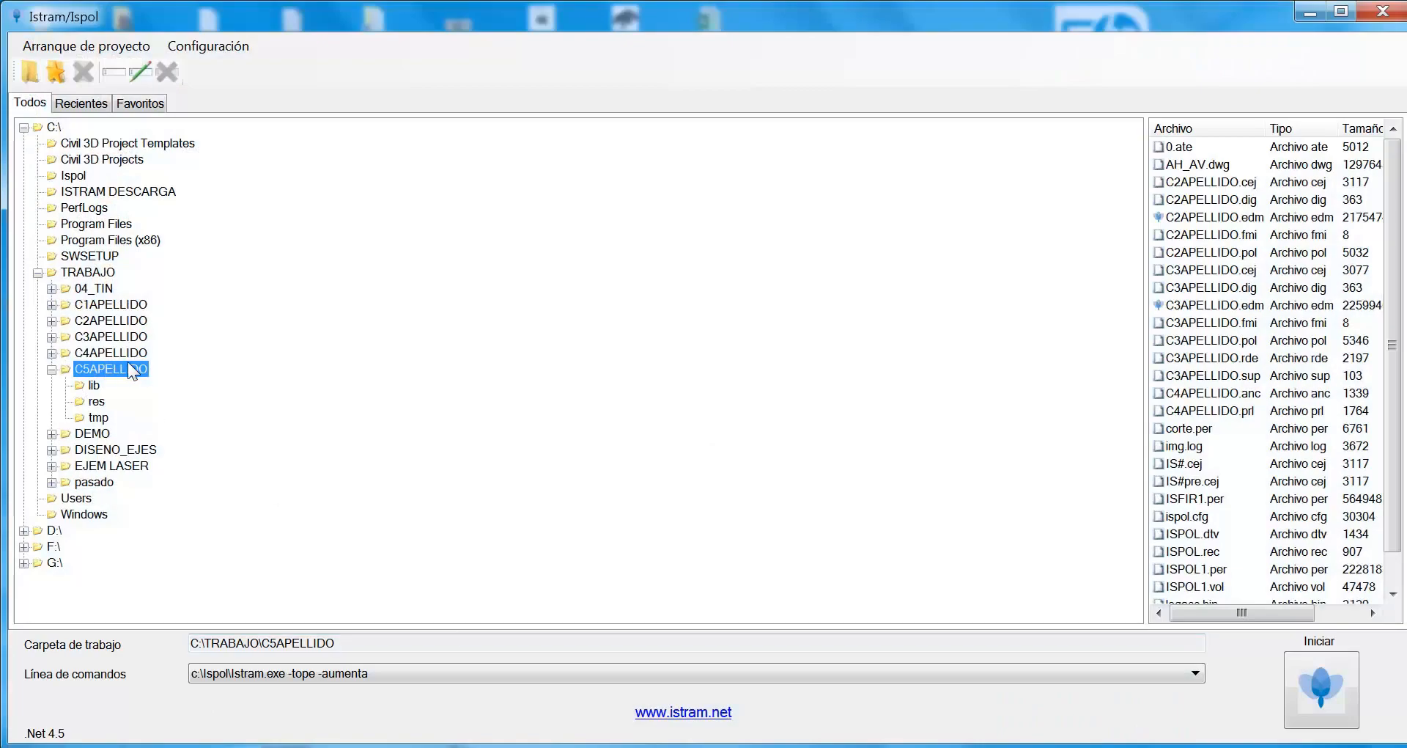
click(1320, 682)
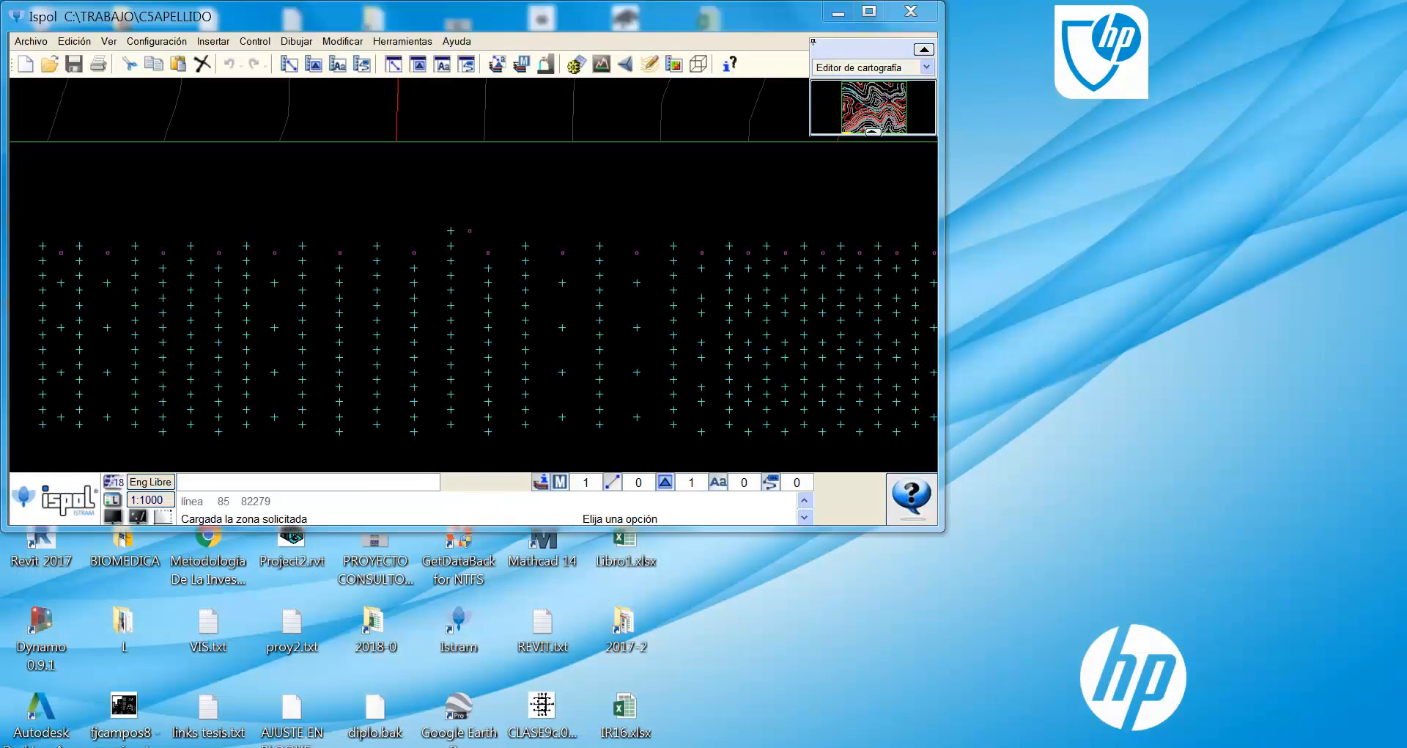
click(868, 10)
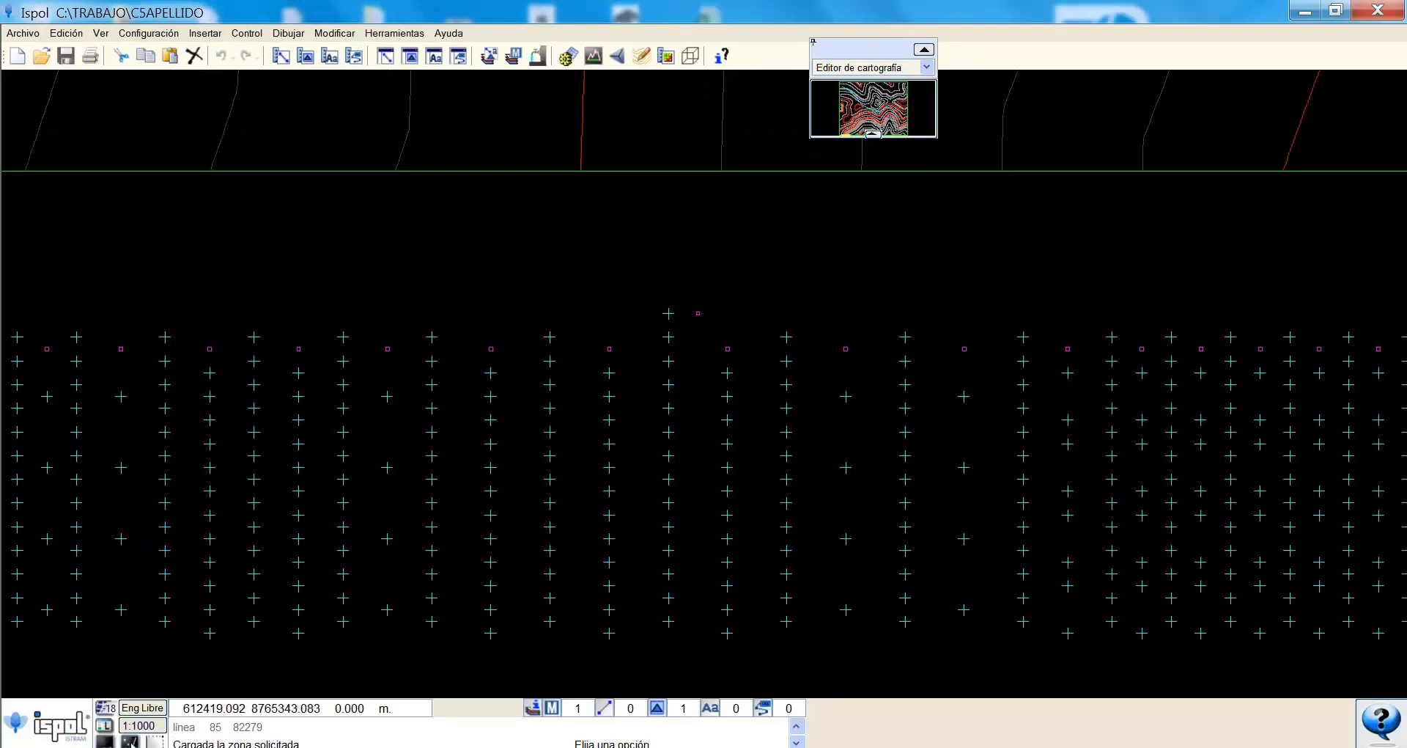
Examine the road alignment drawn over the contour map.
click(130, 741)
scroll(692, 421, down, 2)
scroll(628, 539, down, 7)
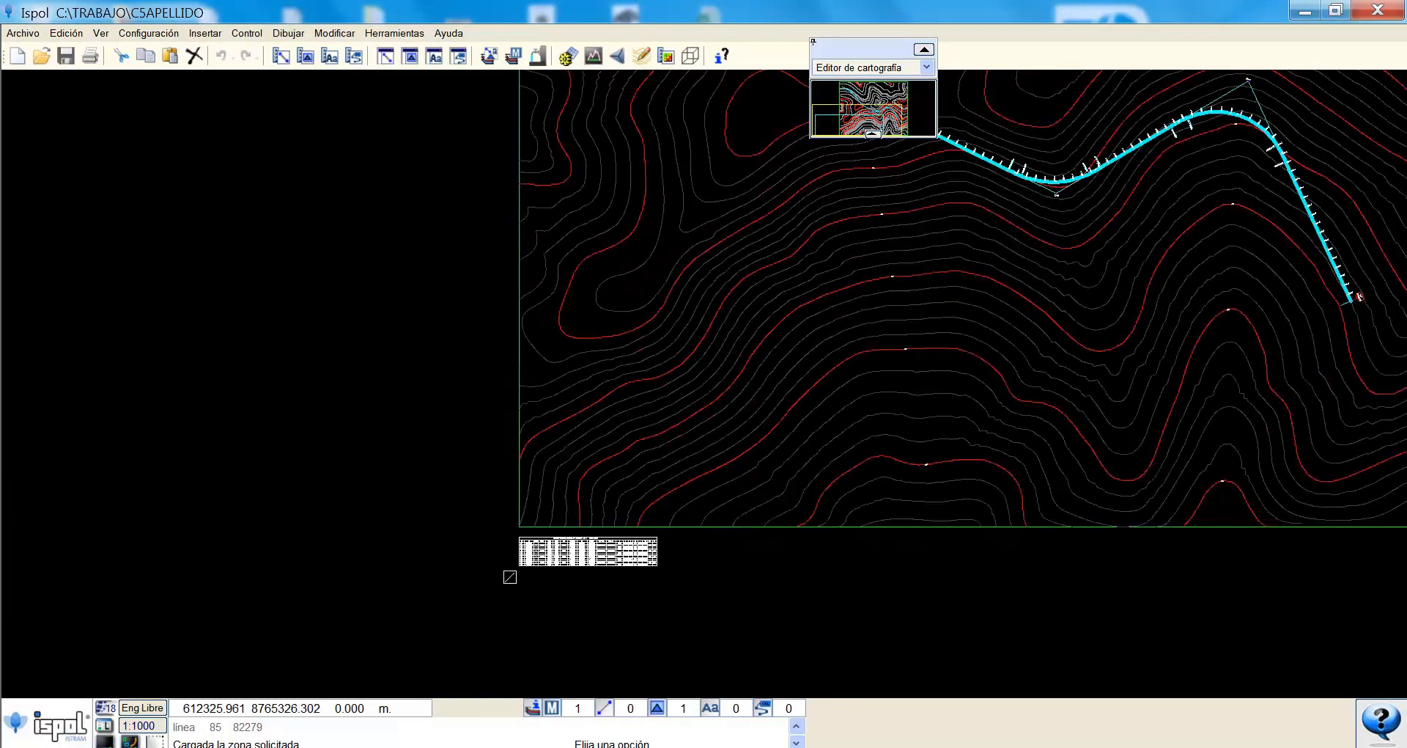
scroll(804, 217, up, 2)
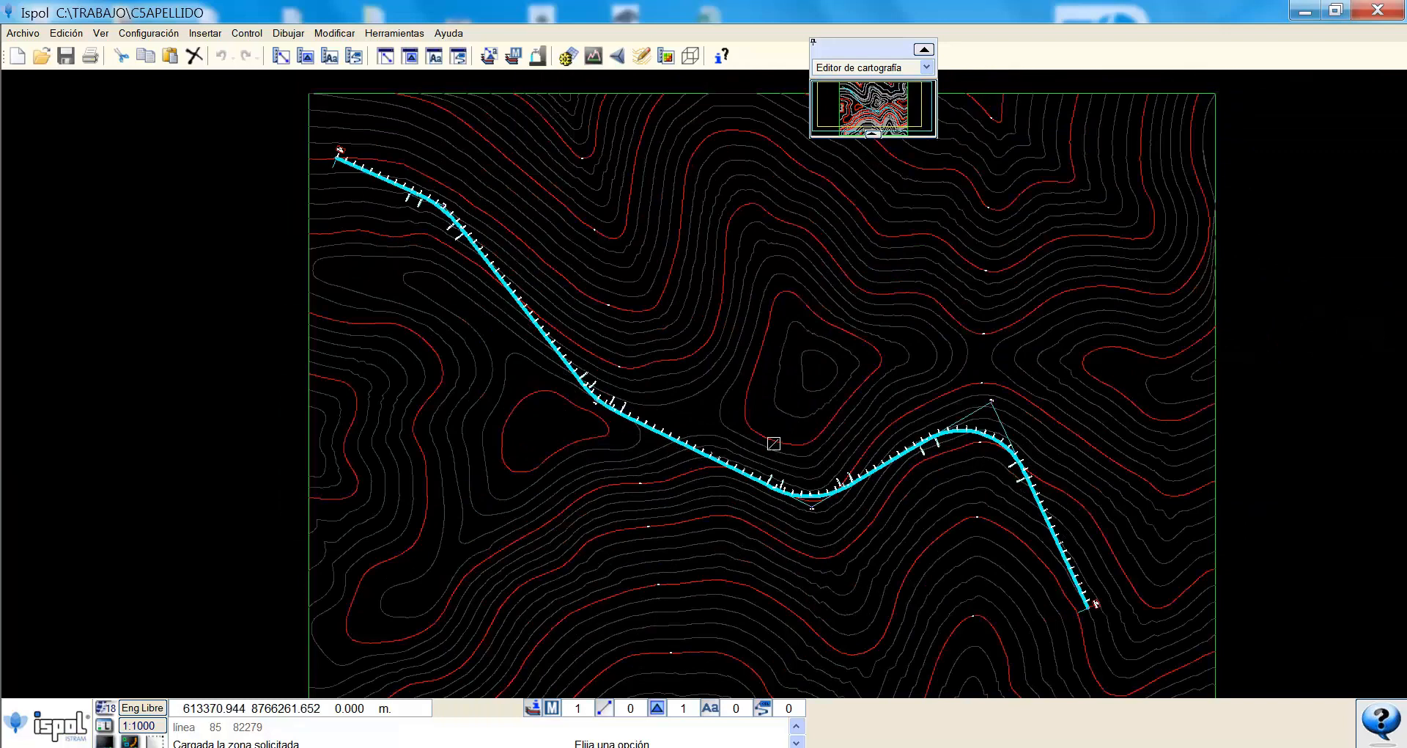
scroll(773, 449, up, 1)
scroll(603, 450, down, 1)
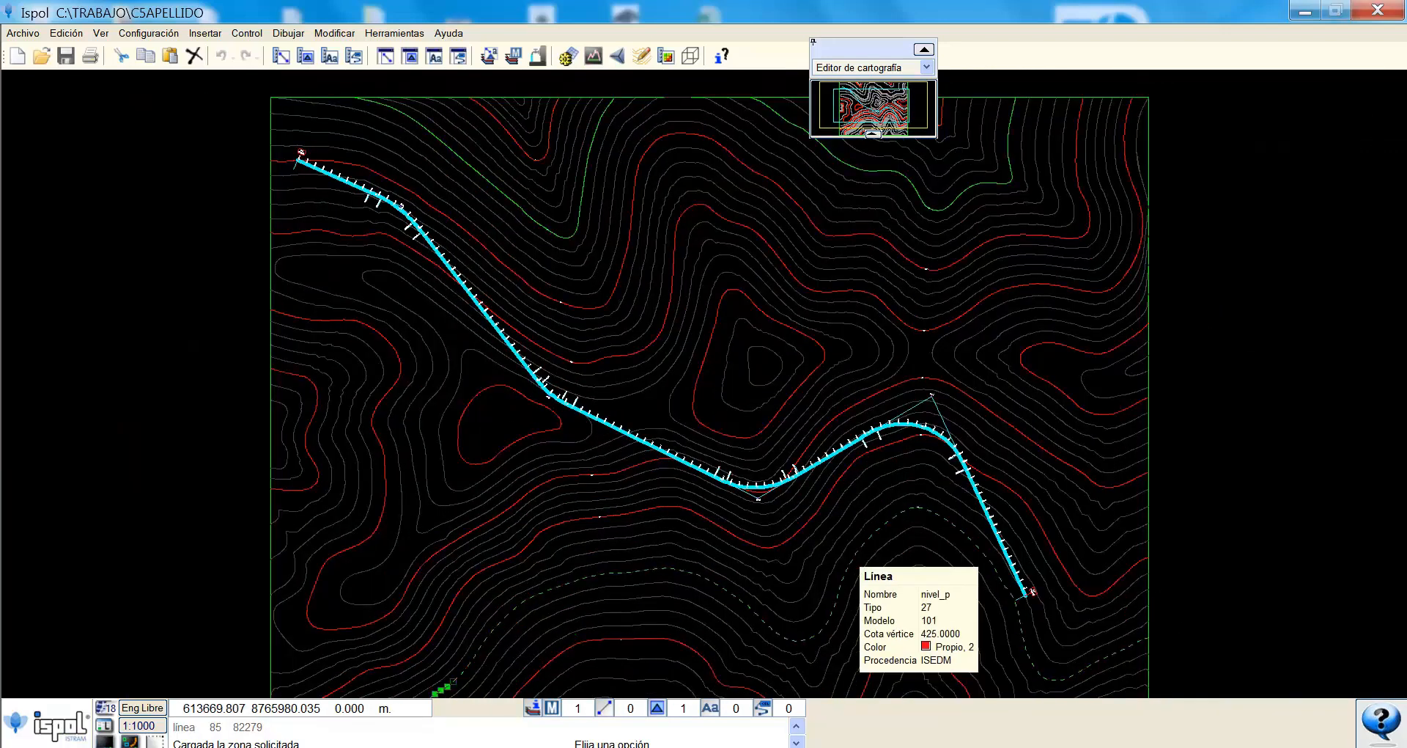
scroll(770, 455, up, 1)
scroll(770, 455, up, 1)
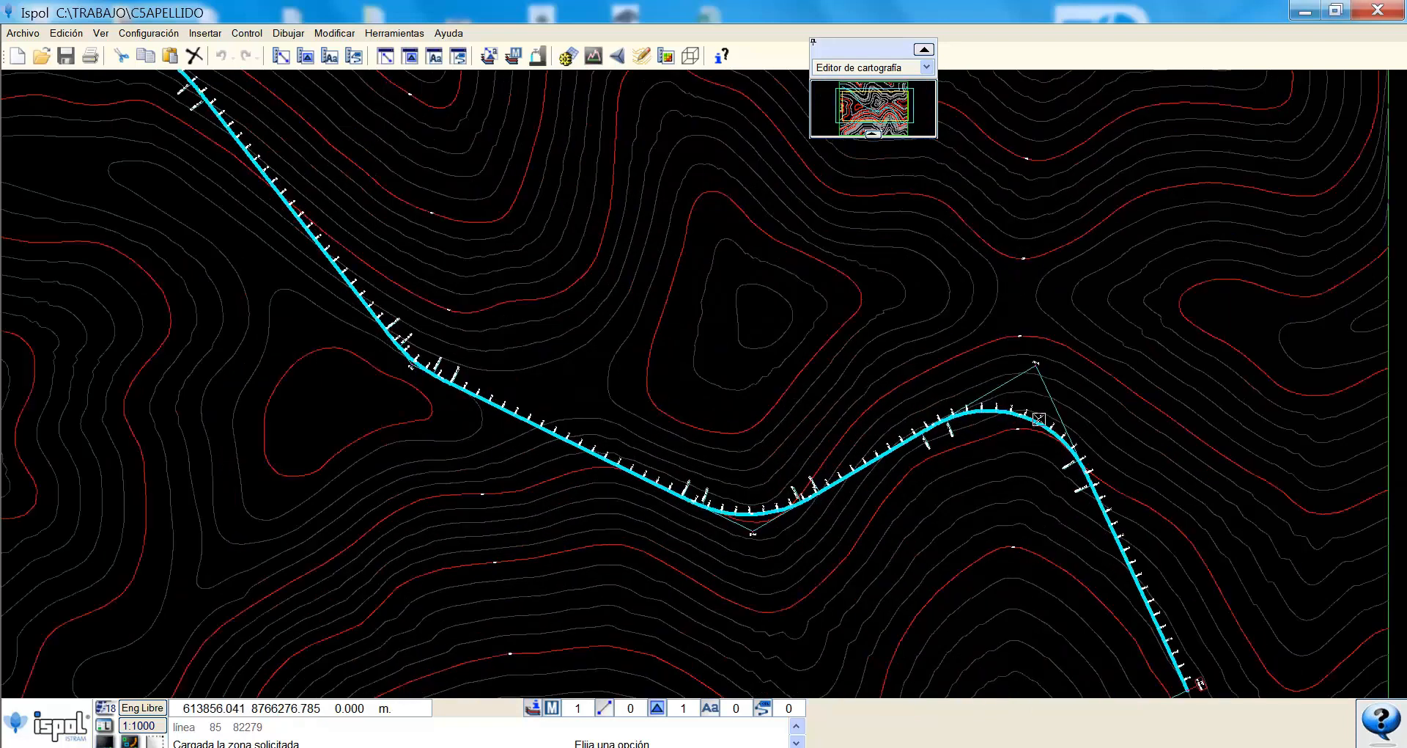
Open the road project from the cartography editor, set the lane width to 3 m in the general design tables and recalculate the plan axis.
click(877, 67)
click(880, 105)
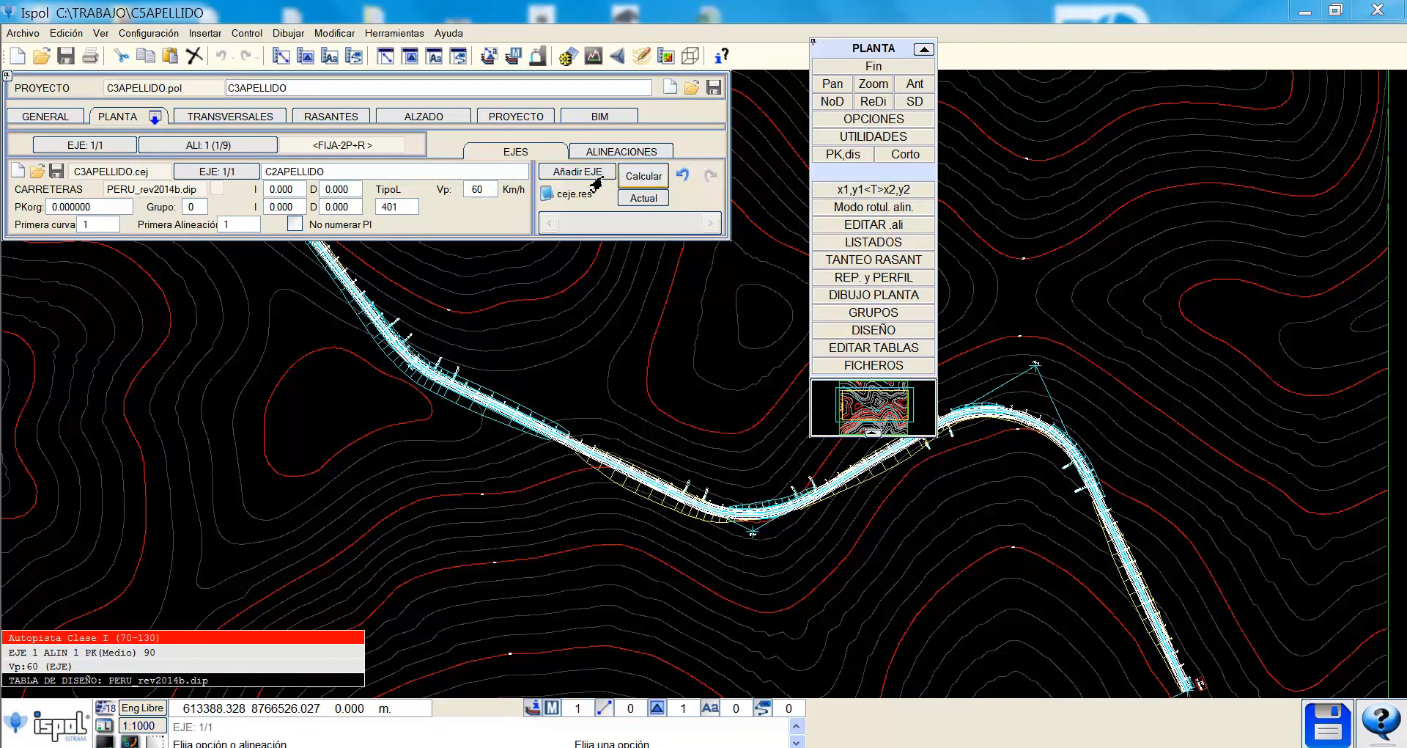
click(61, 119)
click(330, 277)
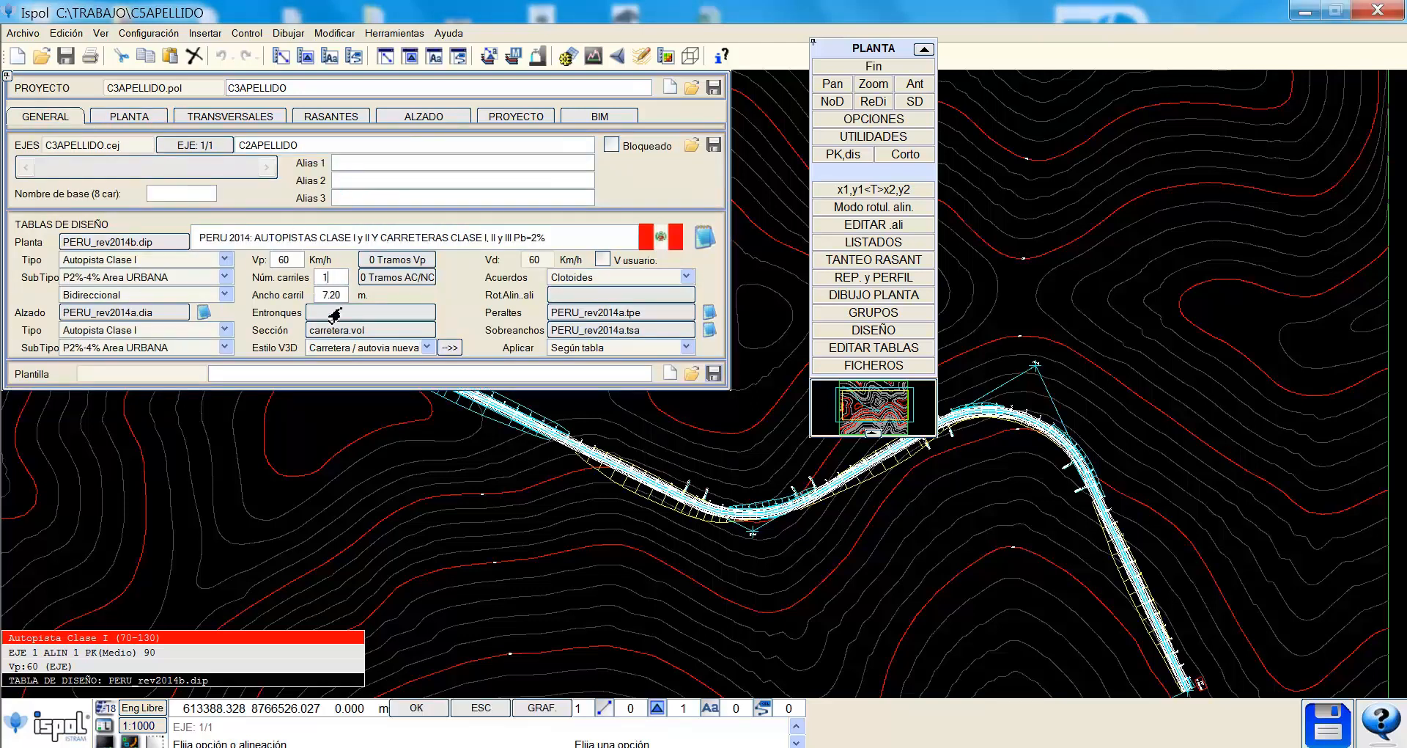
key(Tab)
text(3)
click(140, 120)
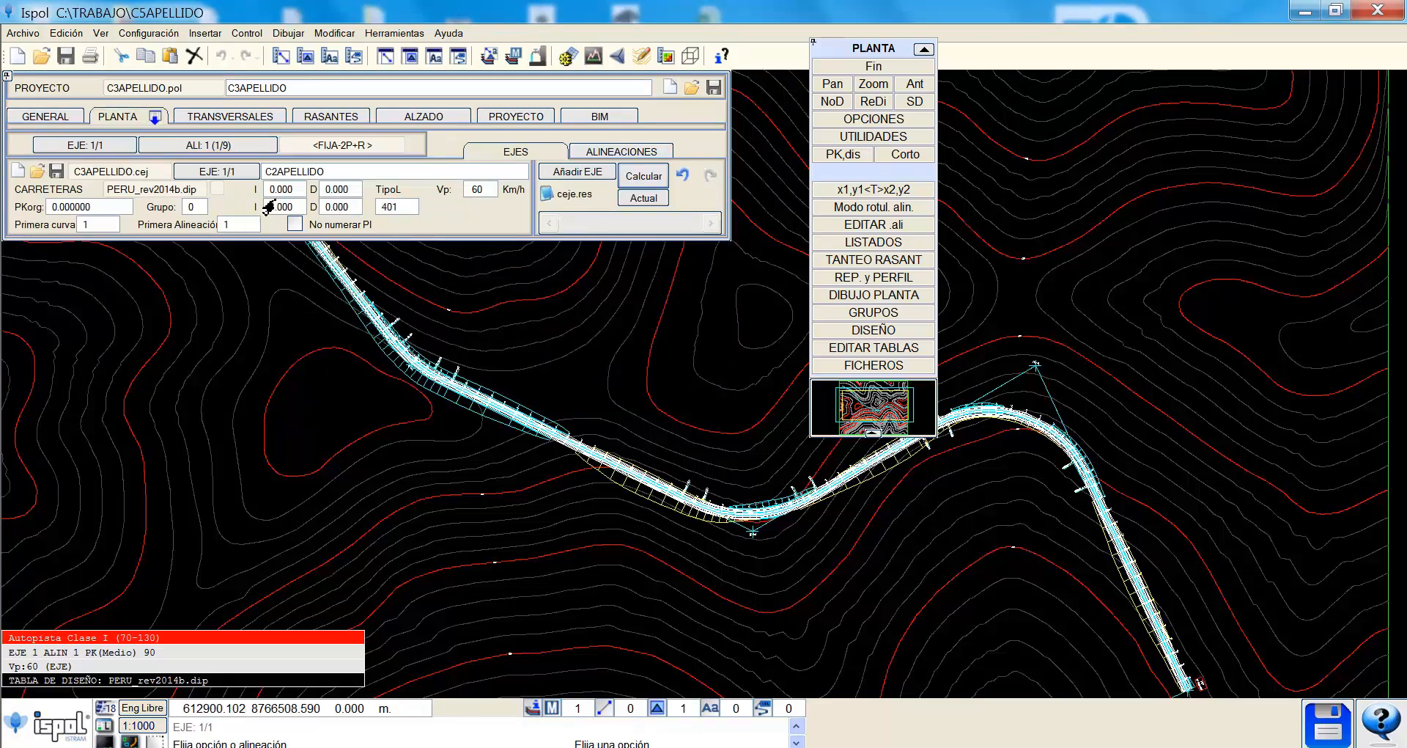
click(632, 179)
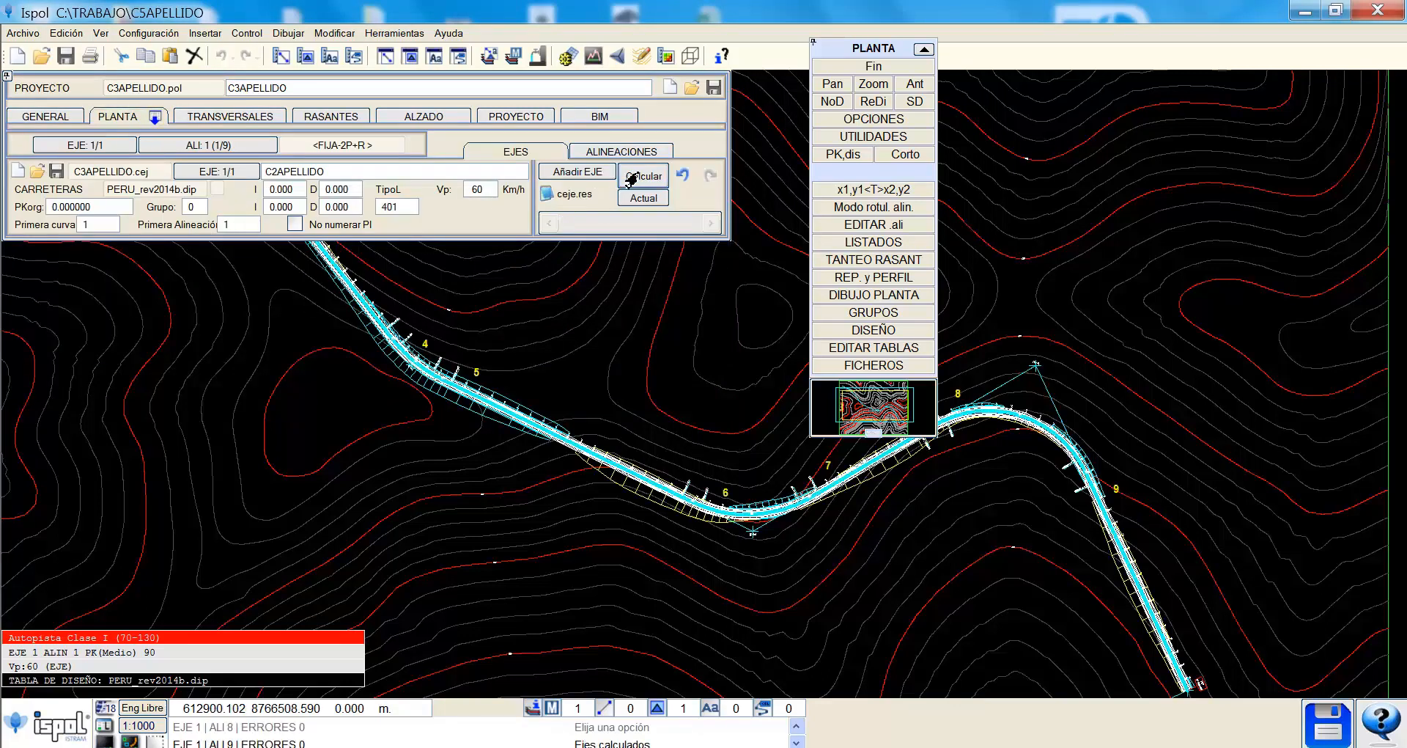
Set the radius threshold for the 20 m cross-section spacing to 251 and generate the terrain cross sections.
click(232, 117)
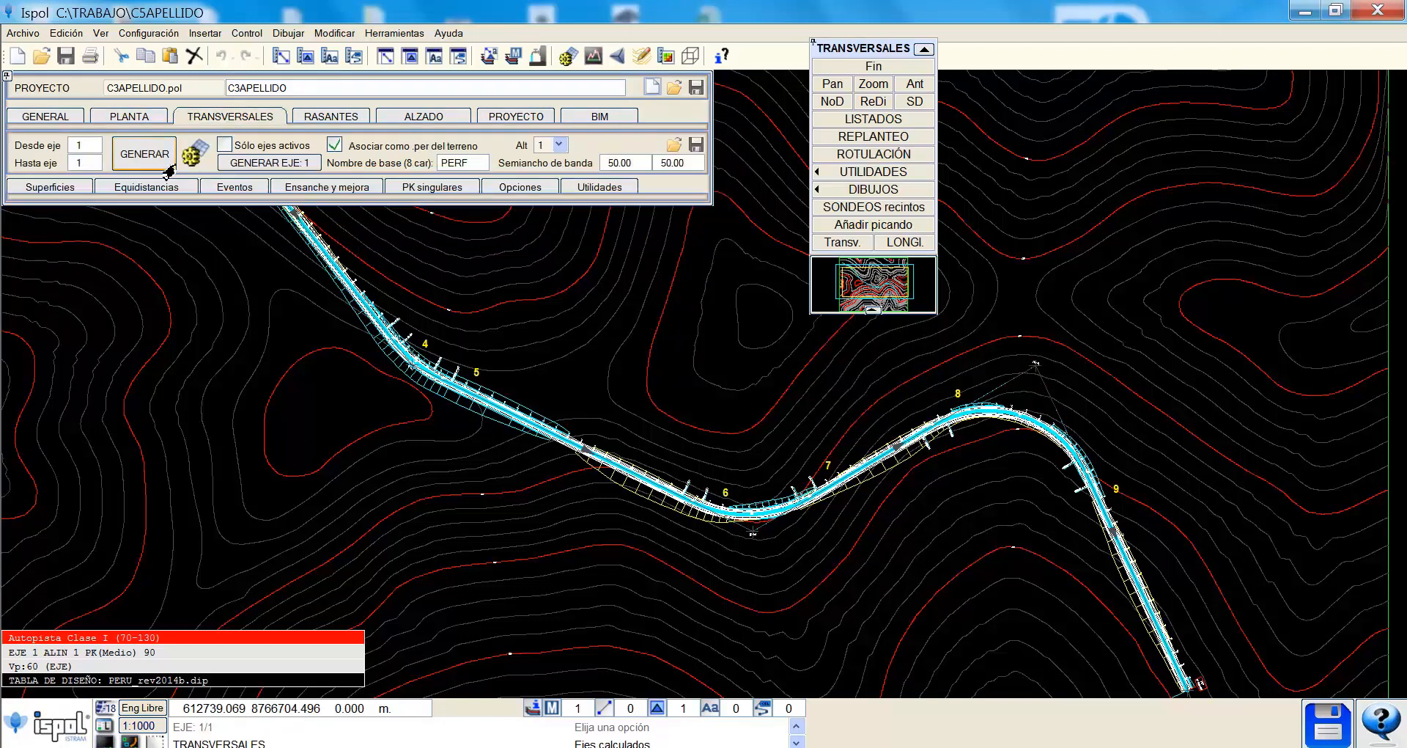
click(59, 189)
click(135, 189)
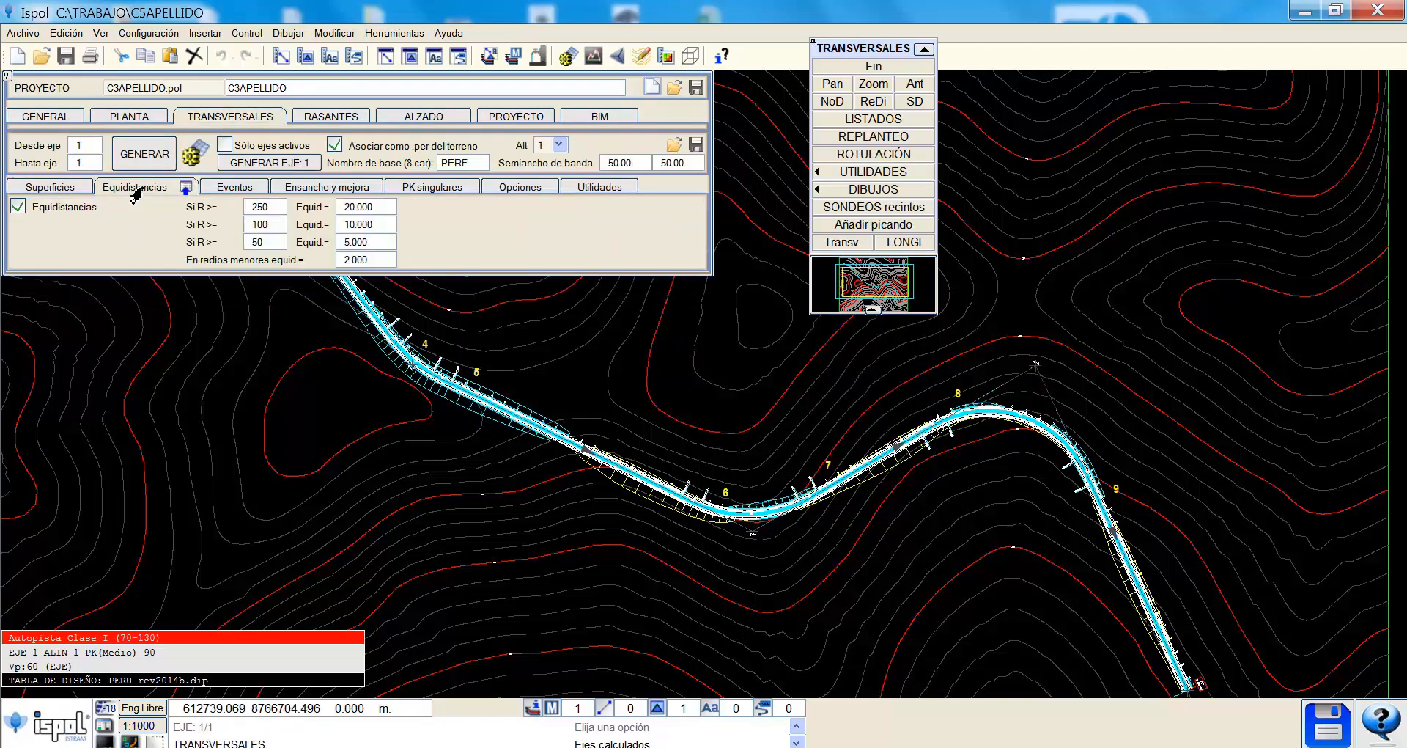
click(268, 211)
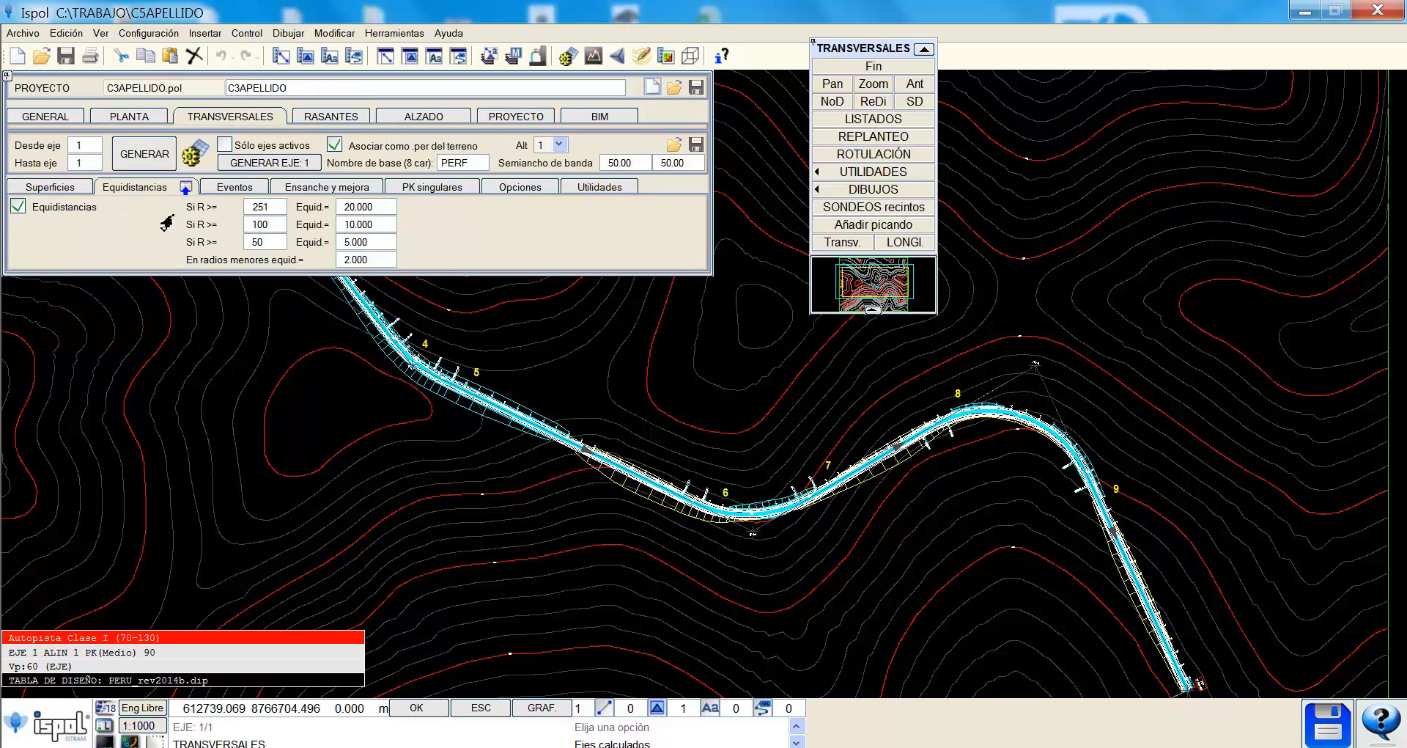
click(154, 156)
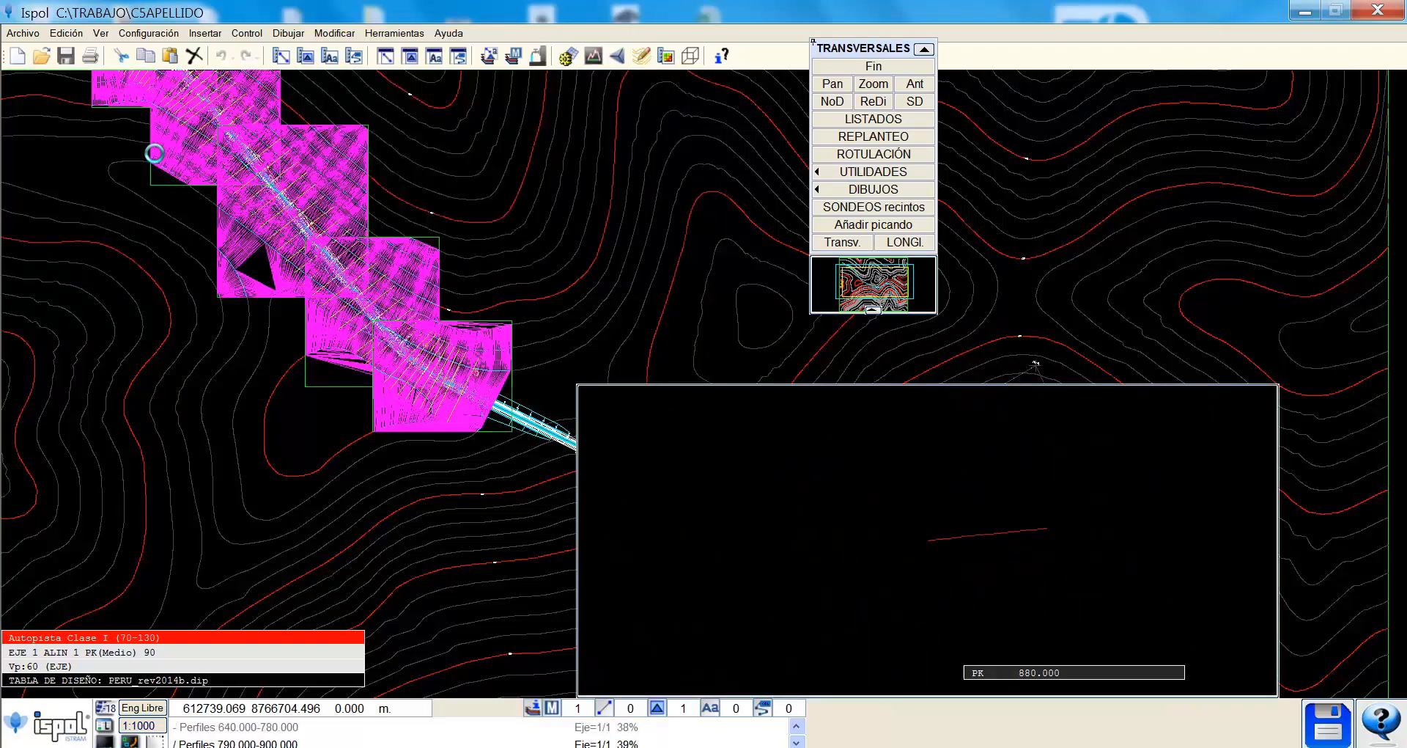
Inspect the axis's longitudinal profile up to the second grade line and recalculate the grades.
click(317, 117)
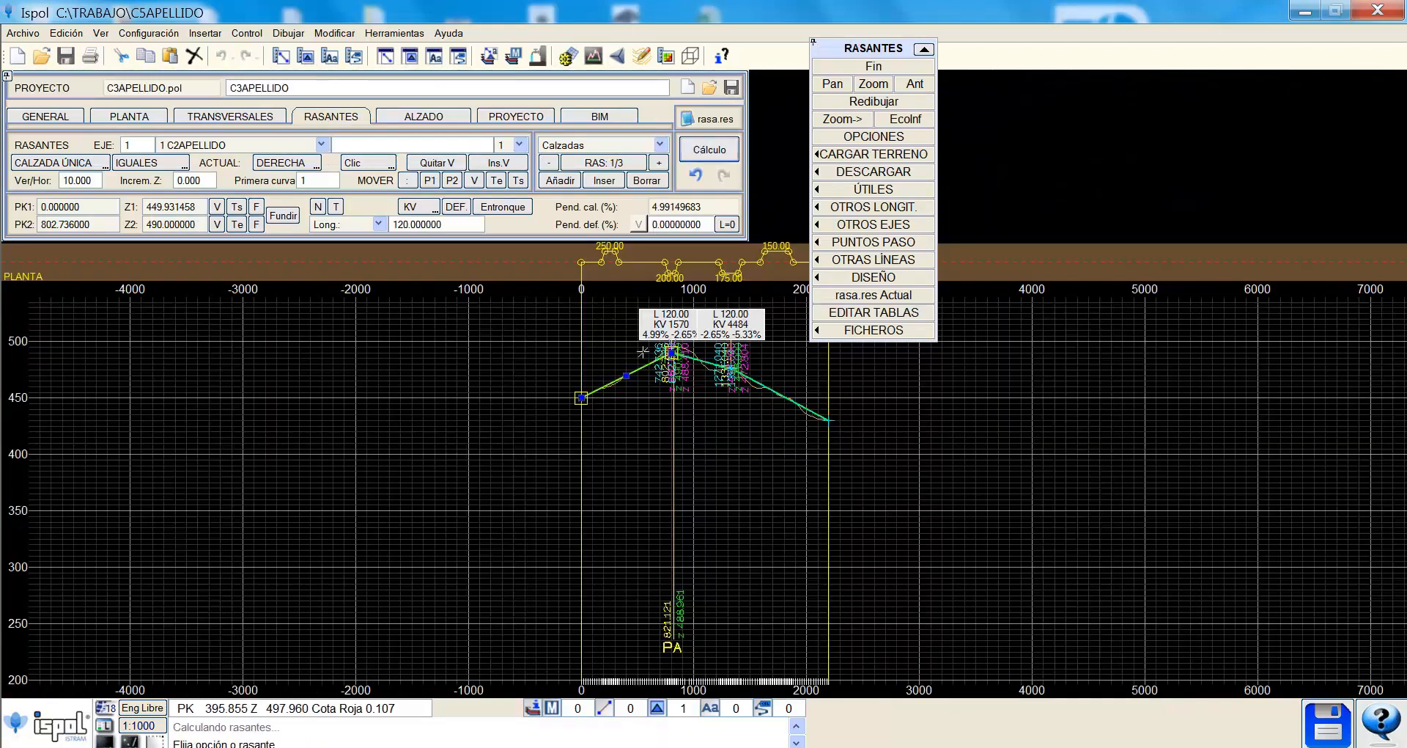
scroll(732, 349, up, 9)
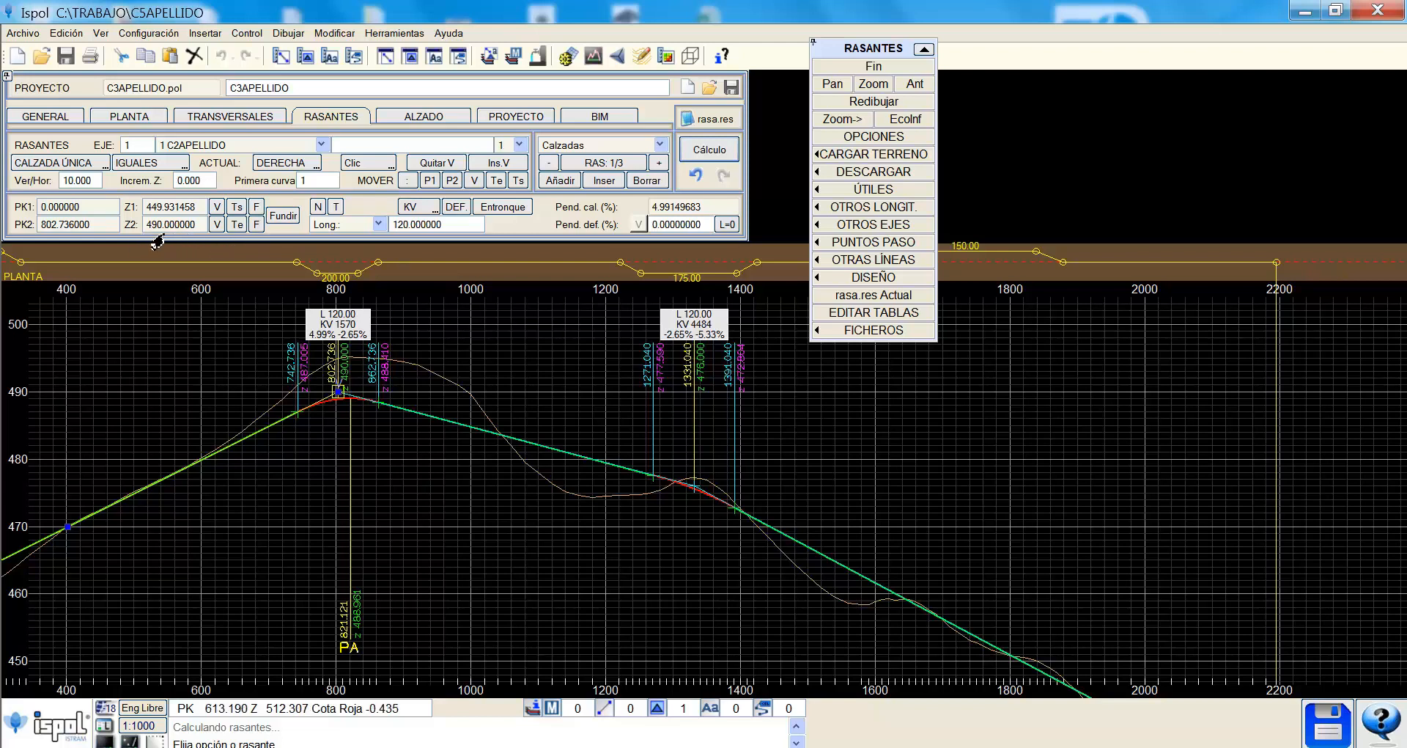
click(658, 165)
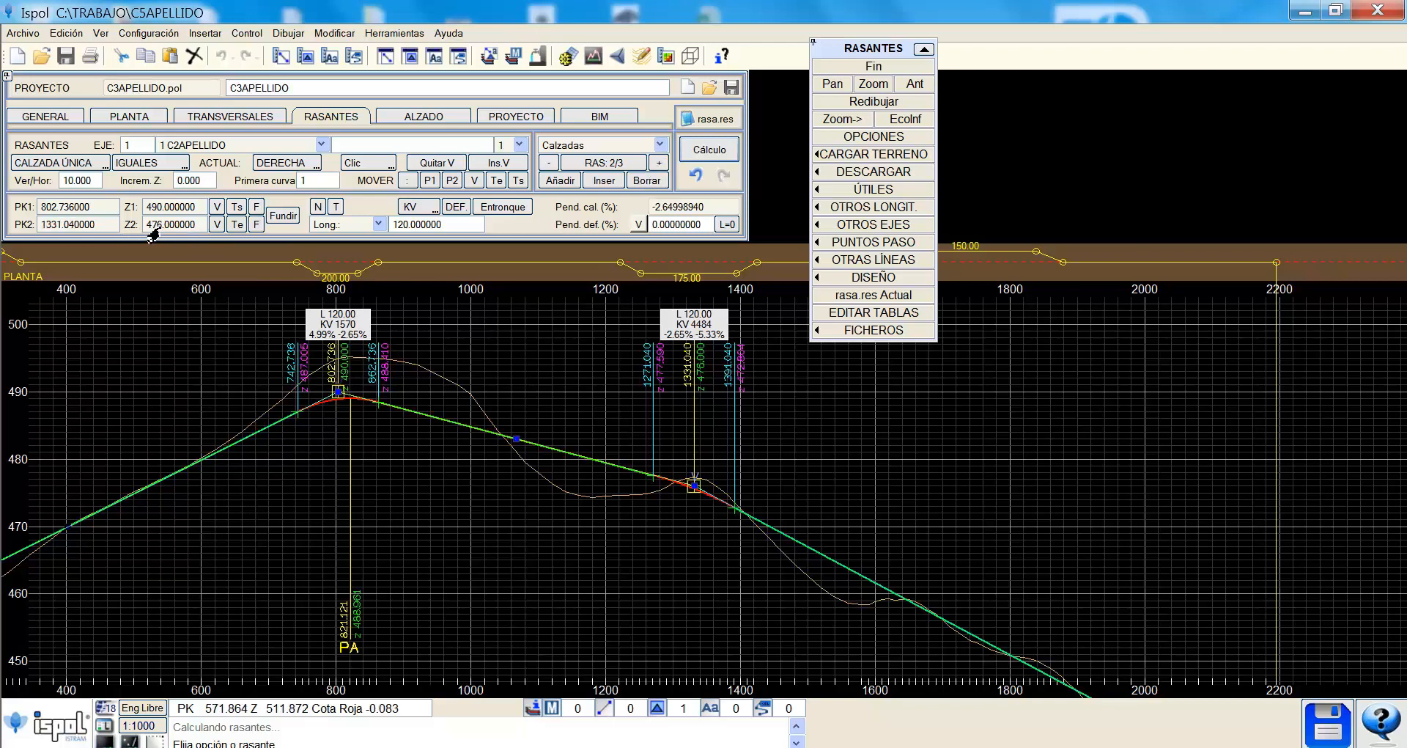
click(689, 154)
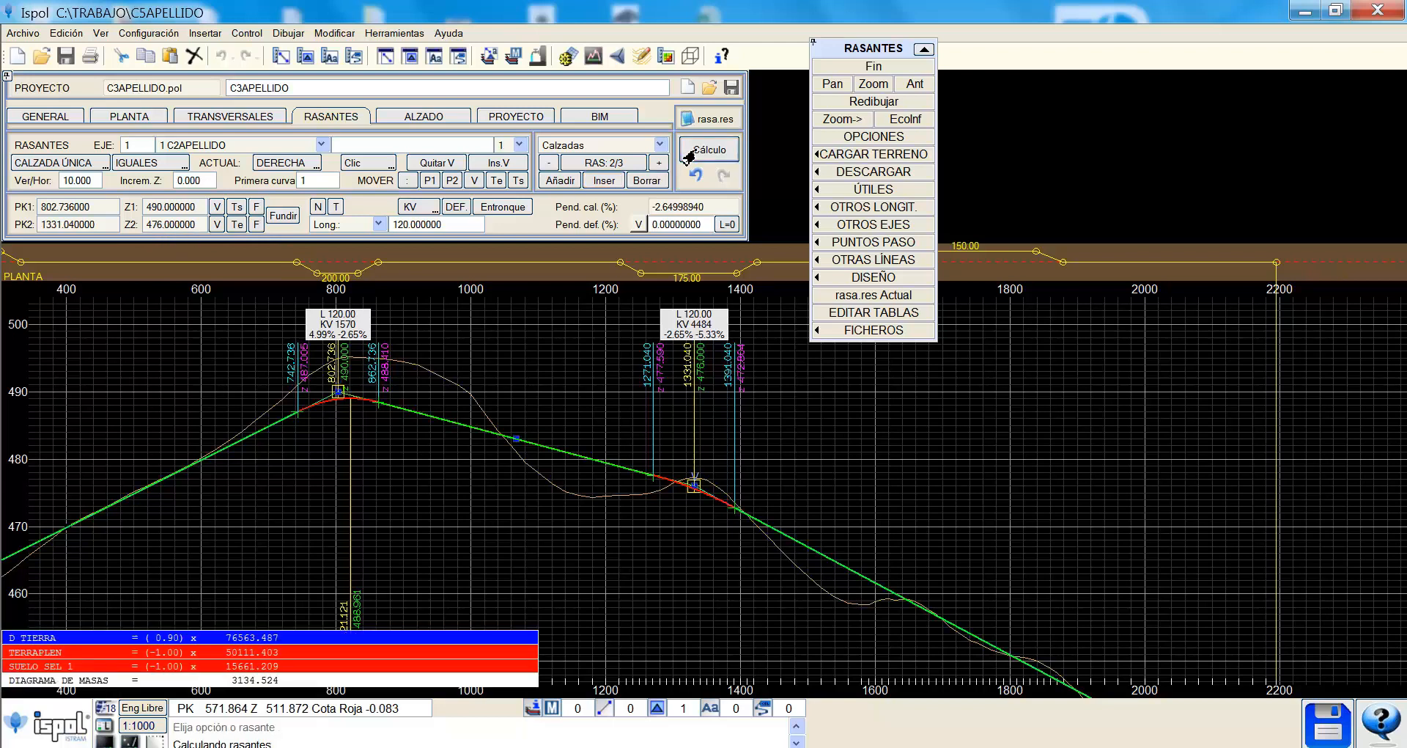
Run the project calculation to compute the earthwork volumes along the axis.
click(424, 117)
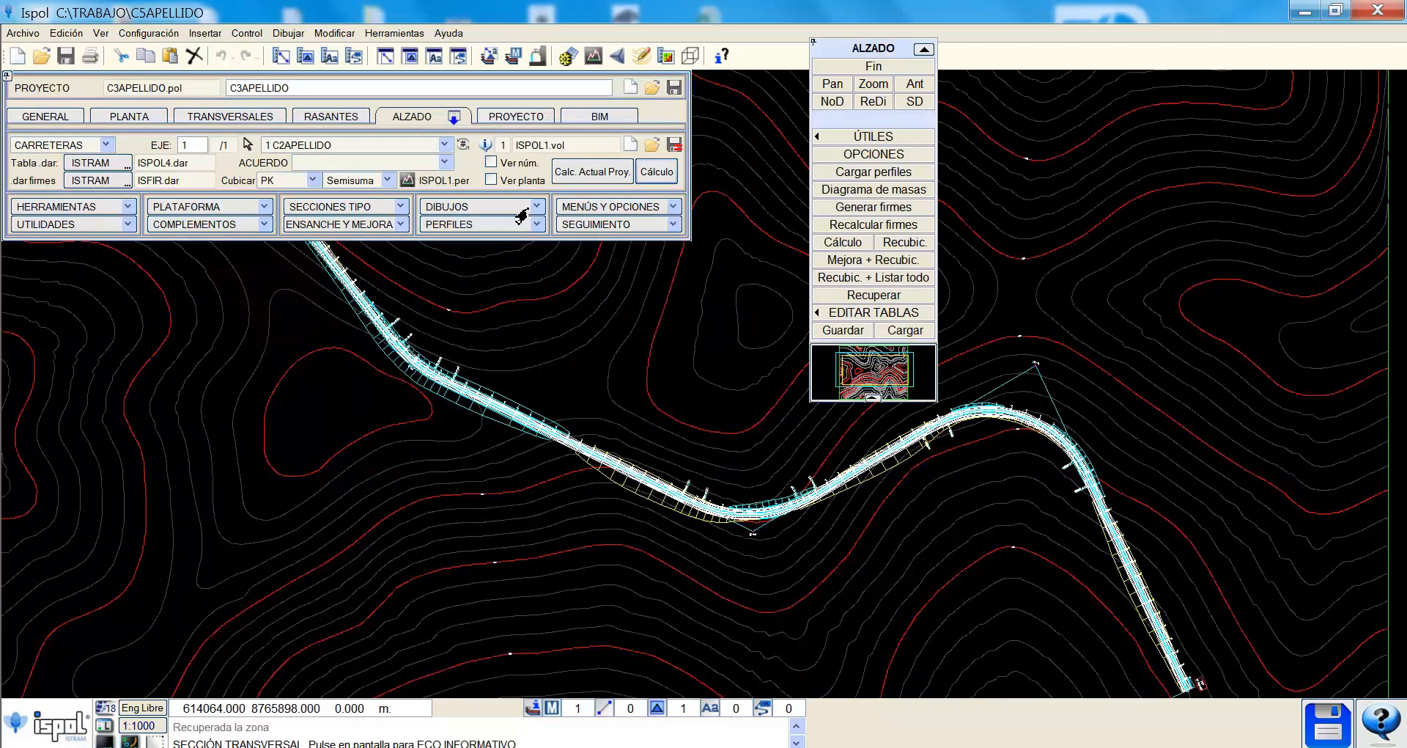
click(643, 171)
click(516, 117)
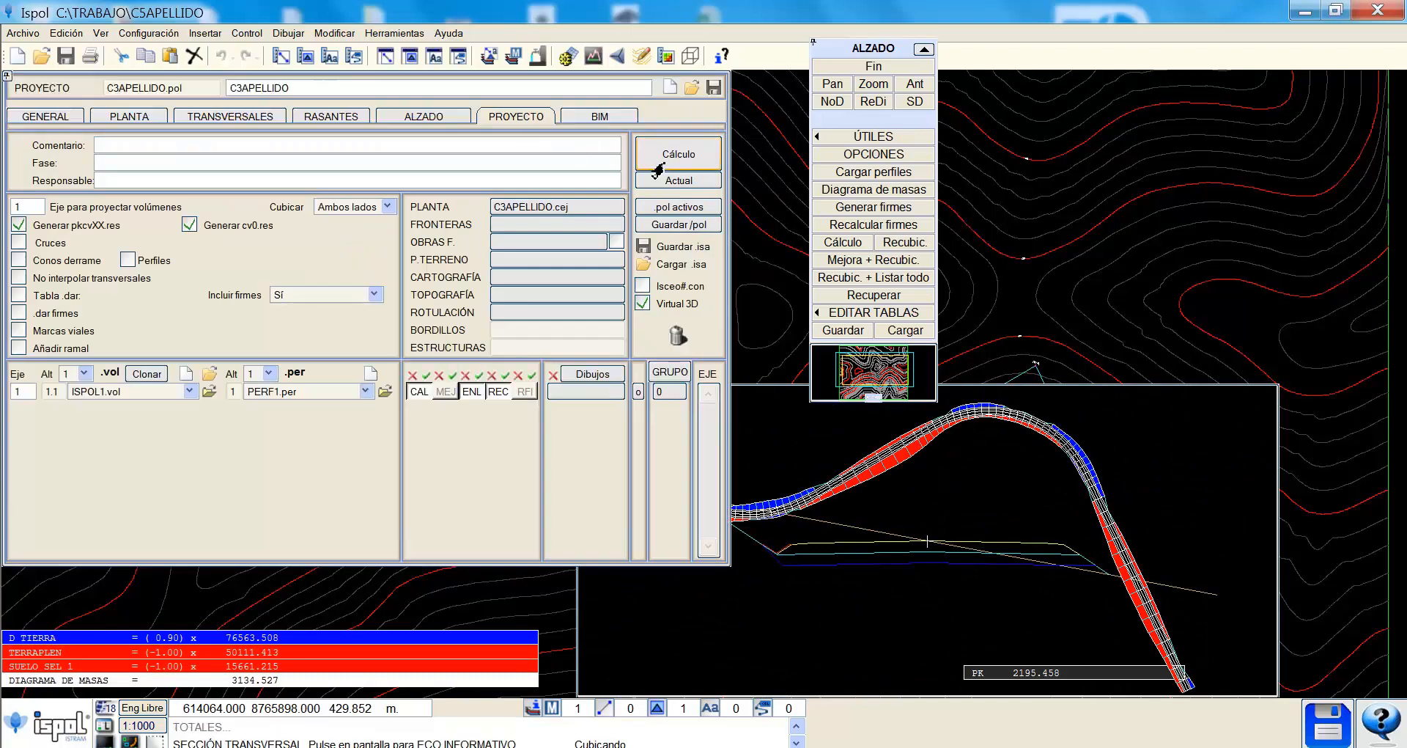
Open the report listings for the elevation design and set the number of lines per page to 99999.
click(424, 117)
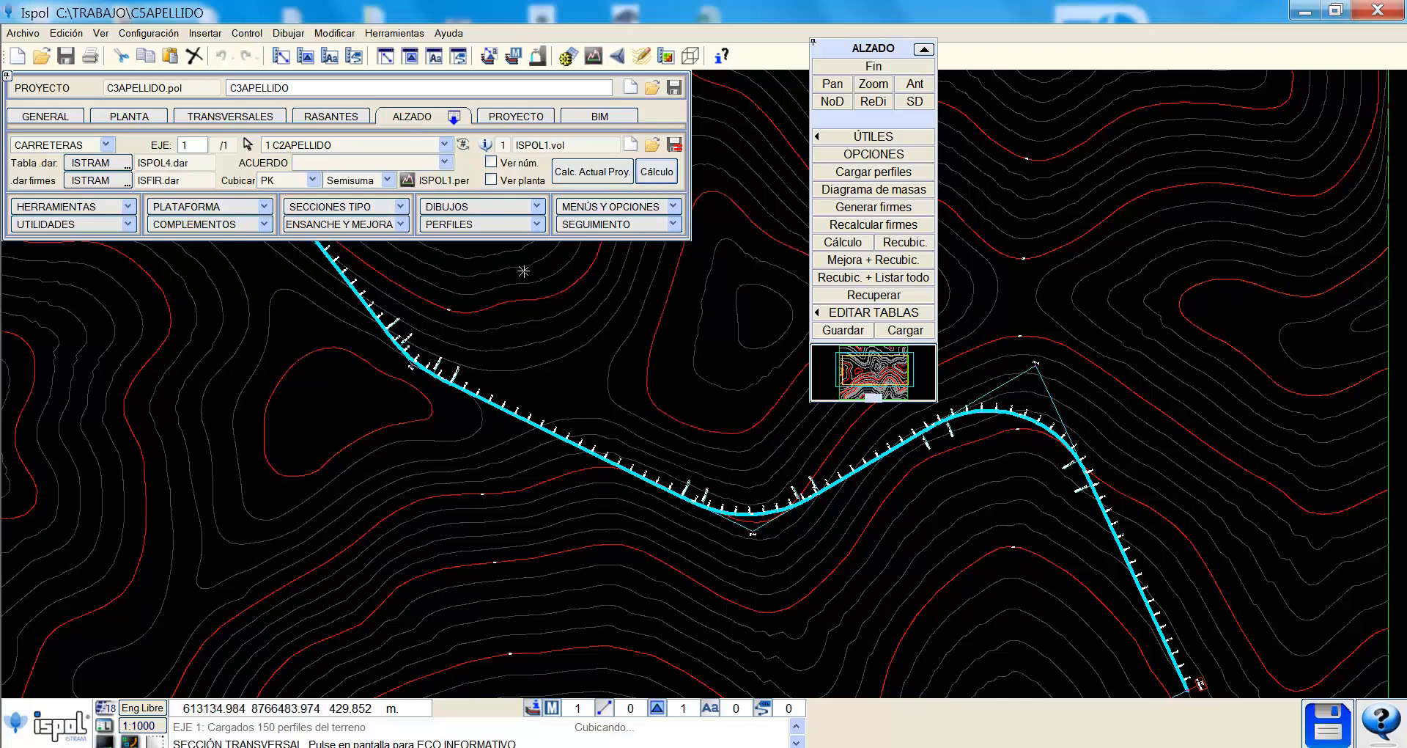
click(613, 211)
click(627, 212)
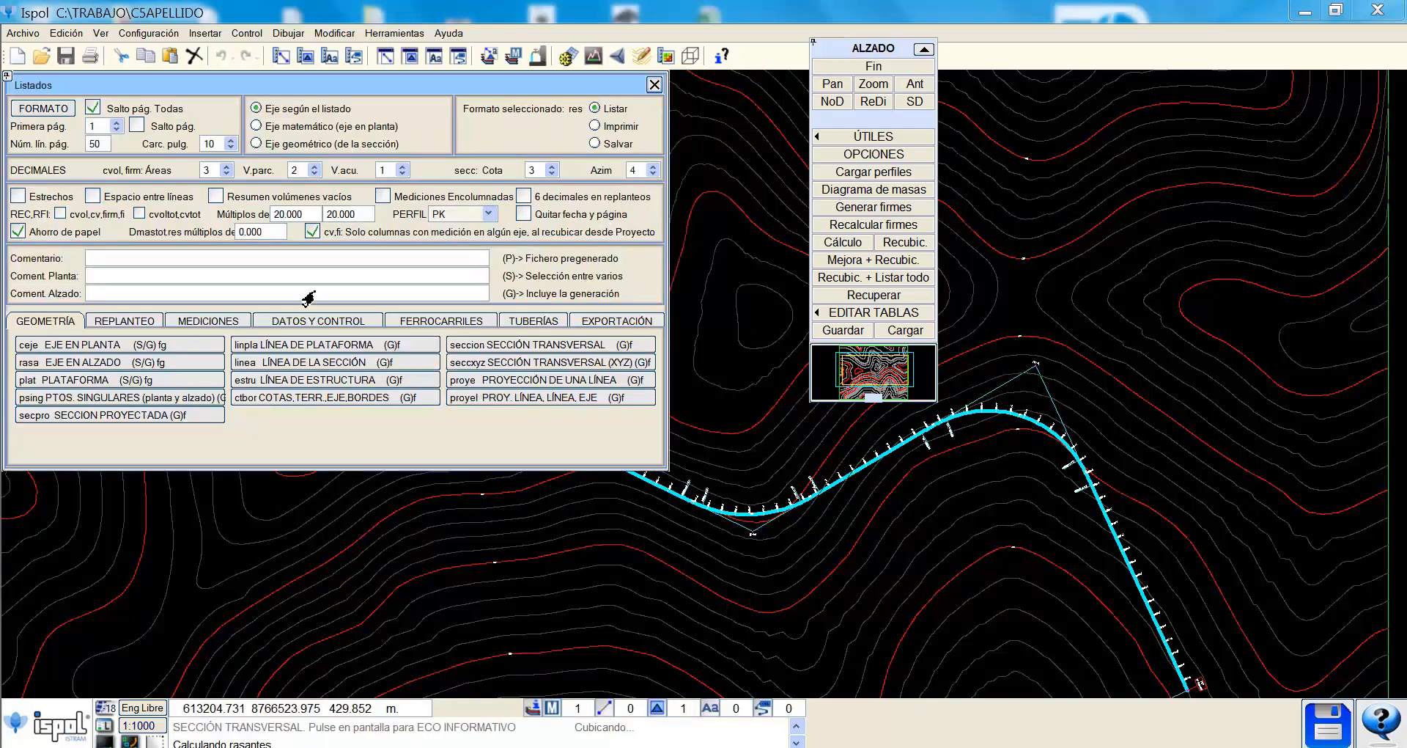
double_click(93, 144)
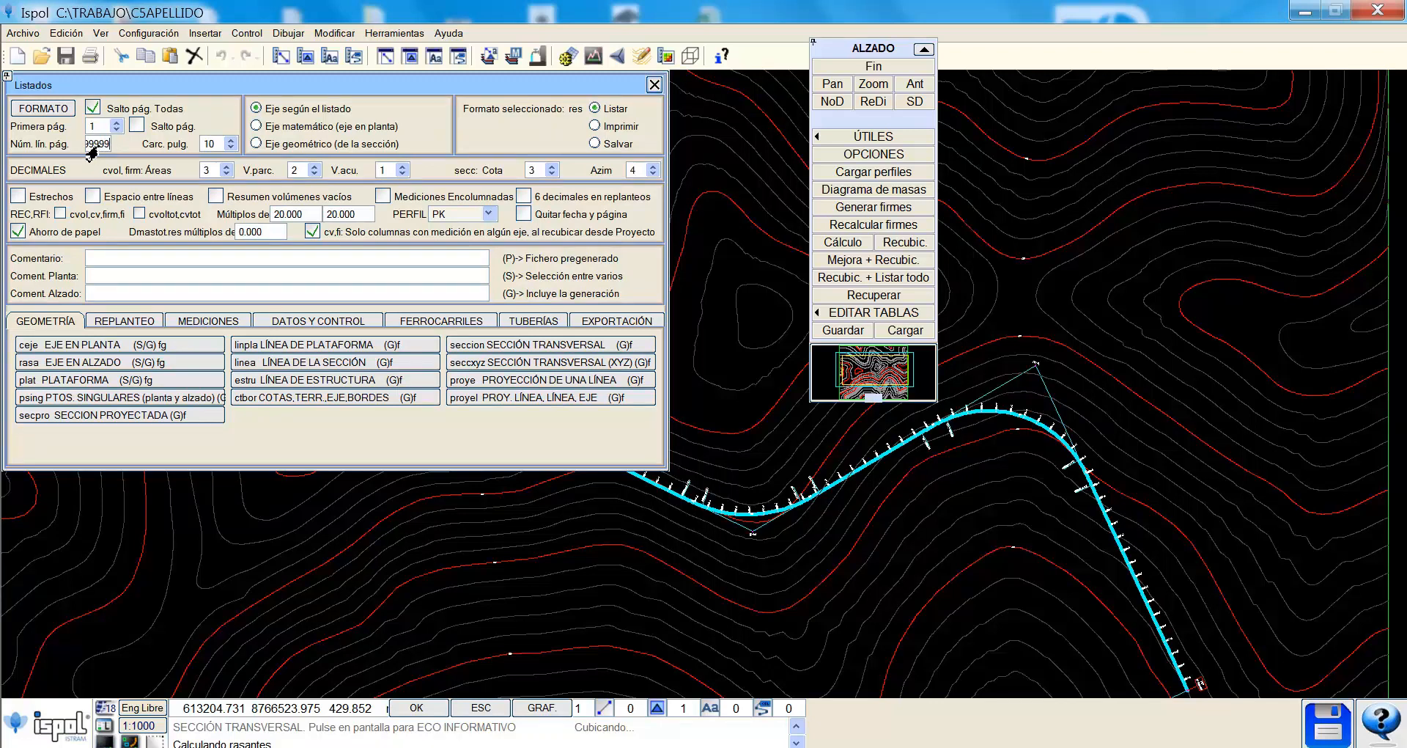
Enable the cvol,cv,firm,fi option for the listings and set its second multiples value to 10.
click(57, 214)
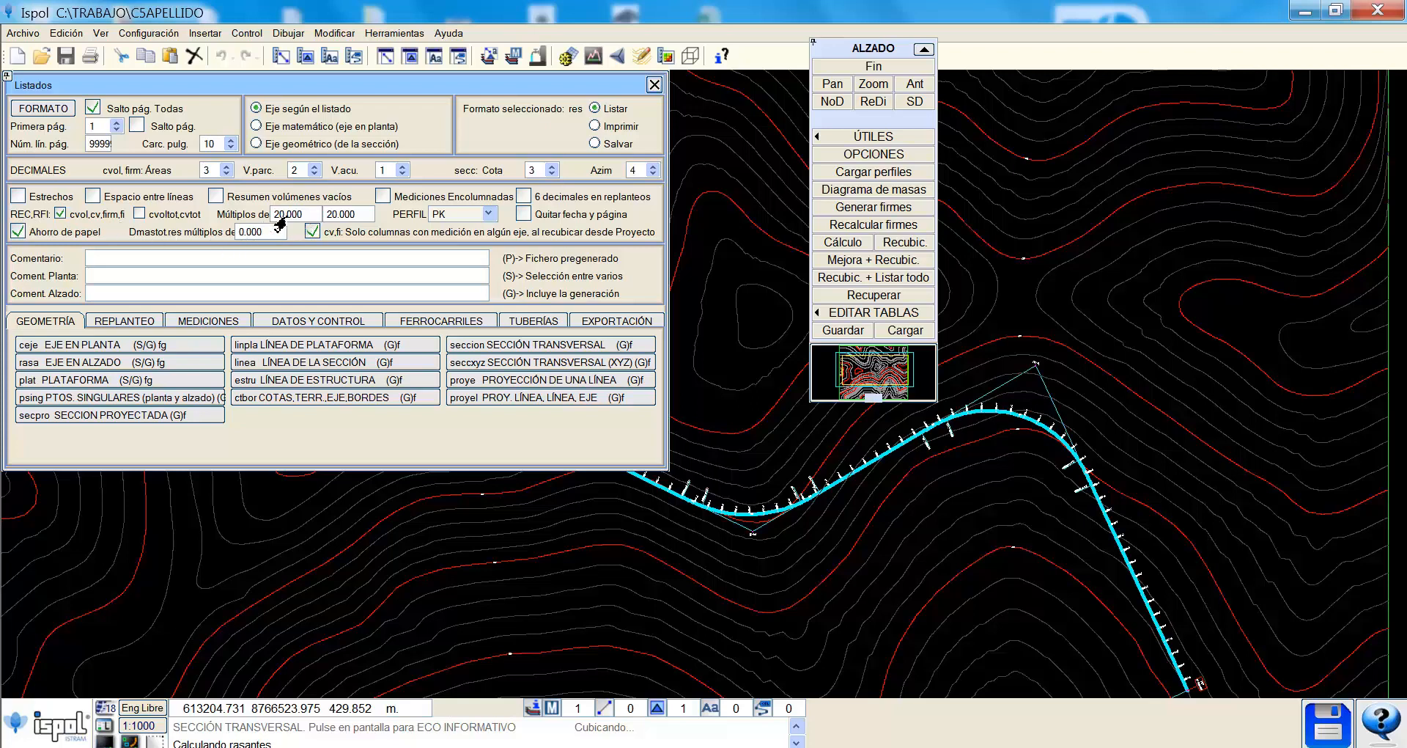
click(340, 214)
text(10)
key(Tab)
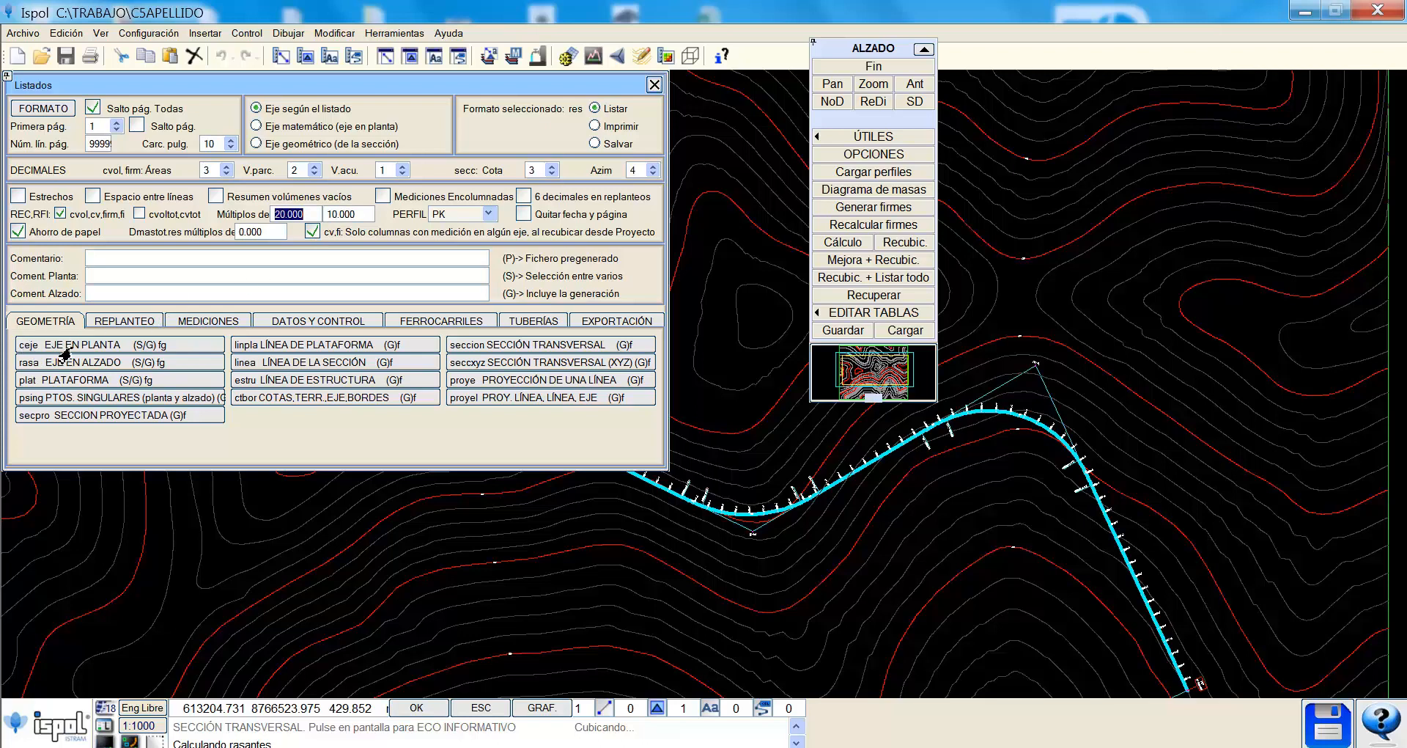
Generate the plan-axis report (ceje) for all axes, review the list of alignments and close it.
click(84, 351)
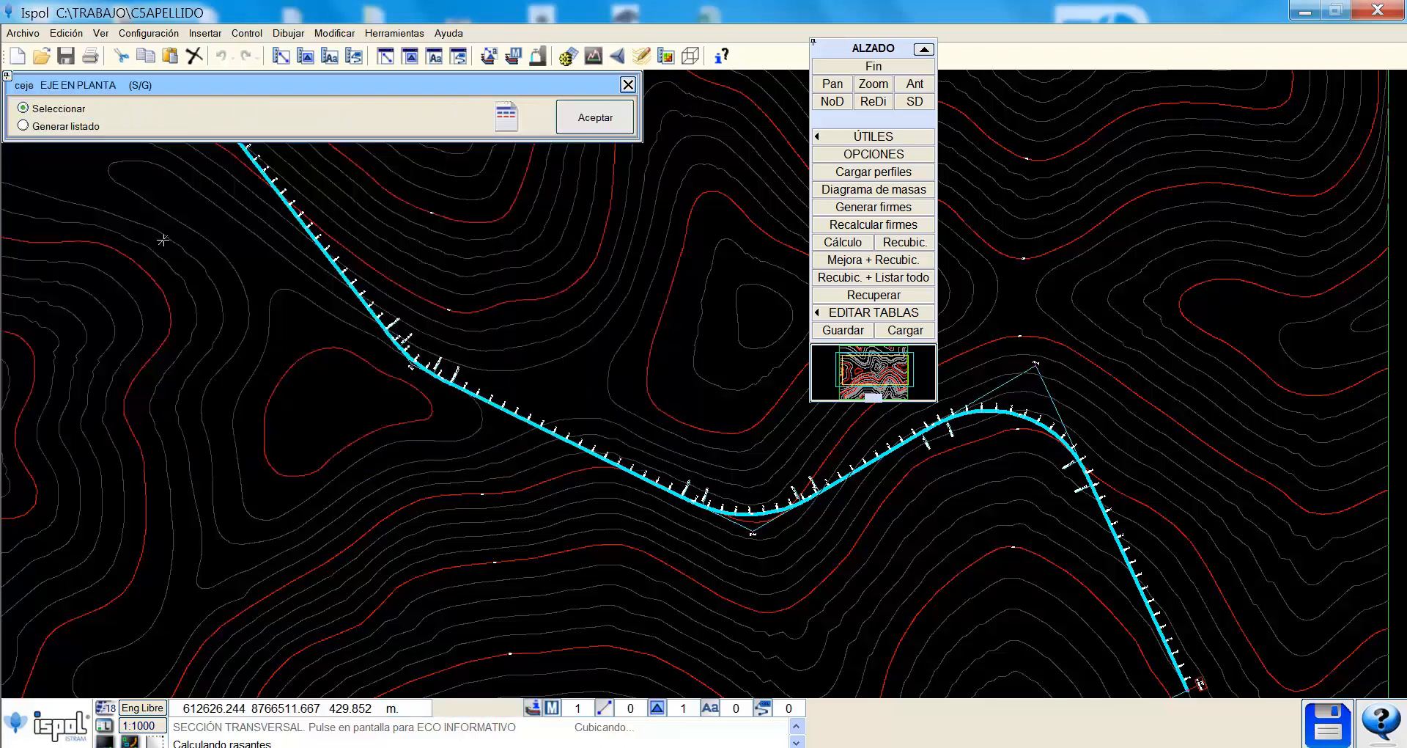
click(38, 126)
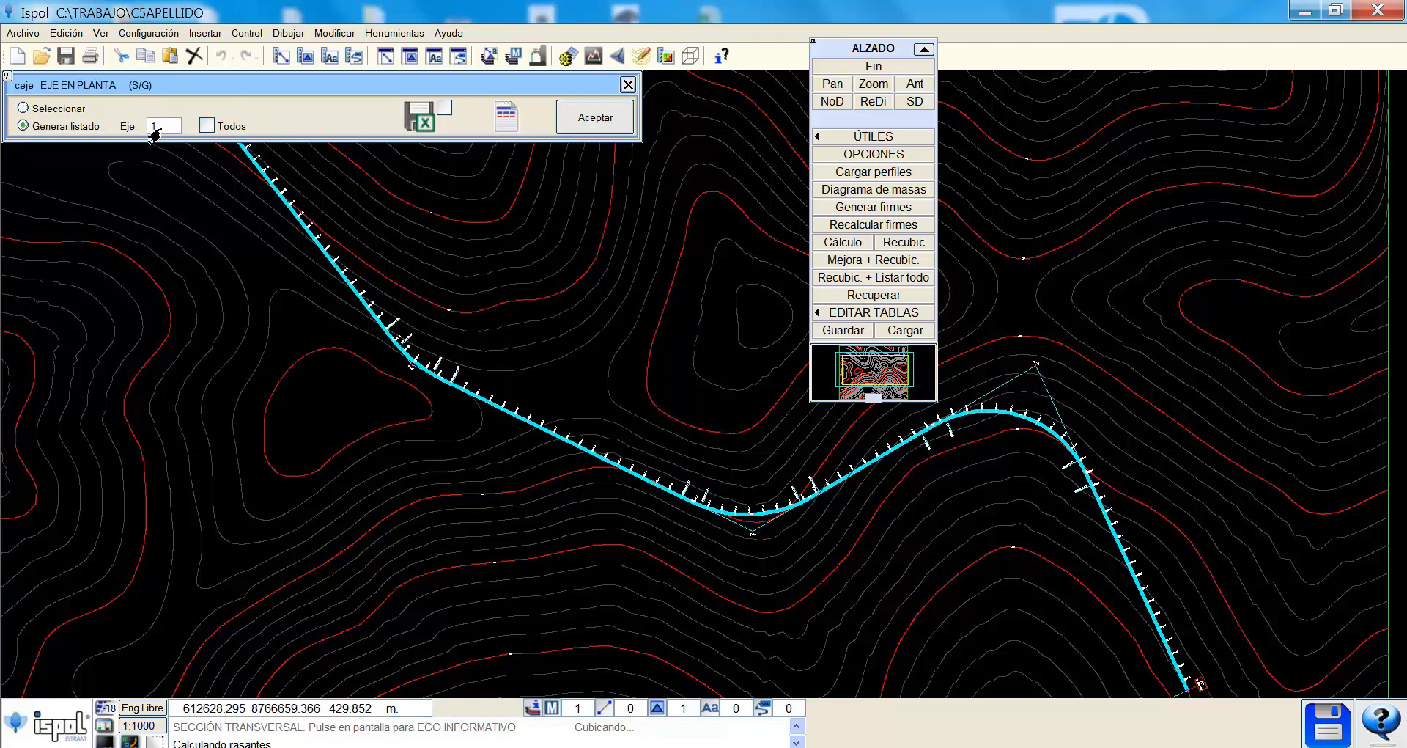
click(201, 129)
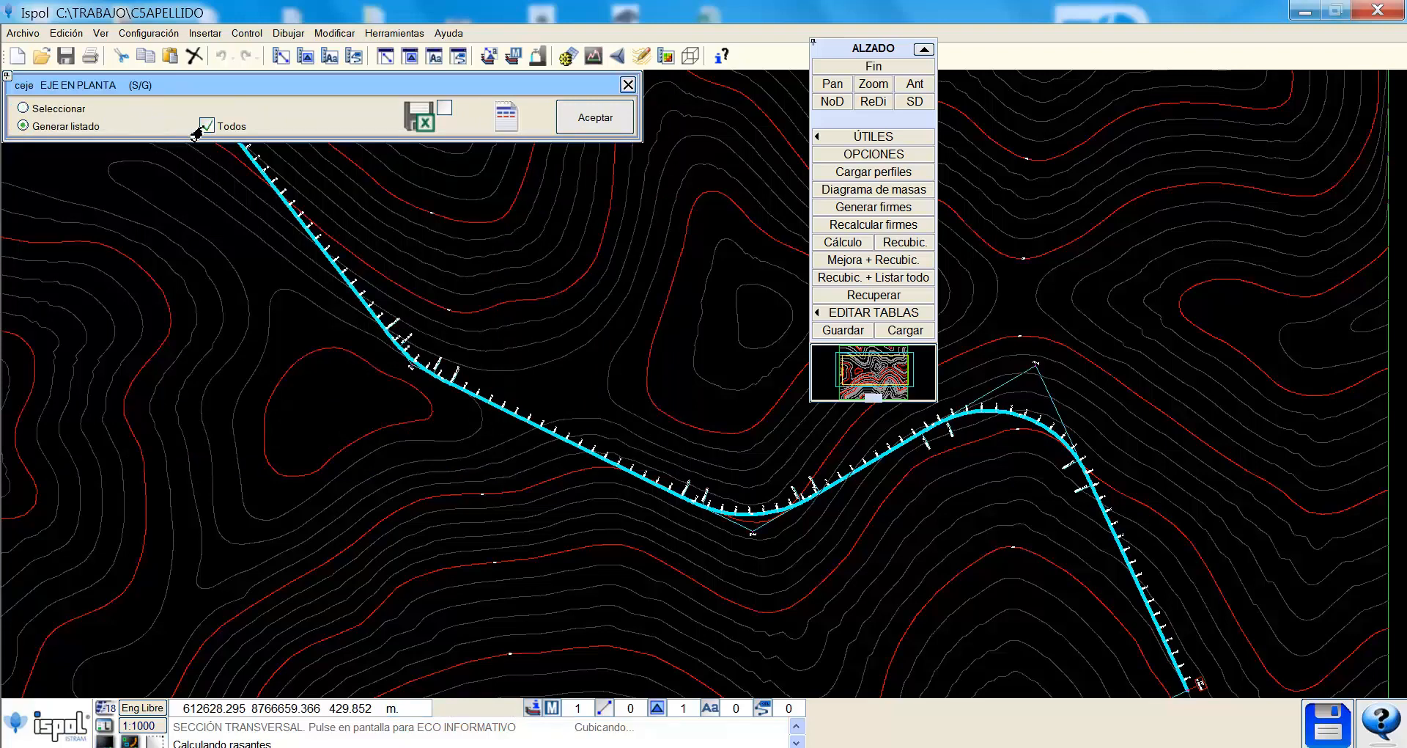
click(581, 129)
scroll(710, 320, down, 2)
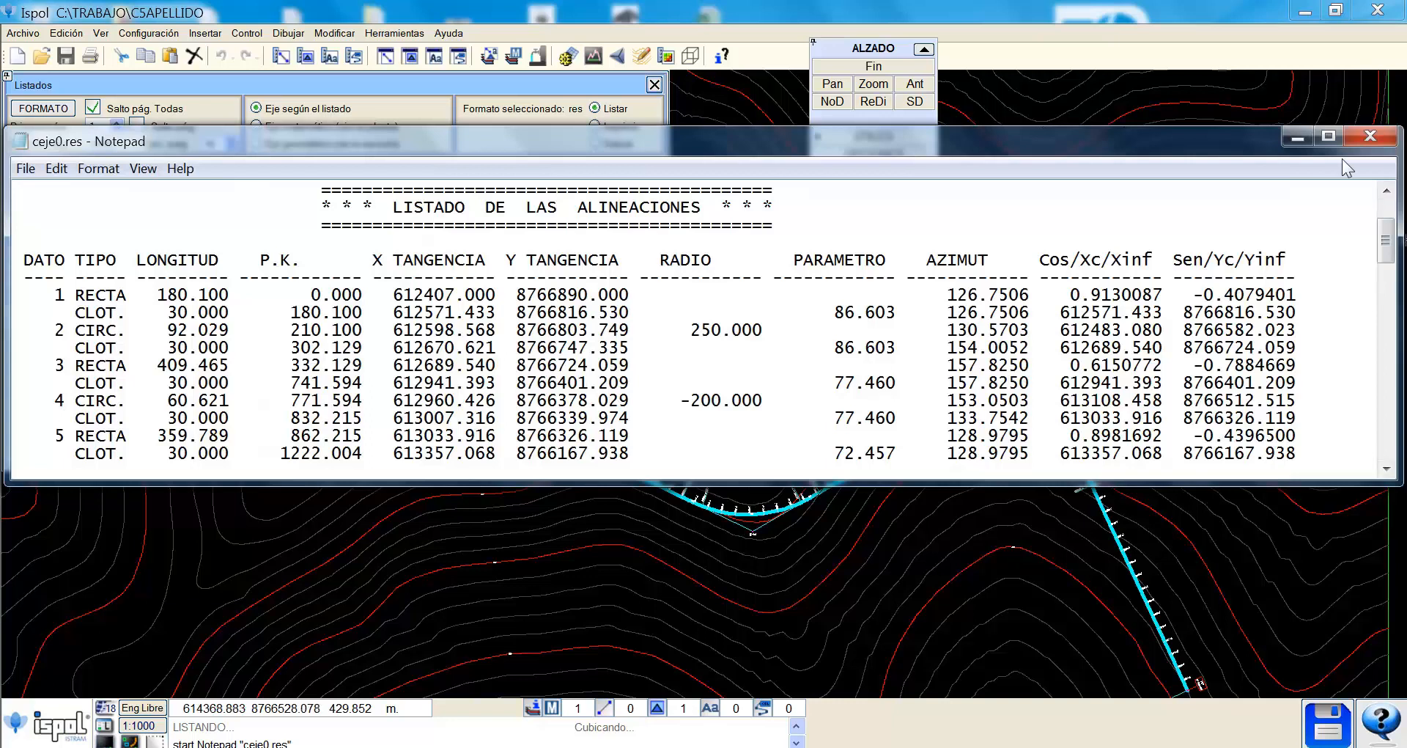
click(1369, 137)
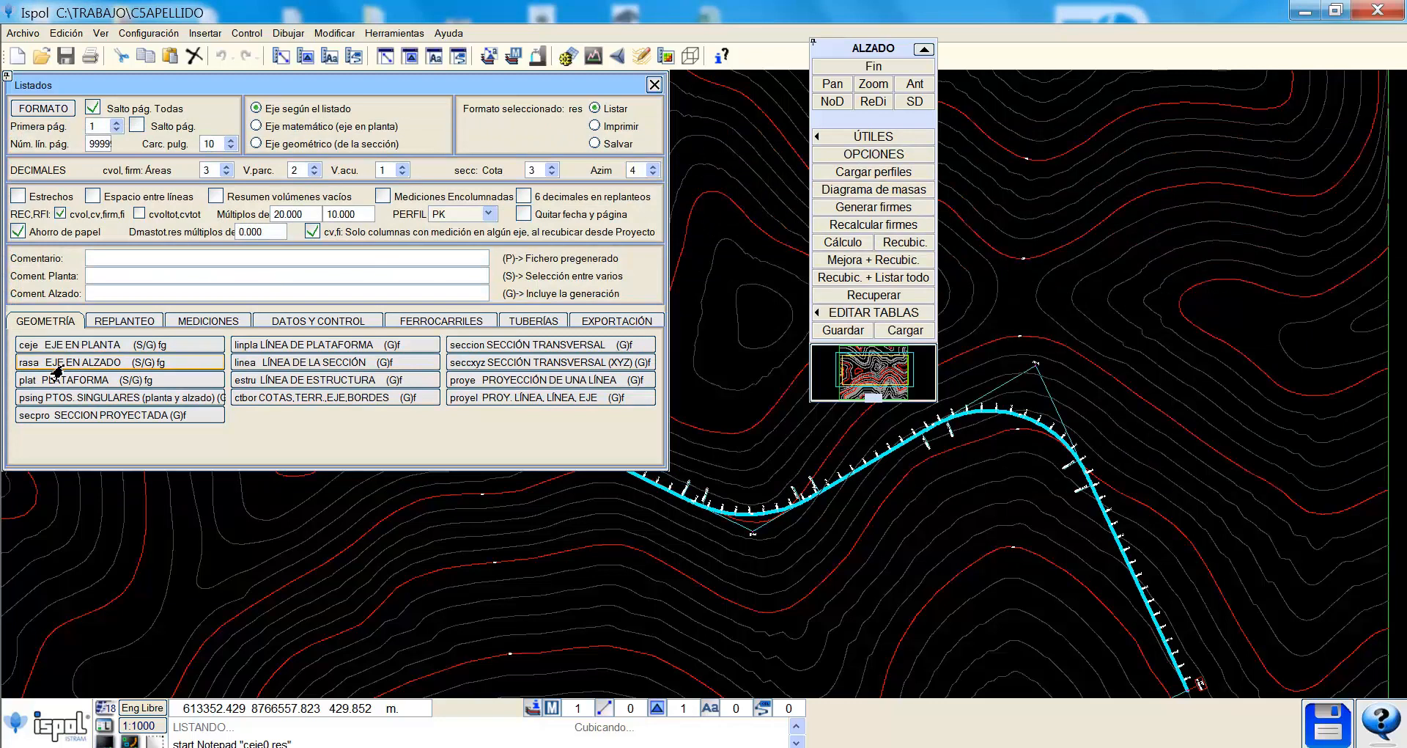
Generate the elevation-axis listing (rasa) for all active axes.
click(81, 366)
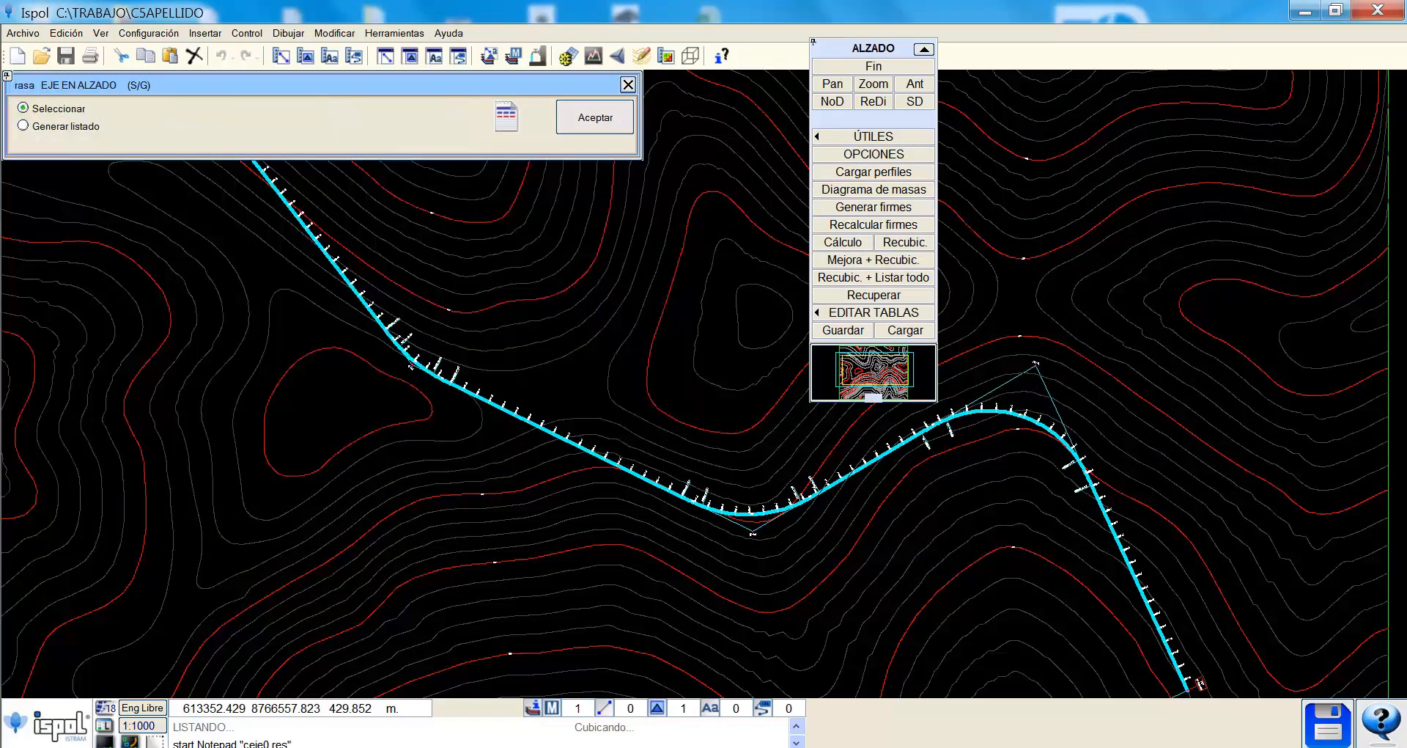
click(53, 129)
click(207, 125)
click(595, 117)
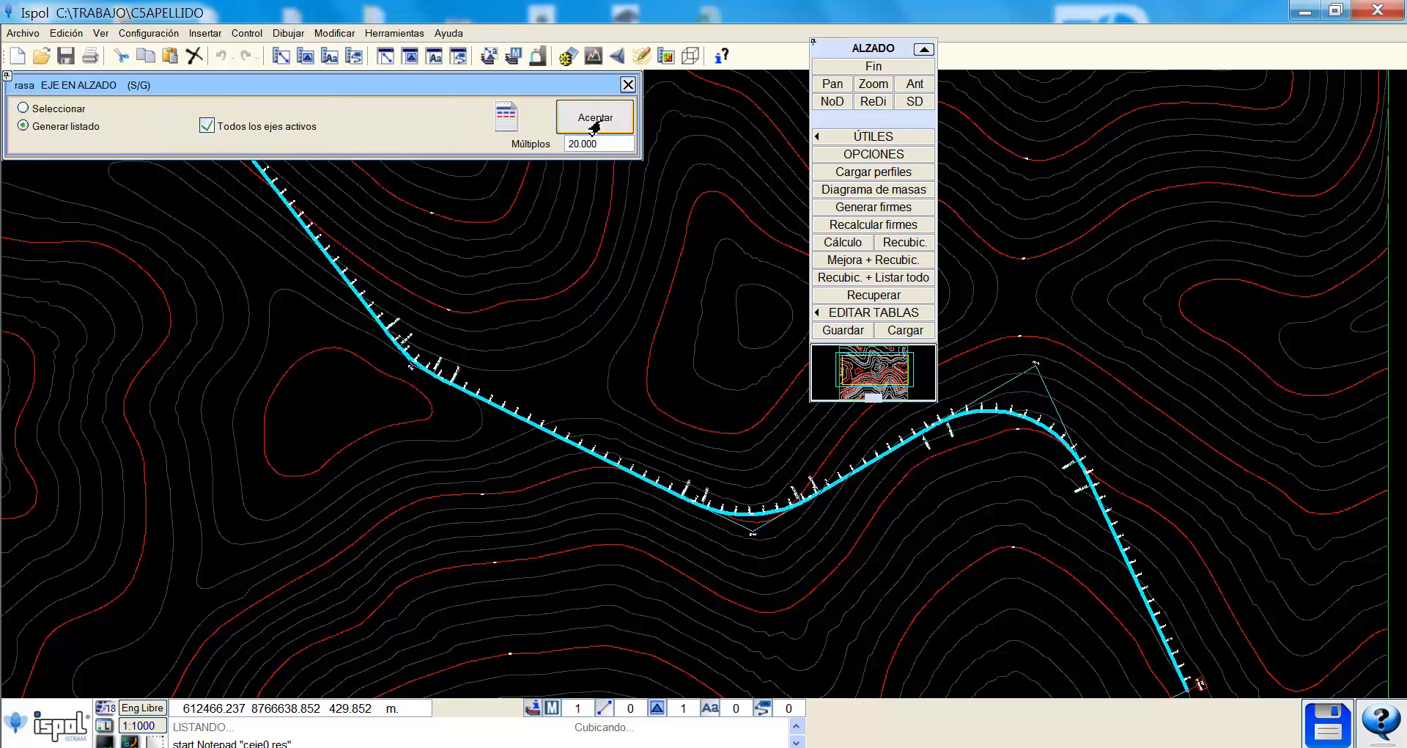
Examine the stations, grade types, elevations and slopes in the rasa.res report, and close it.
scroll(591, 170, down, 1)
scroll(704, 323, down, 7)
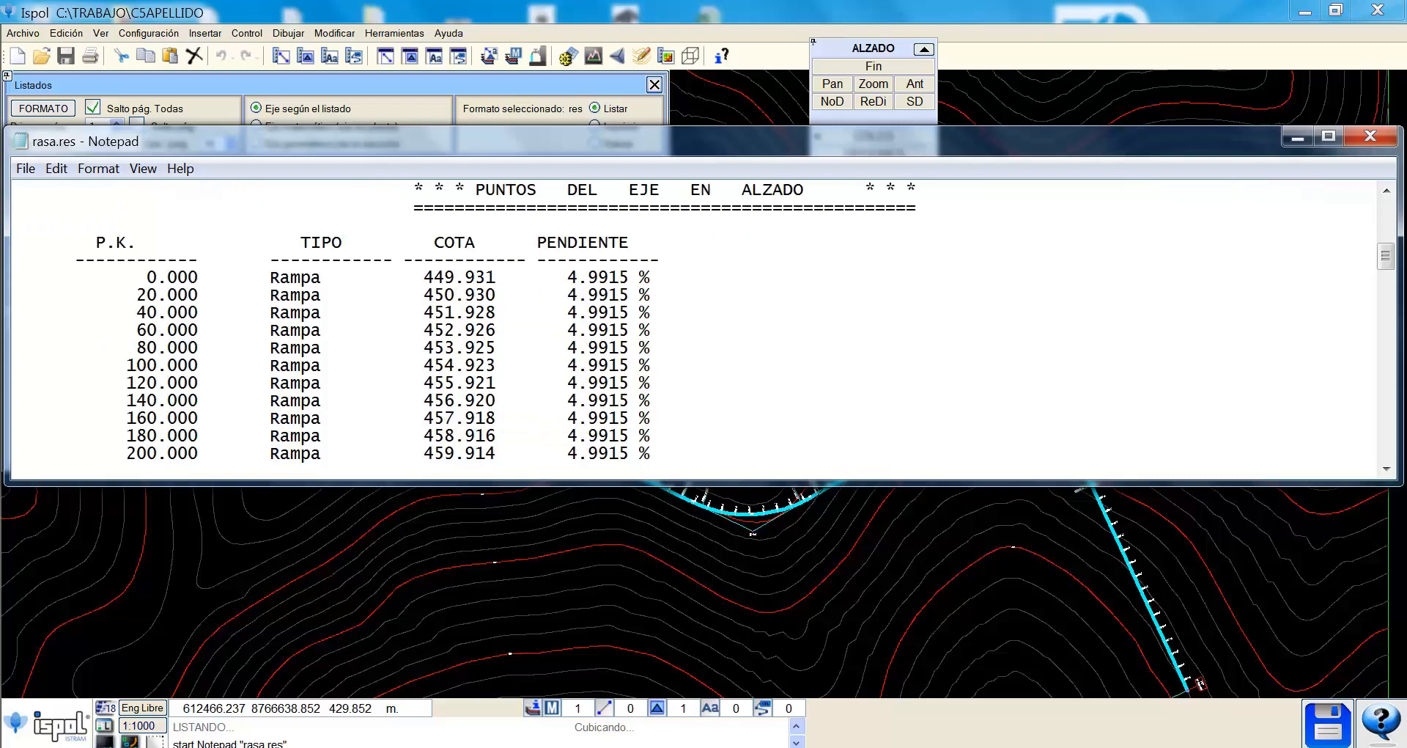
scroll(703, 322, down, 11)
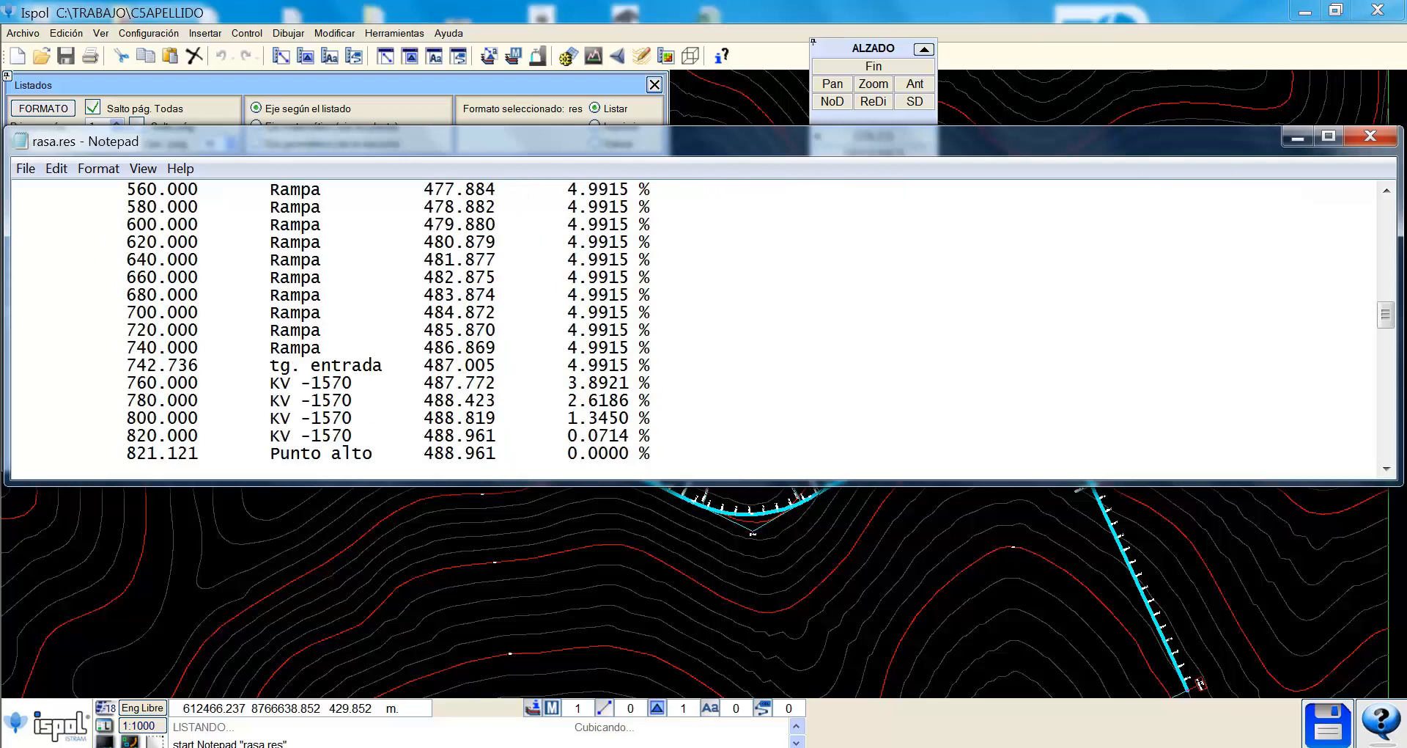
scroll(704, 323, down, 2)
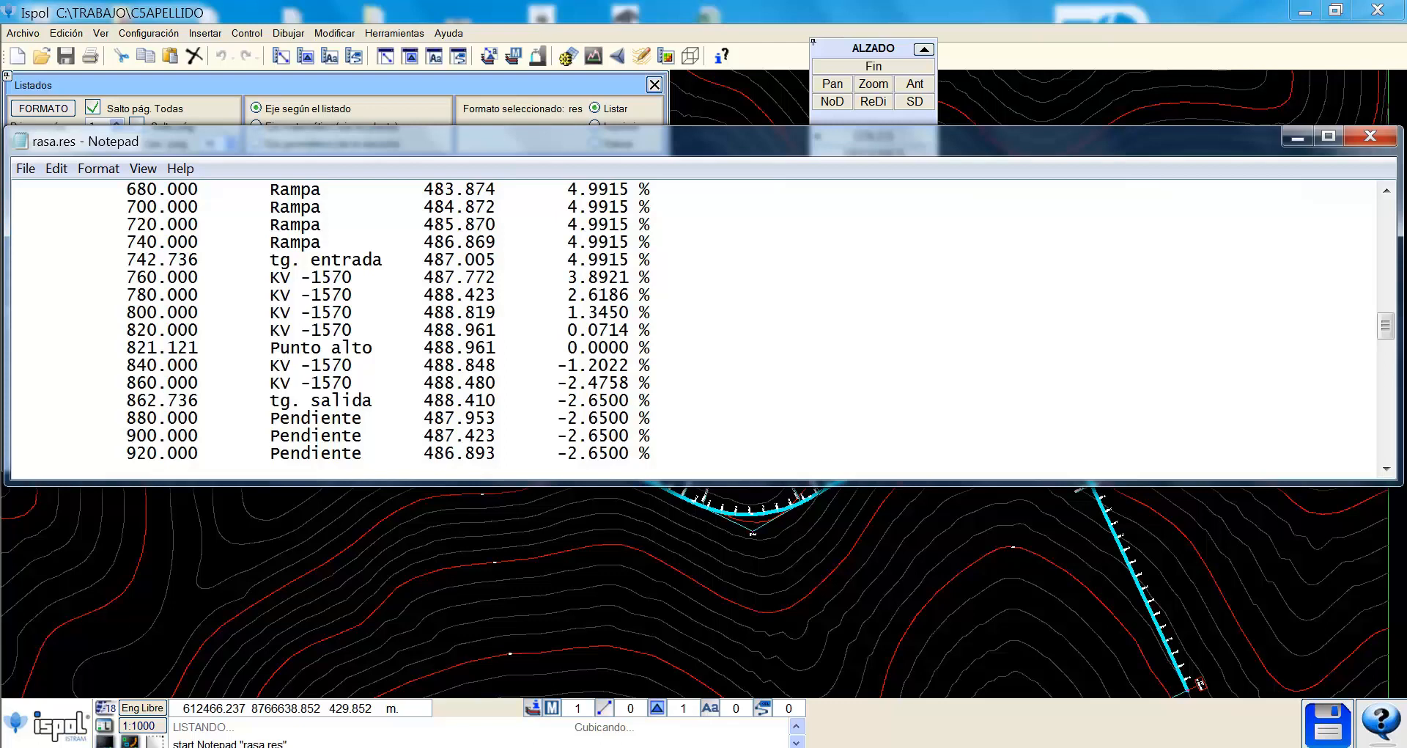
scroll(696, 323, up, 14)
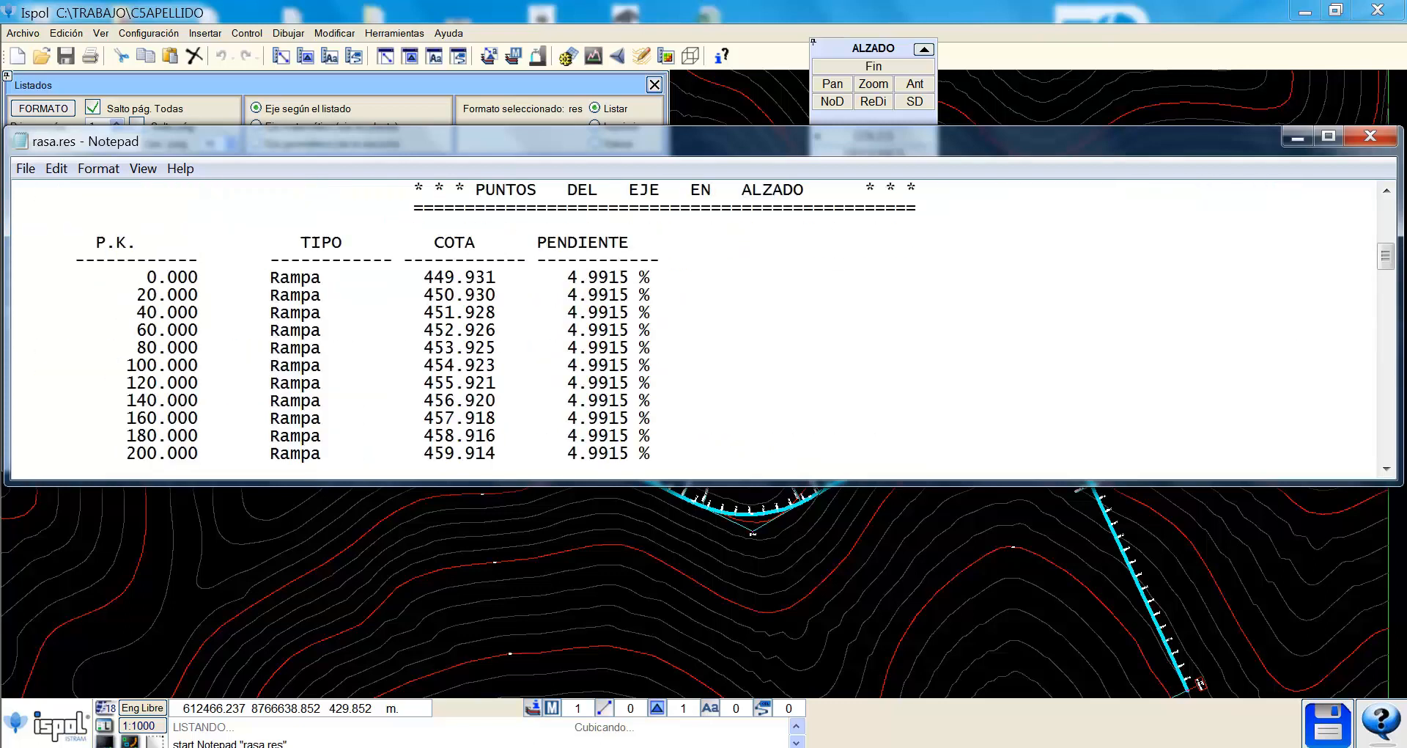
scroll(1385, 293, down, 9)
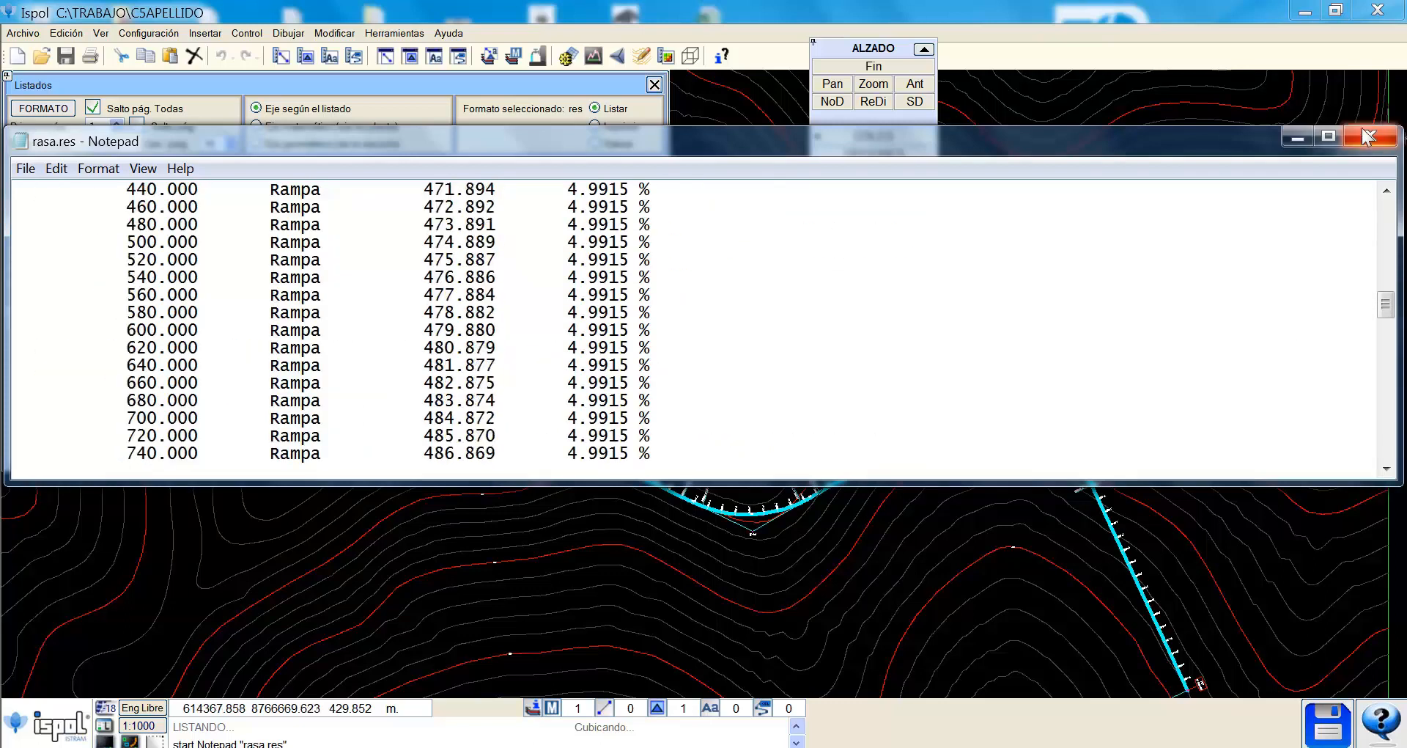
click(1367, 137)
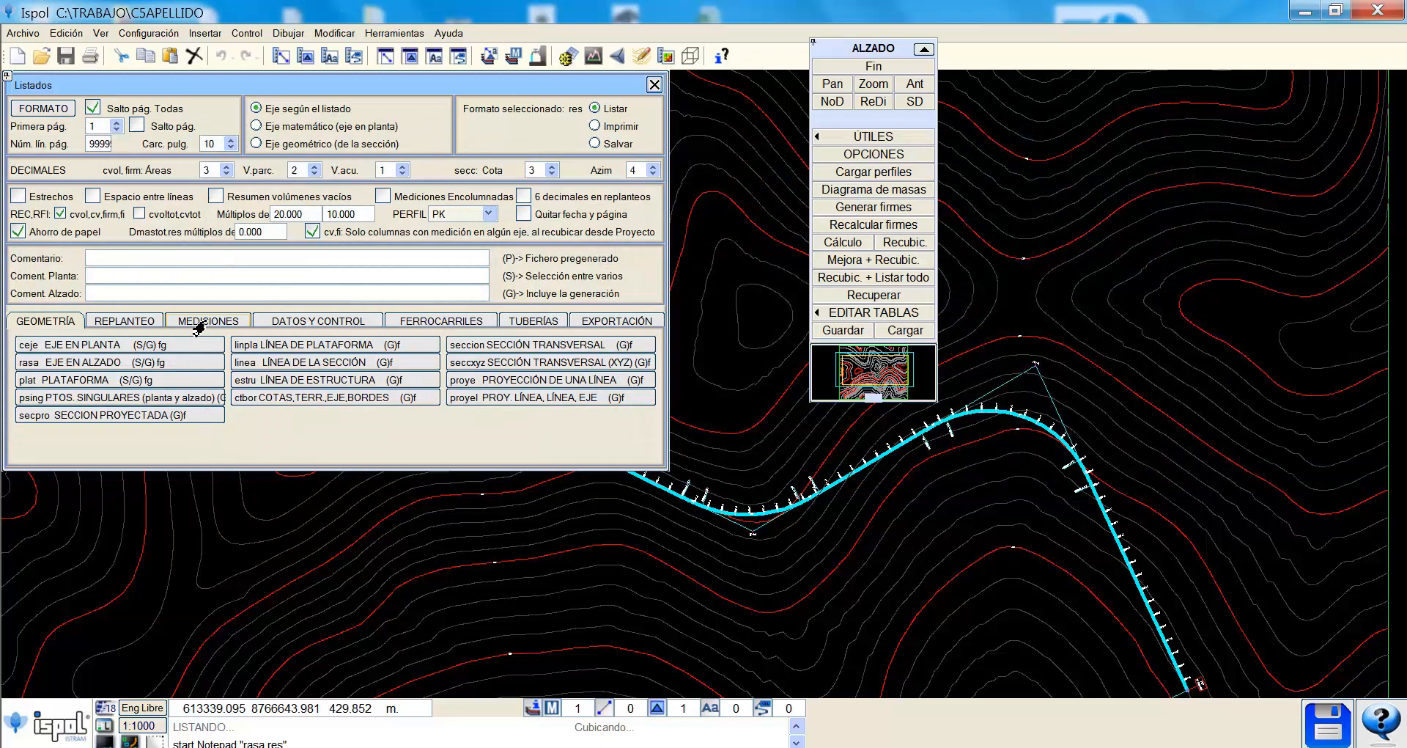
Generate the mass diagram listing (dmas) from the measurement reports for all active axes.
click(198, 323)
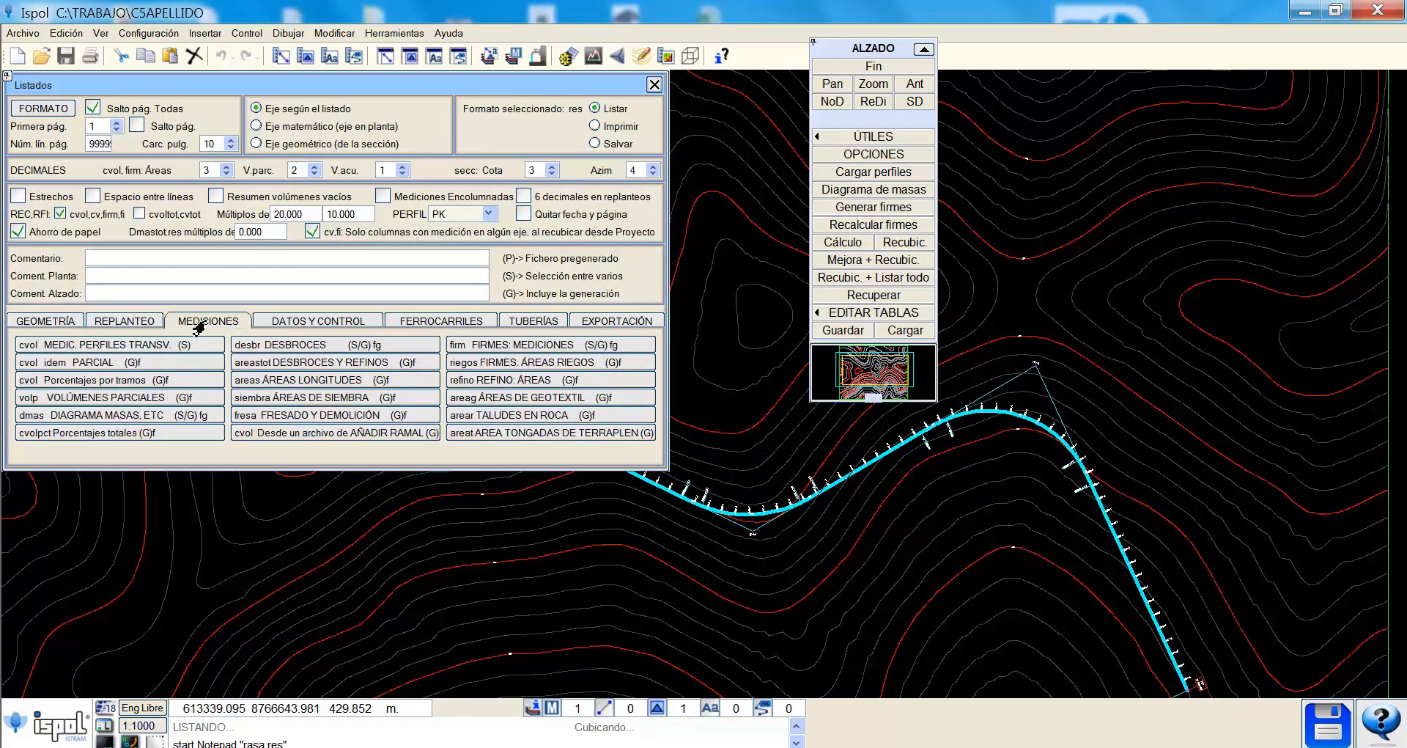
click(77, 419)
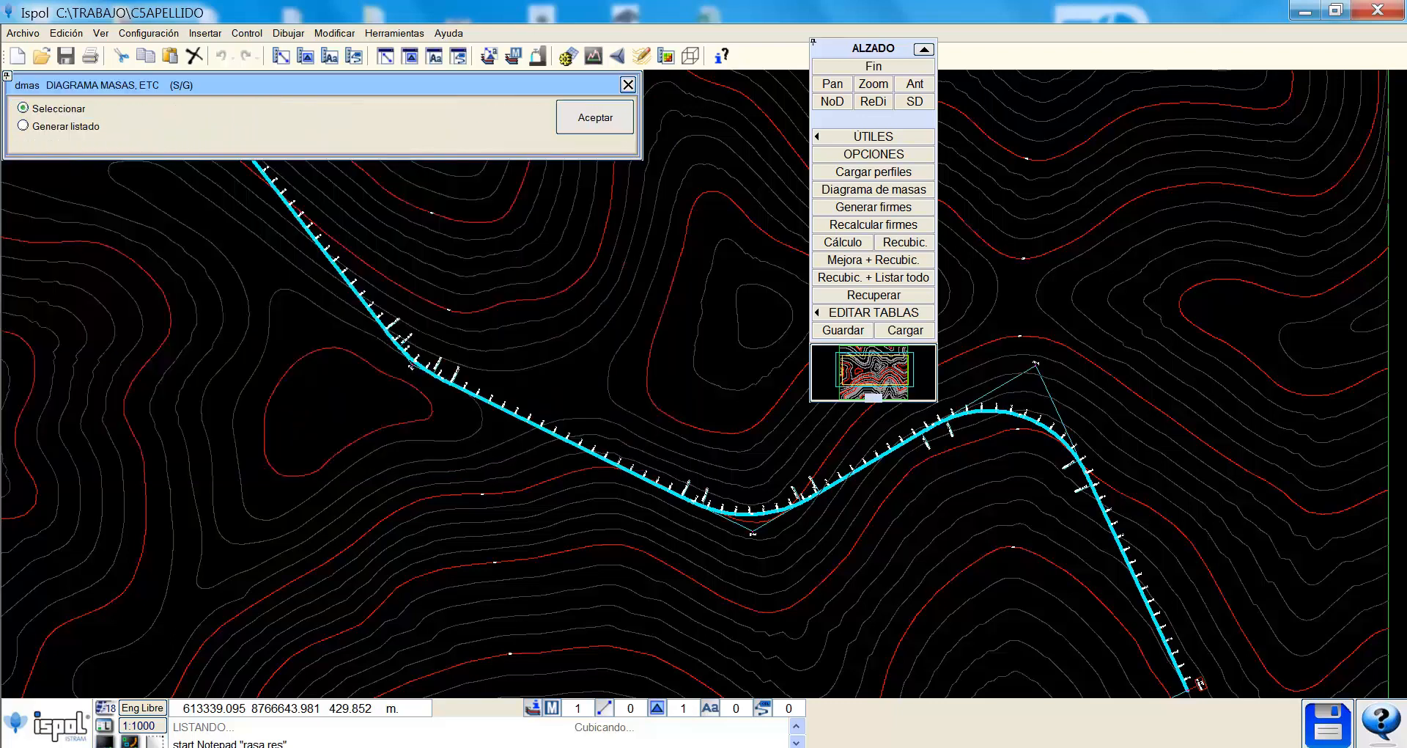
click(63, 130)
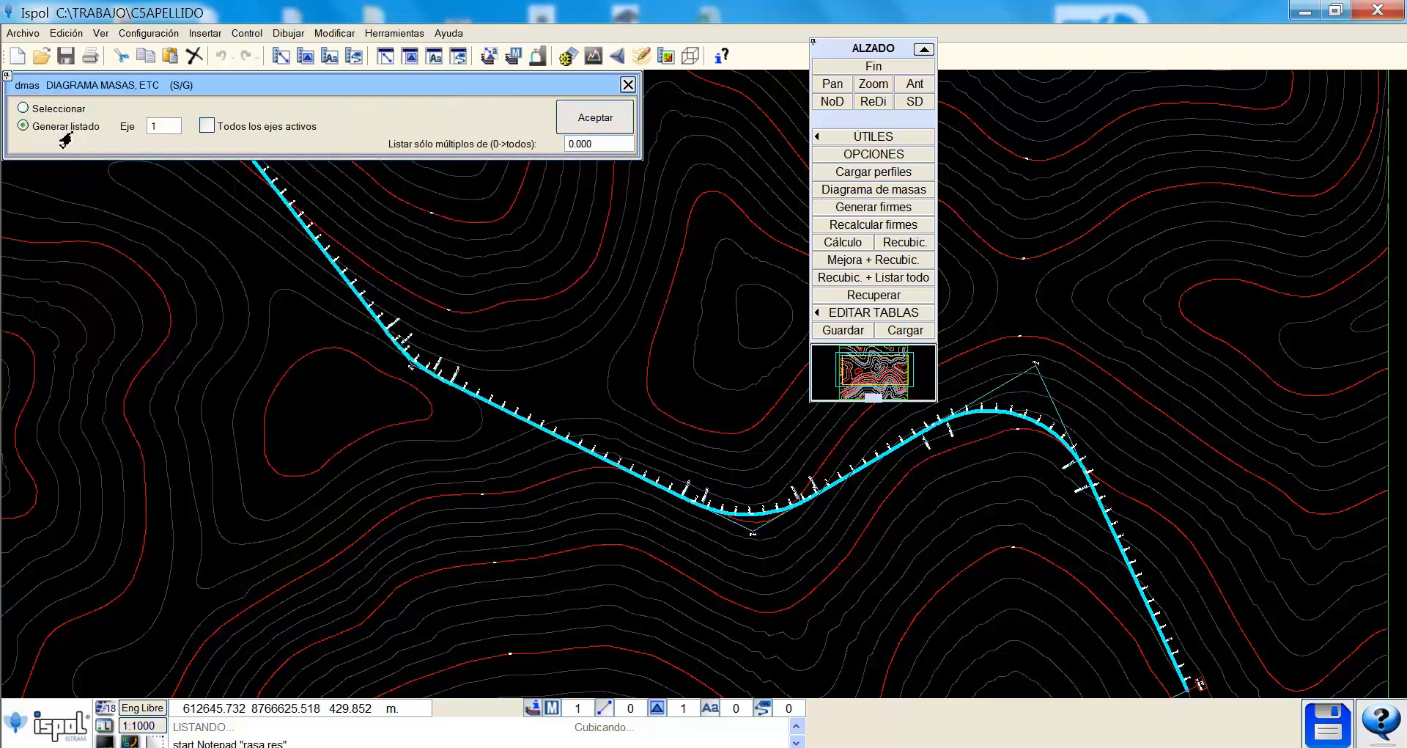
click(207, 126)
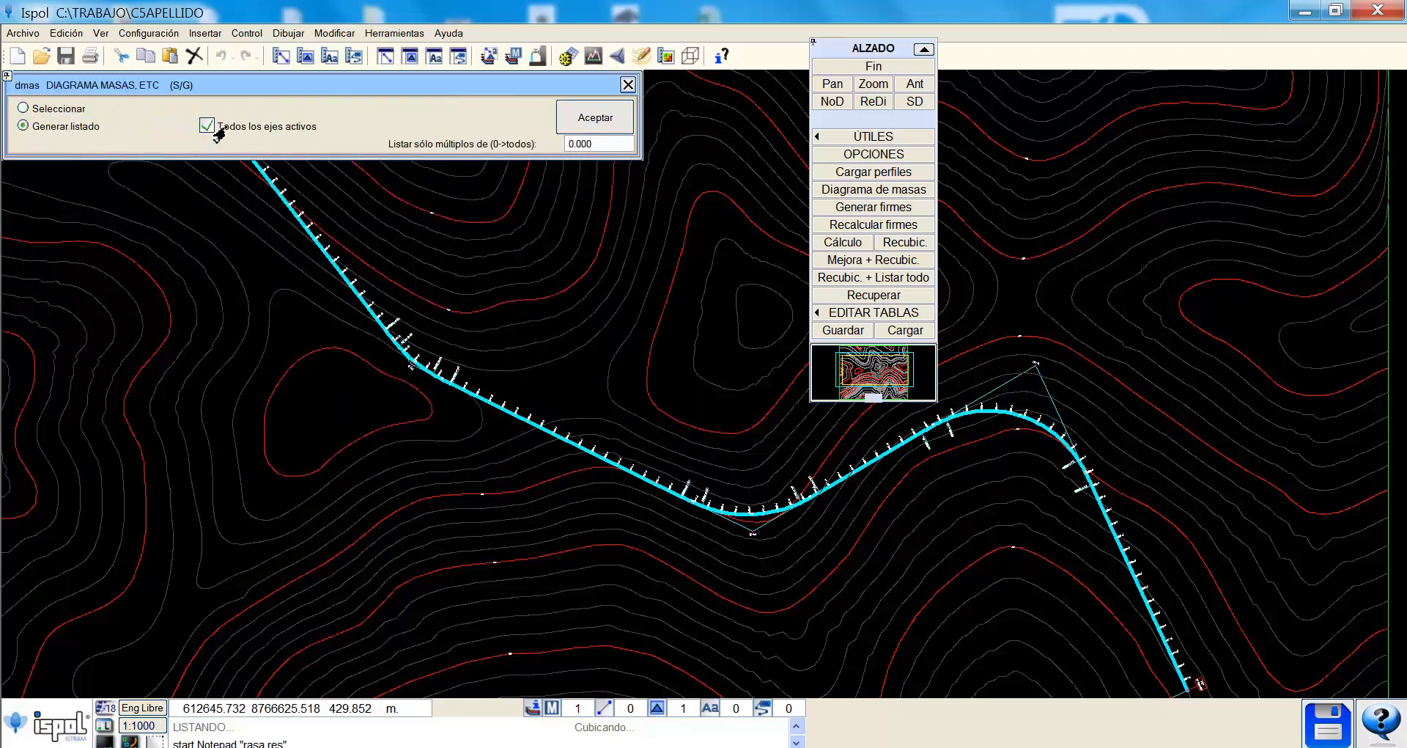
click(582, 121)
Examine the profile table and the mass diagram summary at the end of dmas0.res, and close the report.
scroll(703, 330, down, 4)
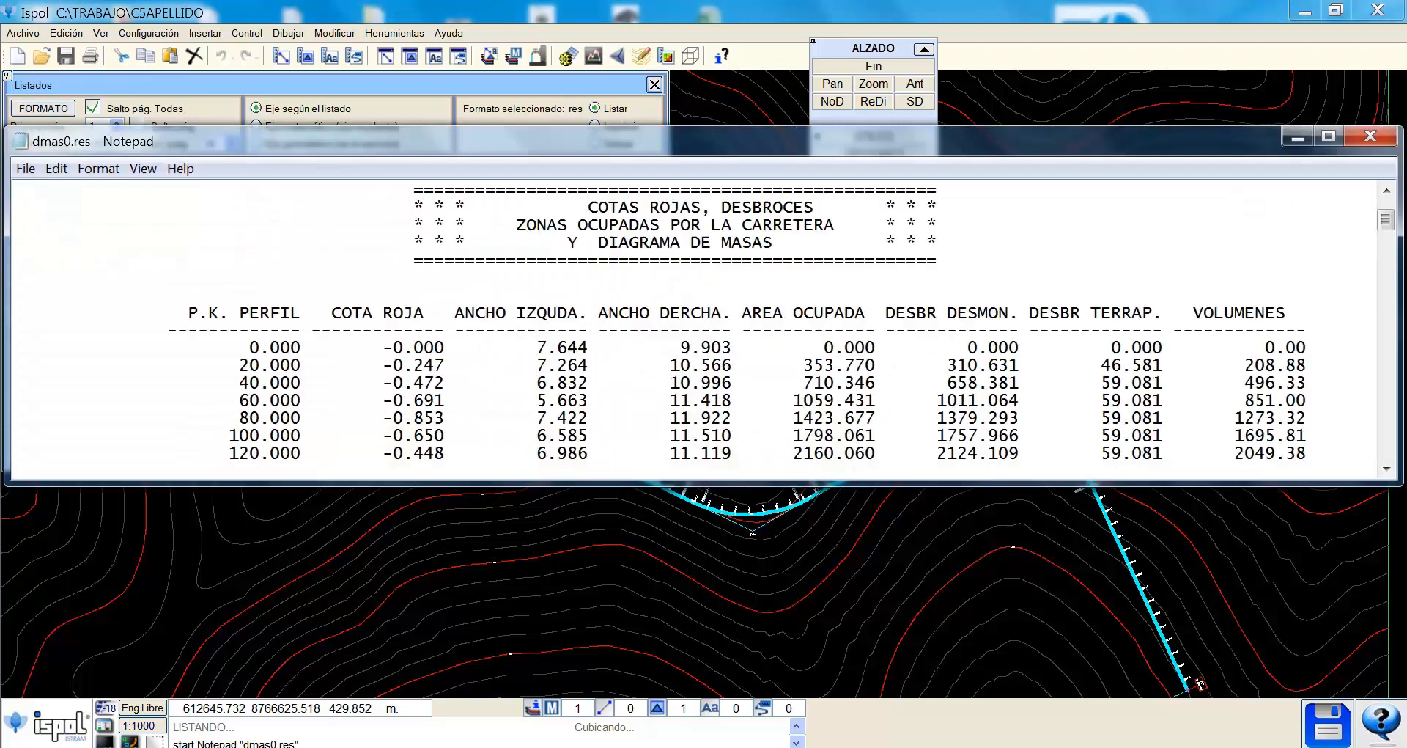
scroll(703, 330, down, 1)
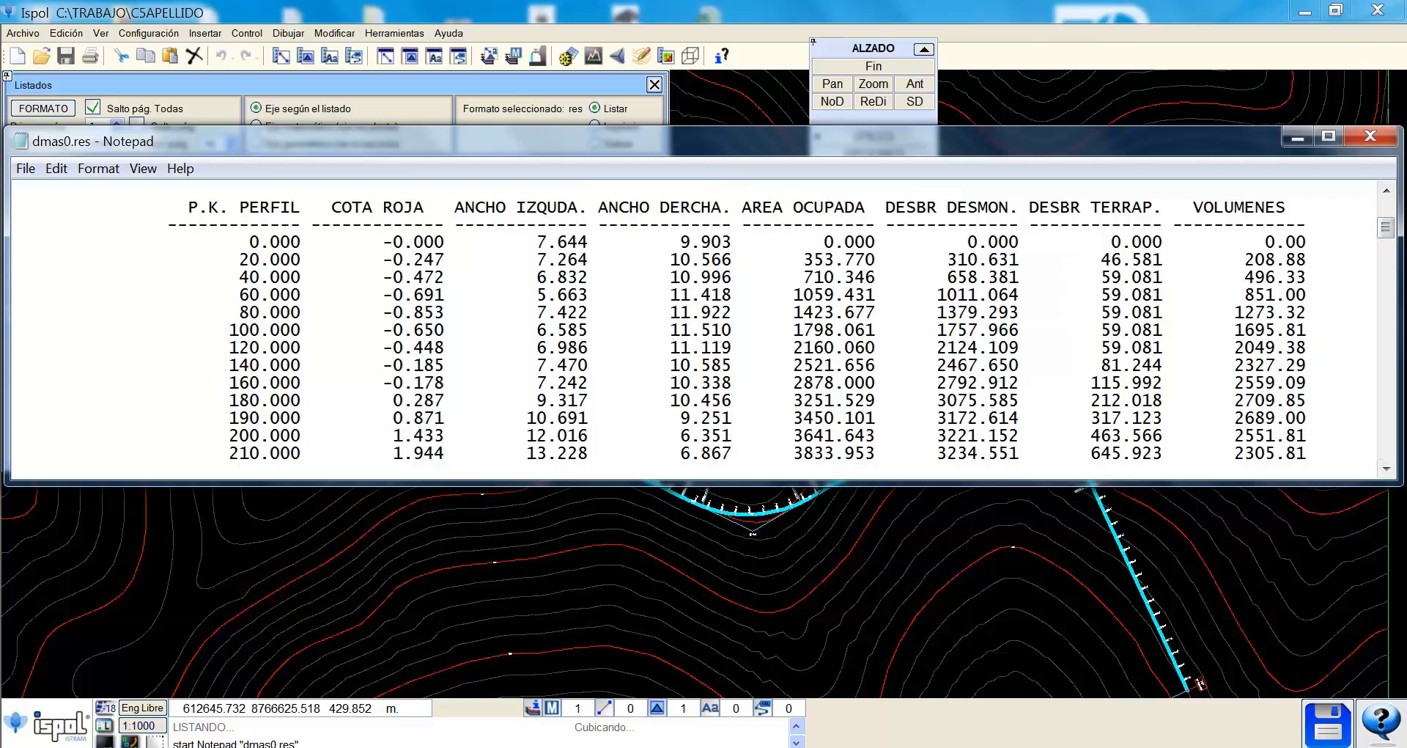
drag(1386, 229, 1401, 466)
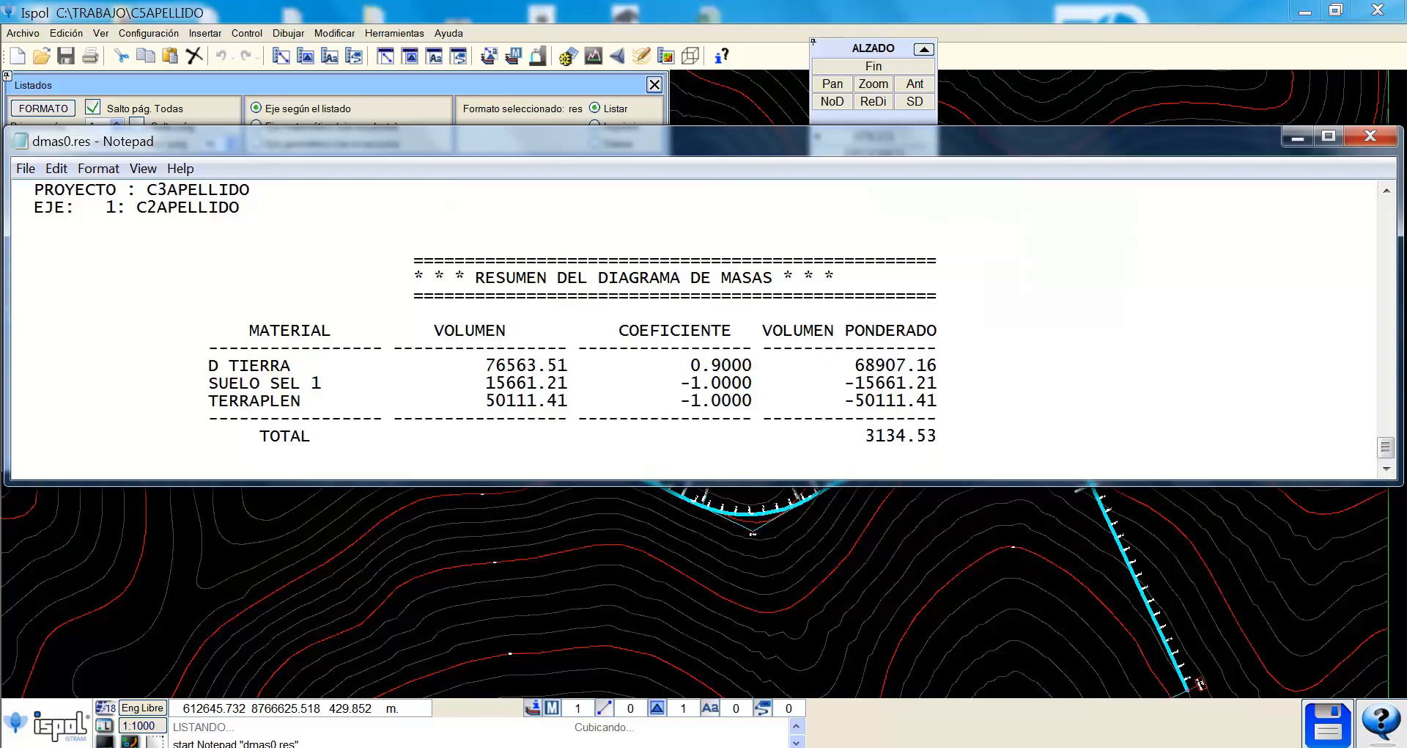
drag(1386, 450, 1405, 209)
scroll(1405, 208, down, 3)
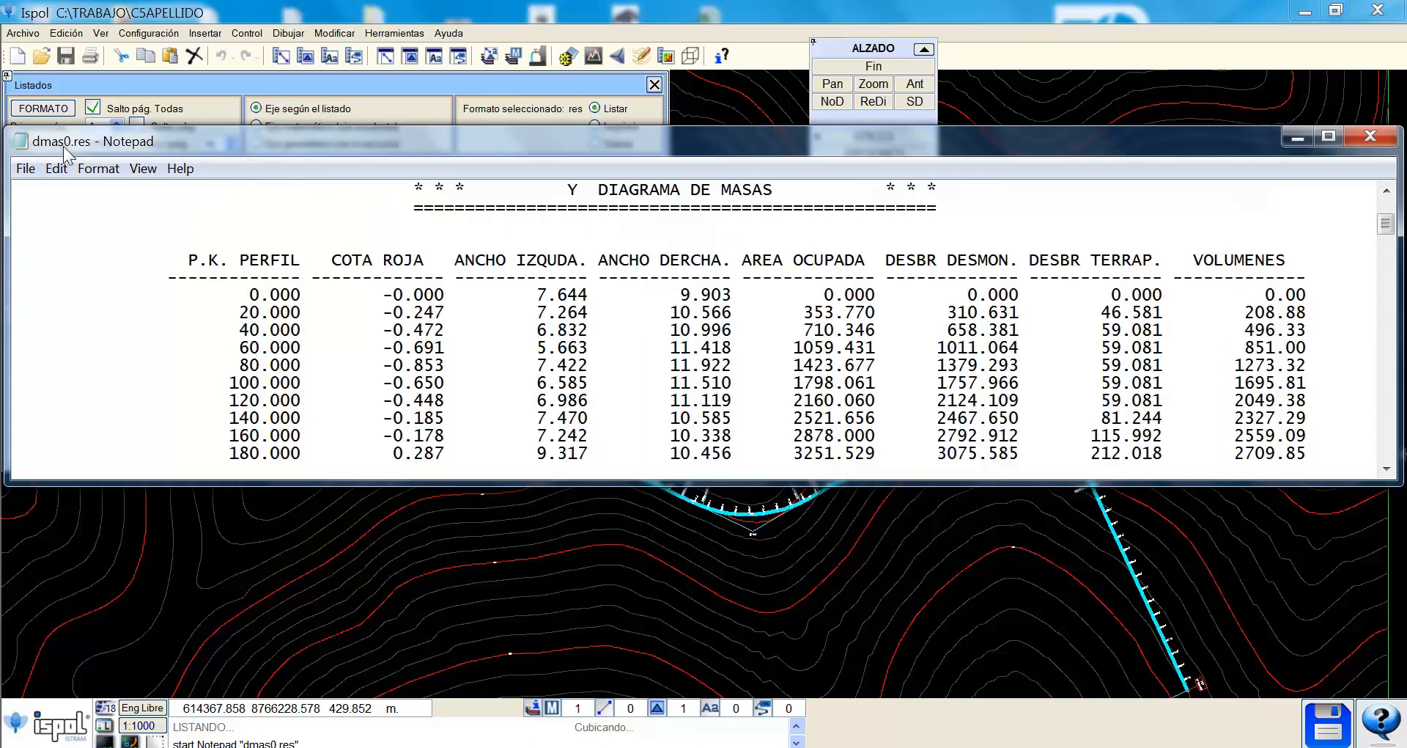
click(1370, 136)
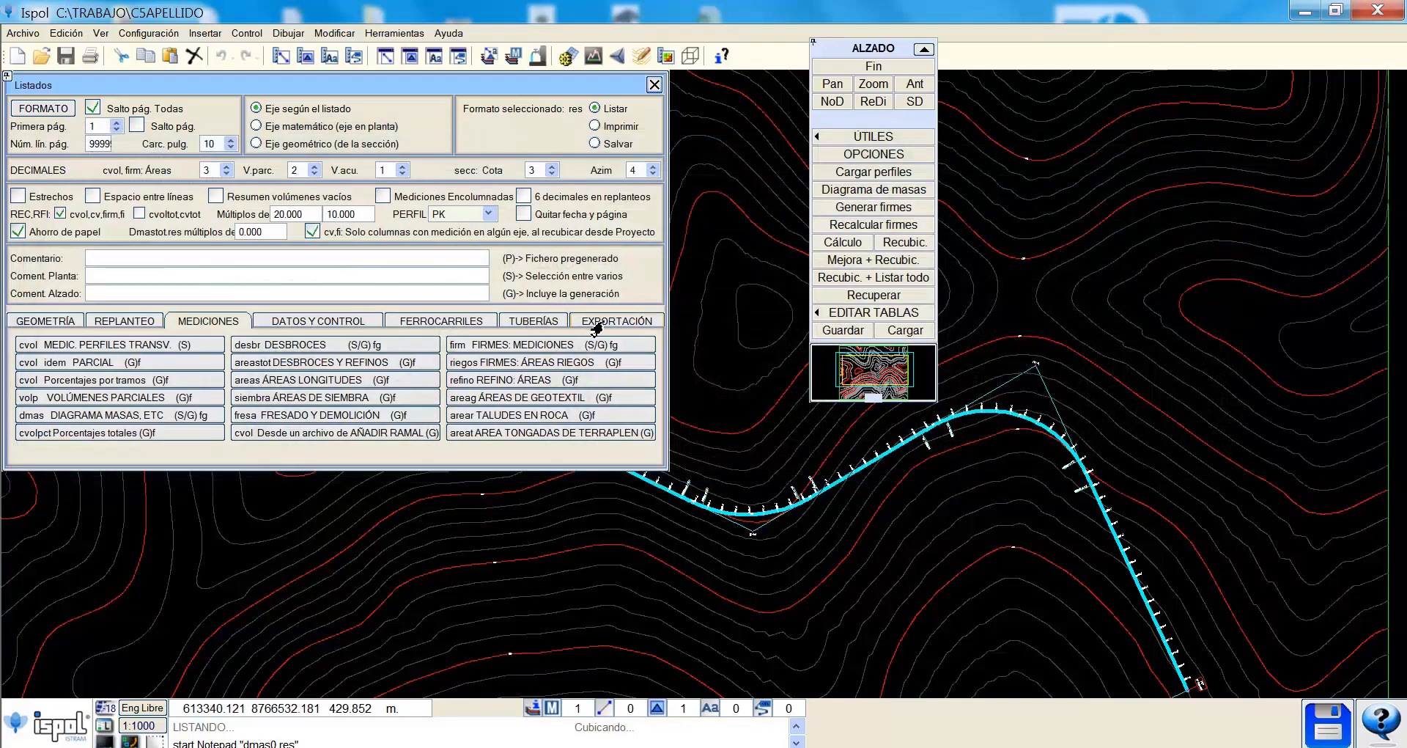
Generate the Peru export of horizontal and vertical alignment files for all active axes, using sexagesimal angles.
click(596, 327)
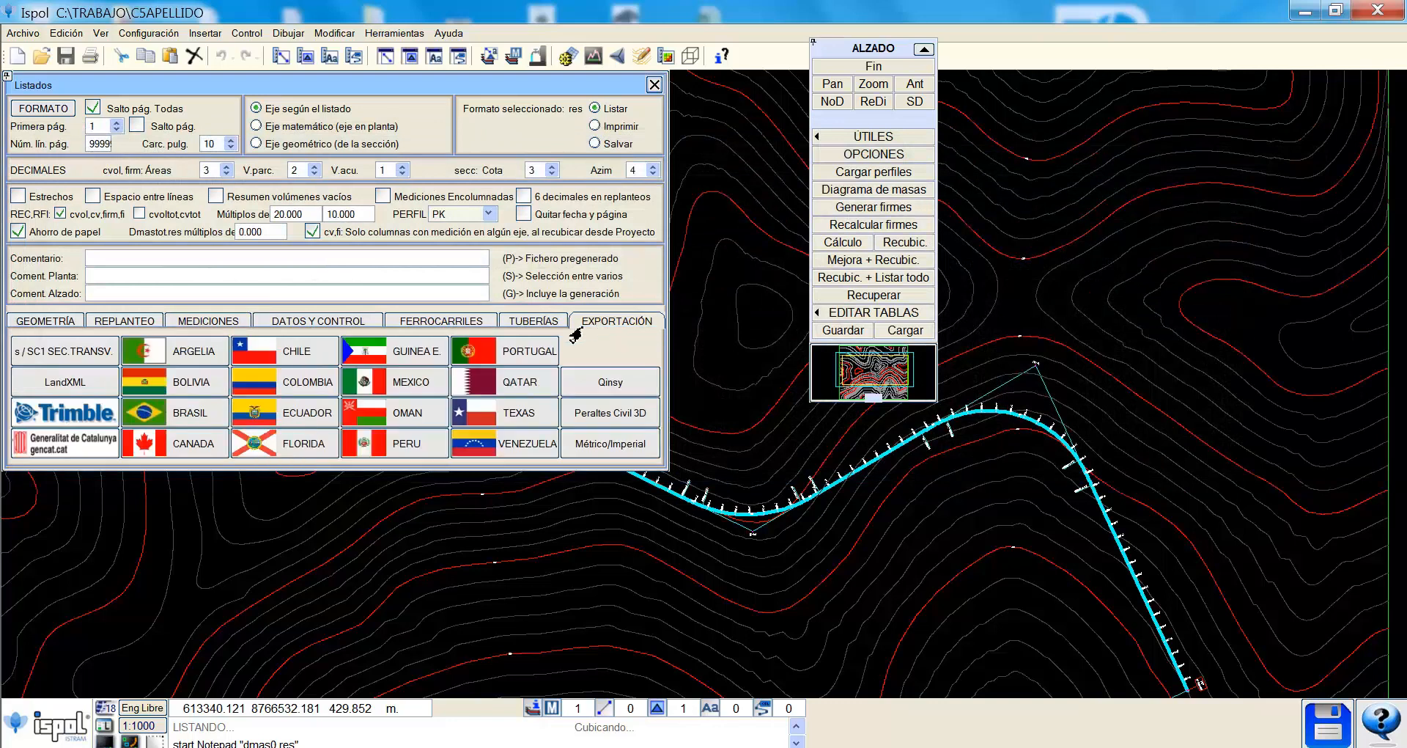
click(396, 448)
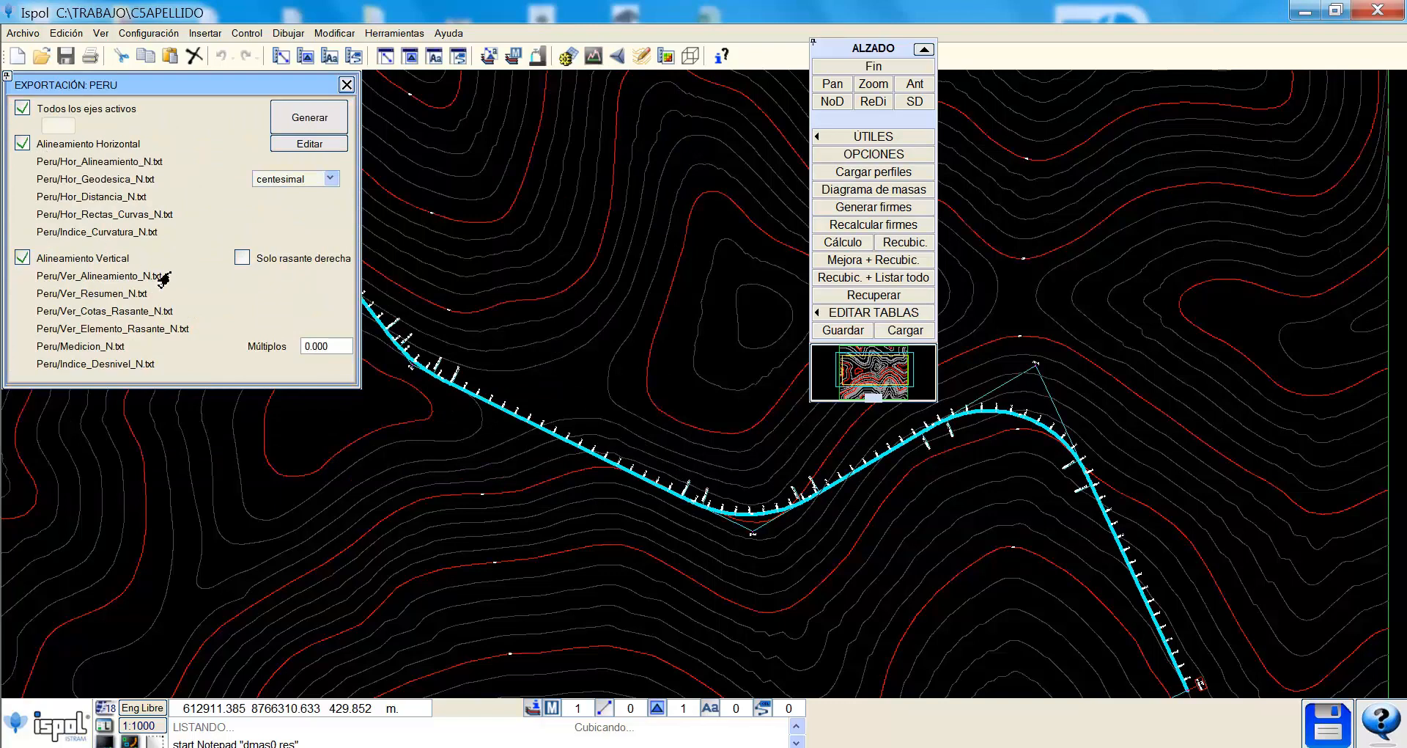
click(293, 181)
click(286, 214)
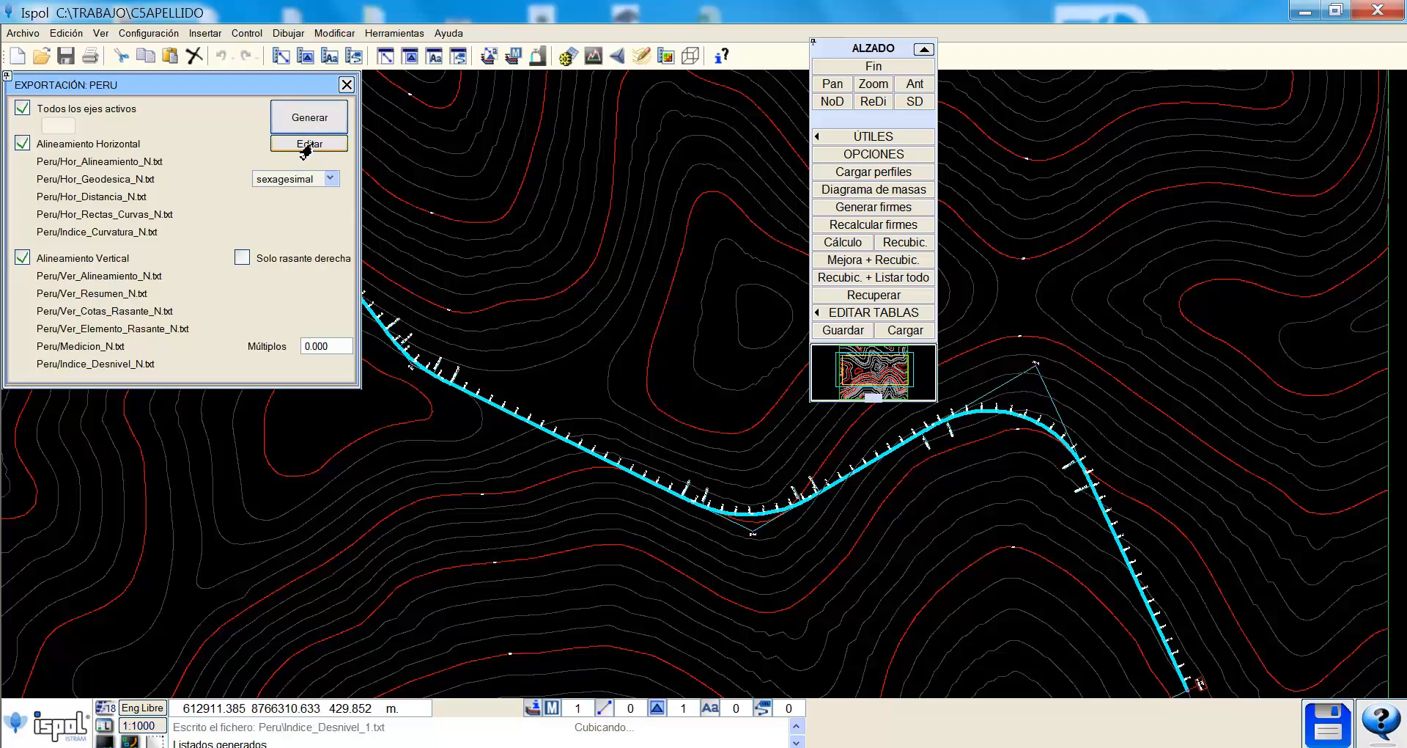
Check the list of generated Peru text files without opening any, and close the Peru export settings.
click(307, 145)
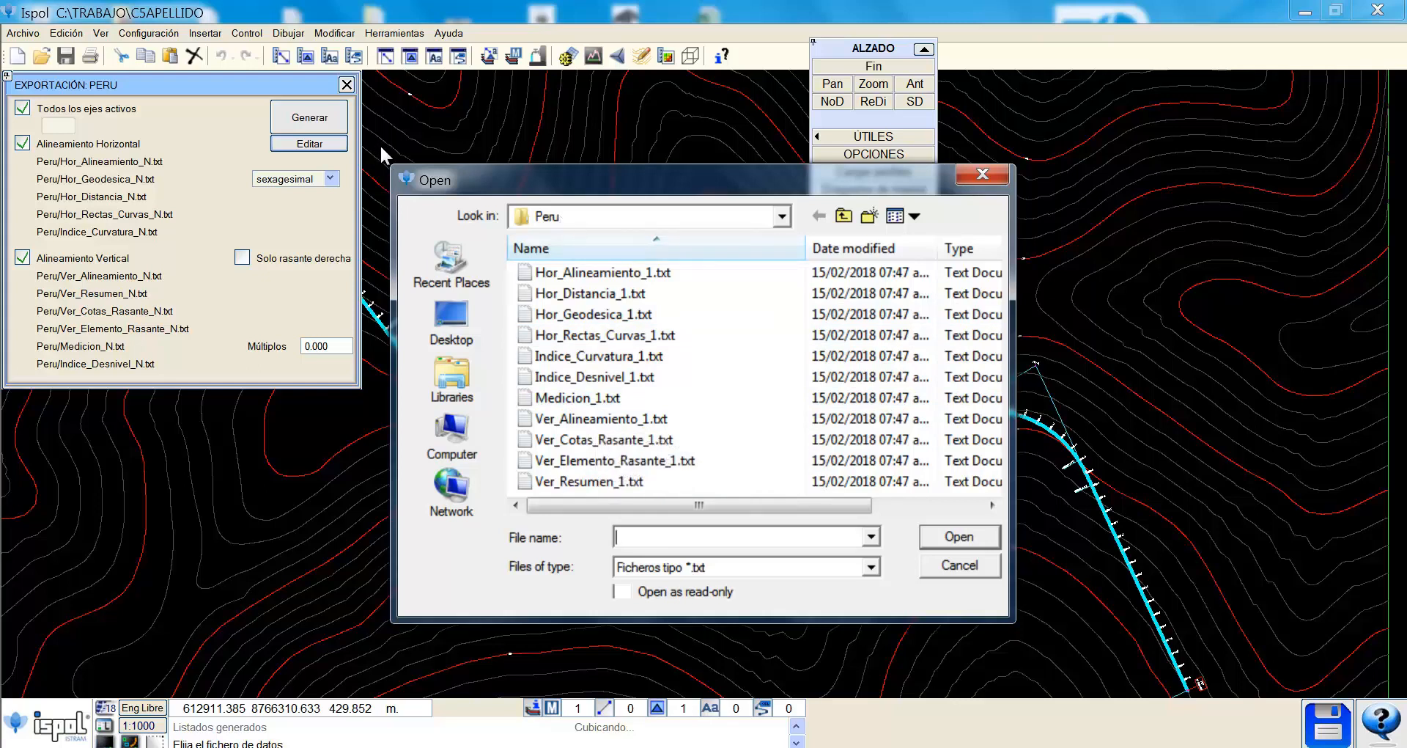
click(982, 174)
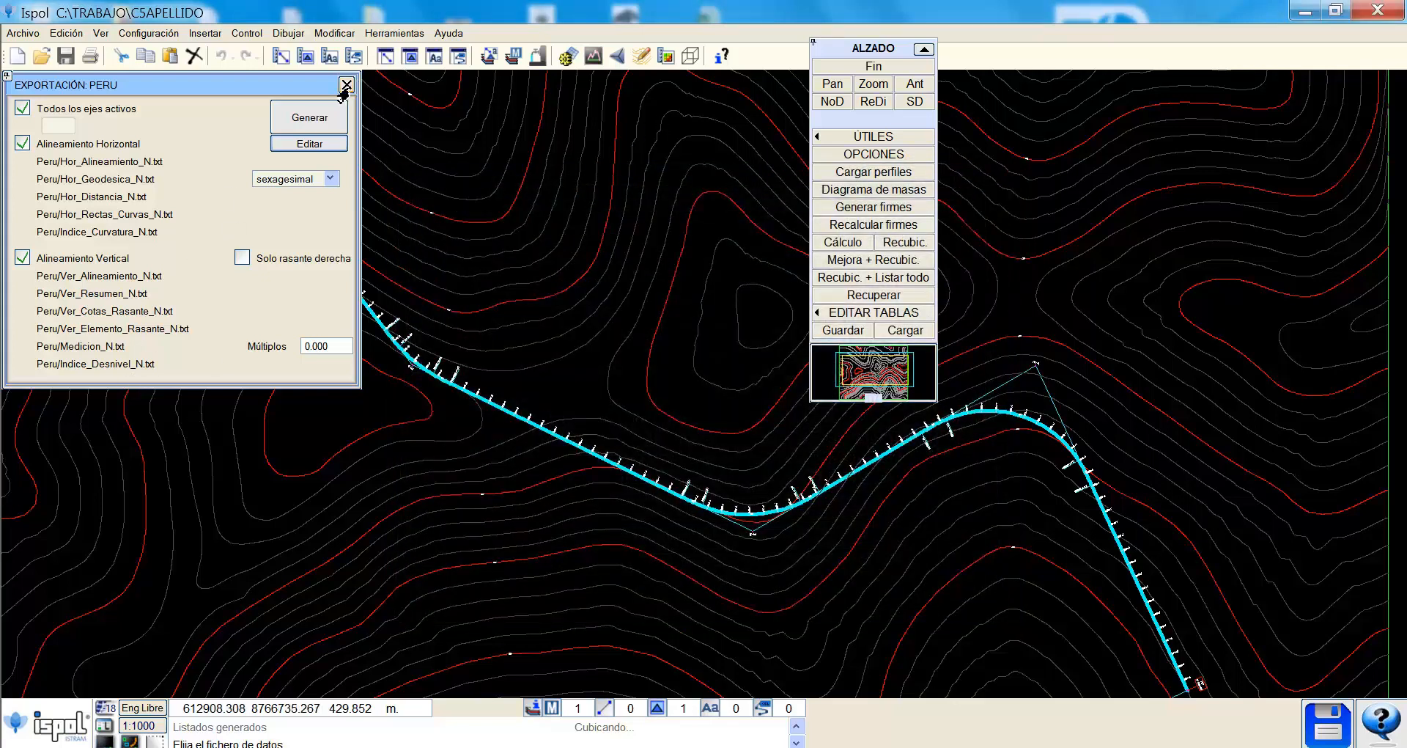
click(347, 86)
Switch to Windows Explorer and open the folder C:\TRABAJO\C5APELLIDO\Peru.
click(116, 746)
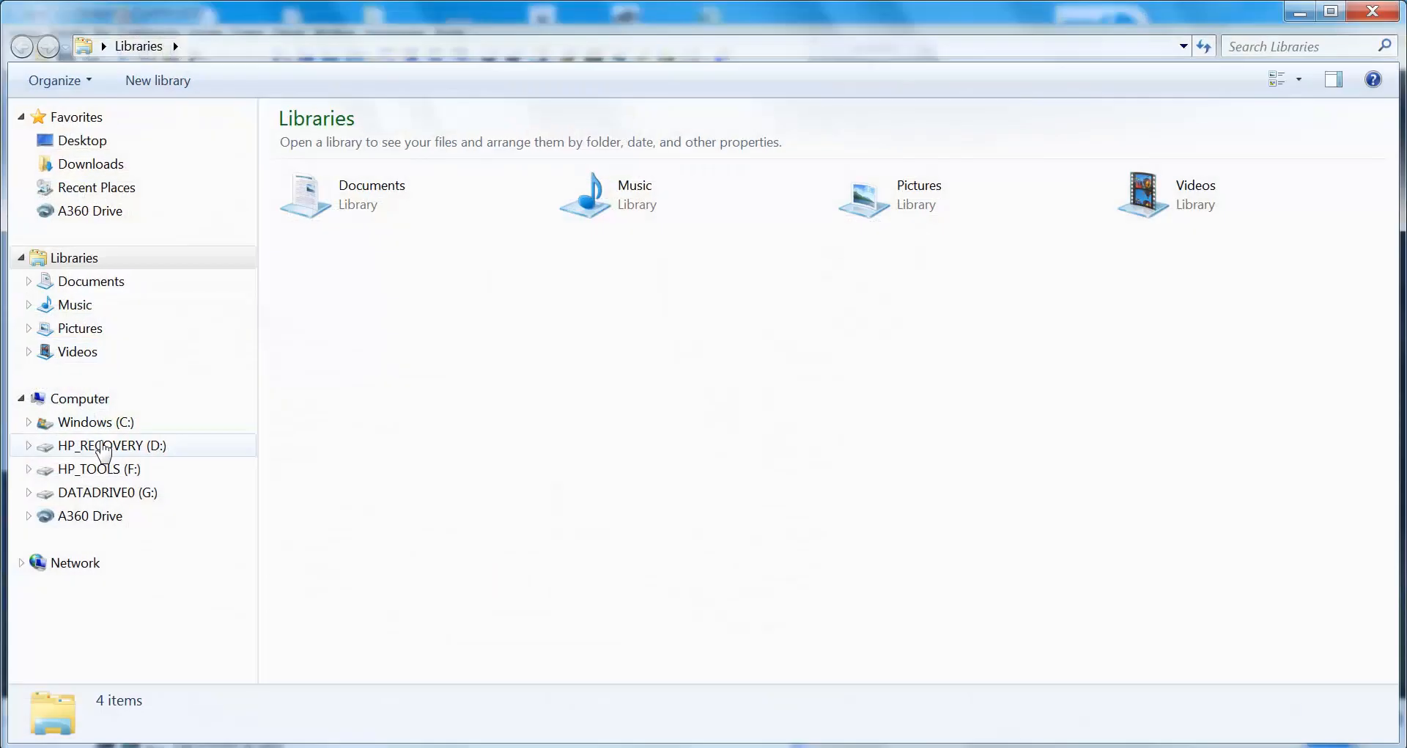
click(82, 421)
double_click(335, 324)
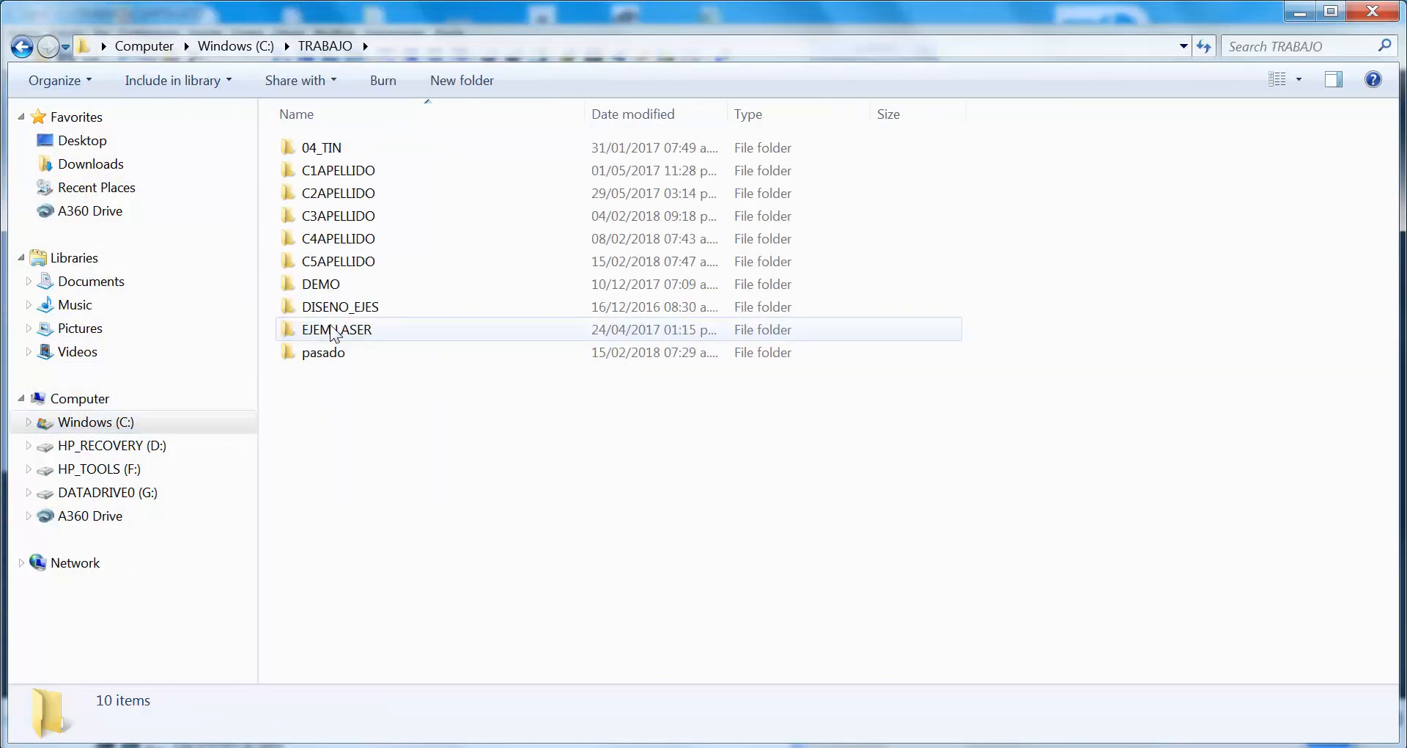
double_click(333, 261)
double_click(330, 168)
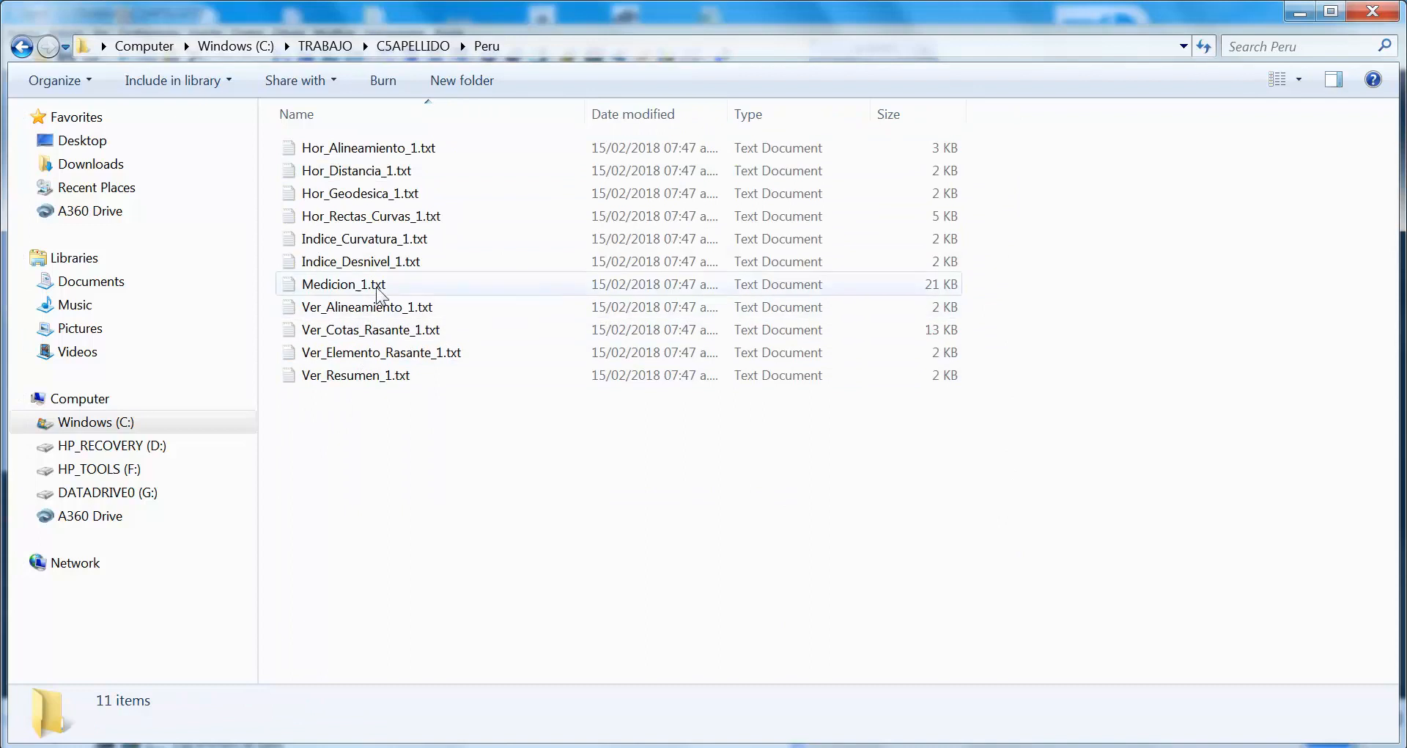
Open Medicion_1.txt, examine the cut and fill volumes through the final station, and close the file.
double_click(343, 284)
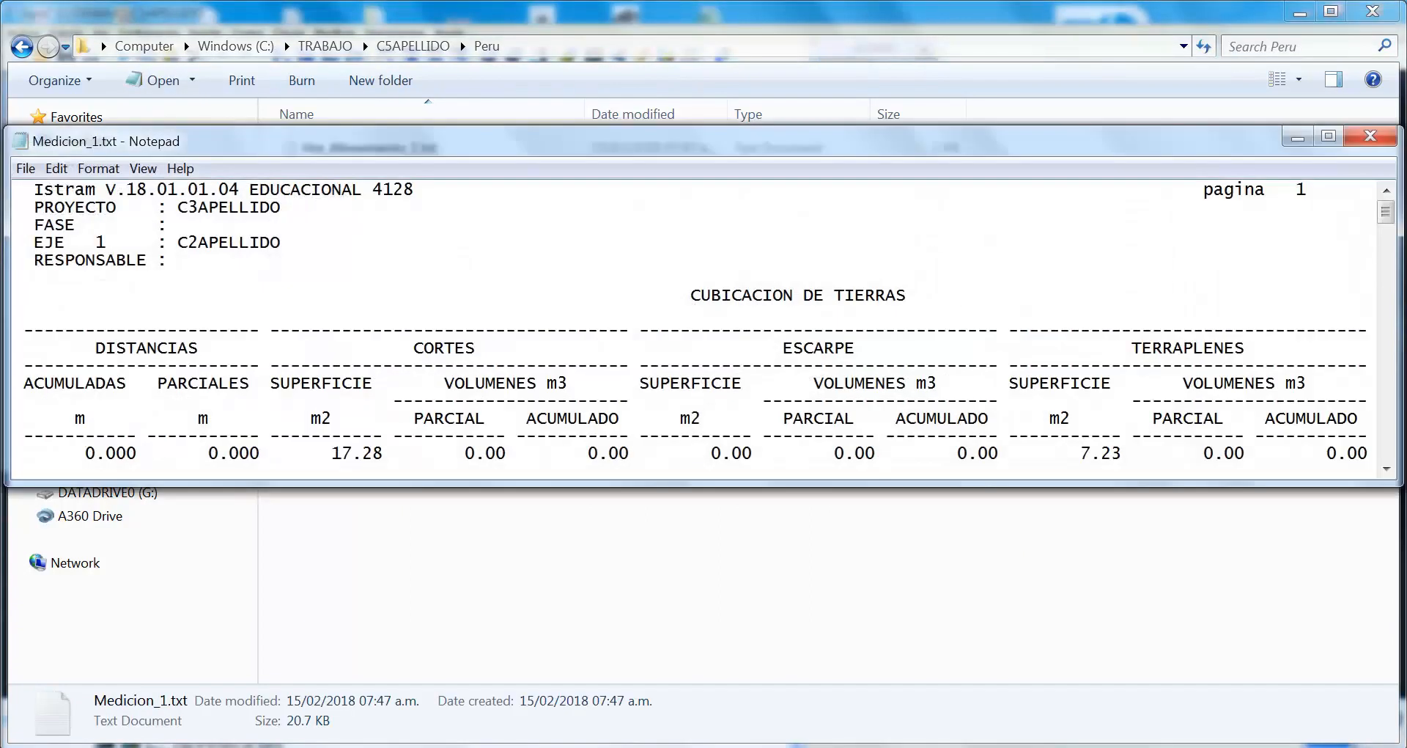
scroll(709, 320, down, 2)
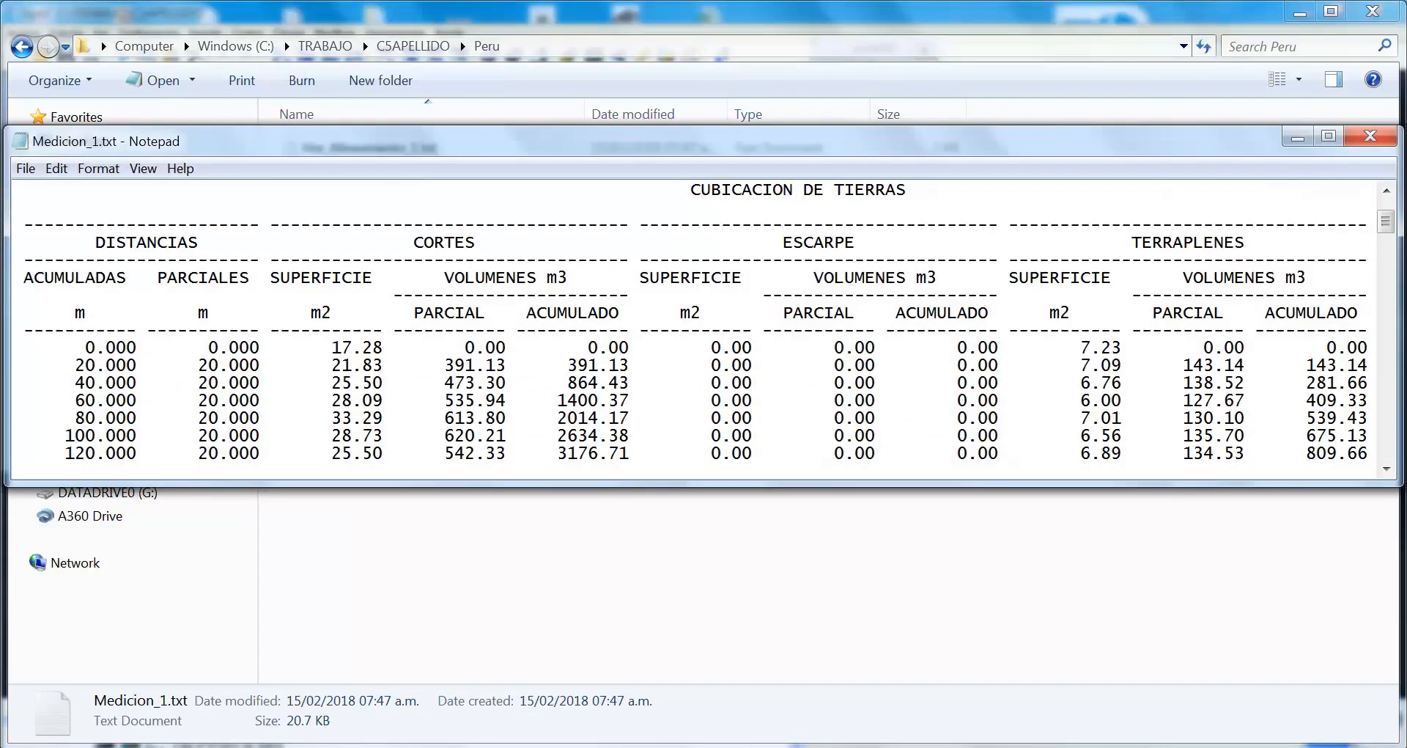
scroll(704, 323, down, 9)
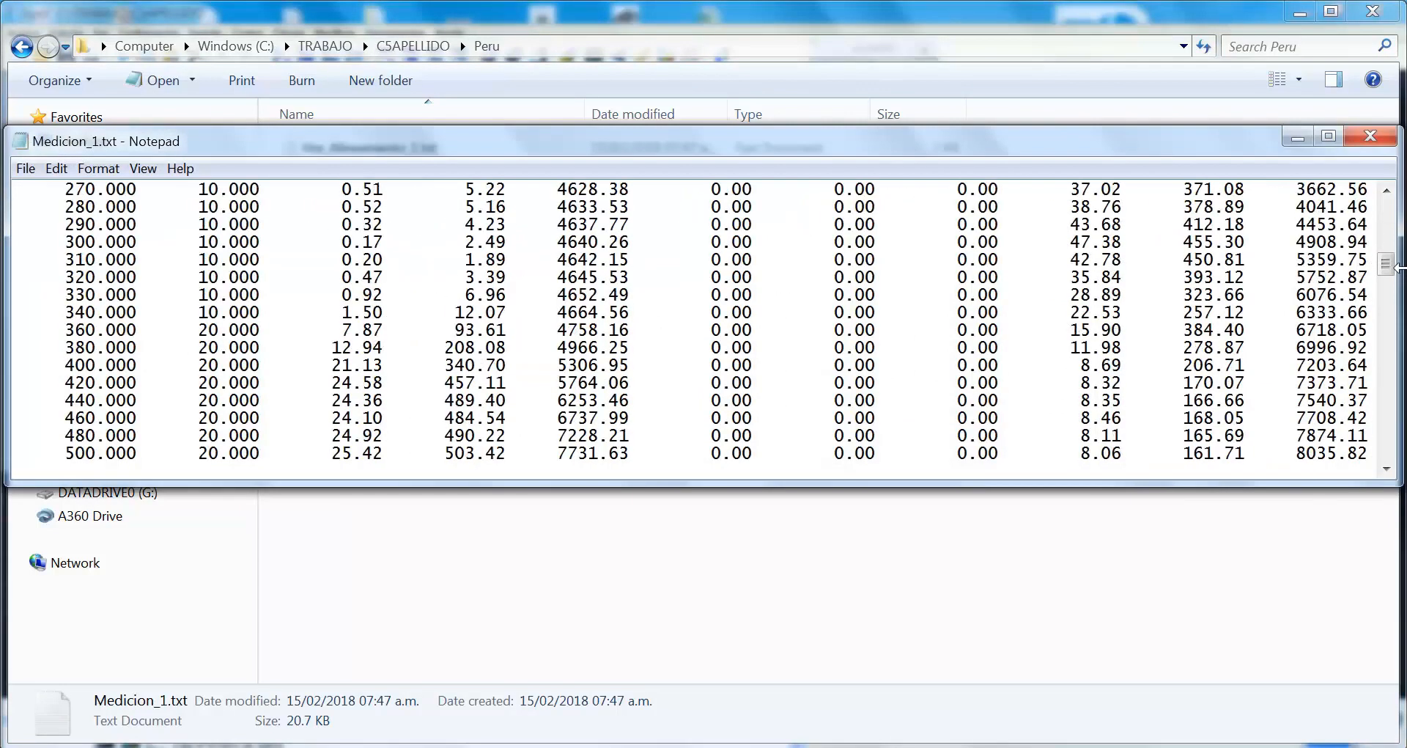
drag(1386, 265, 1397, 467)
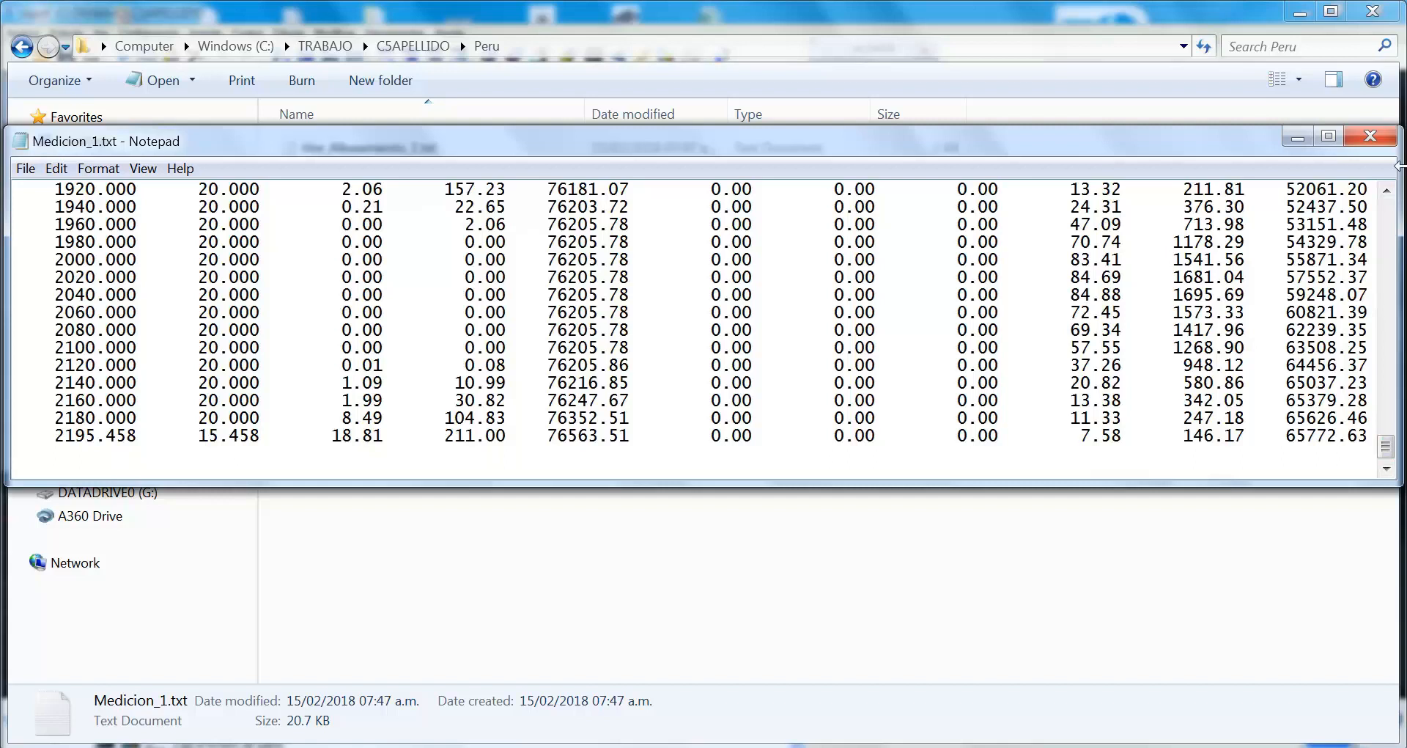
click(1368, 139)
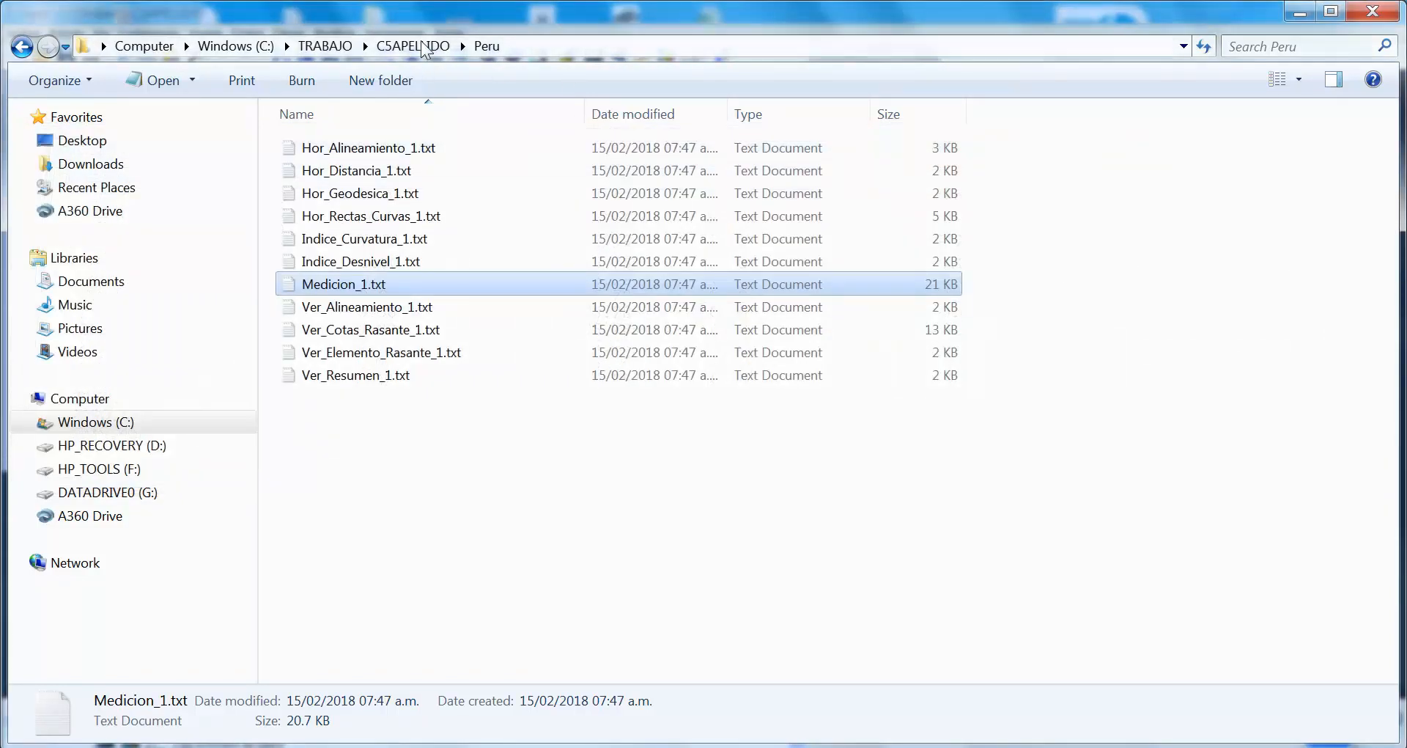
Go back to the C5APELLIDO project folder and open its res subfolder.
click(424, 47)
click(1206, 338)
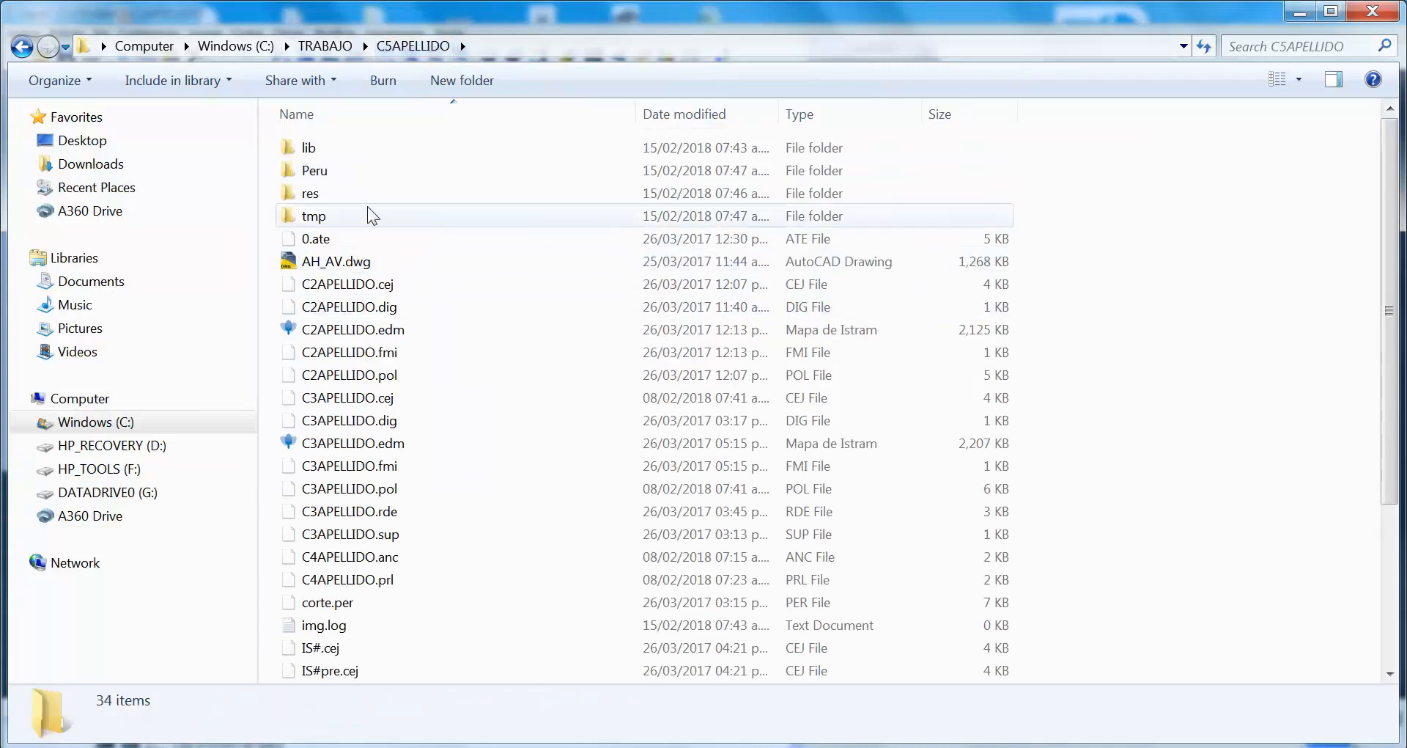
double_click(343, 205)
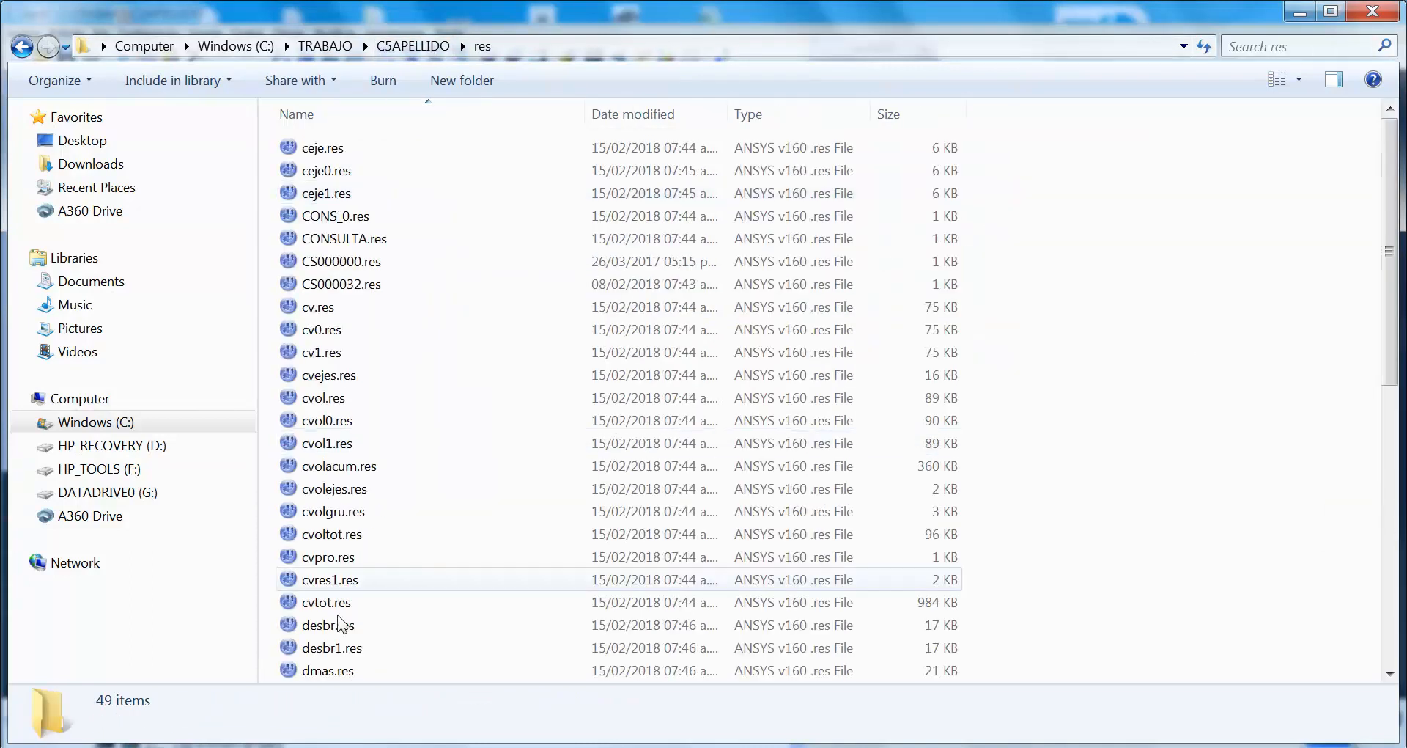
Copy the mass diagram report file dmas0.res from the res folder and clear the file selection.
click(366, 648)
scroll(396, 608, down, 4)
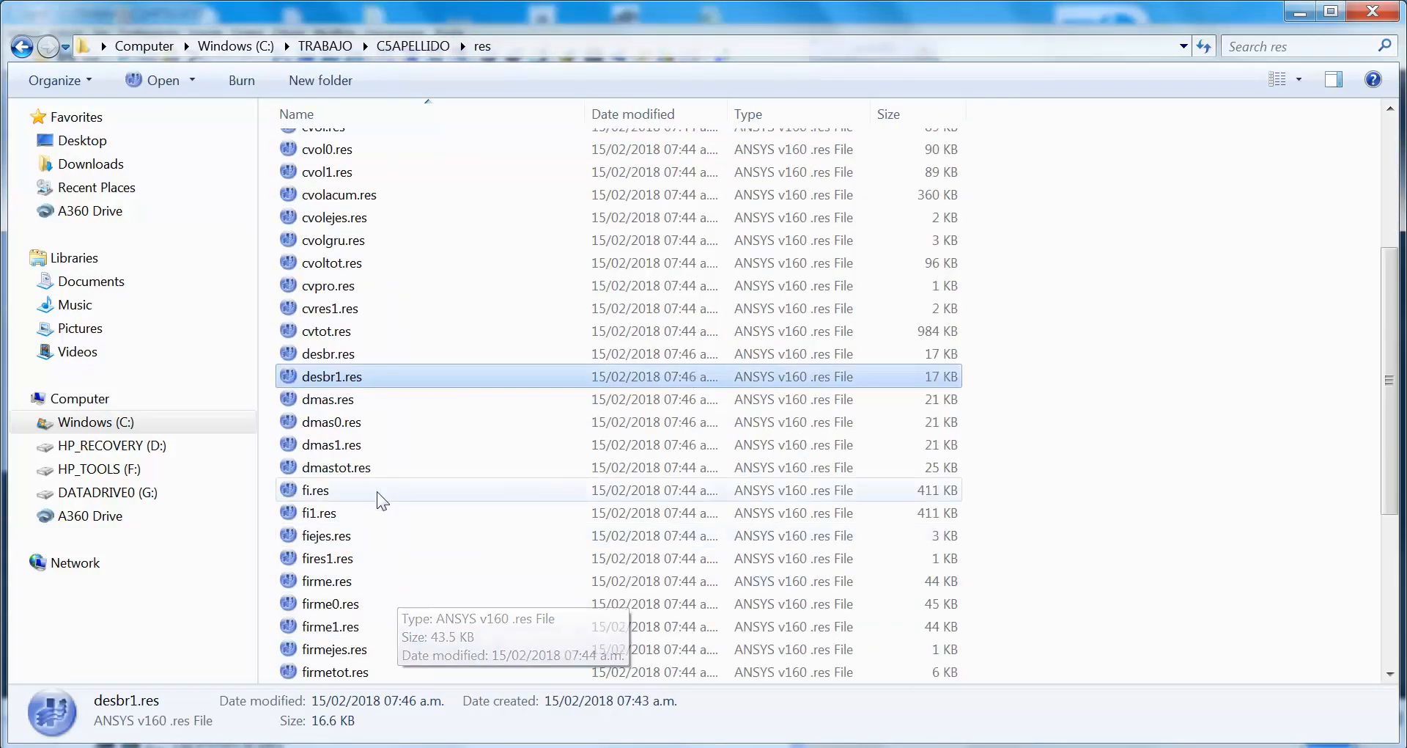
click(349, 424)
right_click(348, 429)
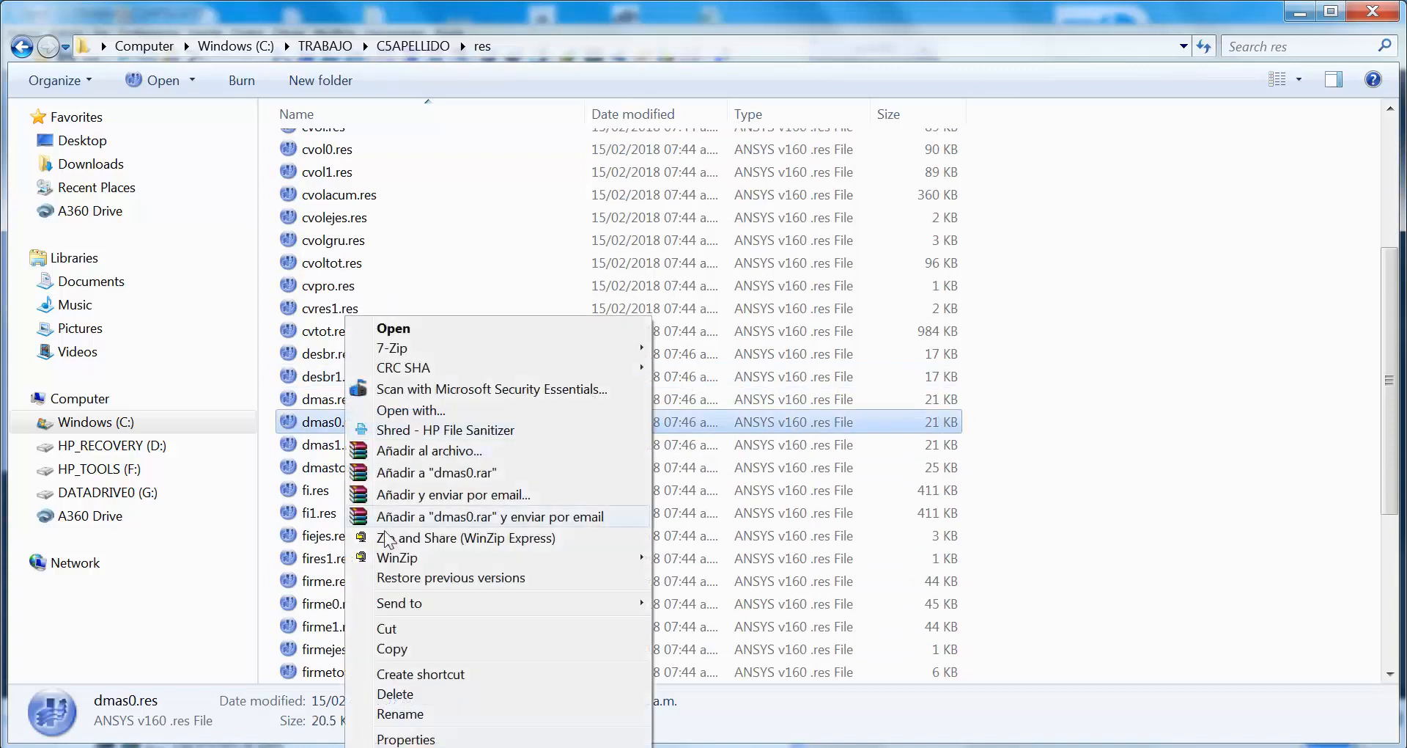
click(387, 649)
click(464, 465)
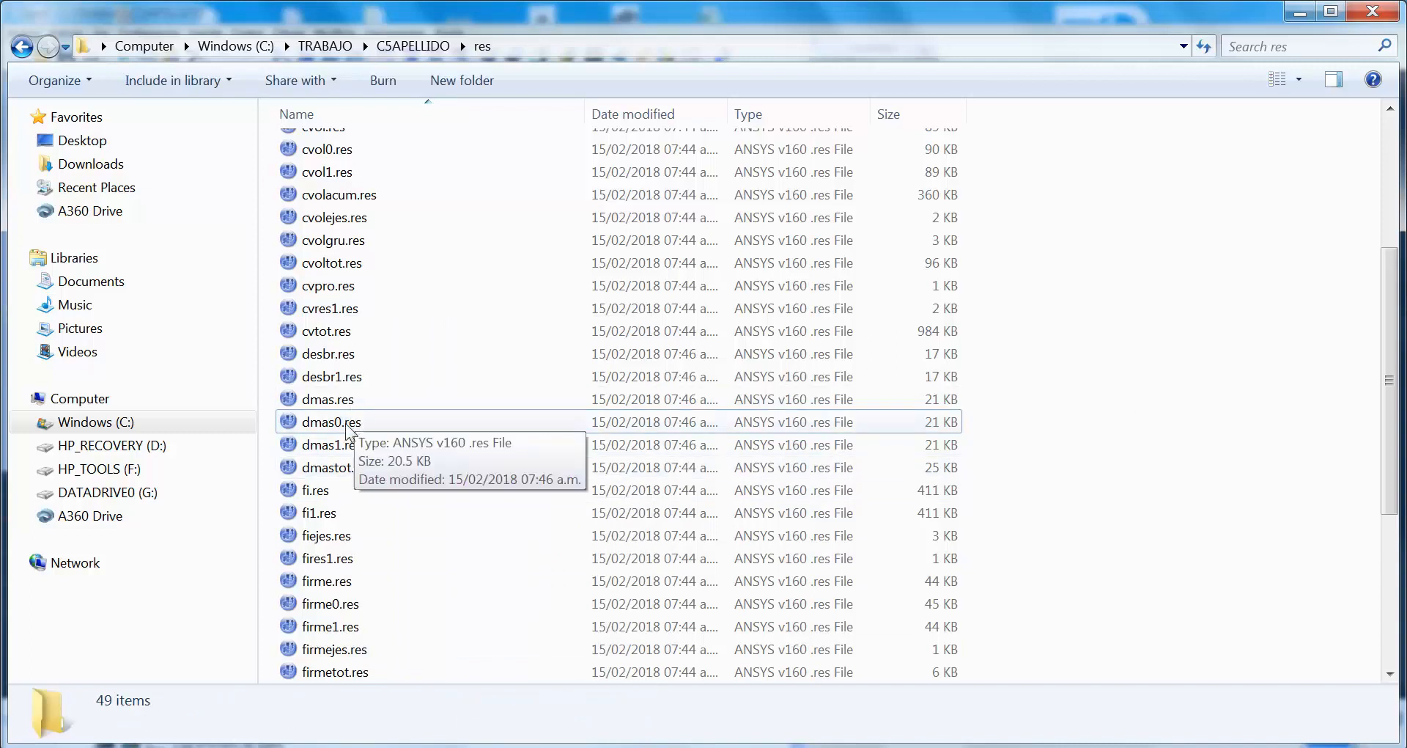
Go back to the C5APELLIDO project folder and paste the copied dmas0.res file there.
click(413, 45)
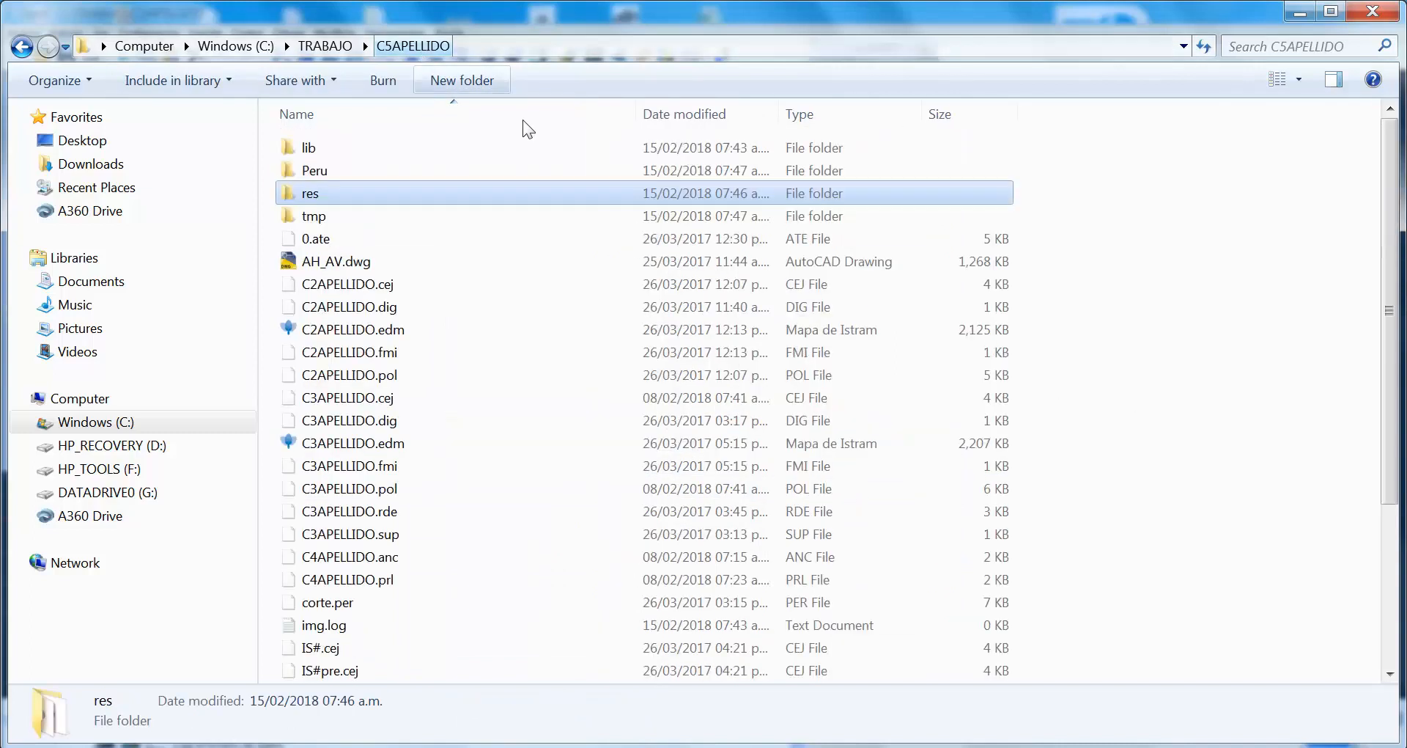
right_click(1169, 303)
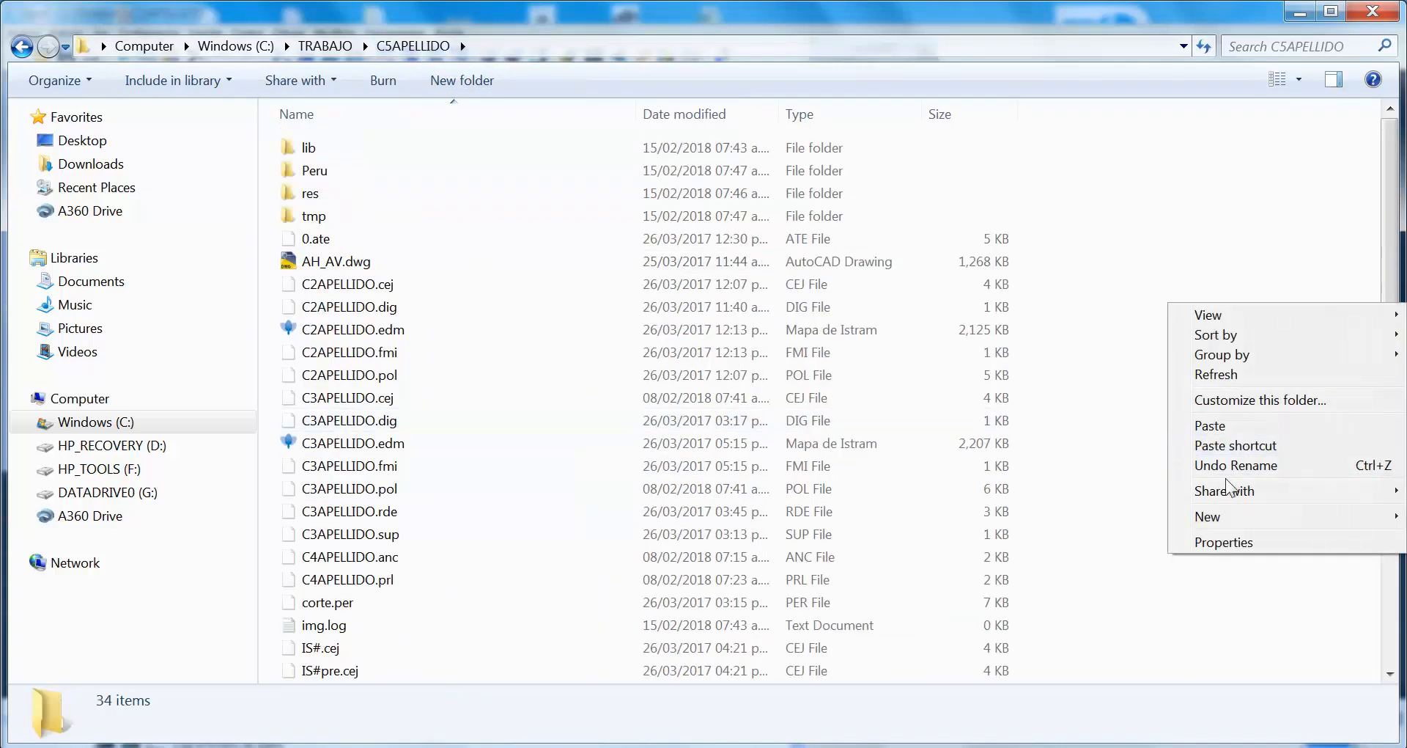
click(1208, 425)
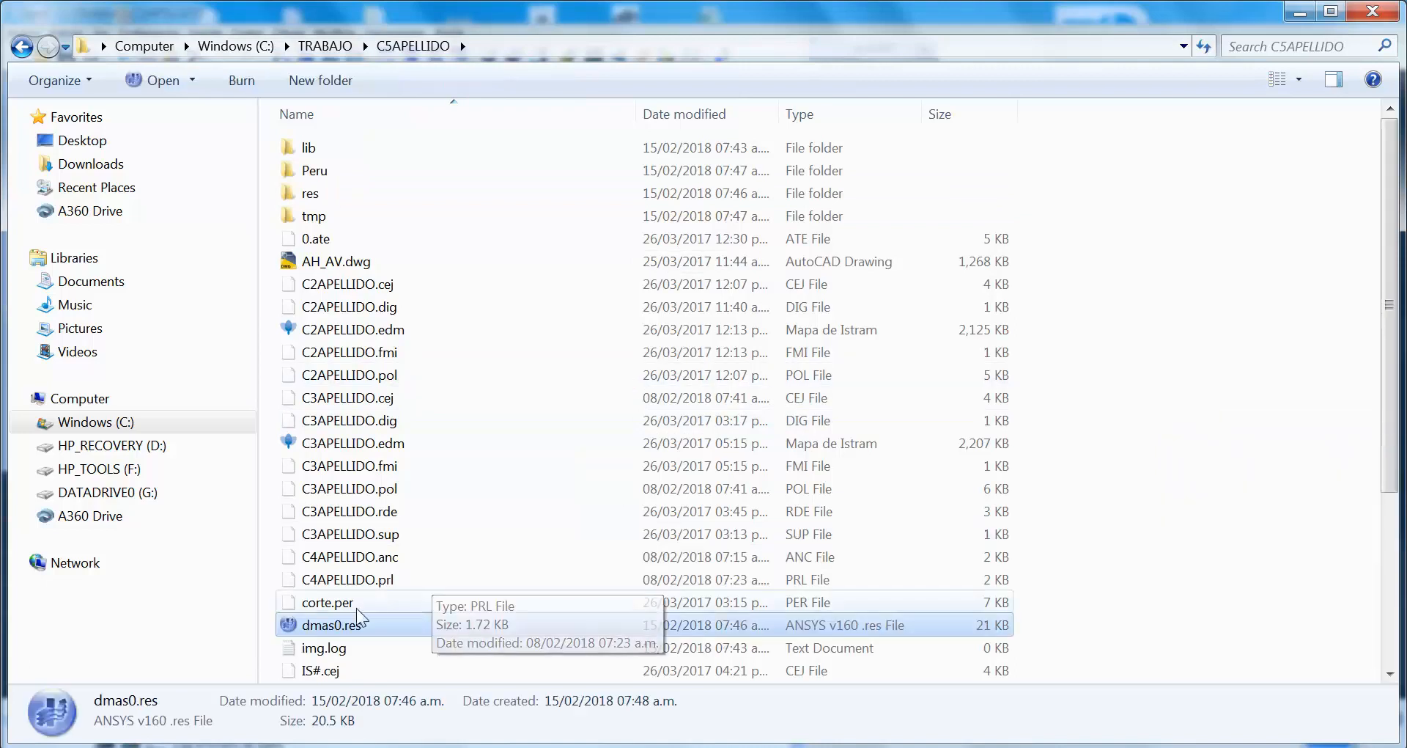
Rename the pasted dmas0.res file as dmas0.txt and accept the change of file extension.
right_click(345, 630)
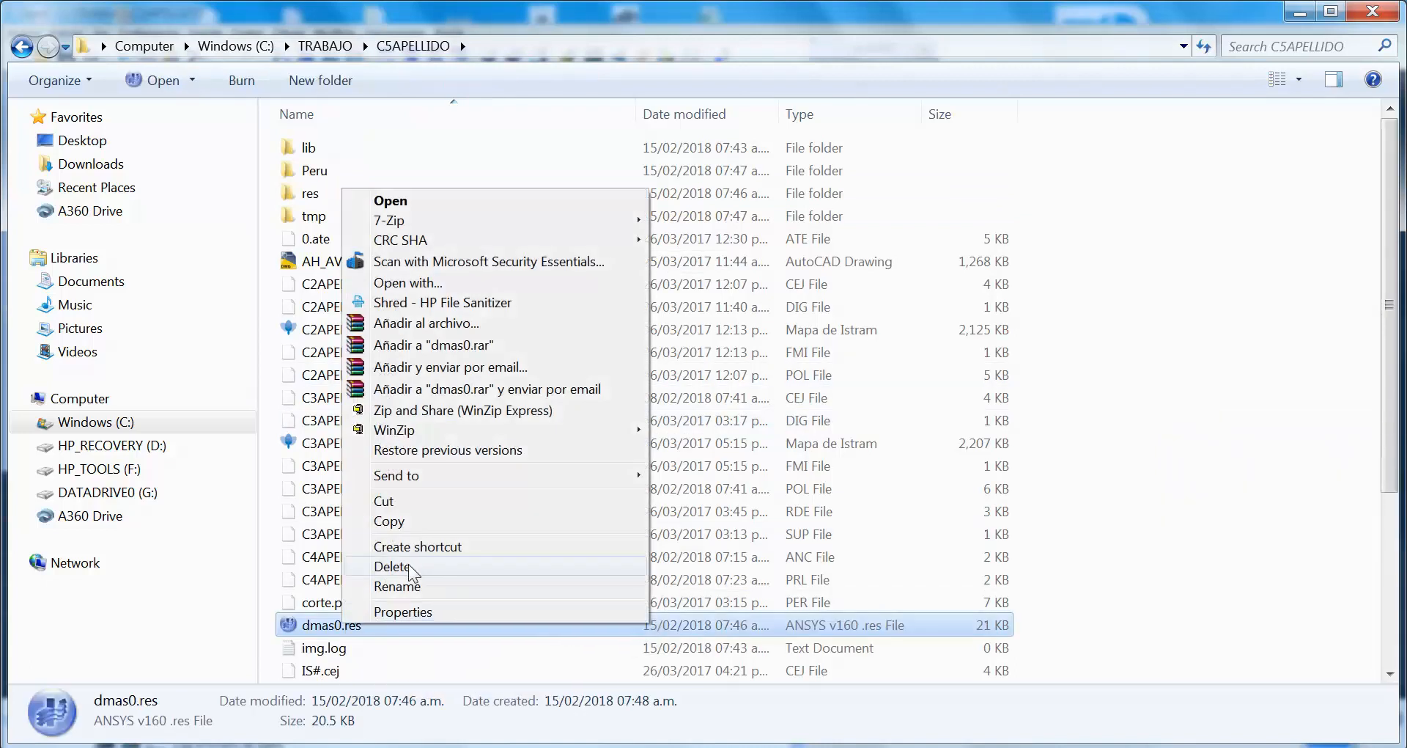
click(397, 586)
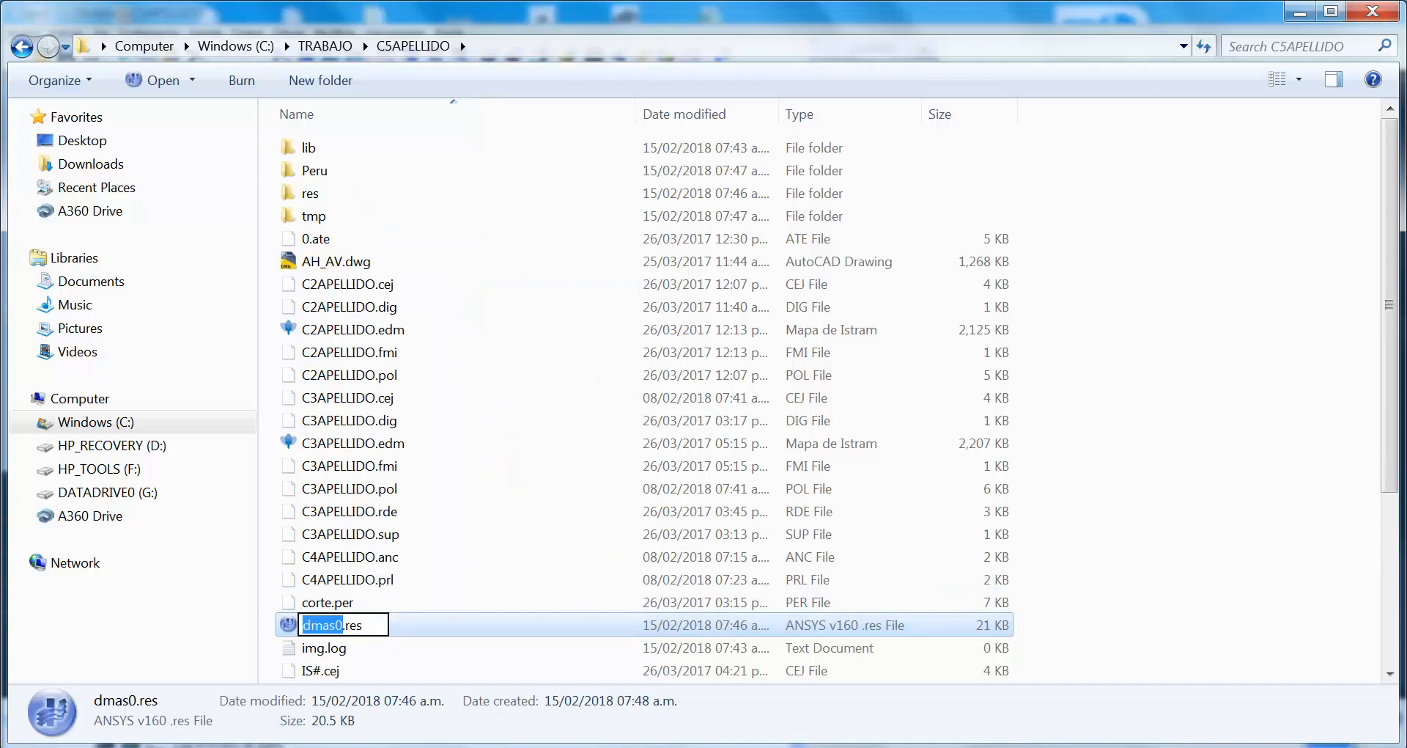
drag(345, 625, 352, 626)
text(txt)
key(Return)
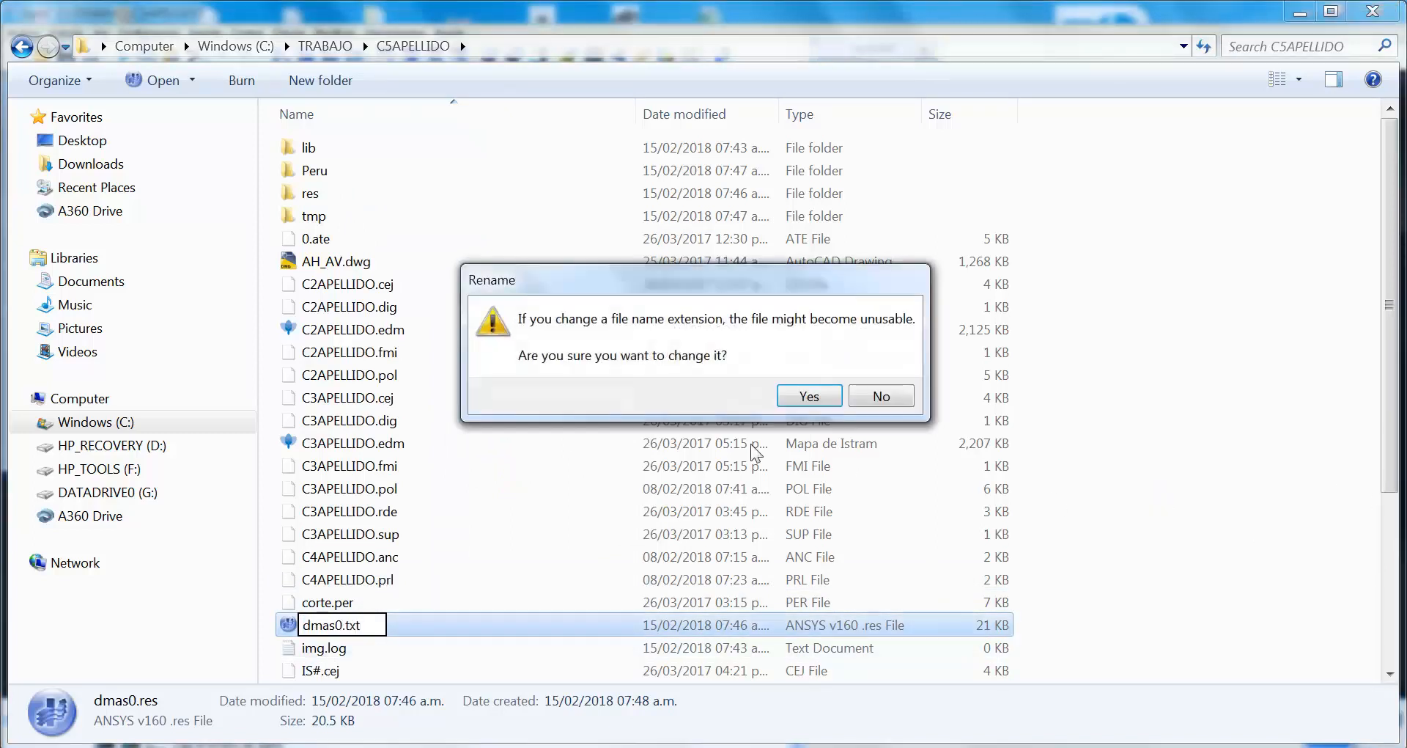
click(807, 396)
Open dmas0.txt, examine its table of stations and mass diagram volumes, and close the file and the folder window.
double_click(360, 626)
scroll(704, 323, down, 5)
scroll(703, 322, up, 4)
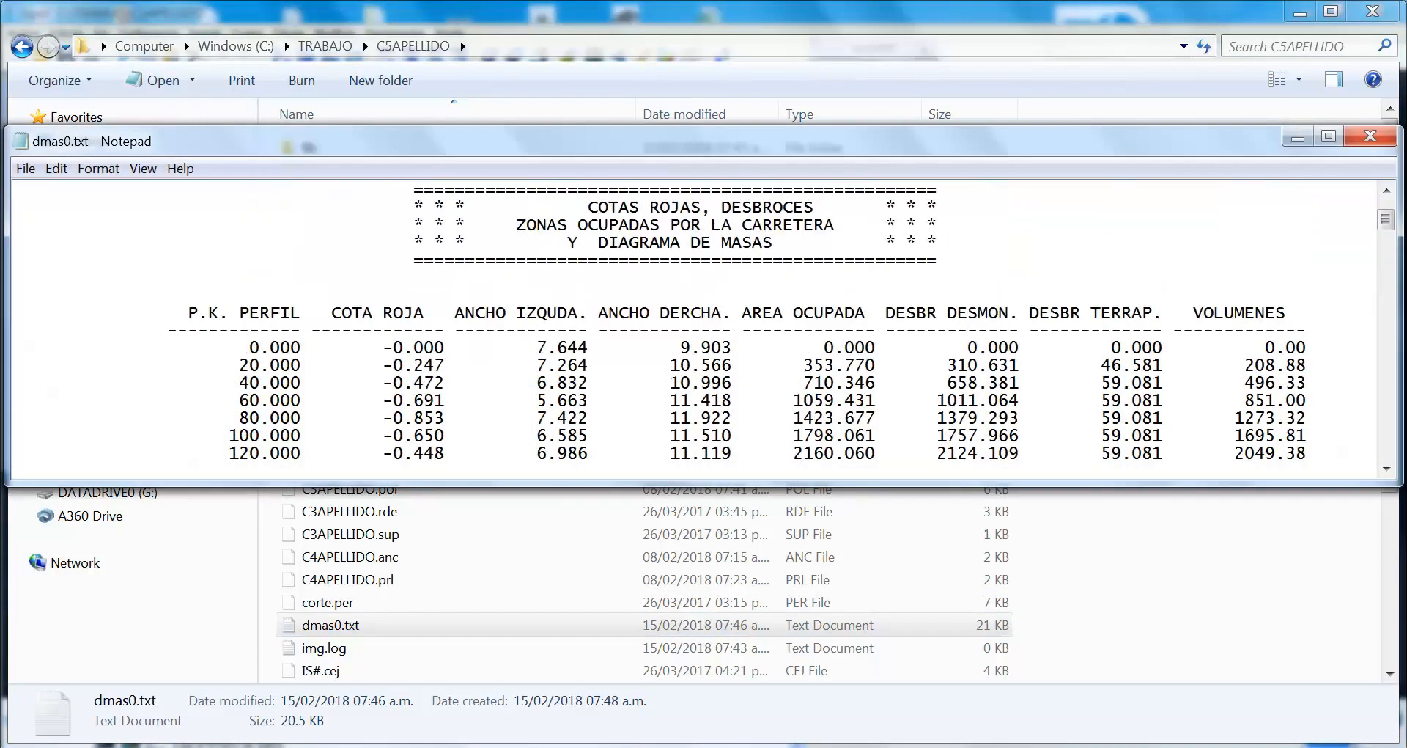
click(1370, 137)
click(1373, 11)
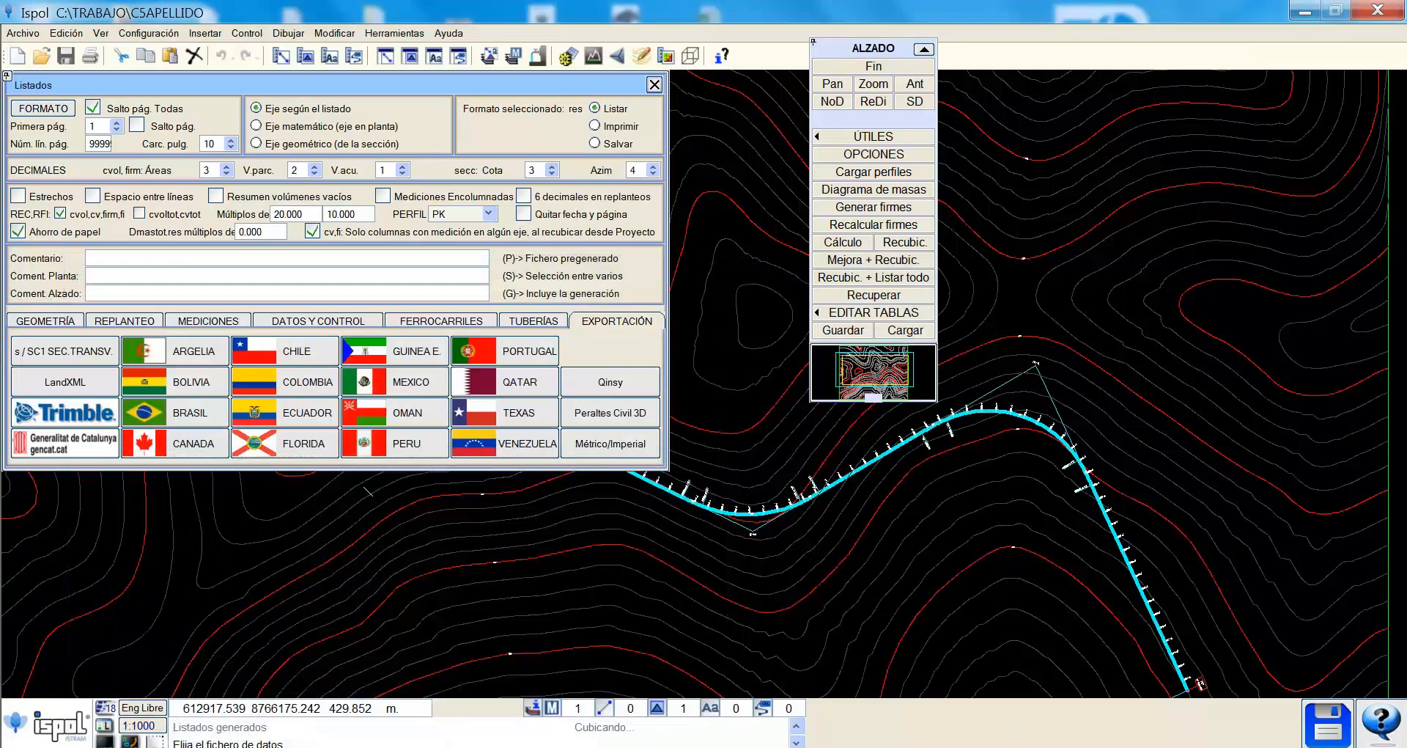
Switch to Excel 2013 and create a blank workbook.
key(super)
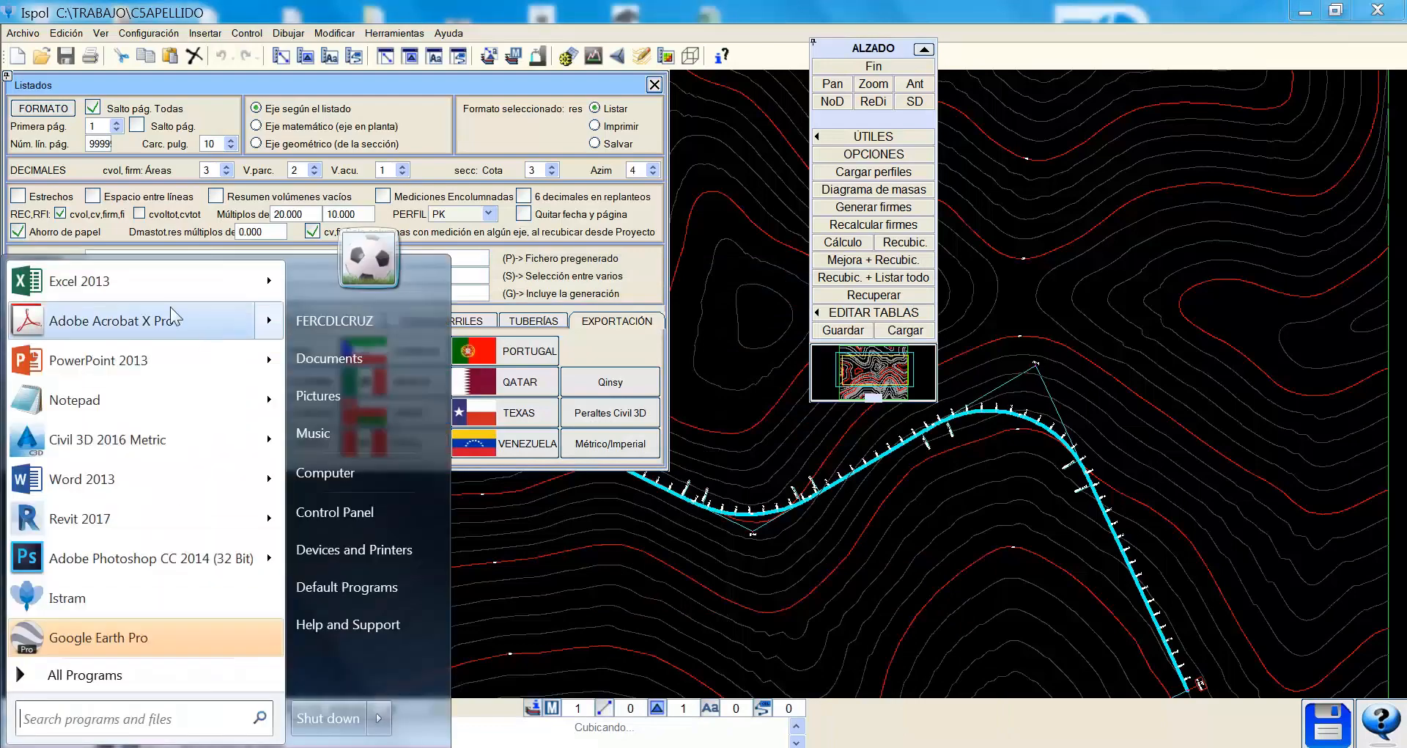
click(128, 286)
click(513, 218)
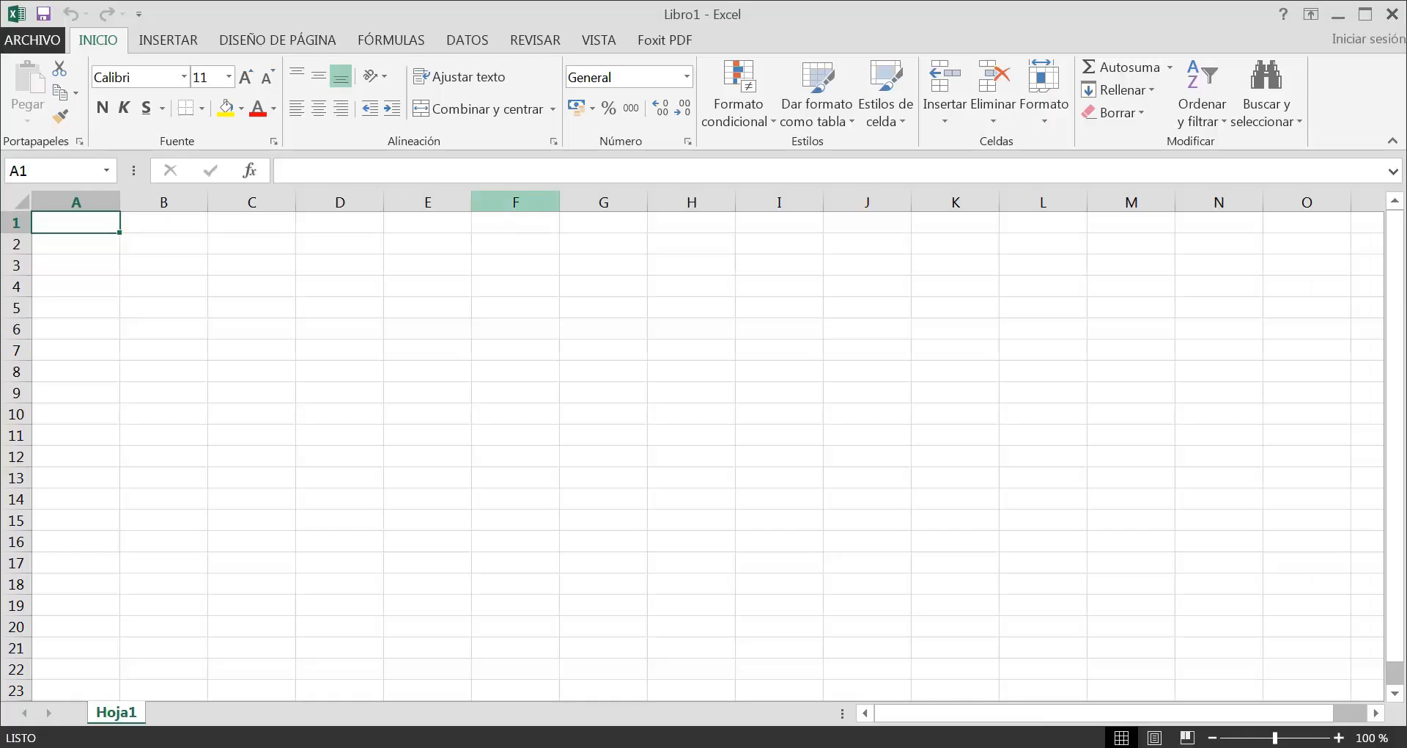
Start a text import into the blank sheet with the file dmas0.txt from C:\TRABAJO\C5APELLIDO.
click(457, 44)
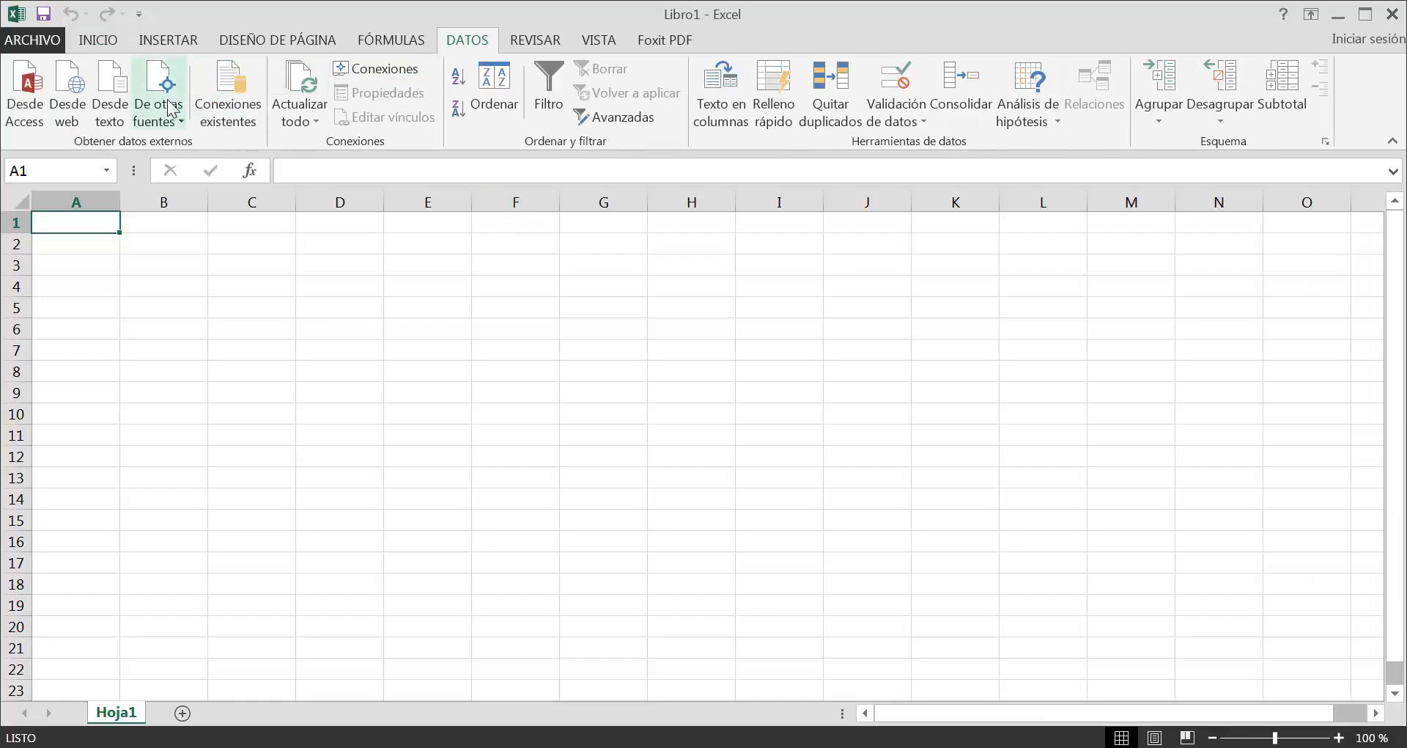
click(115, 118)
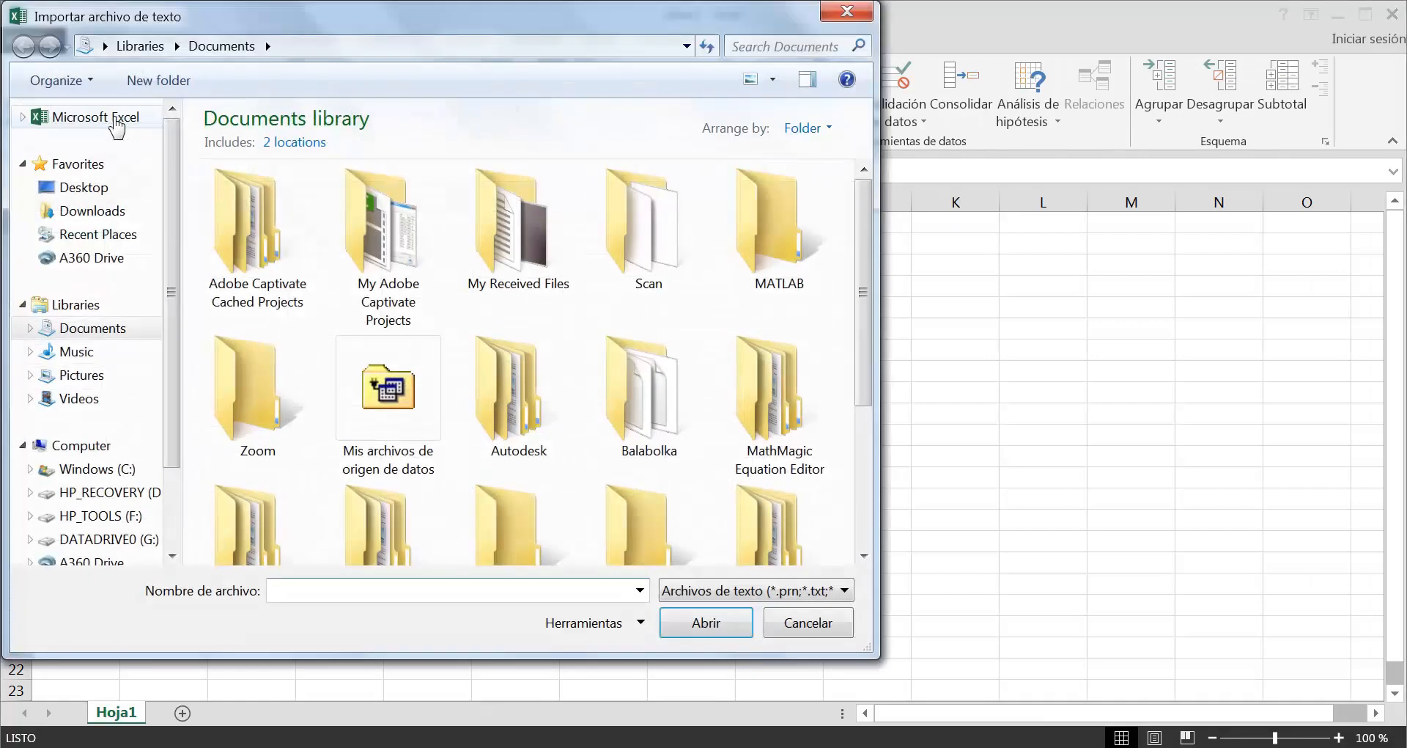
click(95, 469)
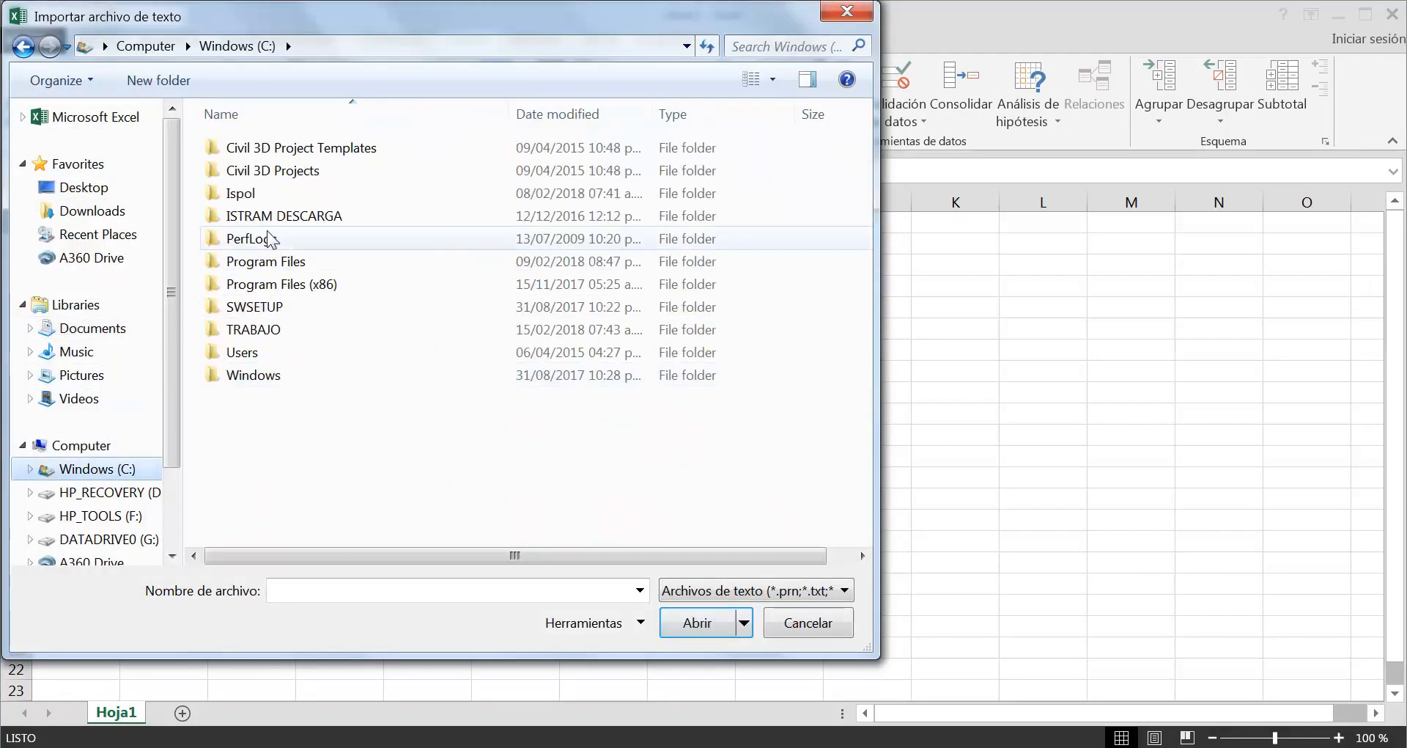
click(254, 332)
double_click(254, 332)
double_click(264, 261)
click(245, 241)
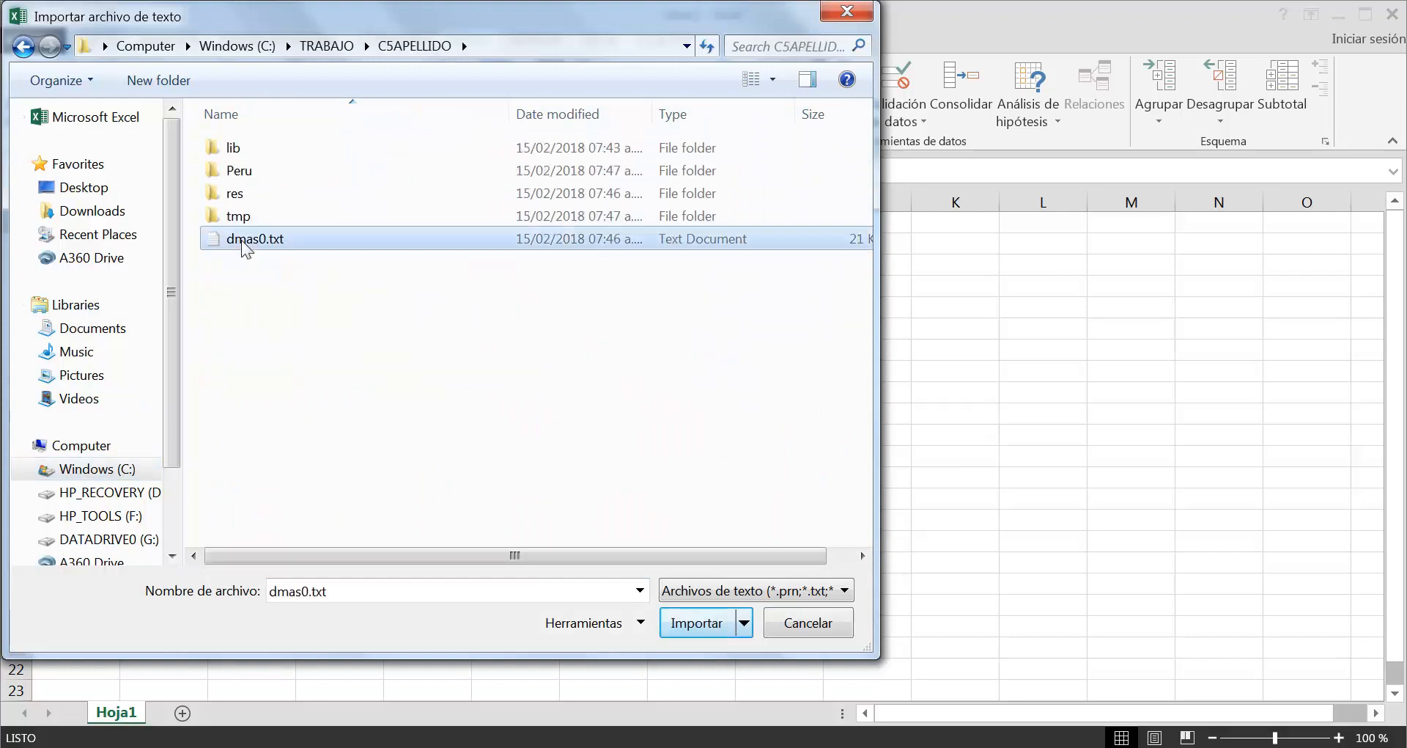
click(698, 622)
Import the text as delimited data with tab and space as separators, placing it in the existing sheet at cell A1.
click(557, 225)
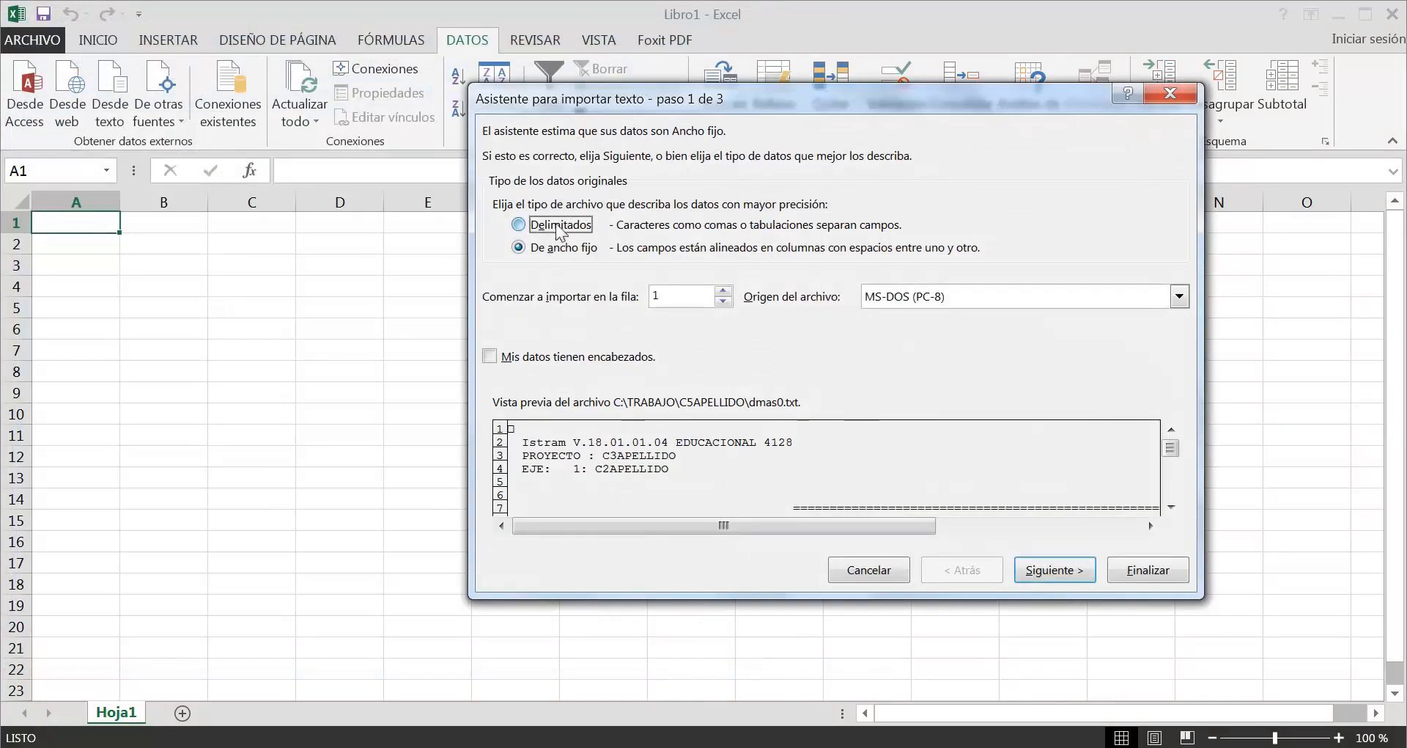
click(1038, 570)
click(531, 253)
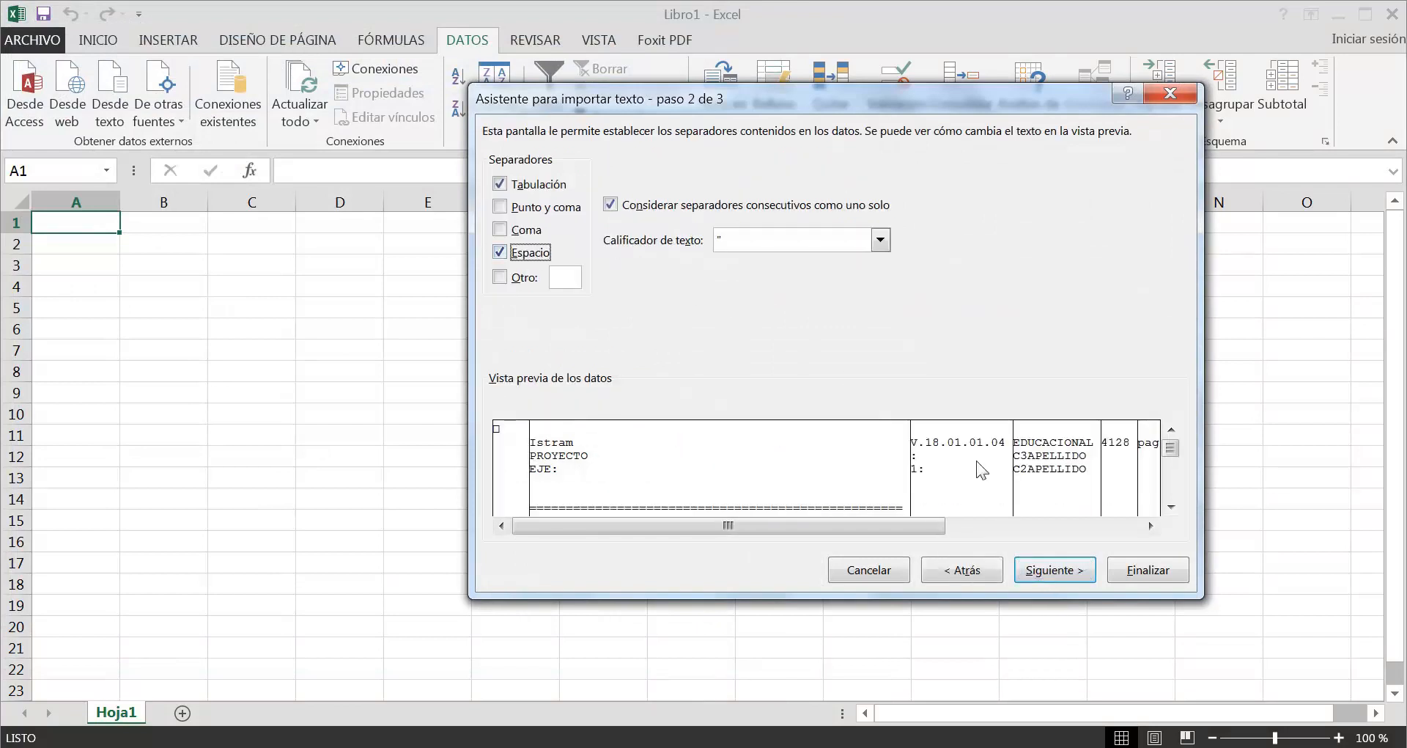
click(1092, 572)
click(1148, 570)
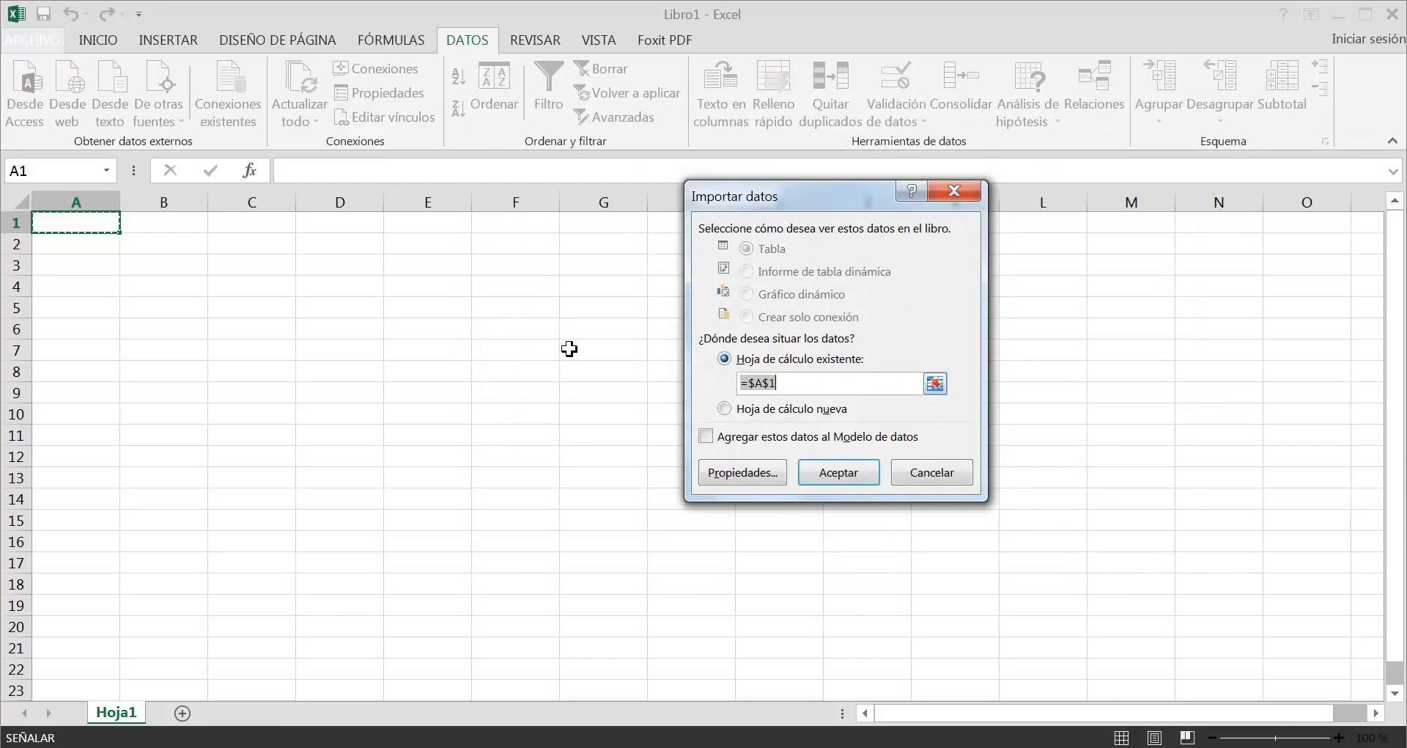
click(860, 474)
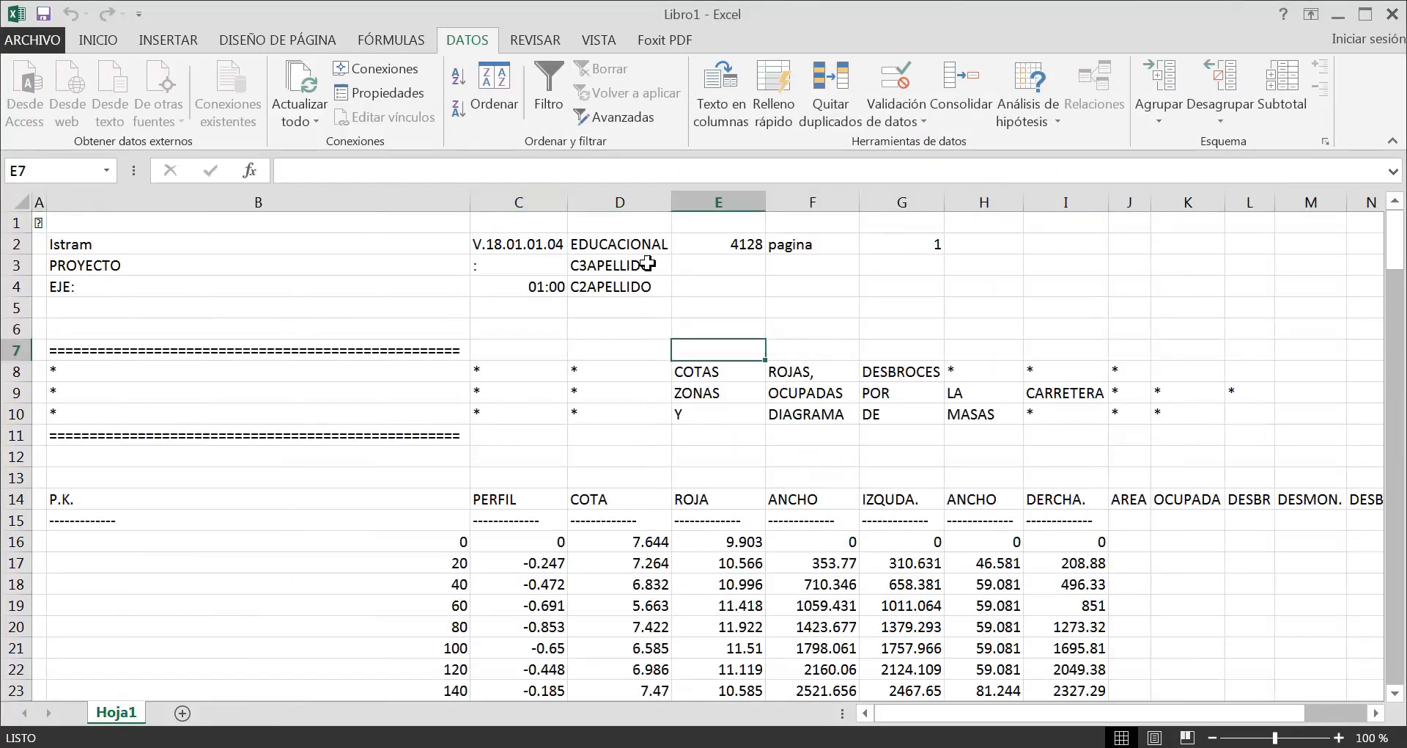
Delete columns C to H so that only the station and accumulated volume values are kept.
scroll(648, 275, down, 1)
drag(519, 189, 931, 196)
right_click(931, 196)
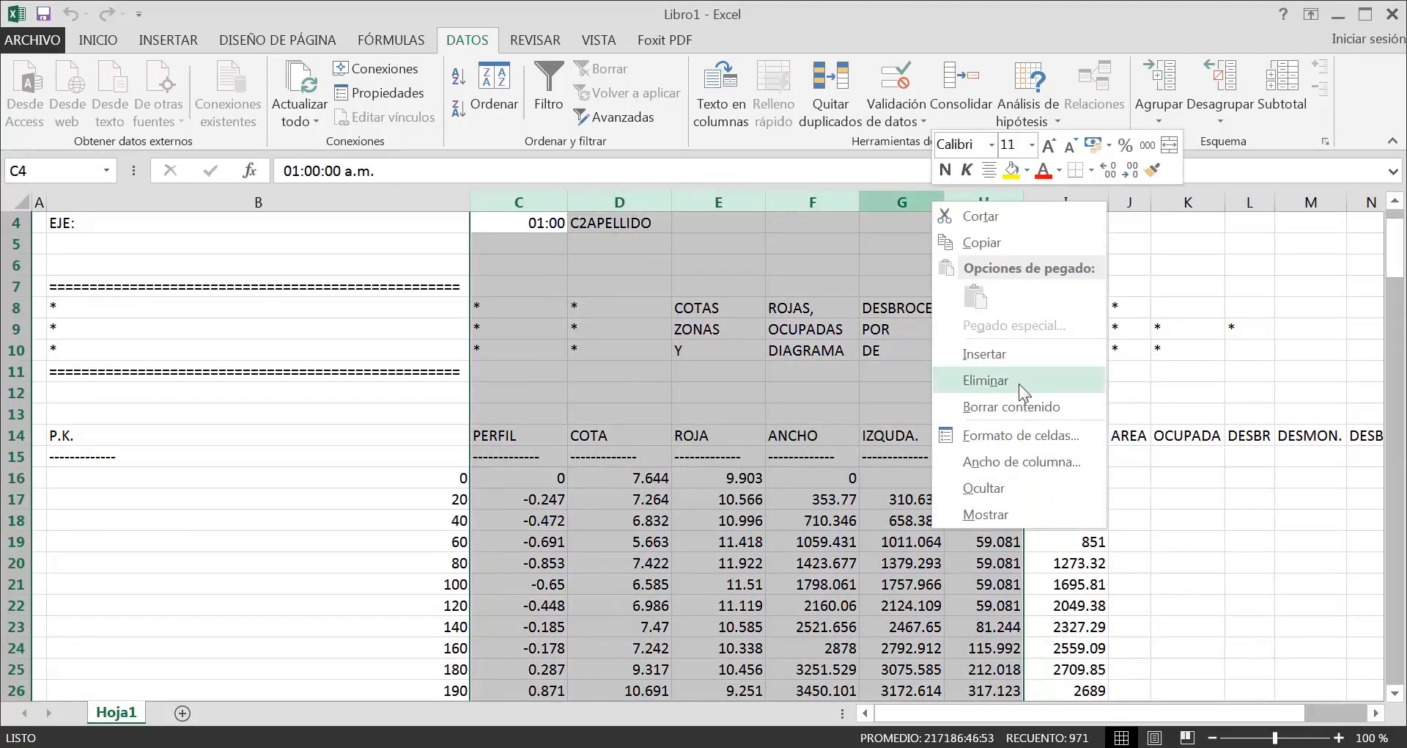
click(983, 375)
click(682, 402)
Delete the report heading rows 4 to 15 above the first station.
drag(16, 223, 52, 462)
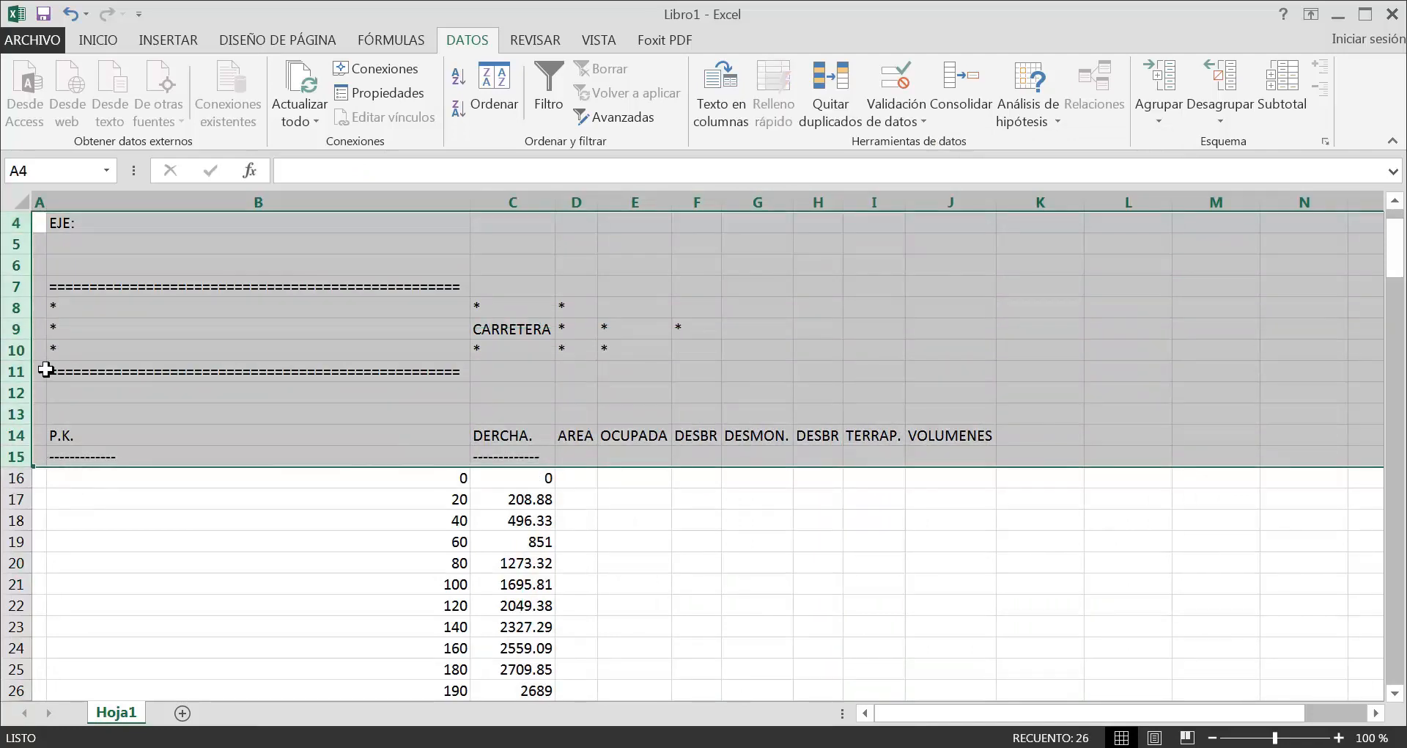
right_click(14, 372)
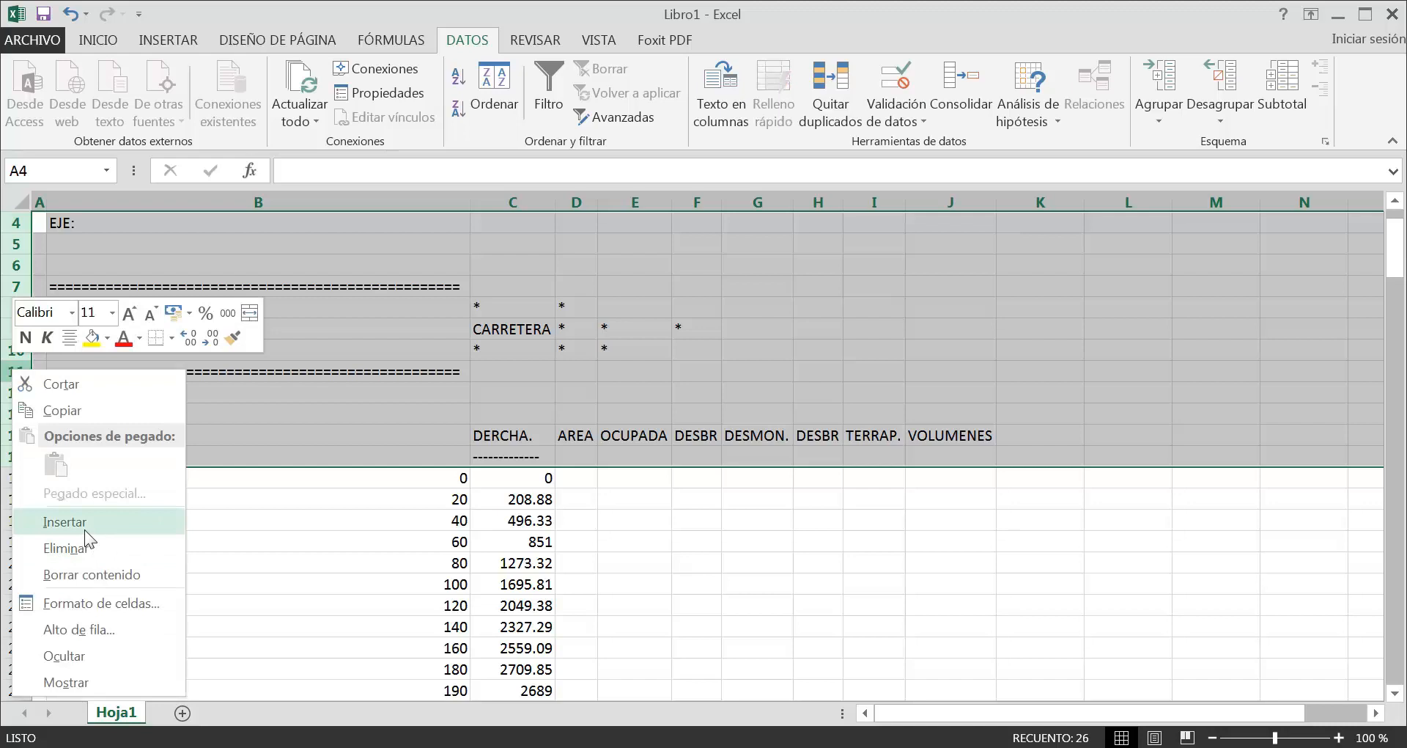
click(74, 548)
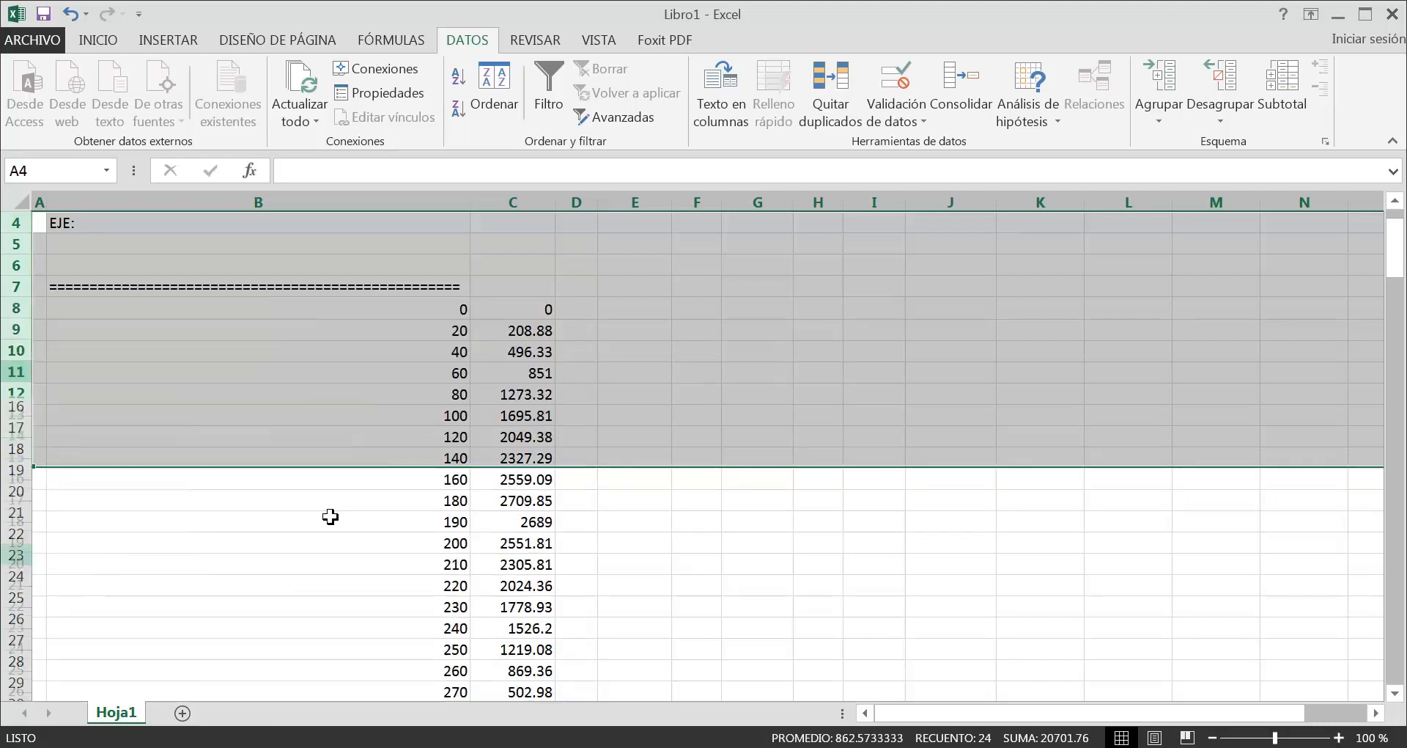
click(753, 513)
Delete the leftover report rows 153 to 171 below the last station, 2195.458.
scroll(669, 540, down, 20)
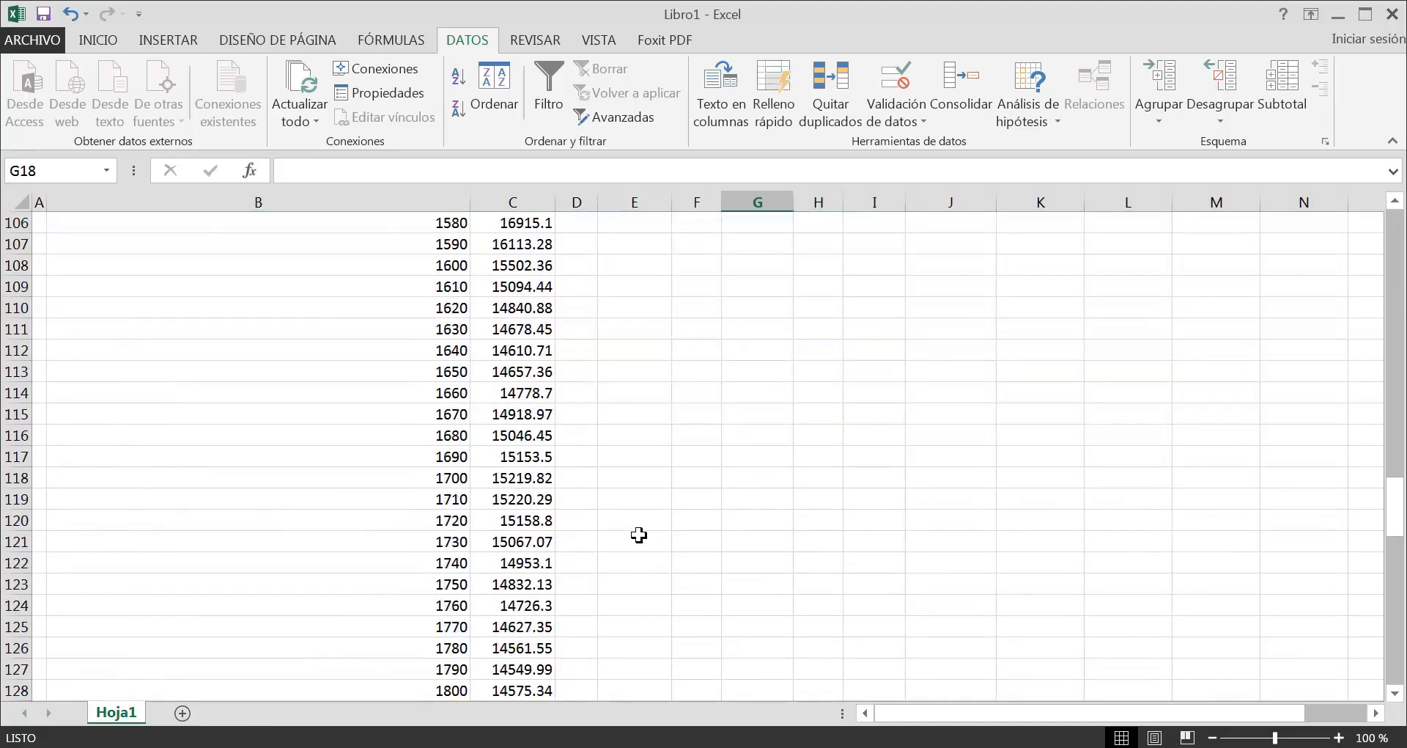
scroll(639, 535, down, 4)
drag(16, 265, 14, 648)
right_click(14, 648)
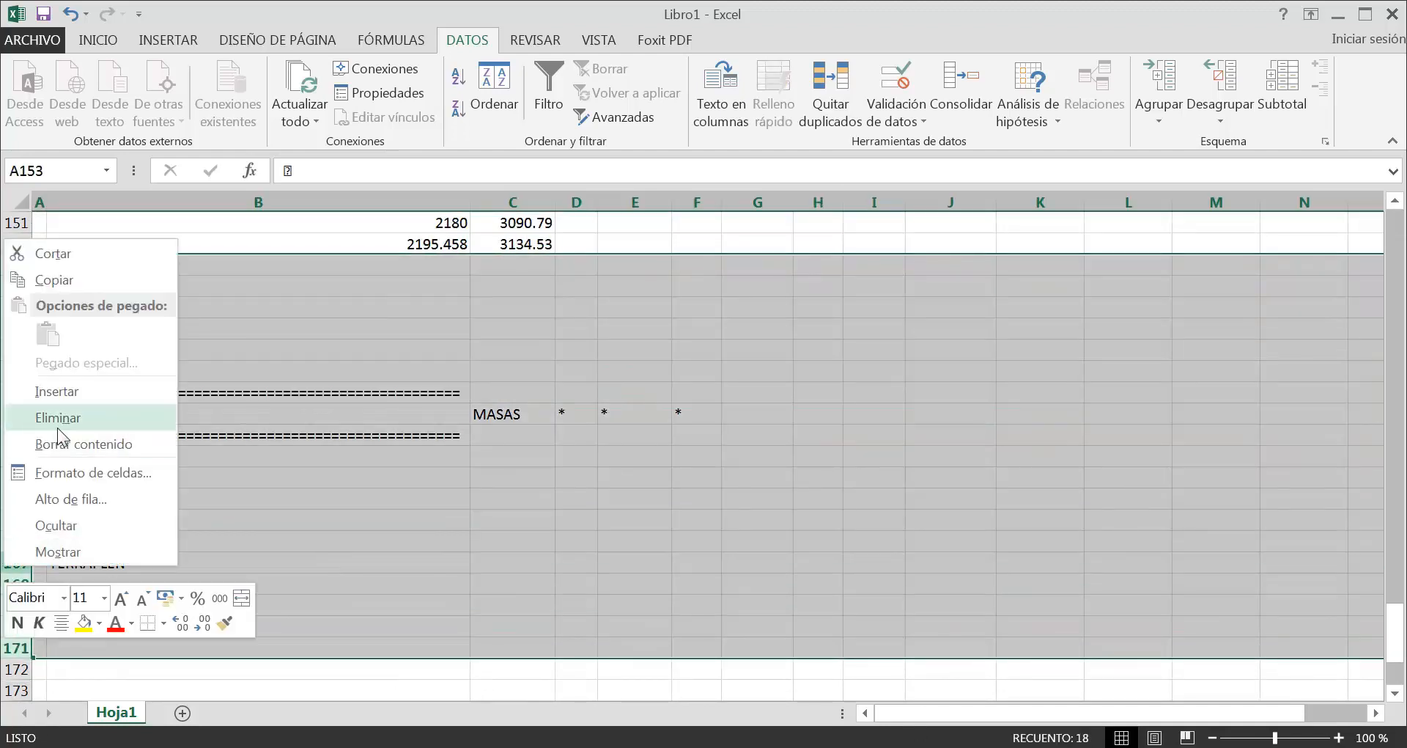
click(102, 414)
click(503, 481)
Fit the width of column B to its contents.
scroll(503, 481, up, 6)
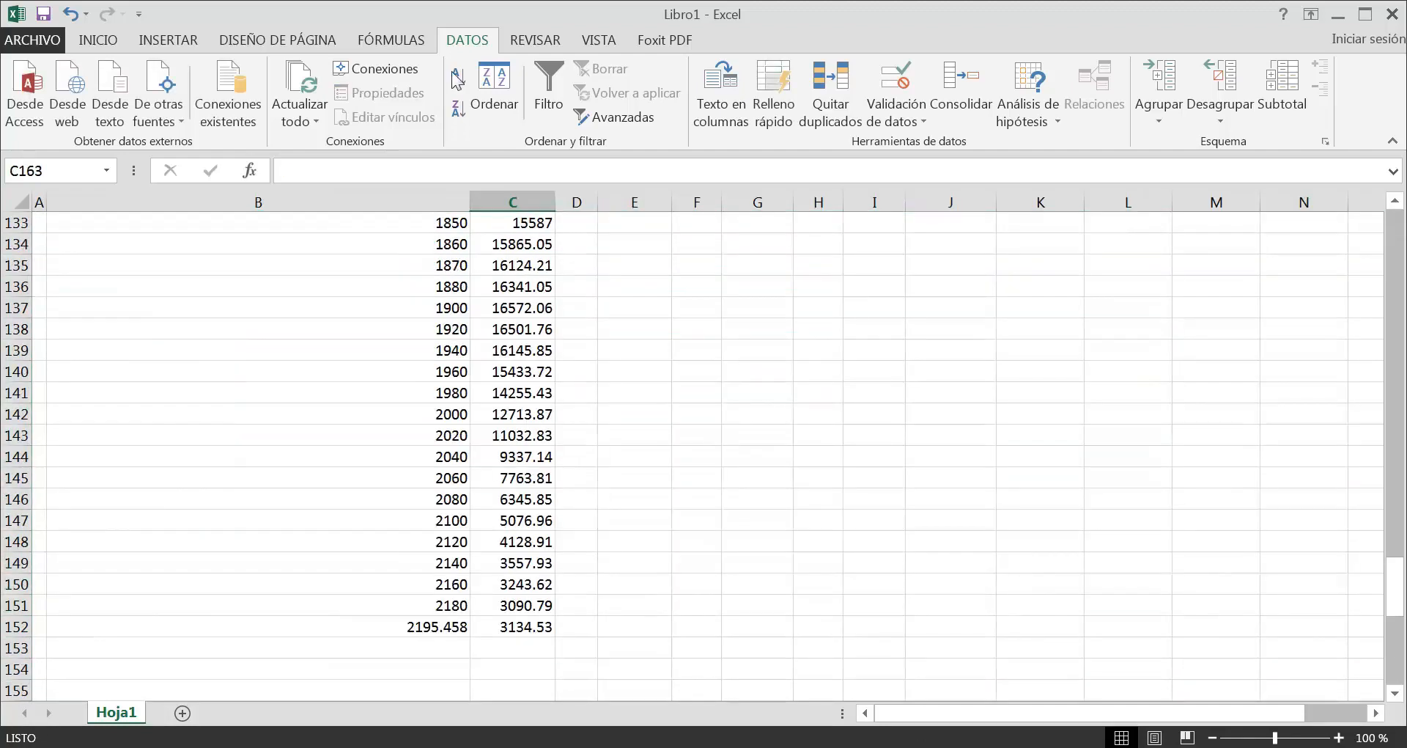
double_click(470, 199)
click(686, 354)
scroll(481, 374, up, 12)
scroll(1400, 299, up, 5)
click(1401, 336)
drag(1398, 385, 1387, 198)
Insert an empty scatter chart with lines and markers beside the data.
click(191, 42)
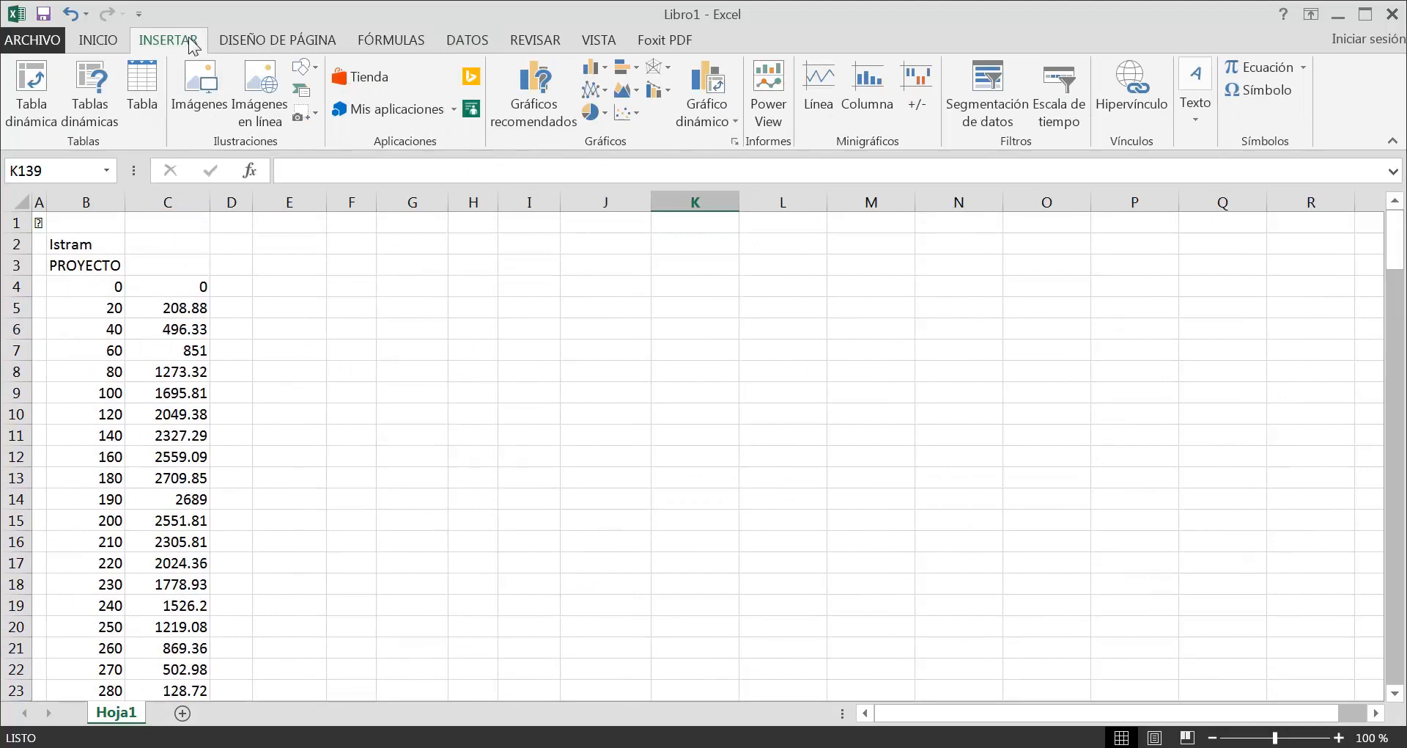
click(639, 112)
click(644, 242)
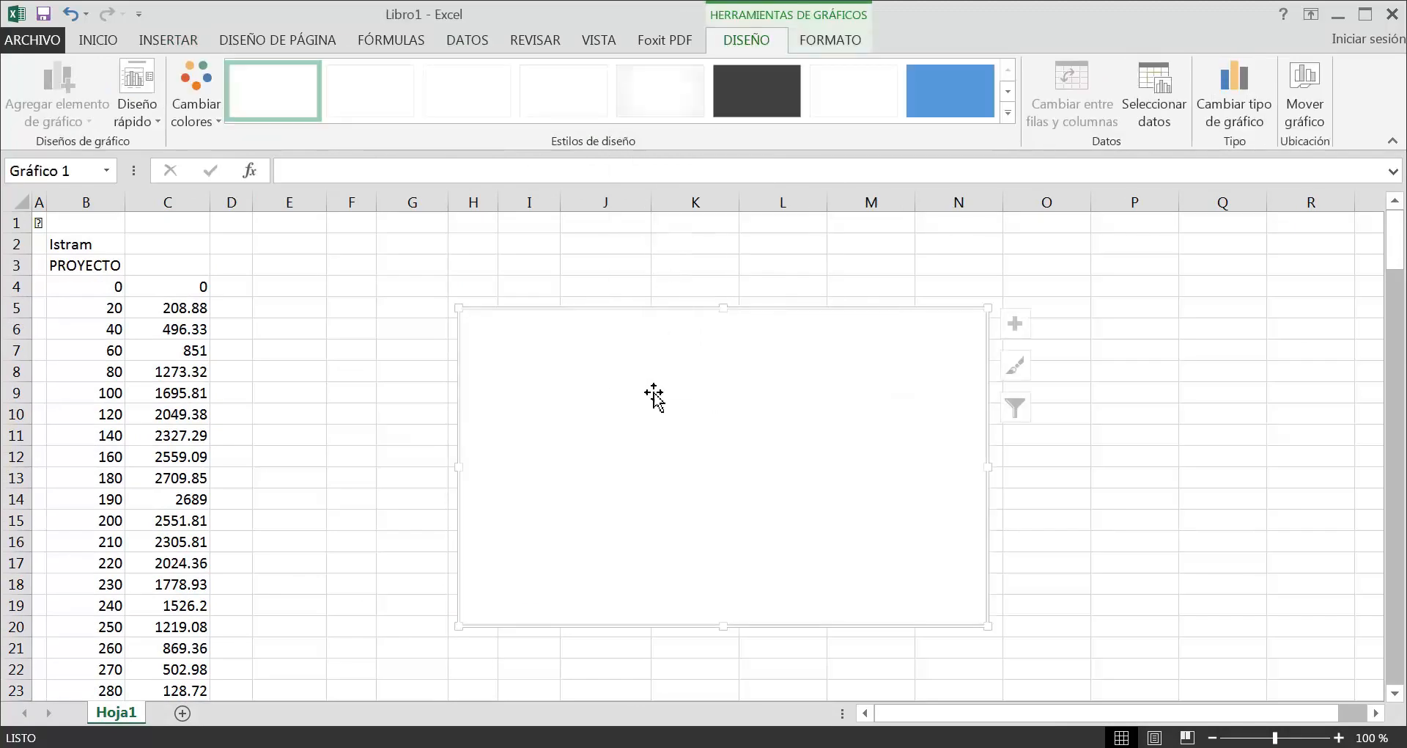
Add a chart data series named AlternativaAPELLIDO with the stations in B4:B152 as its X values.
right_click(650, 394)
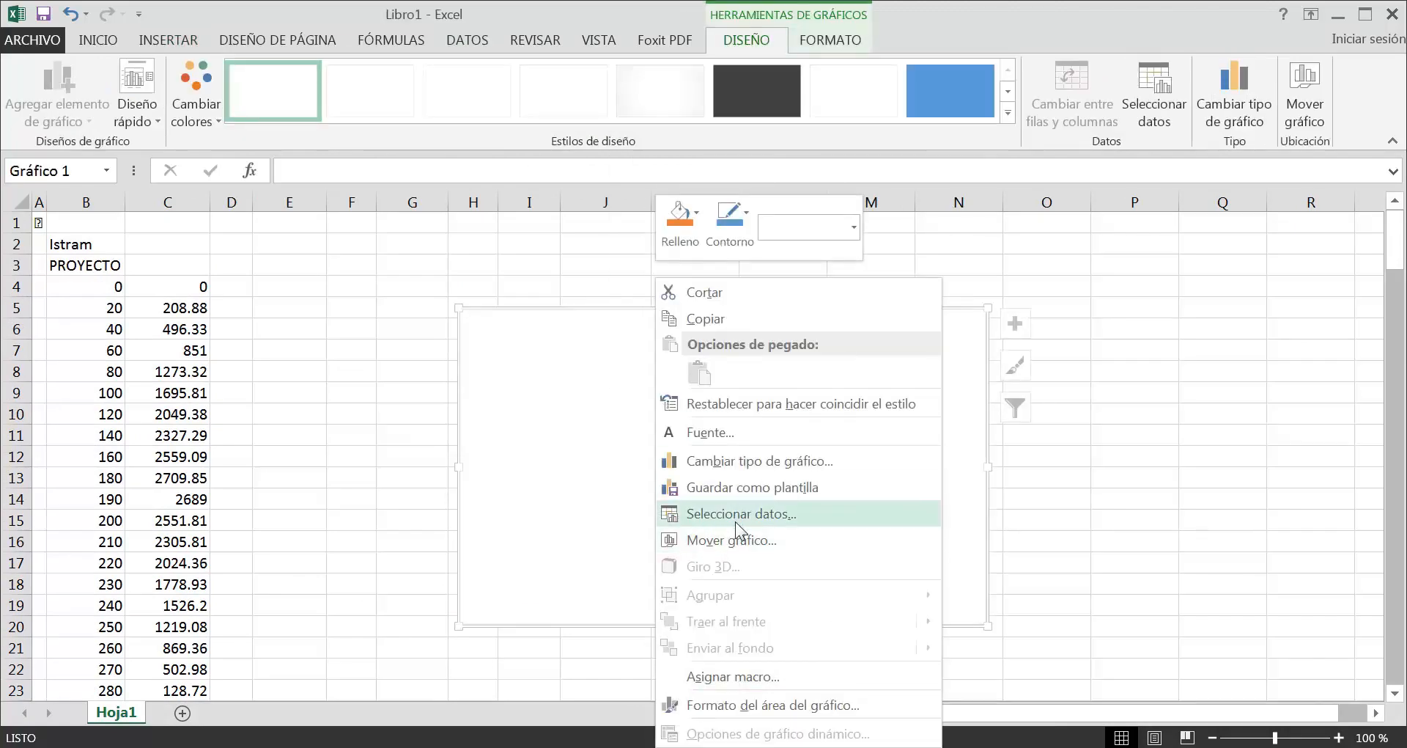
click(736, 520)
click(598, 377)
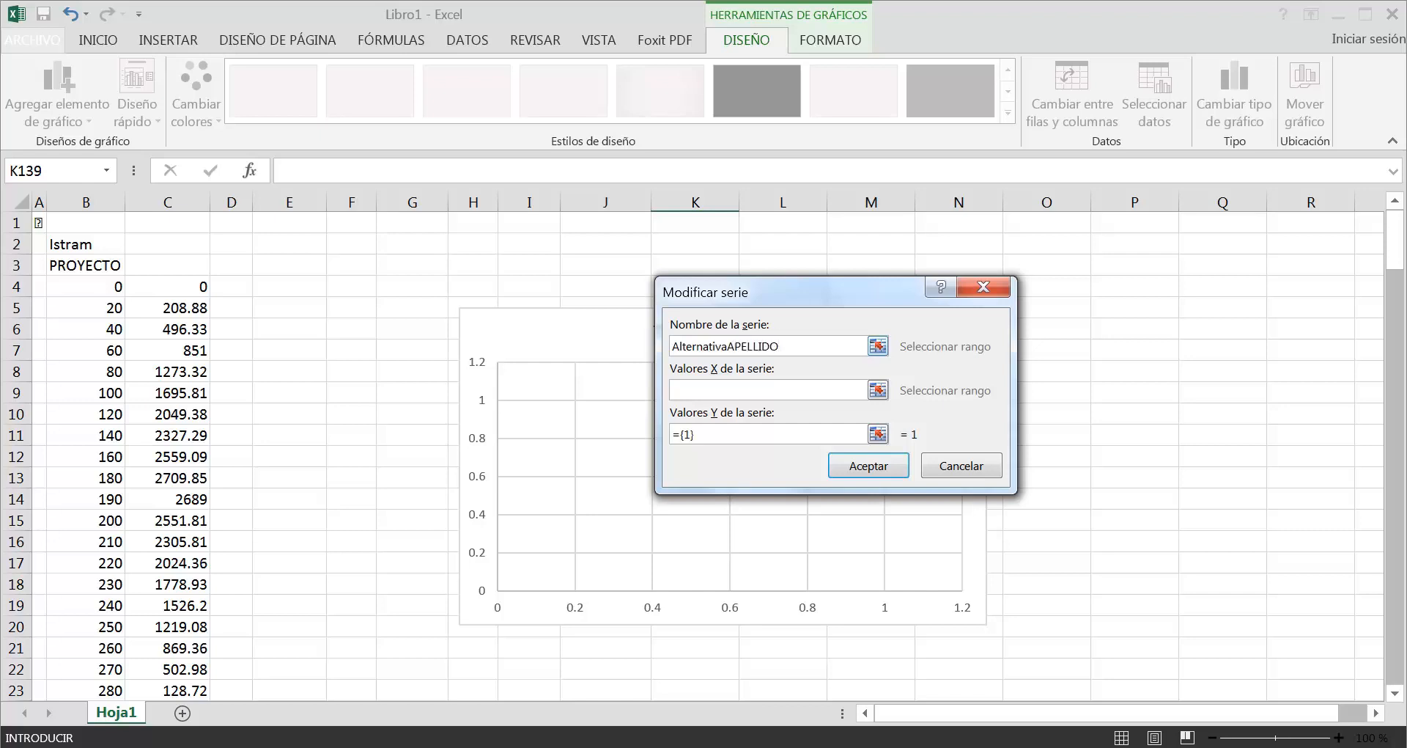
click(879, 390)
drag(73, 287, 72, 670)
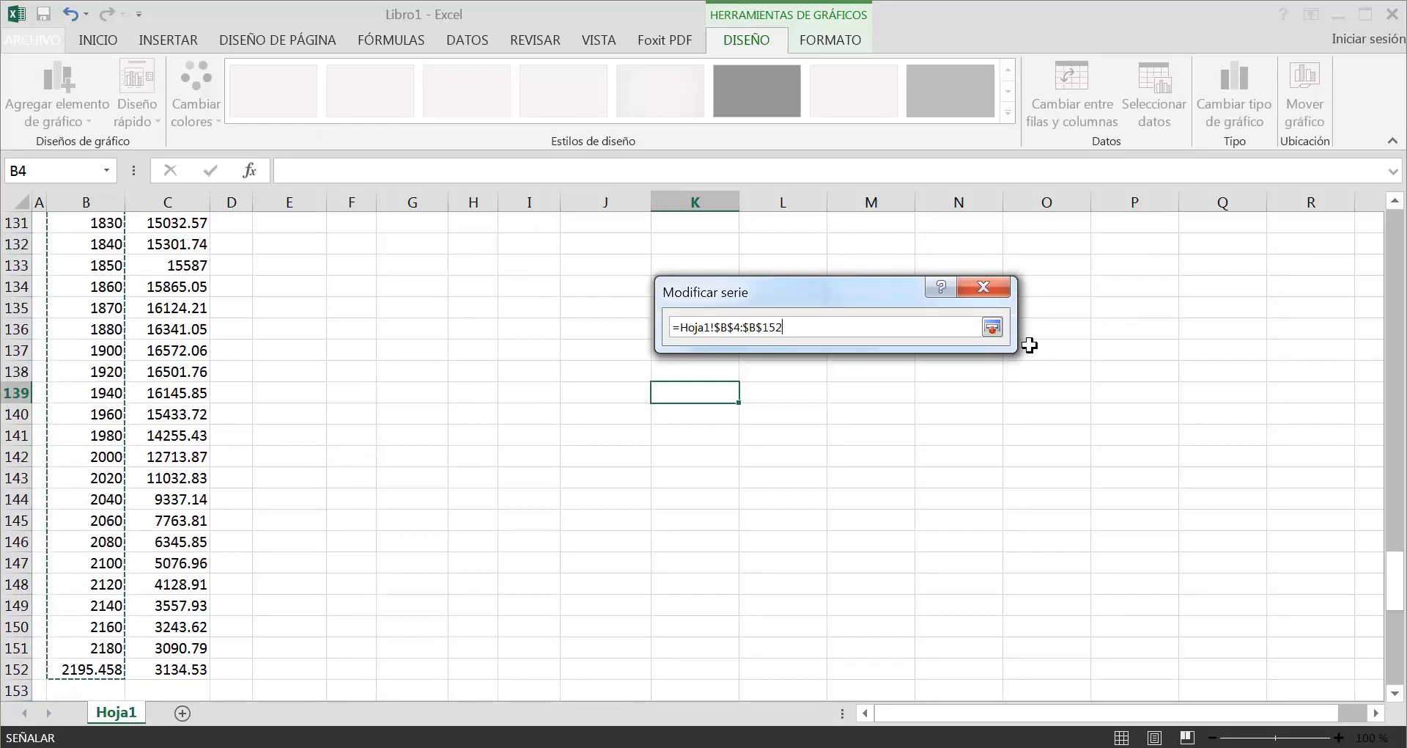
click(993, 327)
Set the series' Y values to the accumulated volumes in C4:C152 and apply the chart's data source.
click(874, 431)
drag(165, 667, 161, 286)
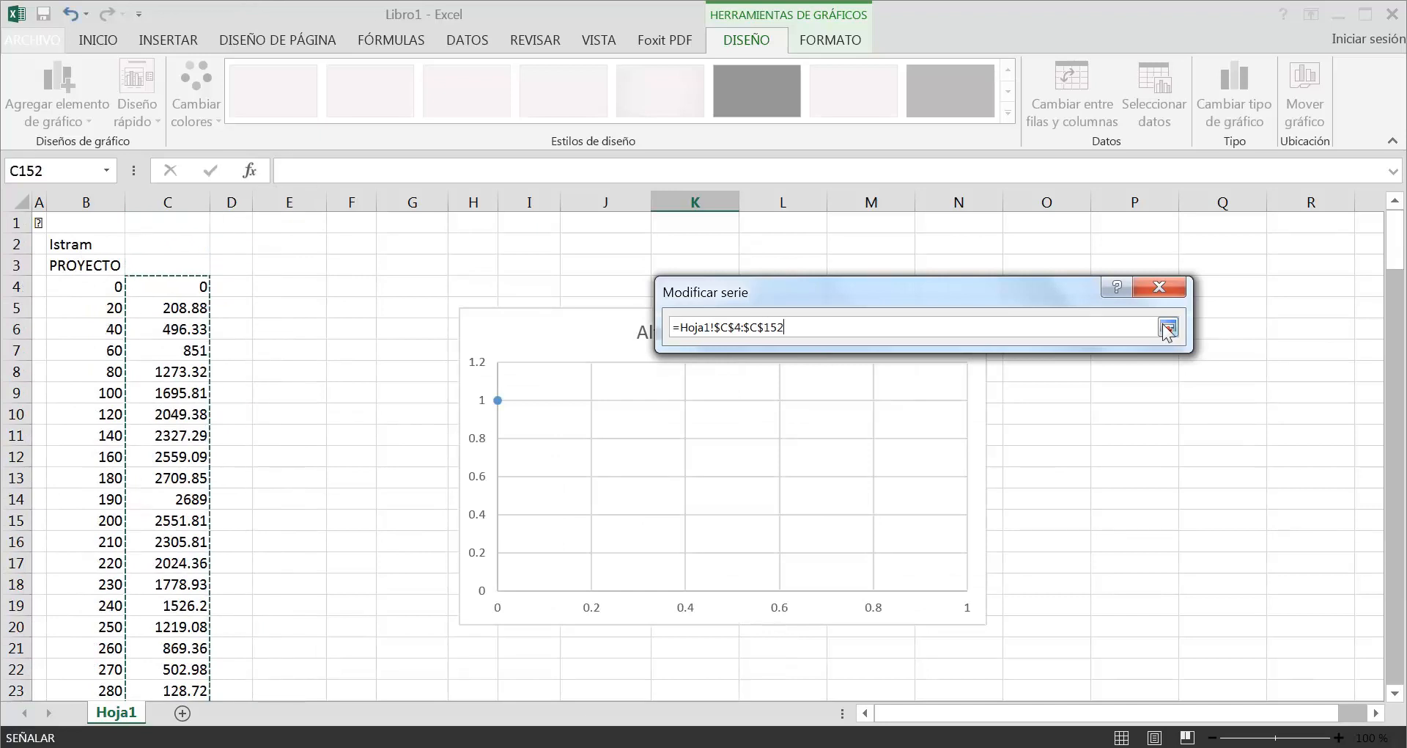
click(1167, 327)
click(1308, 471)
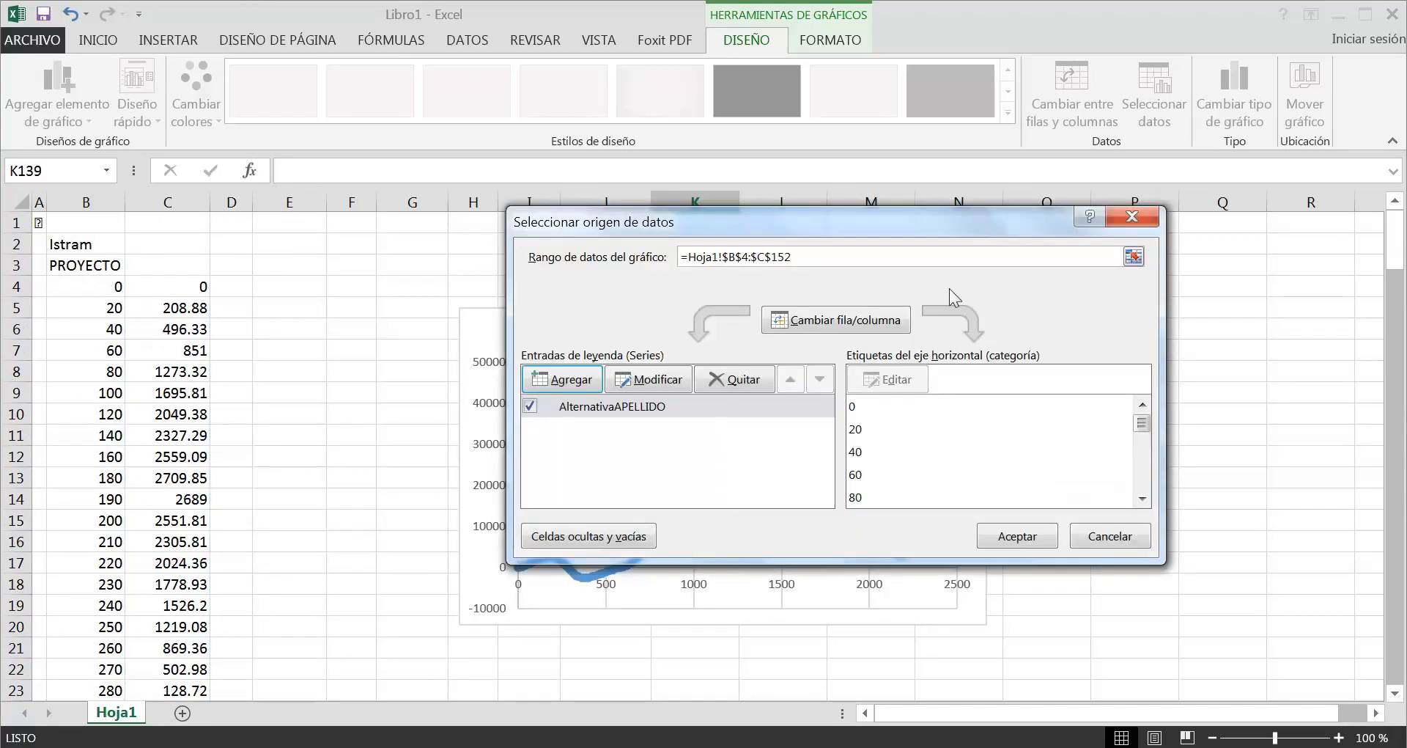
click(1018, 536)
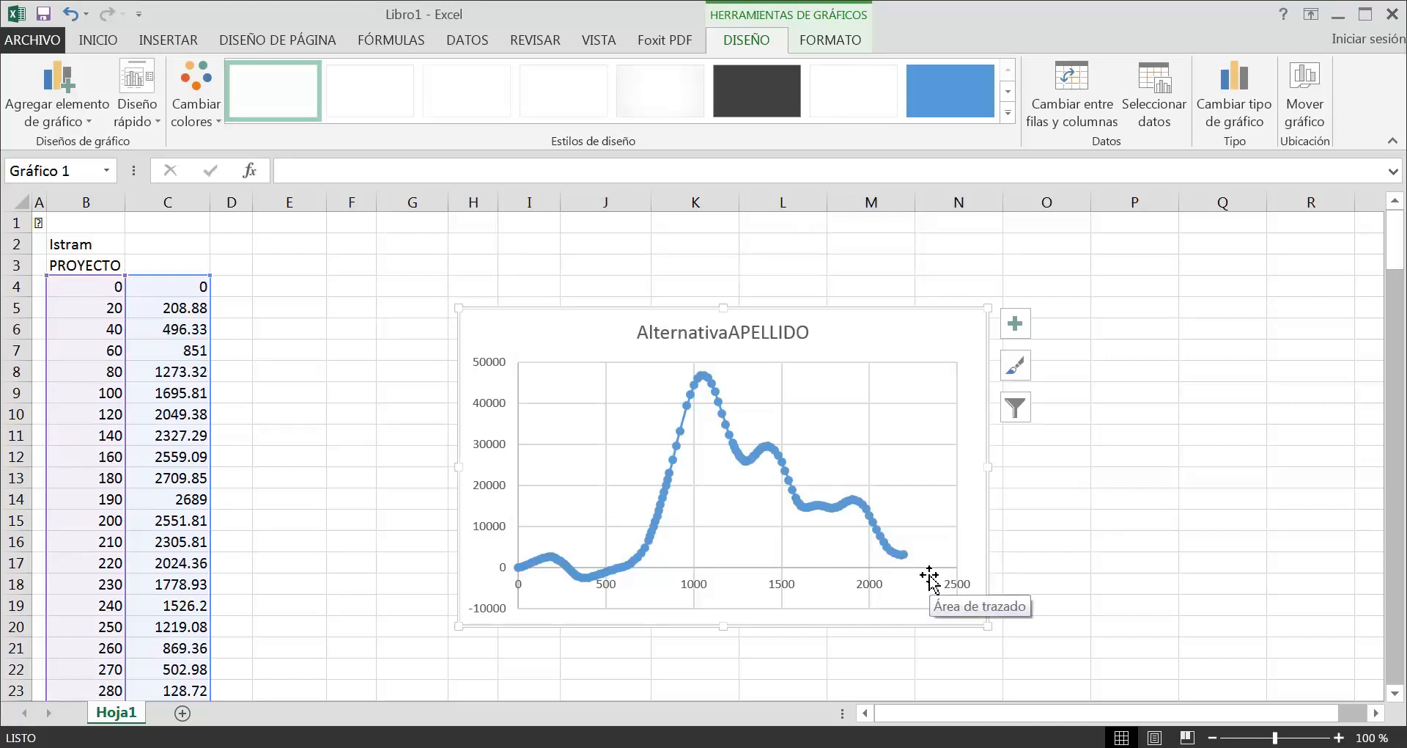
scroll(828, 576, down, 1)
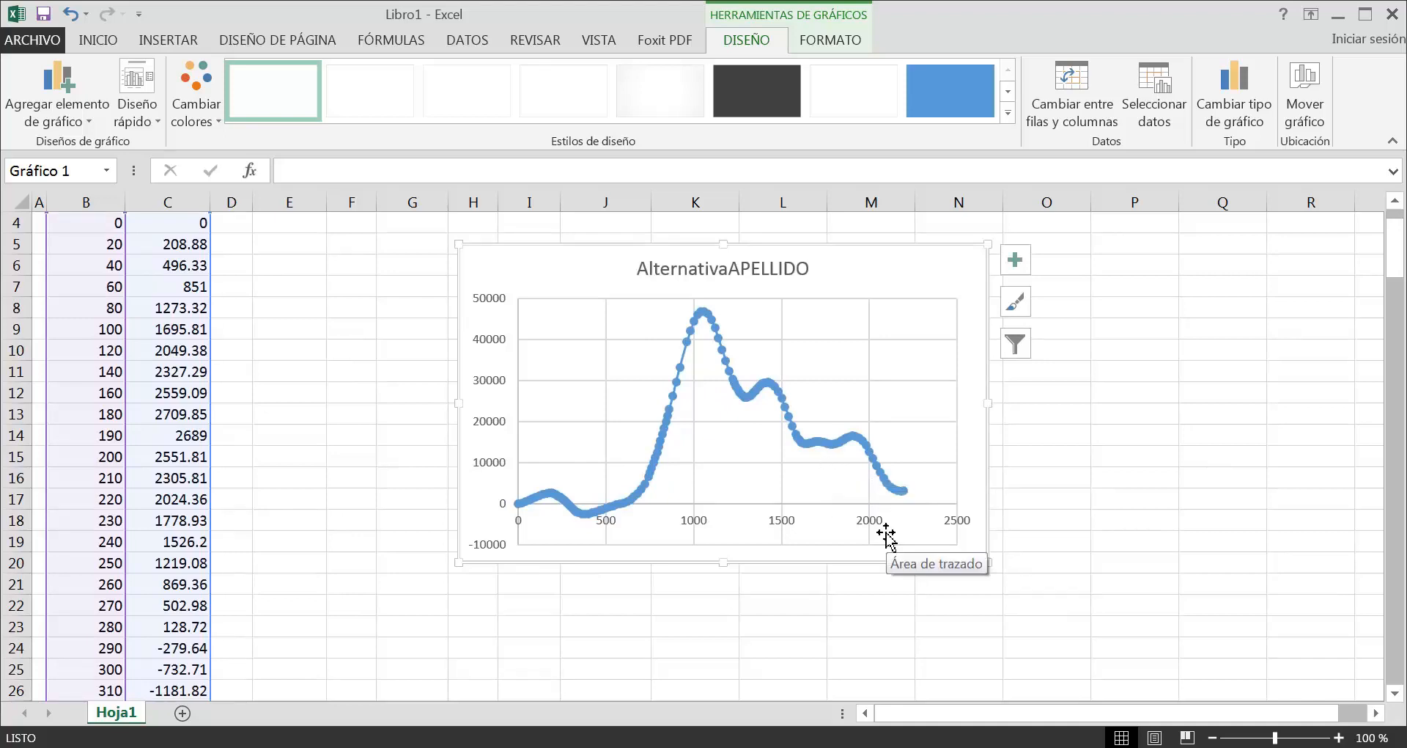
mouse_move(622, 509)
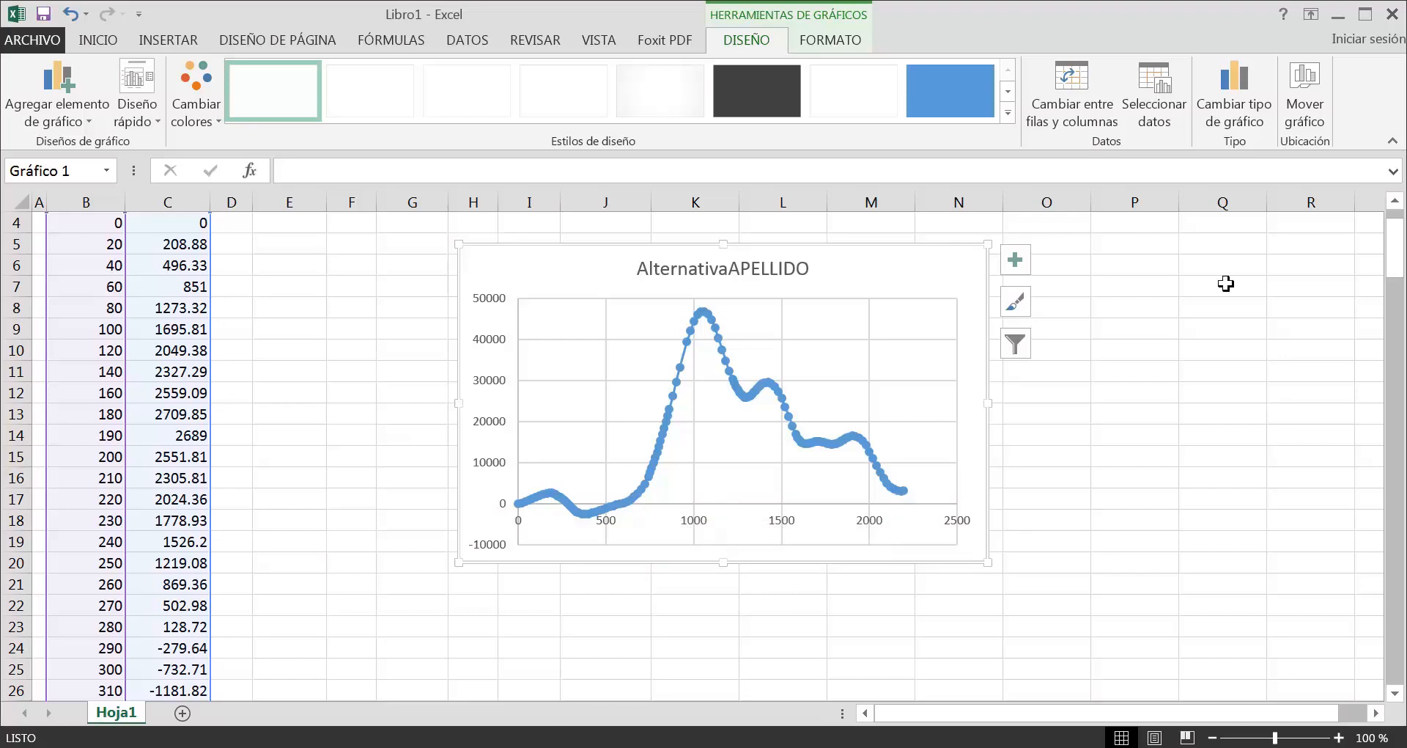
Return to Ispol from Excel, leave the listings and open the project's elevation (ALZADO) settings.
click(1337, 14)
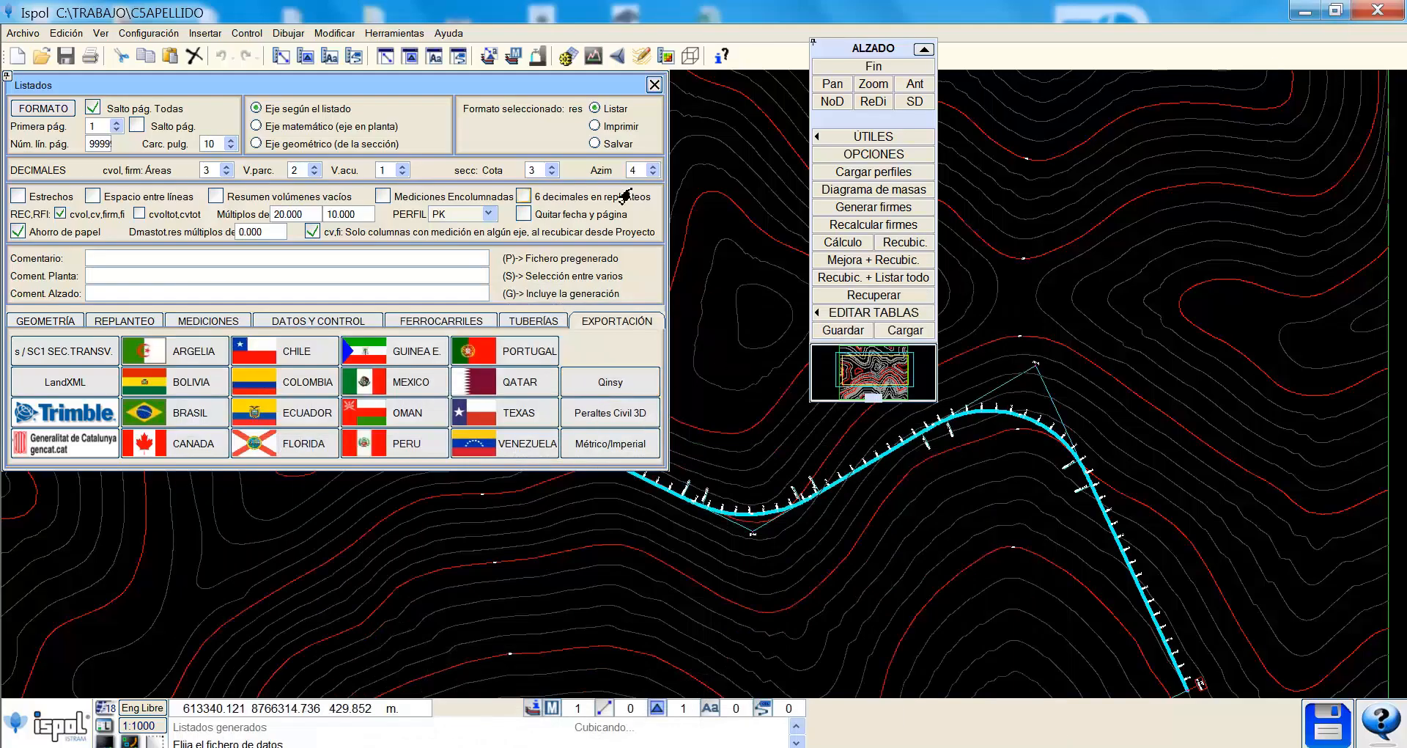
click(873, 67)
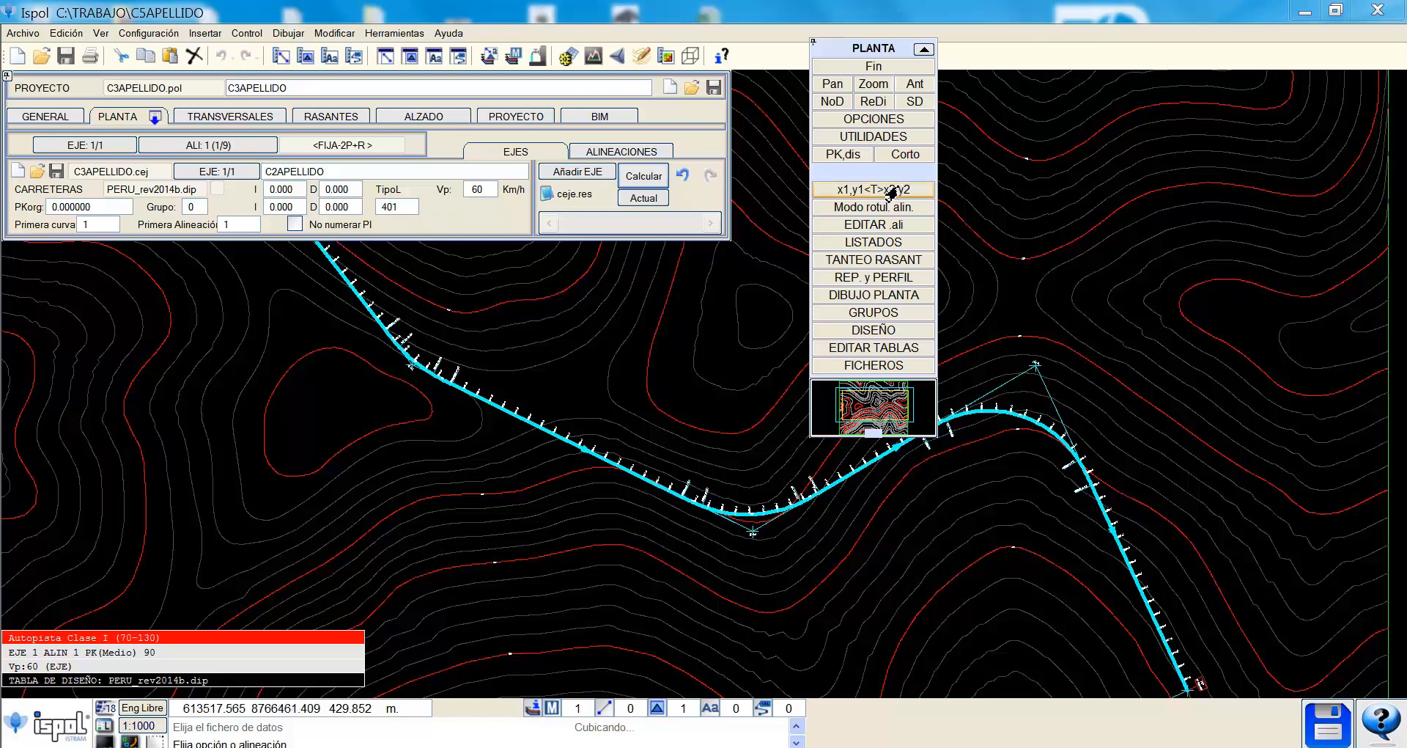
click(429, 115)
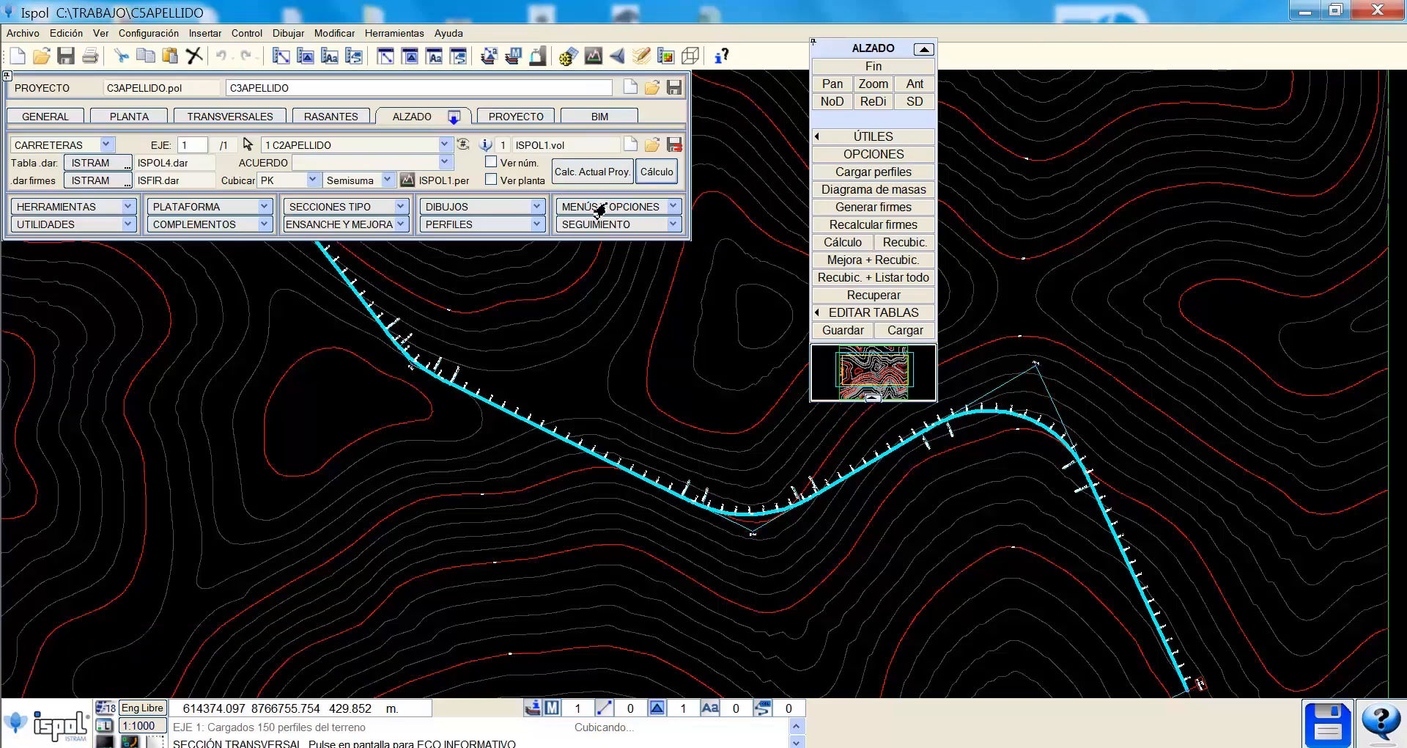
Start the plan drawing of the road and include all active axes.
click(458, 210)
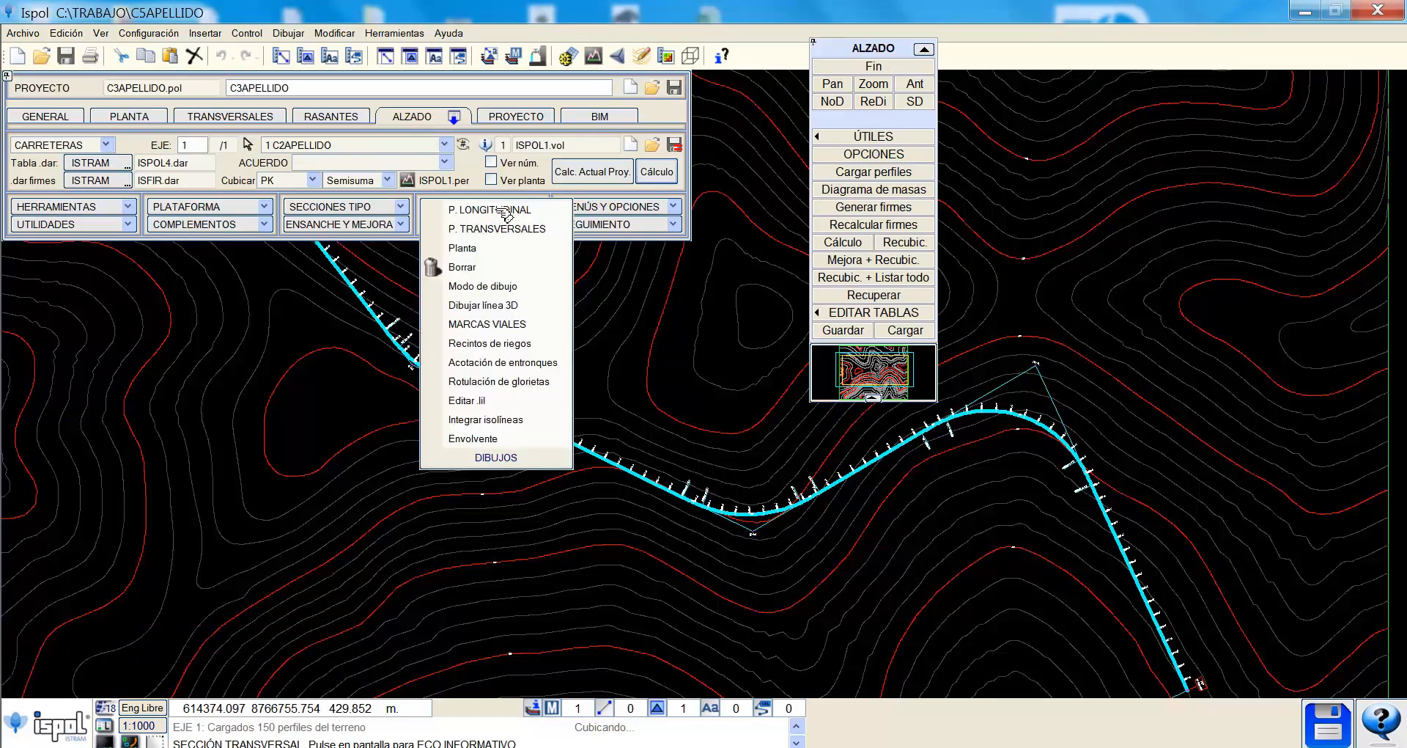
click(493, 249)
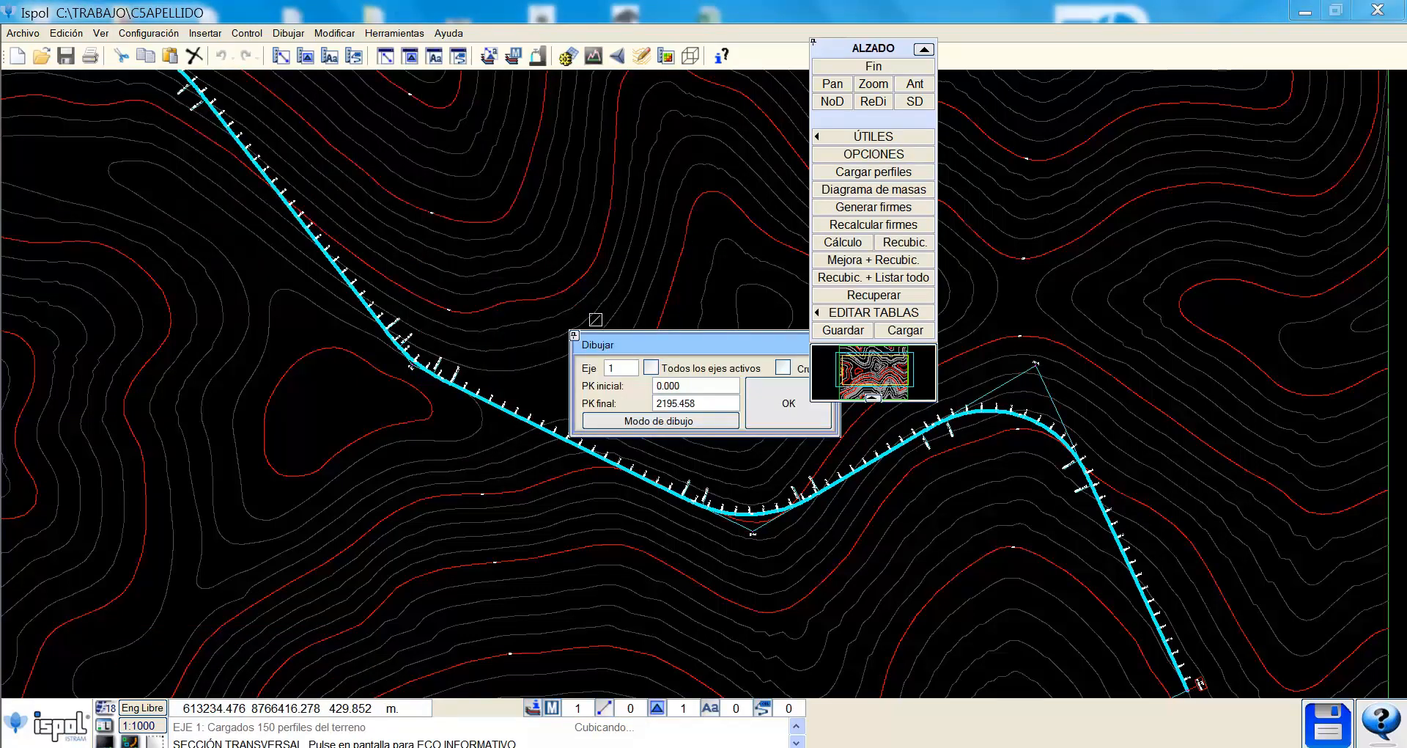
drag(645, 340, 461, 235)
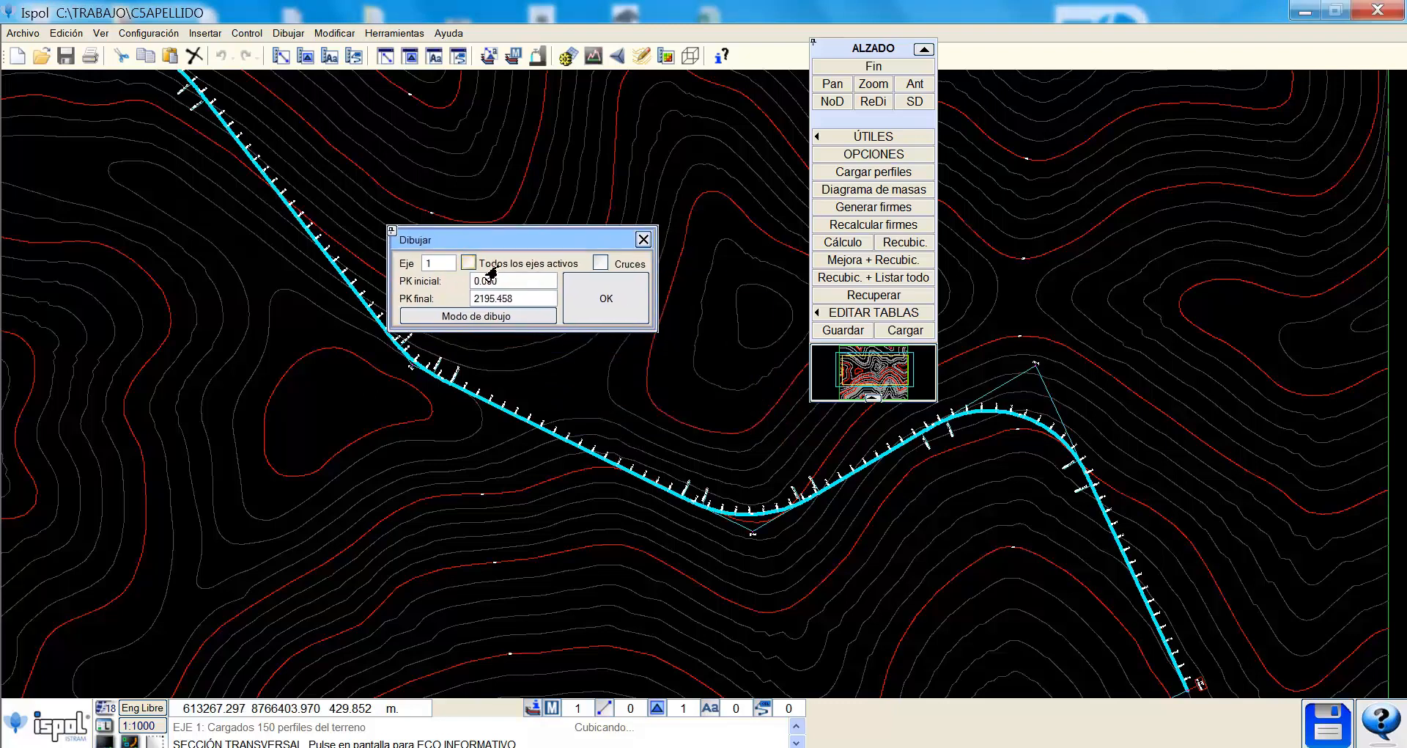
click(468, 262)
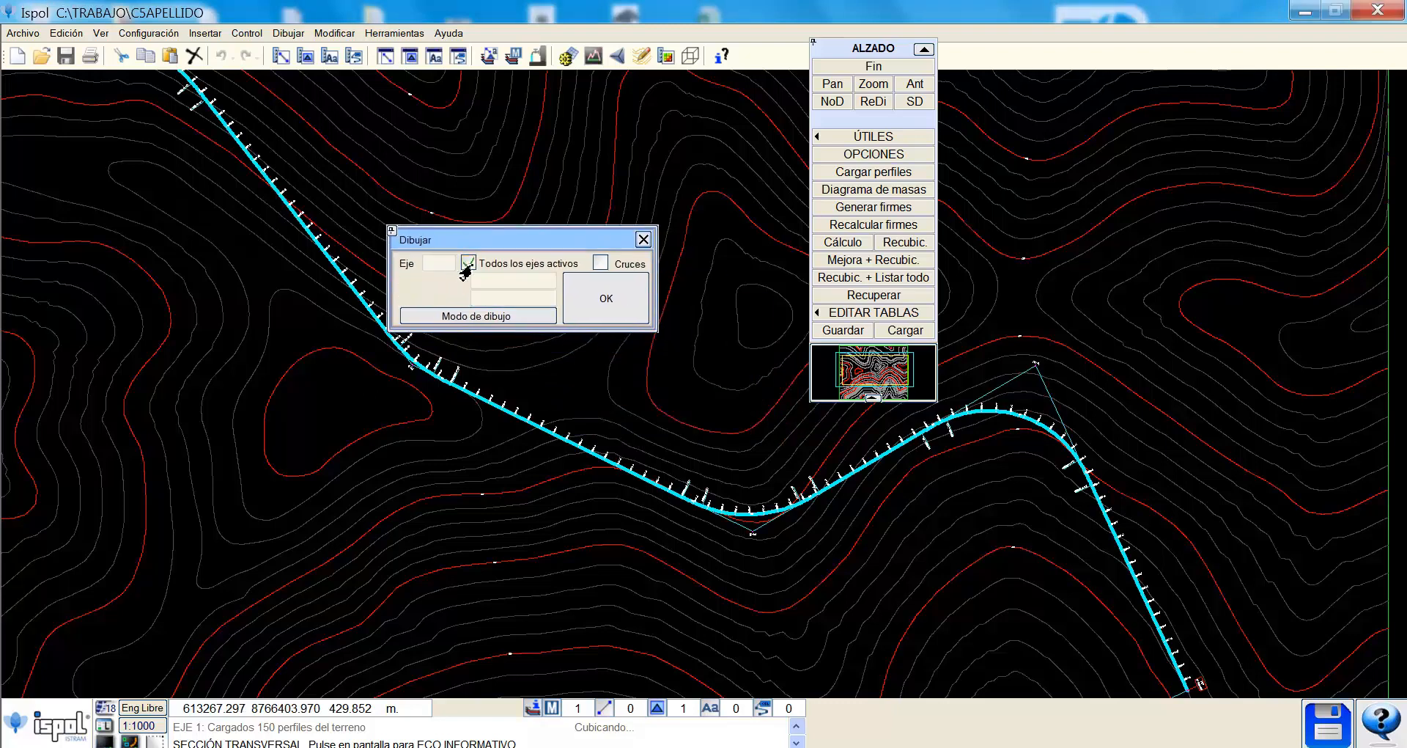
Load derrames.lil from the library as the drawing mode and generate the road's plan drawing.
click(493, 316)
drag(595, 187, 371, 148)
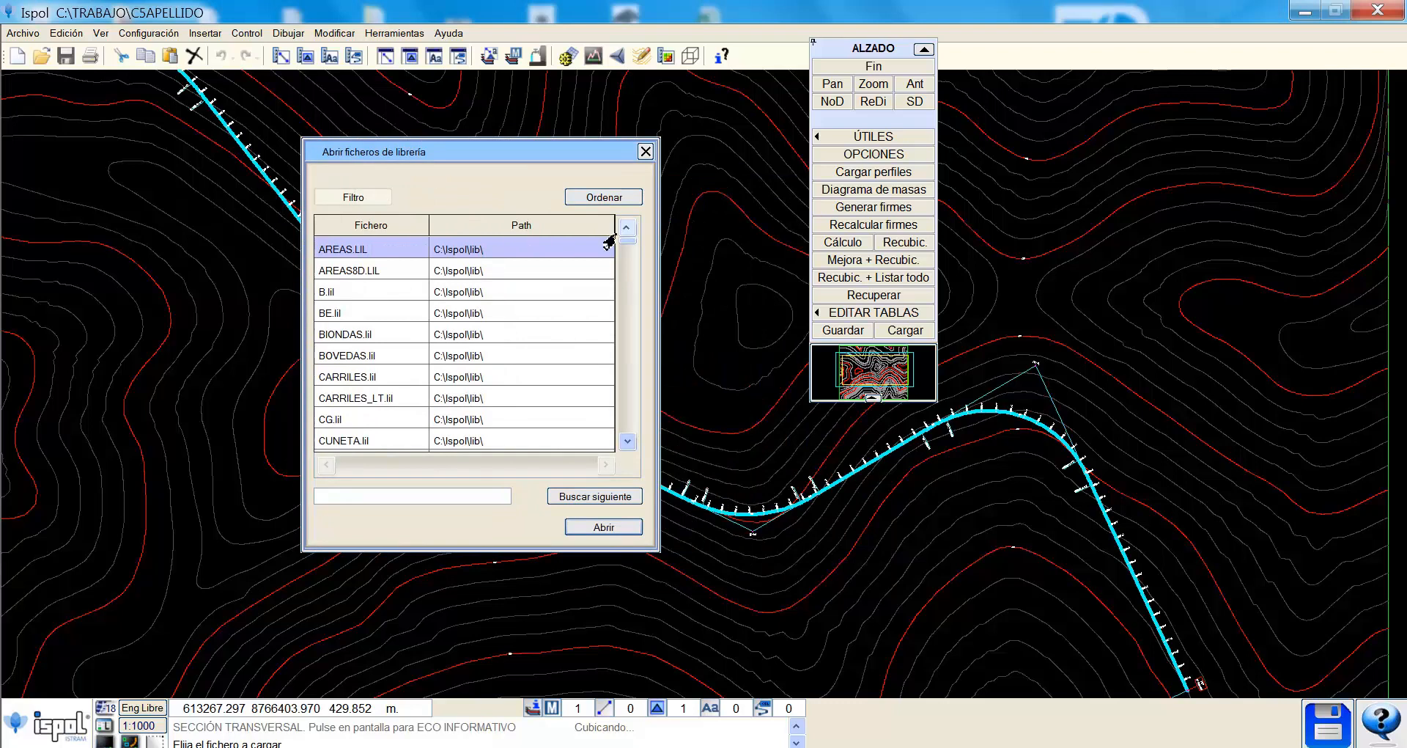
drag(615, 242, 613, 469)
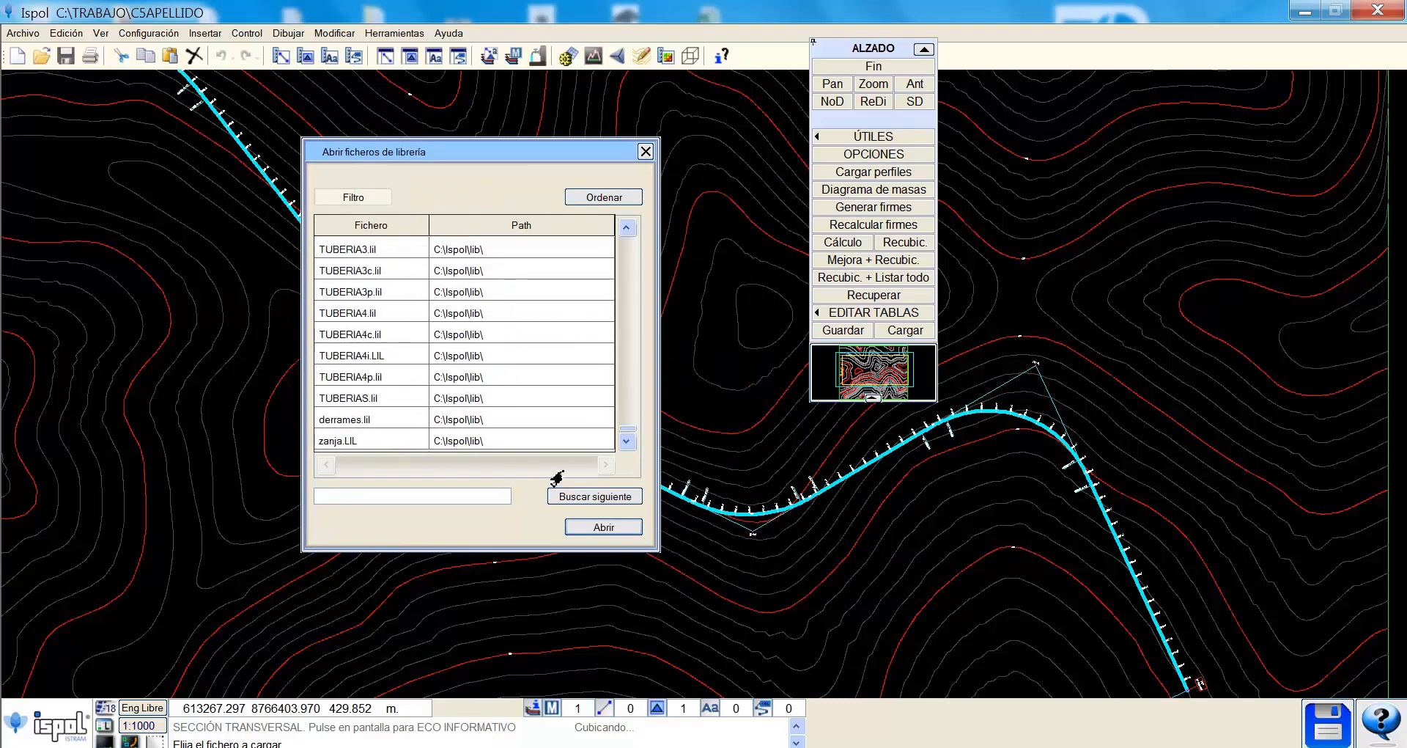
click(368, 419)
click(582, 528)
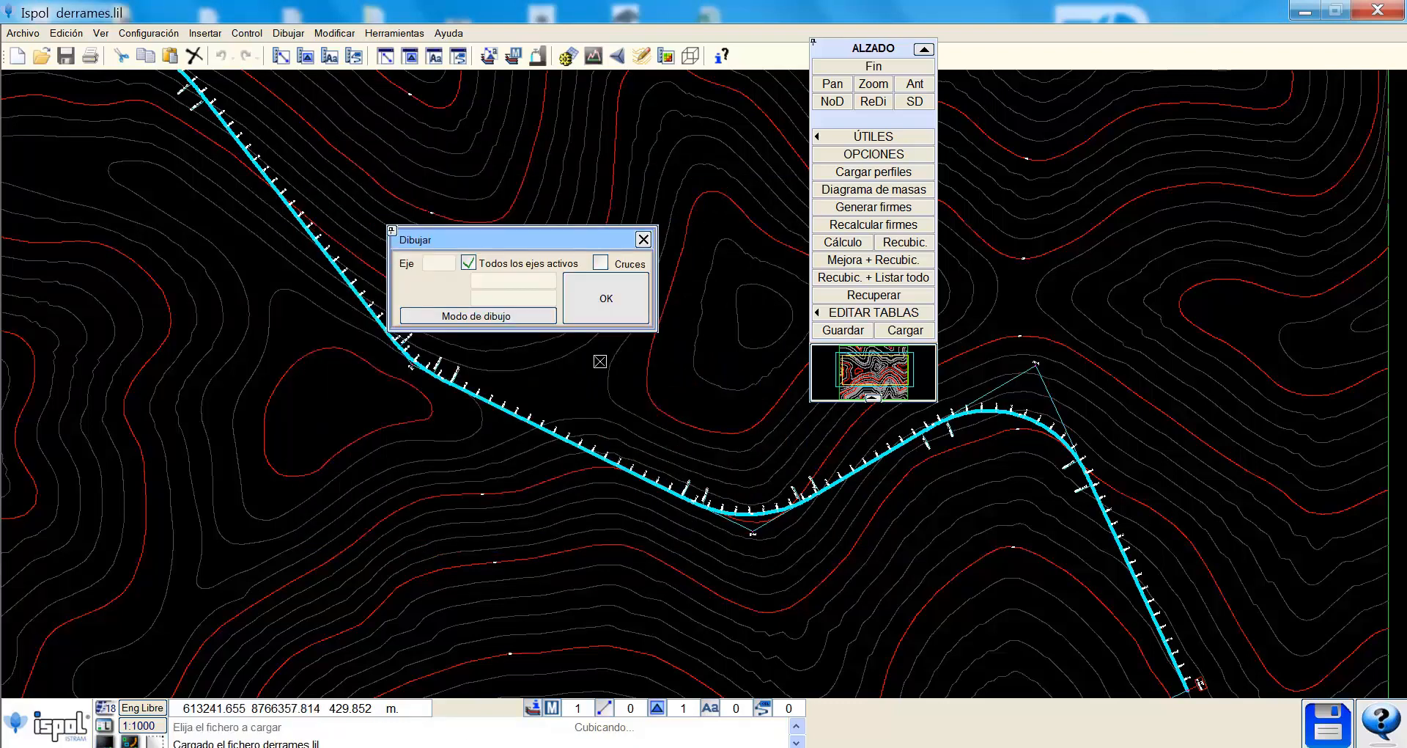
click(587, 316)
scroll(590, 431, up, 4)
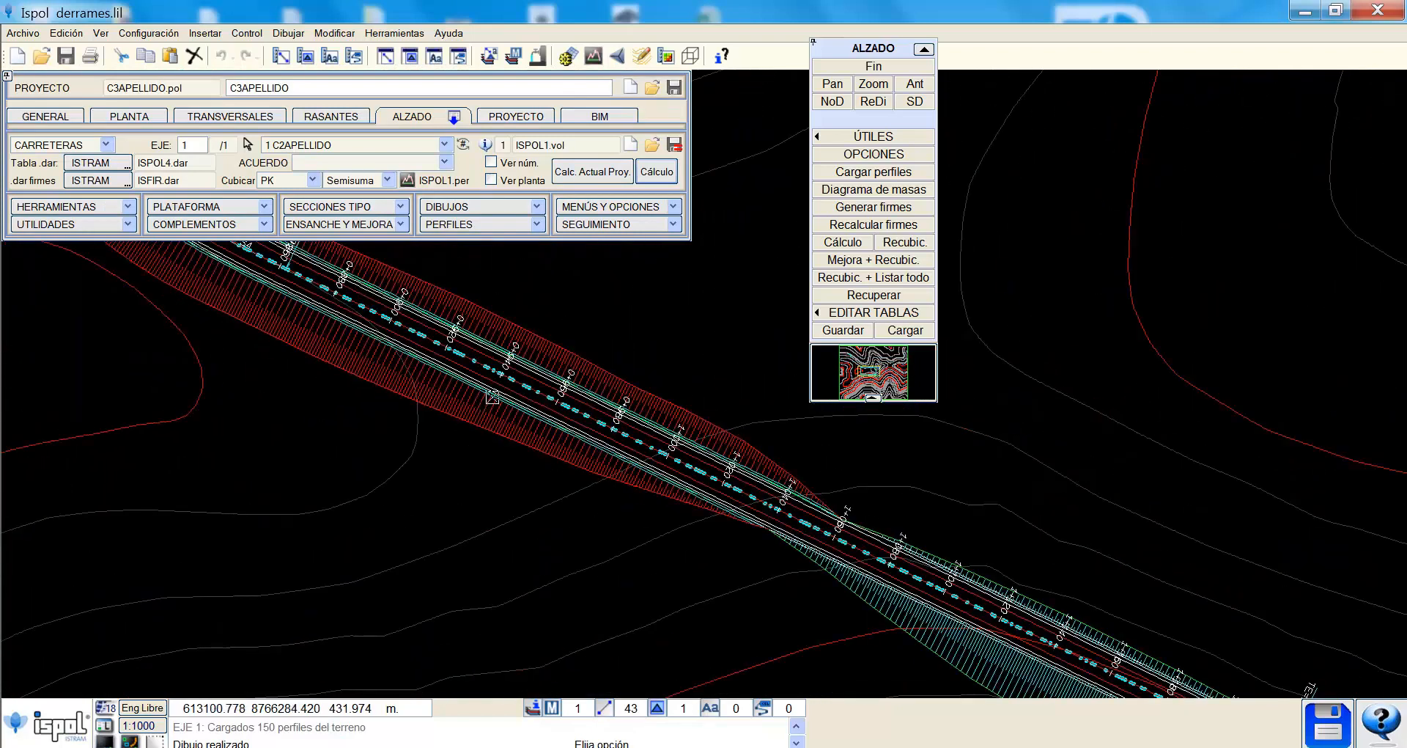
scroll(738, 499, down, 4)
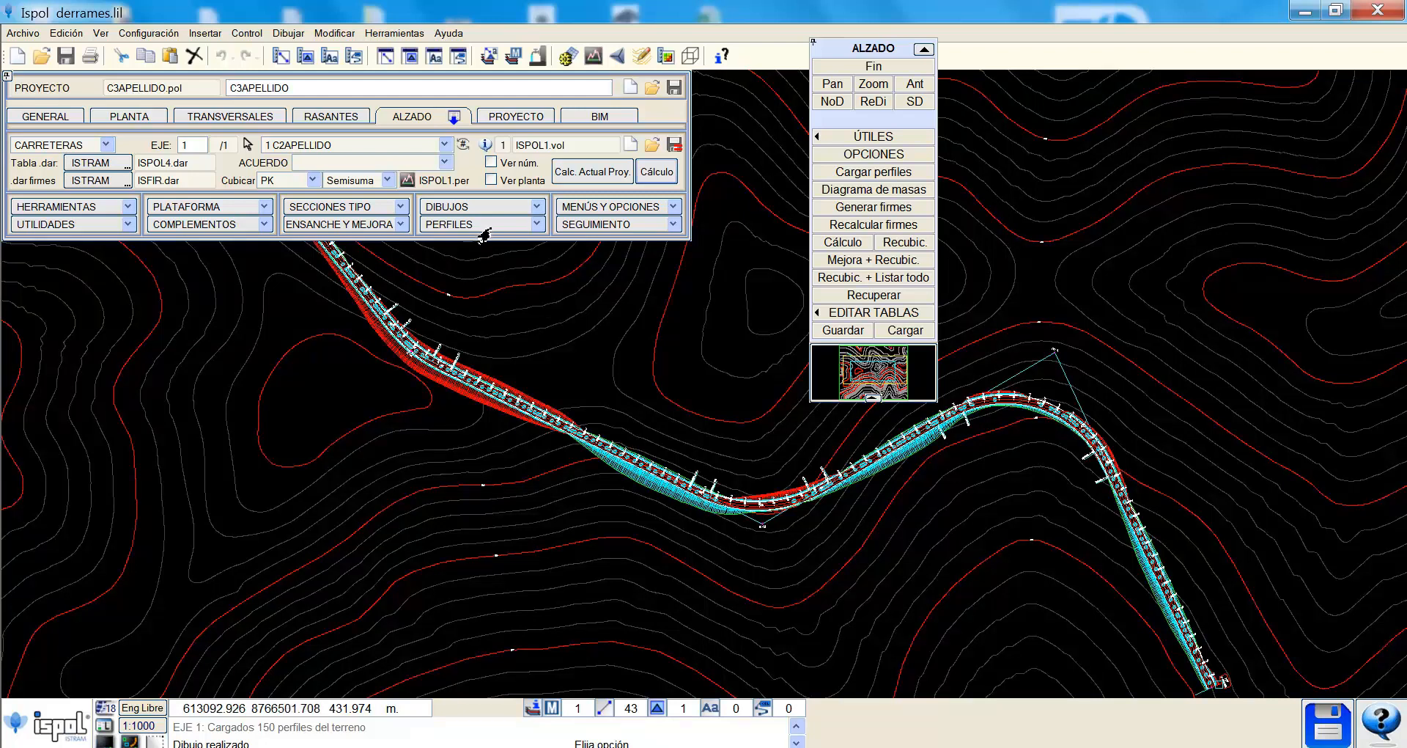
Open the longitudinal profile drawing tools.
click(520, 213)
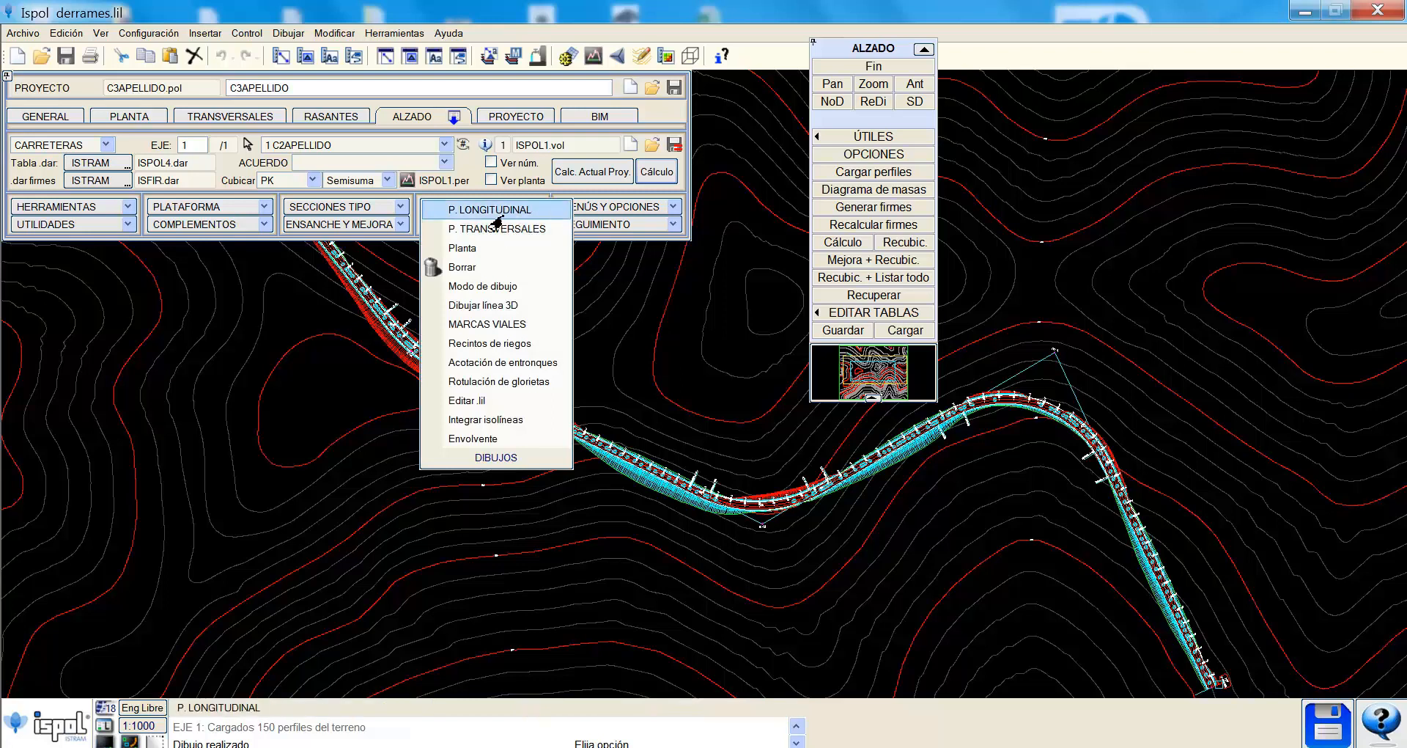
click(512, 213)
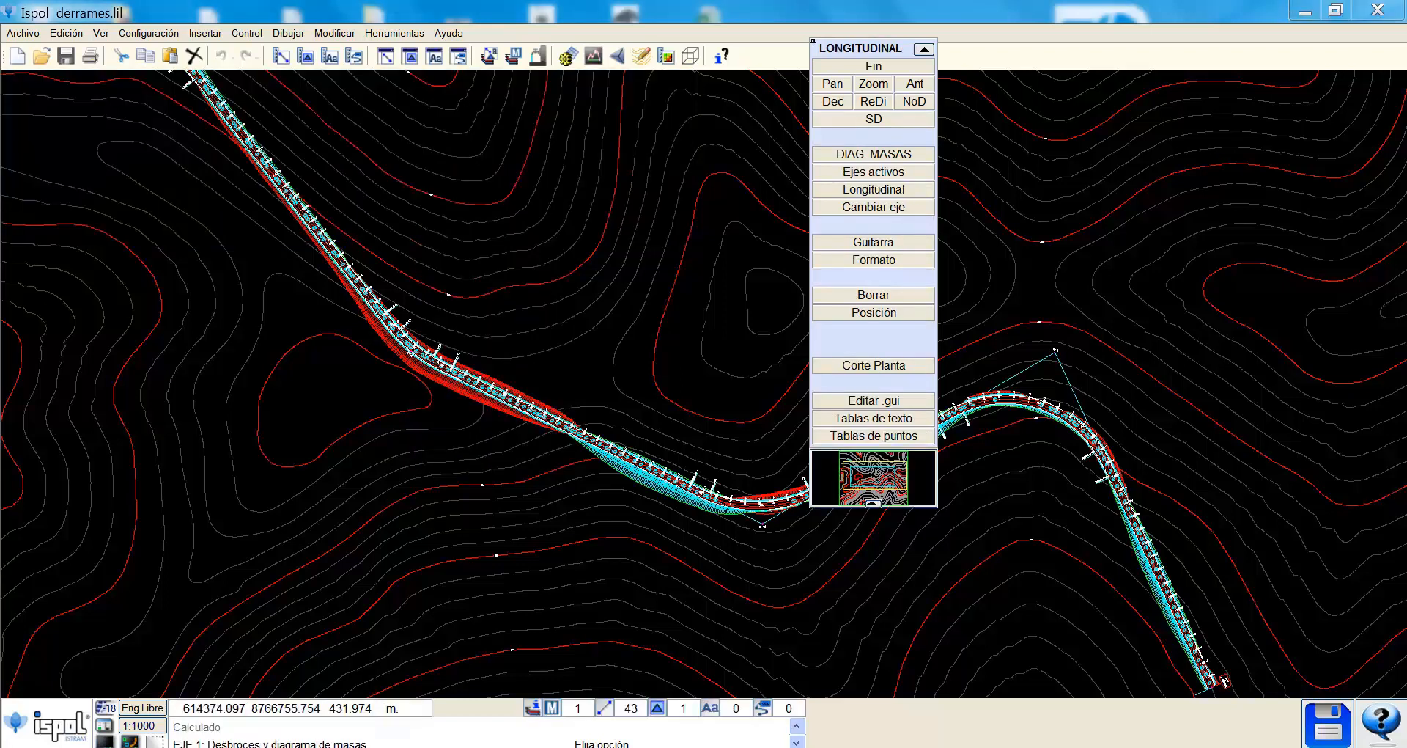
click(859, 192)
drag(625, 132, 314, 101)
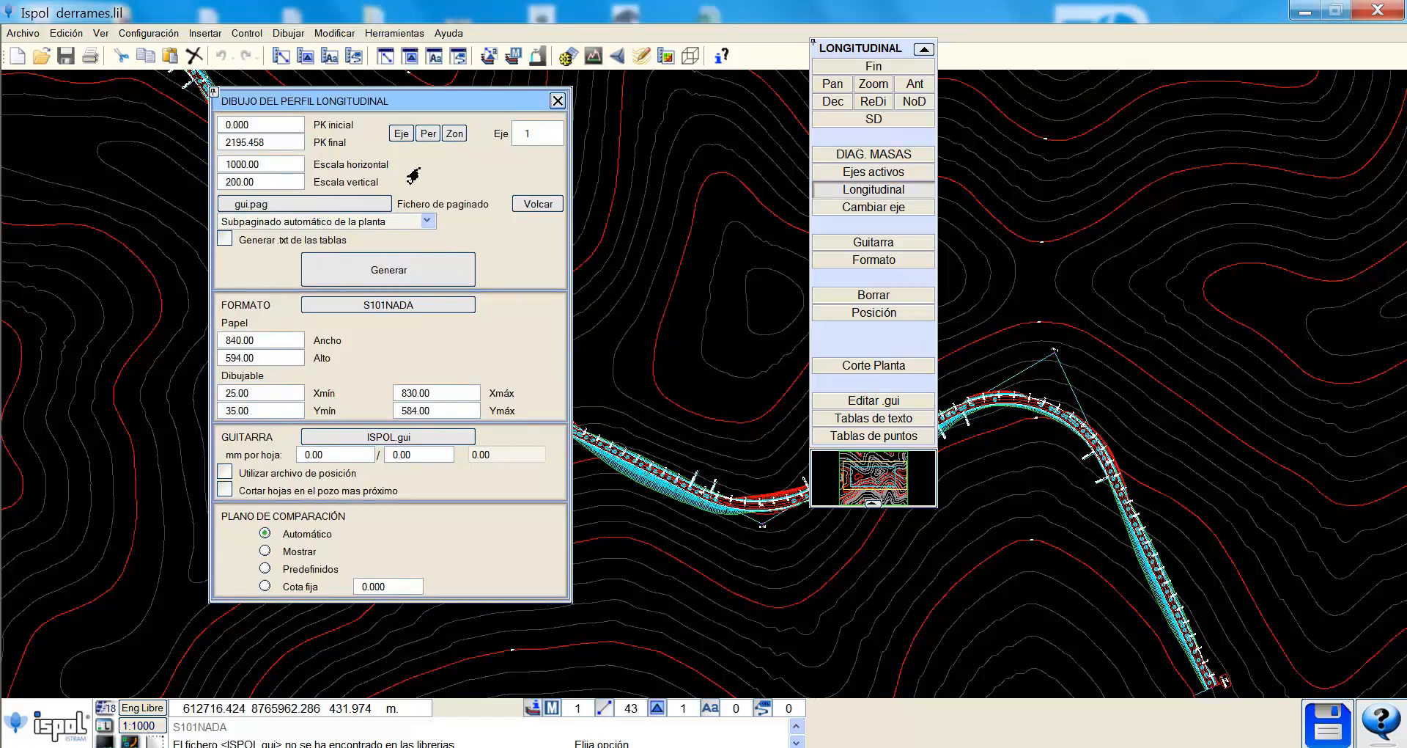
click(558, 100)
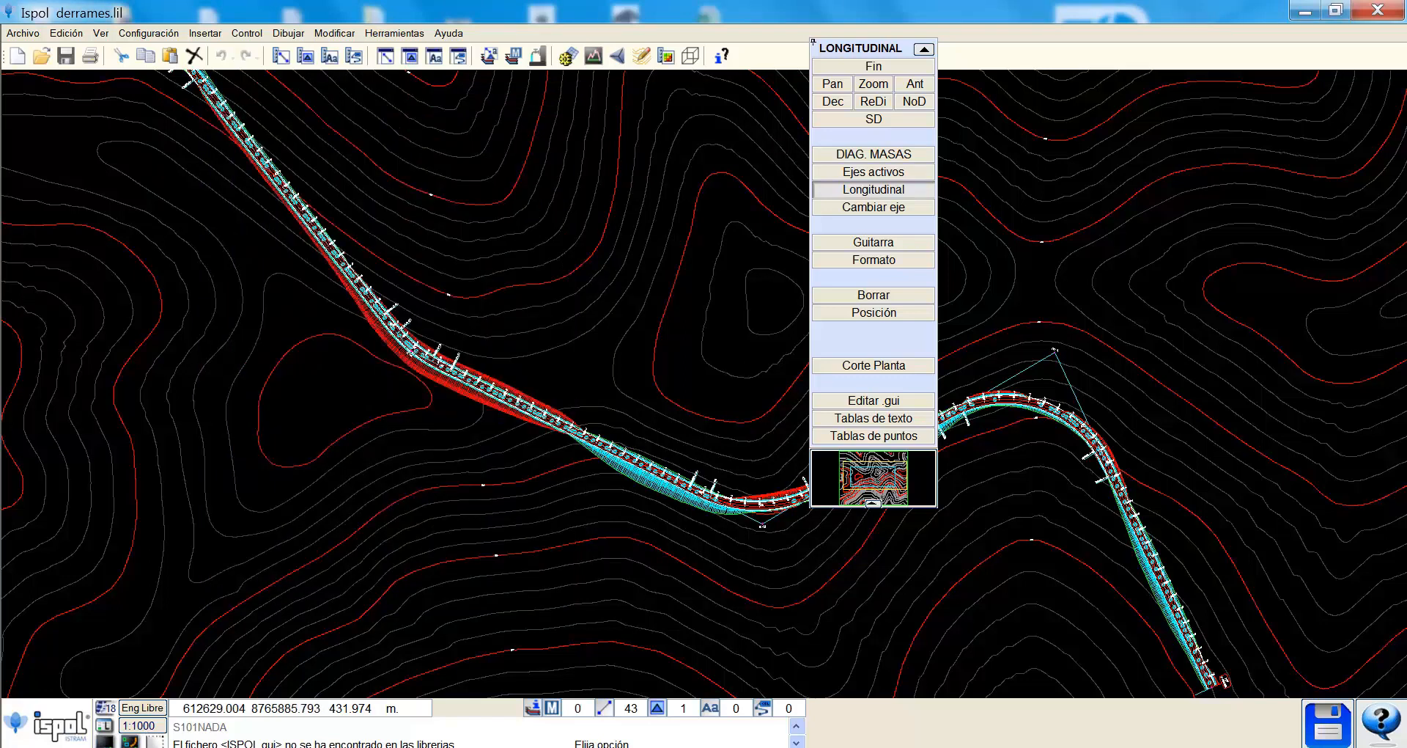
Set the drawing scale to 1:2000.
click(149, 728)
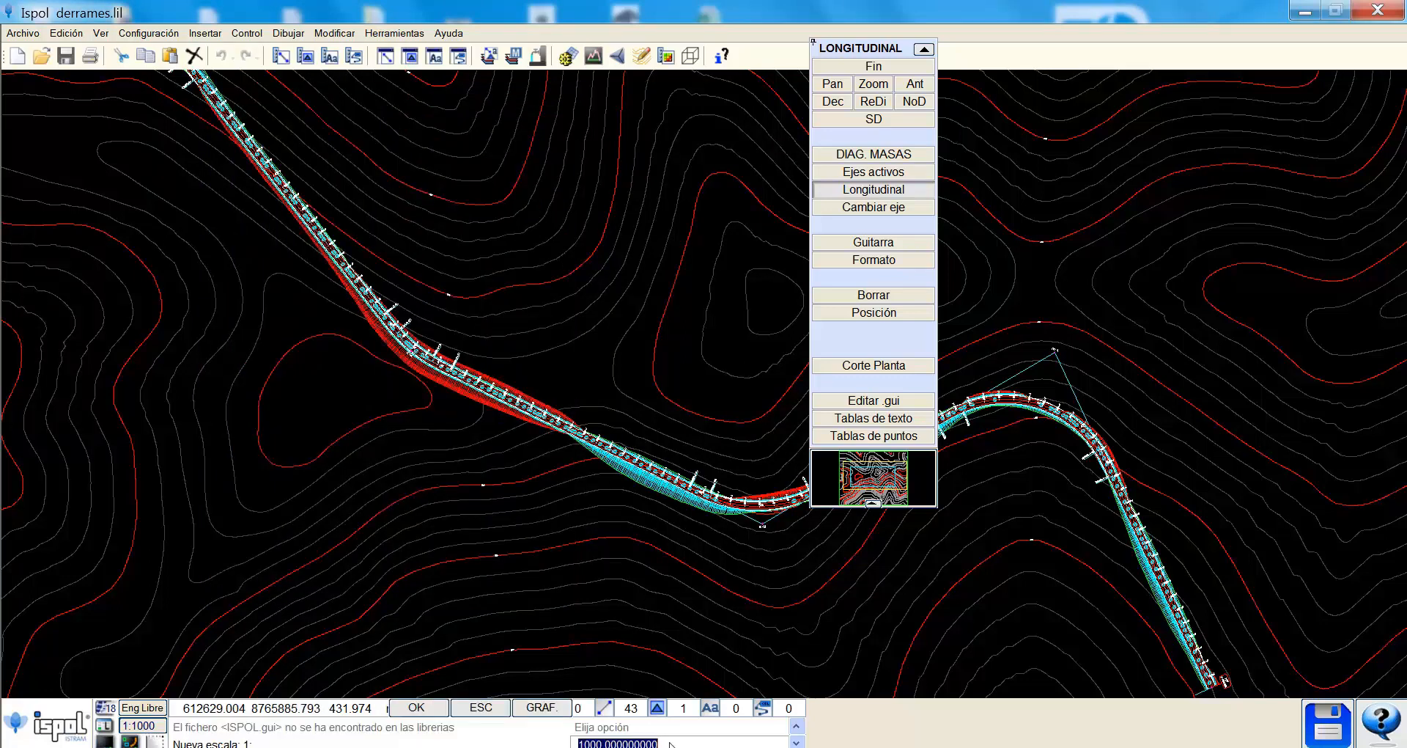
text(2000)
key(Return)
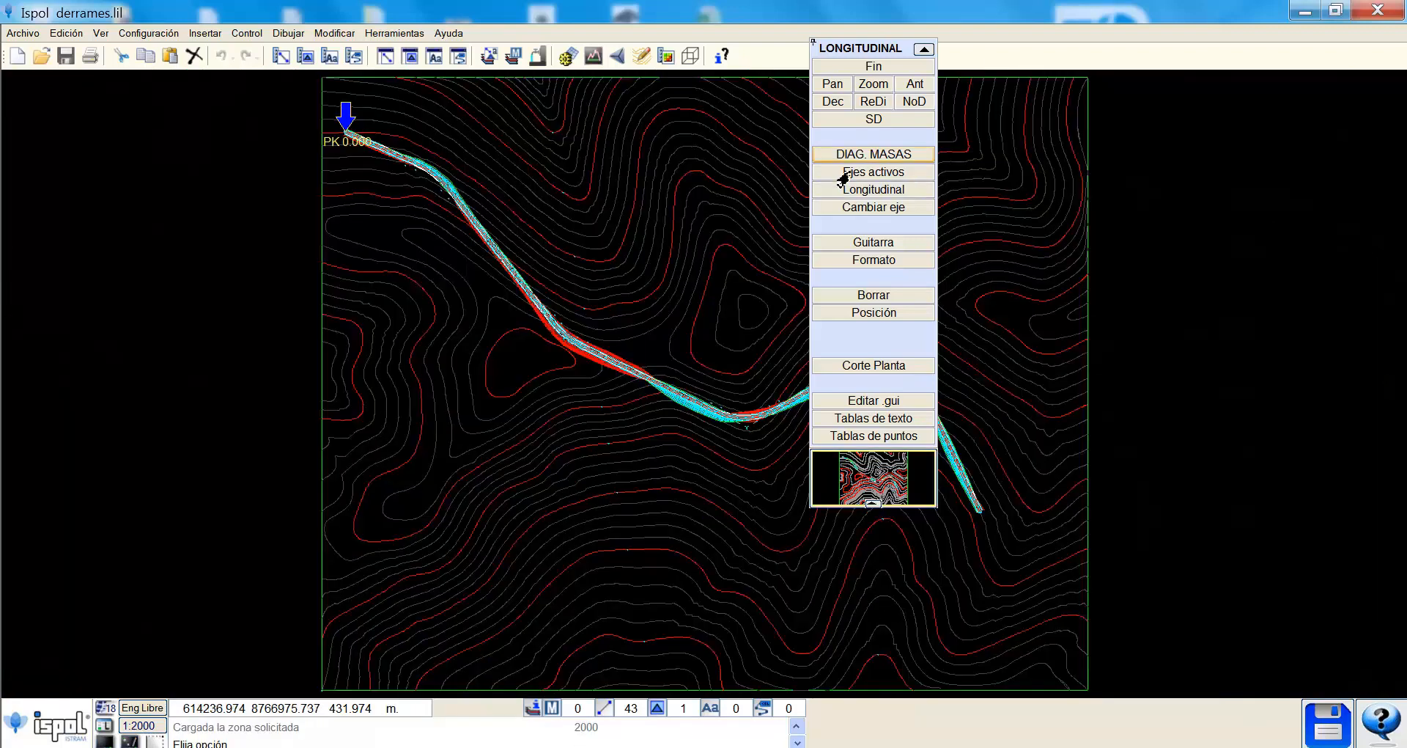
Open the longitudinal profile drawing settings and set the horizontal scale to 2000 and the vertical scale to 500.
click(873, 192)
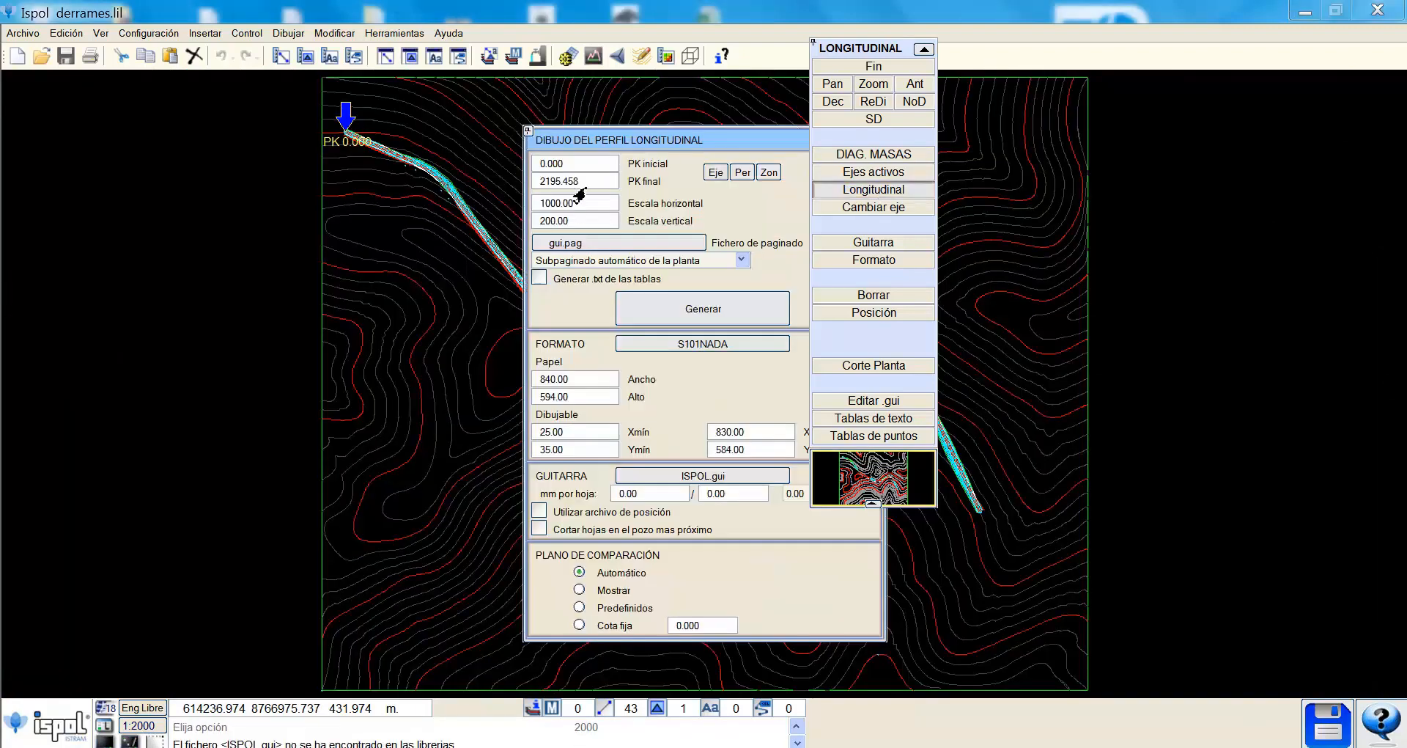
drag(587, 135, 303, 101)
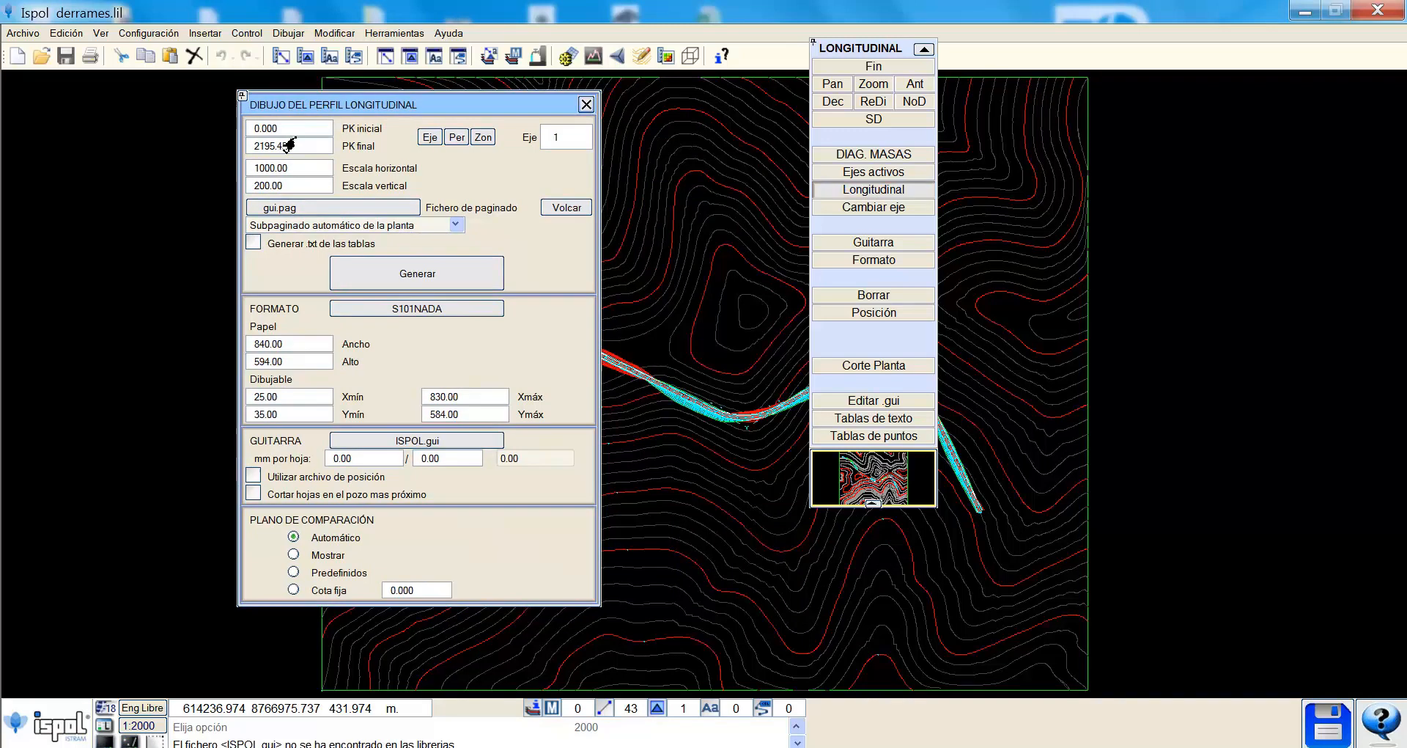
click(278, 169)
text(2000)
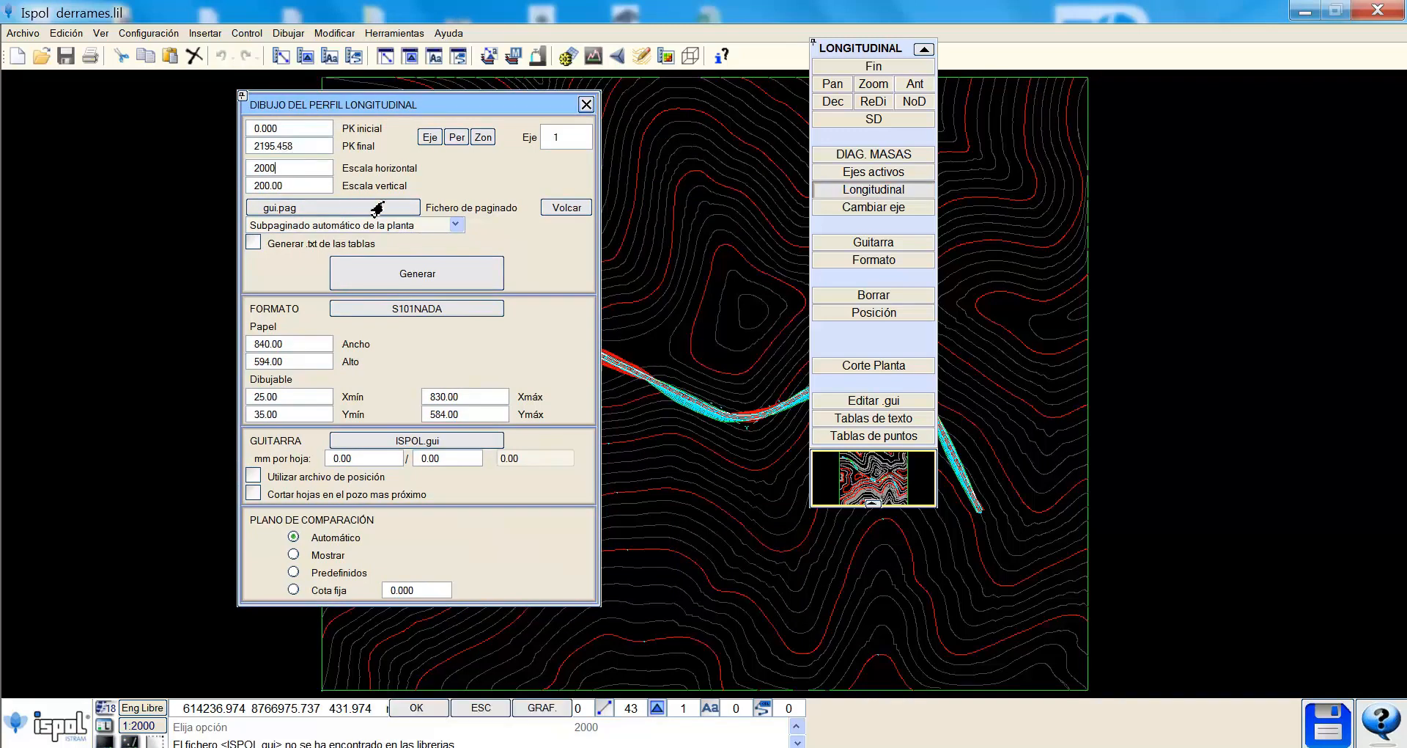
double_click(279, 187)
text(500)
key(Return)
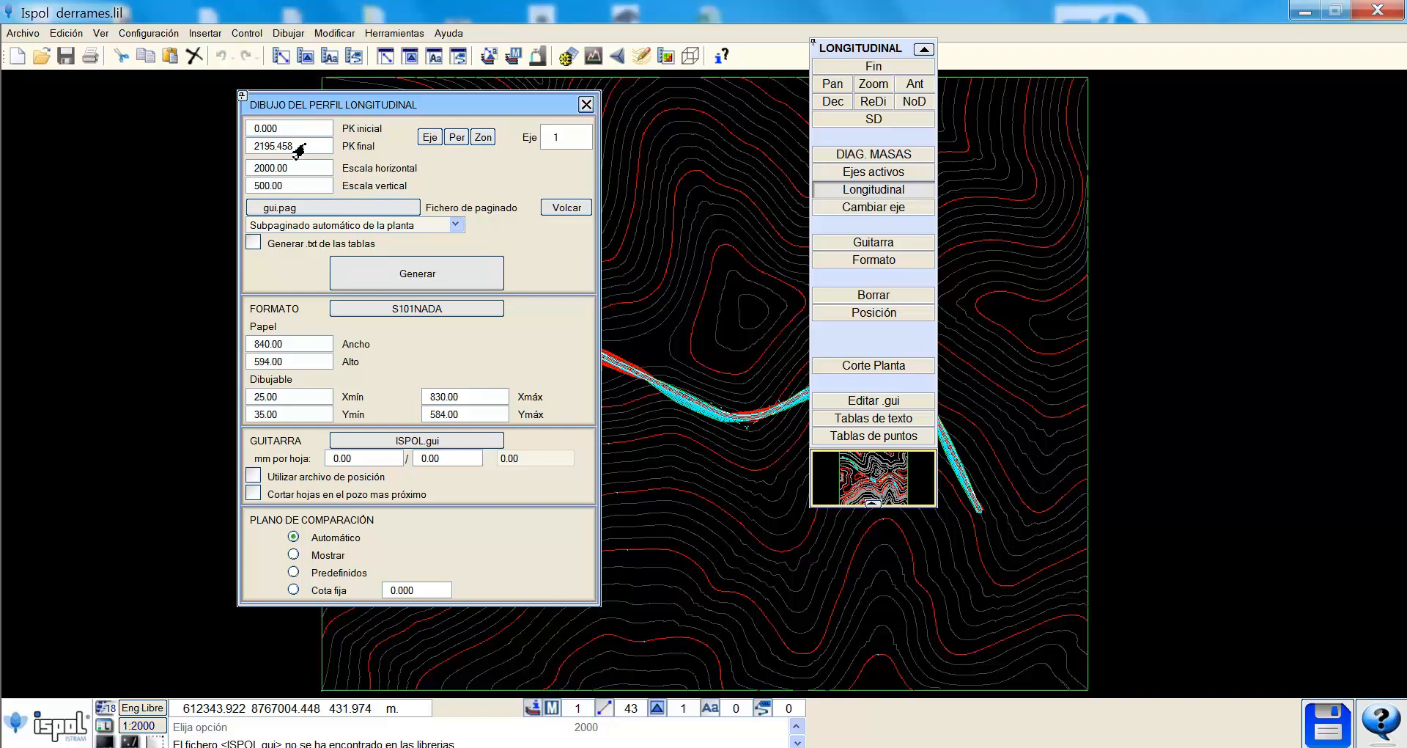
Set the profile's final station (PK final) to 1000.
click(273, 131)
click(291, 146)
text(1)
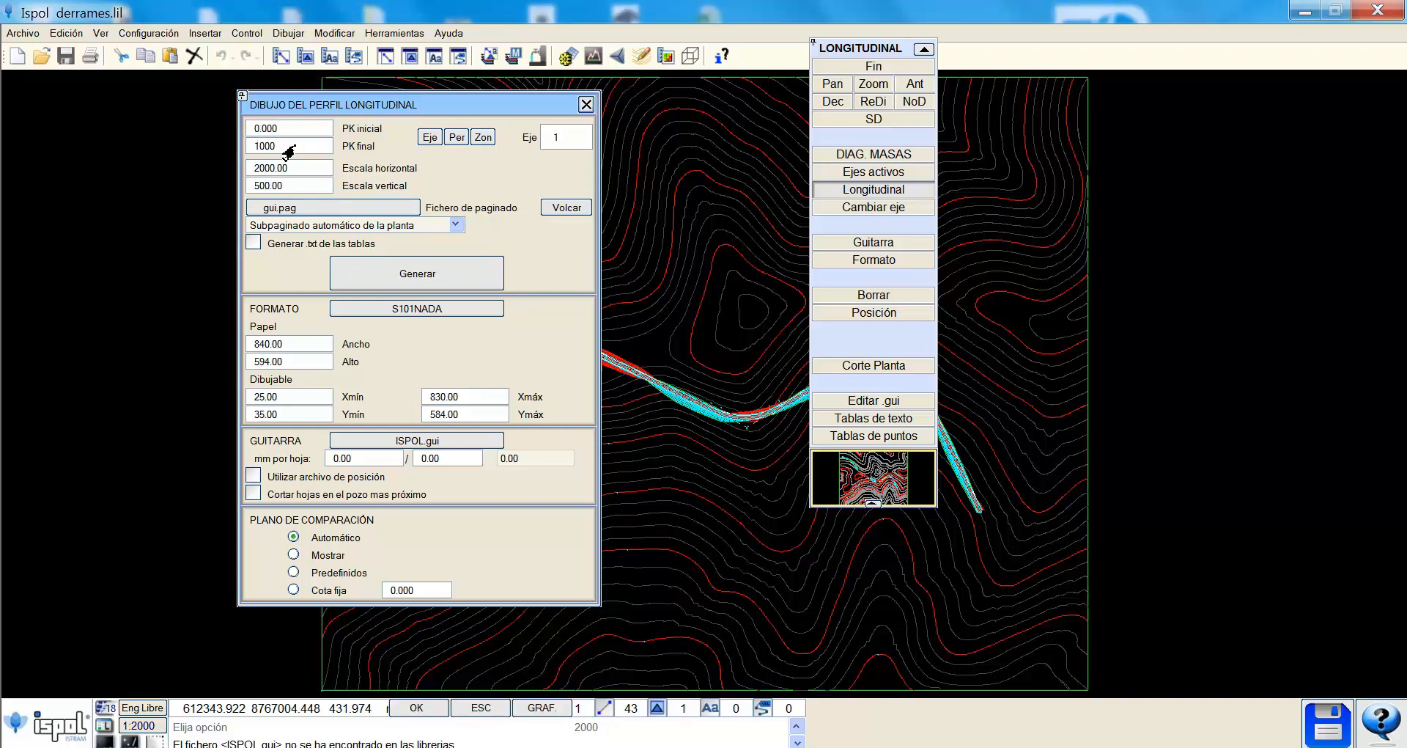
text(000)
key(Return)
Name the profile's pagination file ApellidoLongitudinal_1.pag in the C5APELLIDO folder.
click(307, 210)
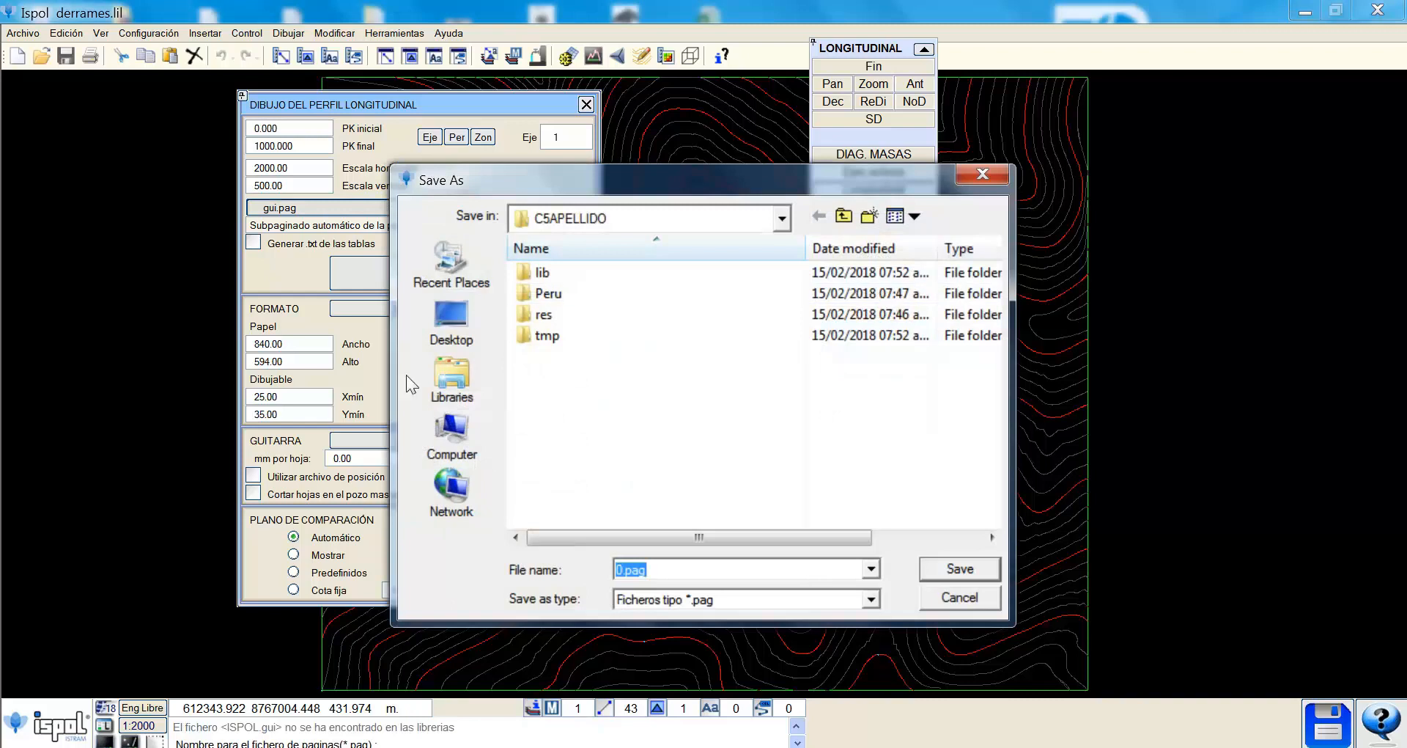
click(623, 570)
text(ApellidoLongitudinal)
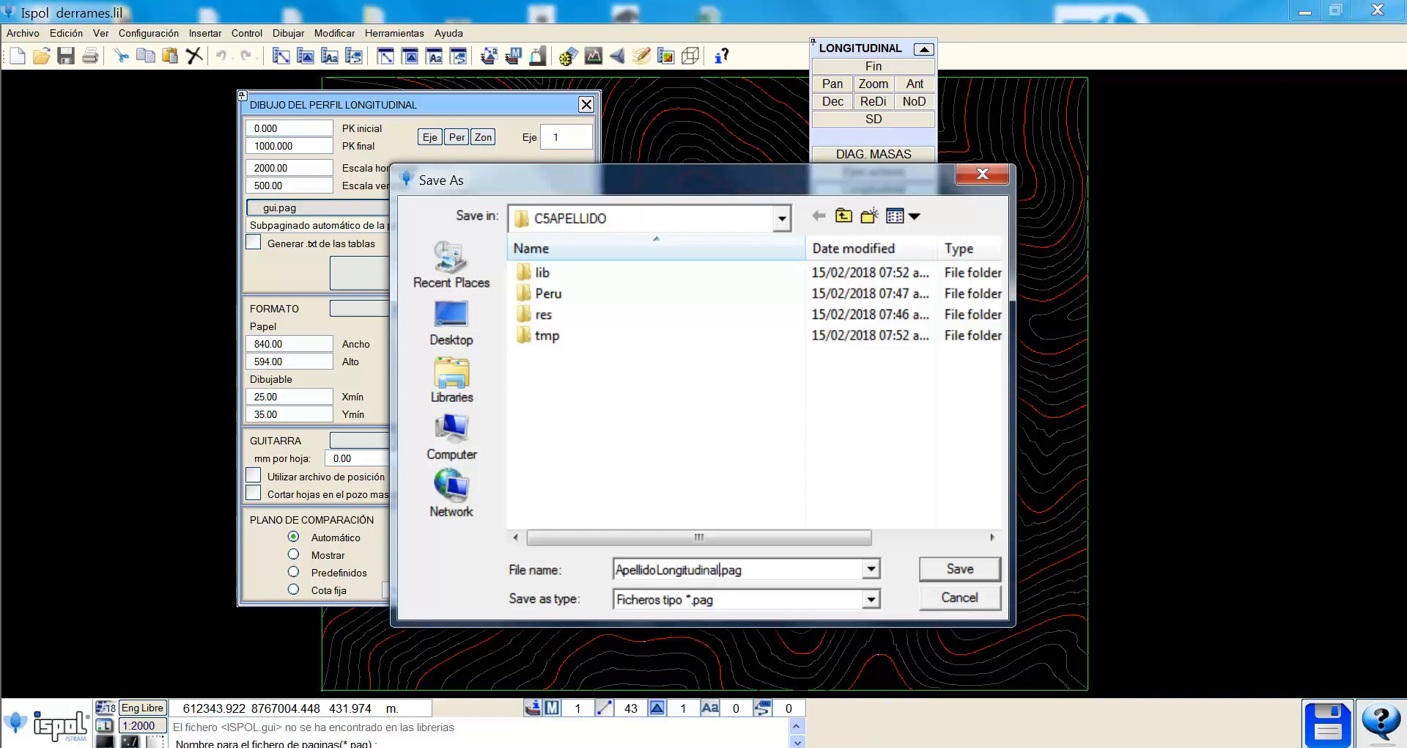
text(_1)
key(Return)
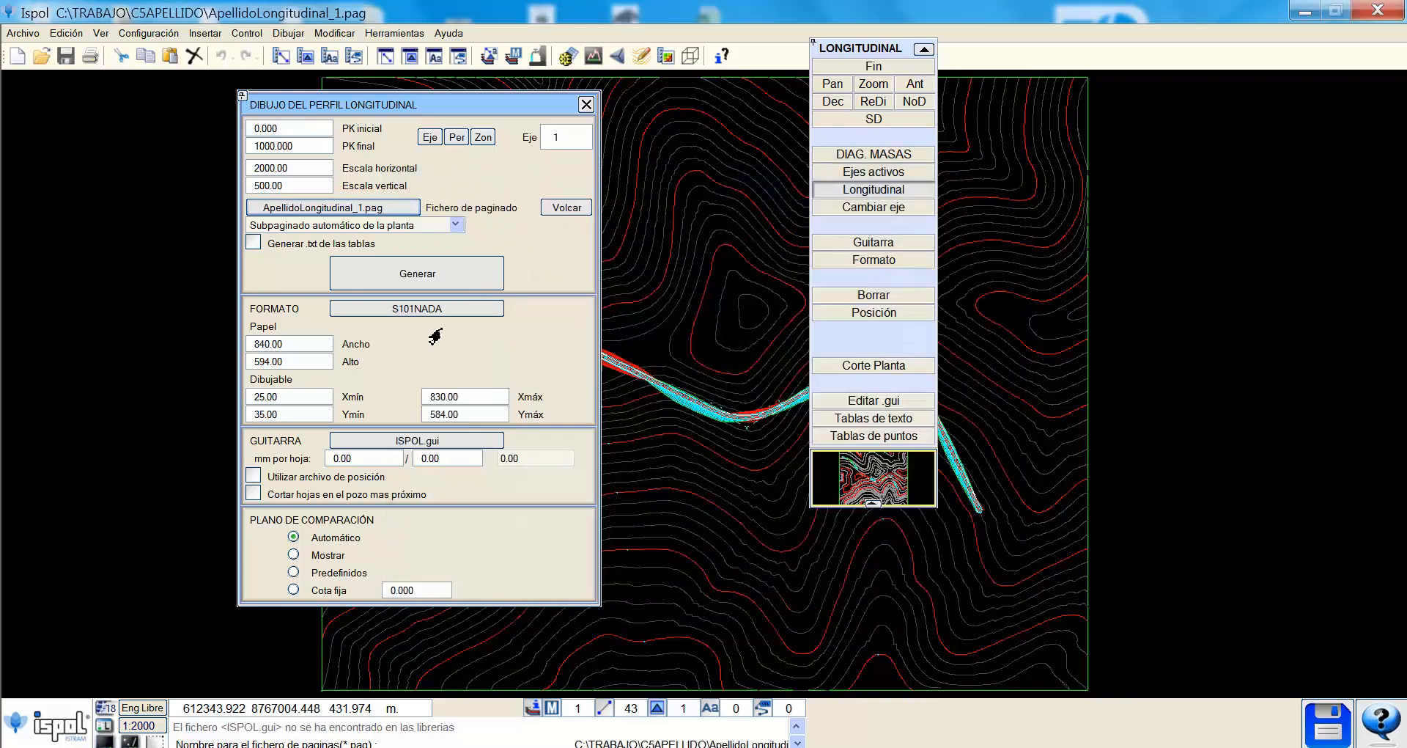
Set the profile's sheet format to ISO A1 paper with the S101BASE title block.
click(332, 313)
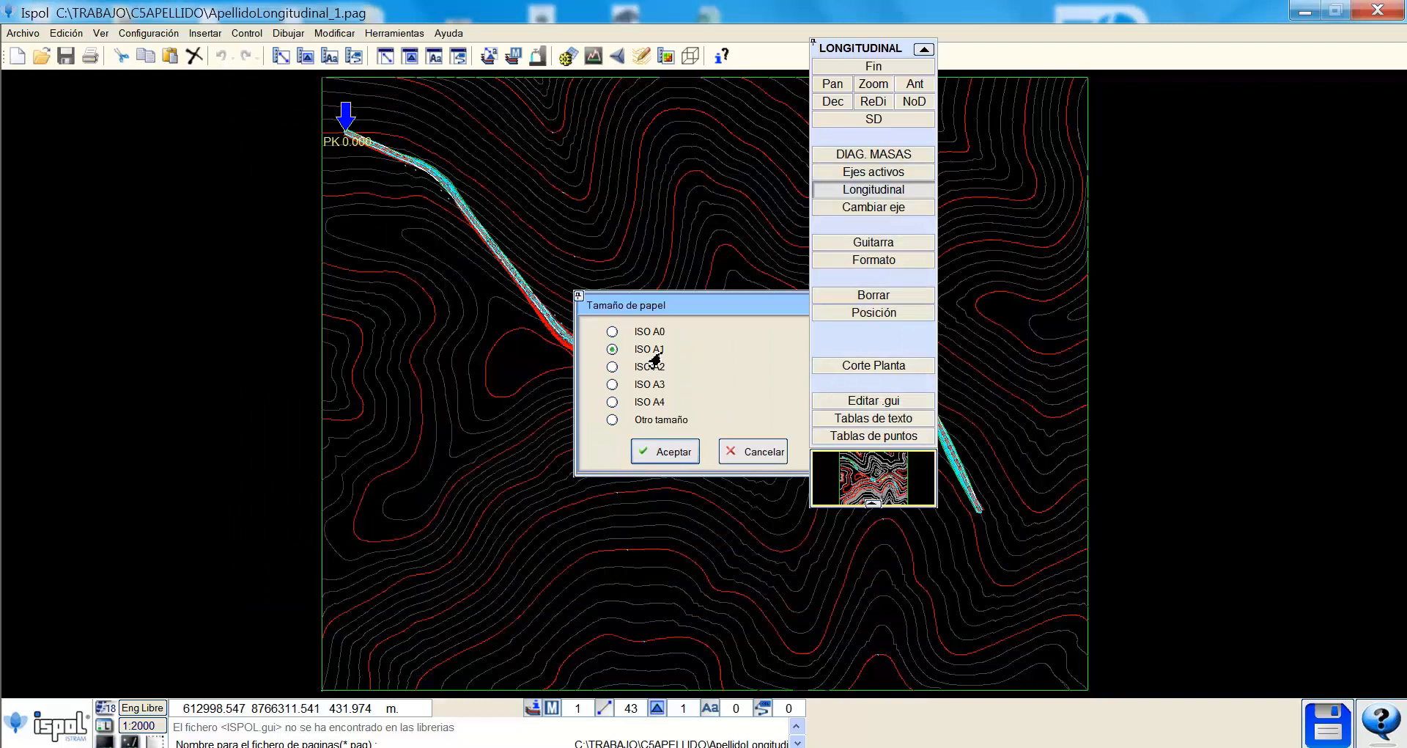
click(656, 464)
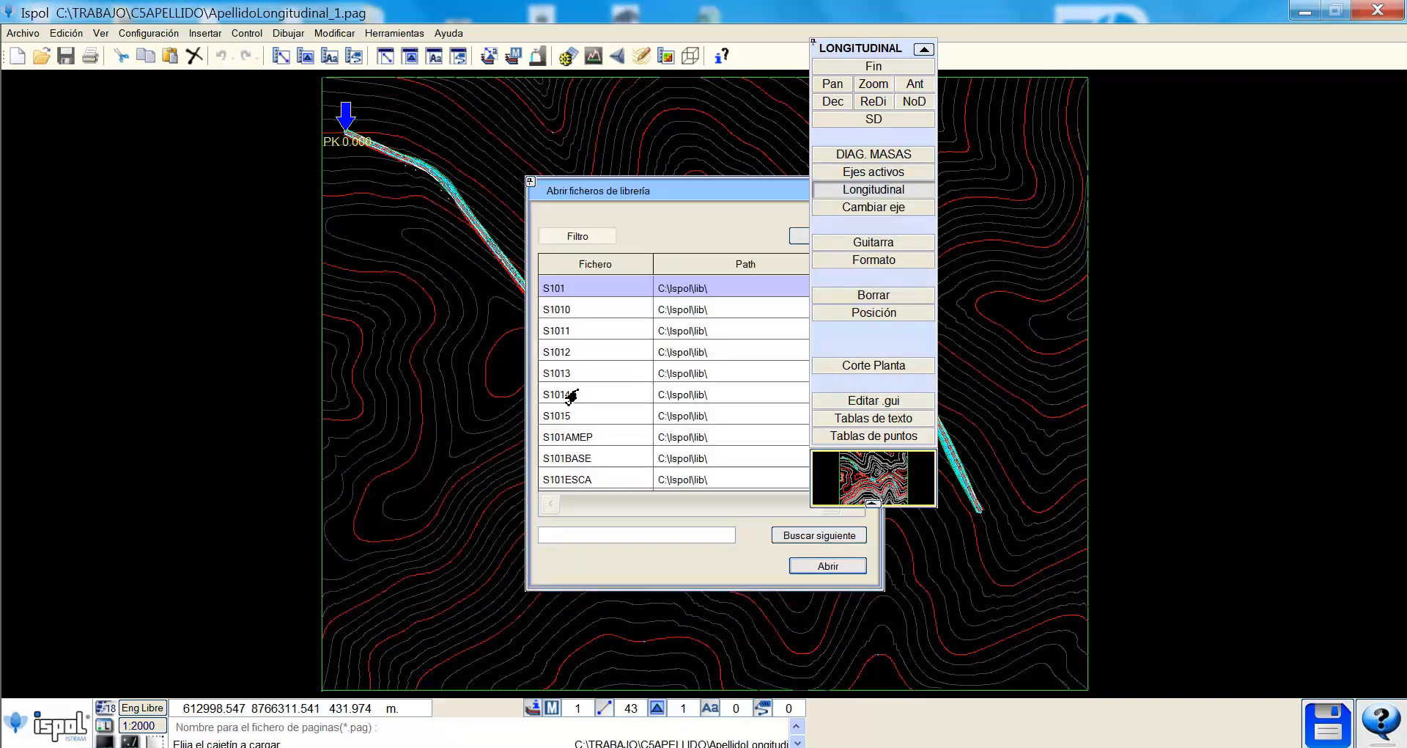
drag(666, 192, 407, 148)
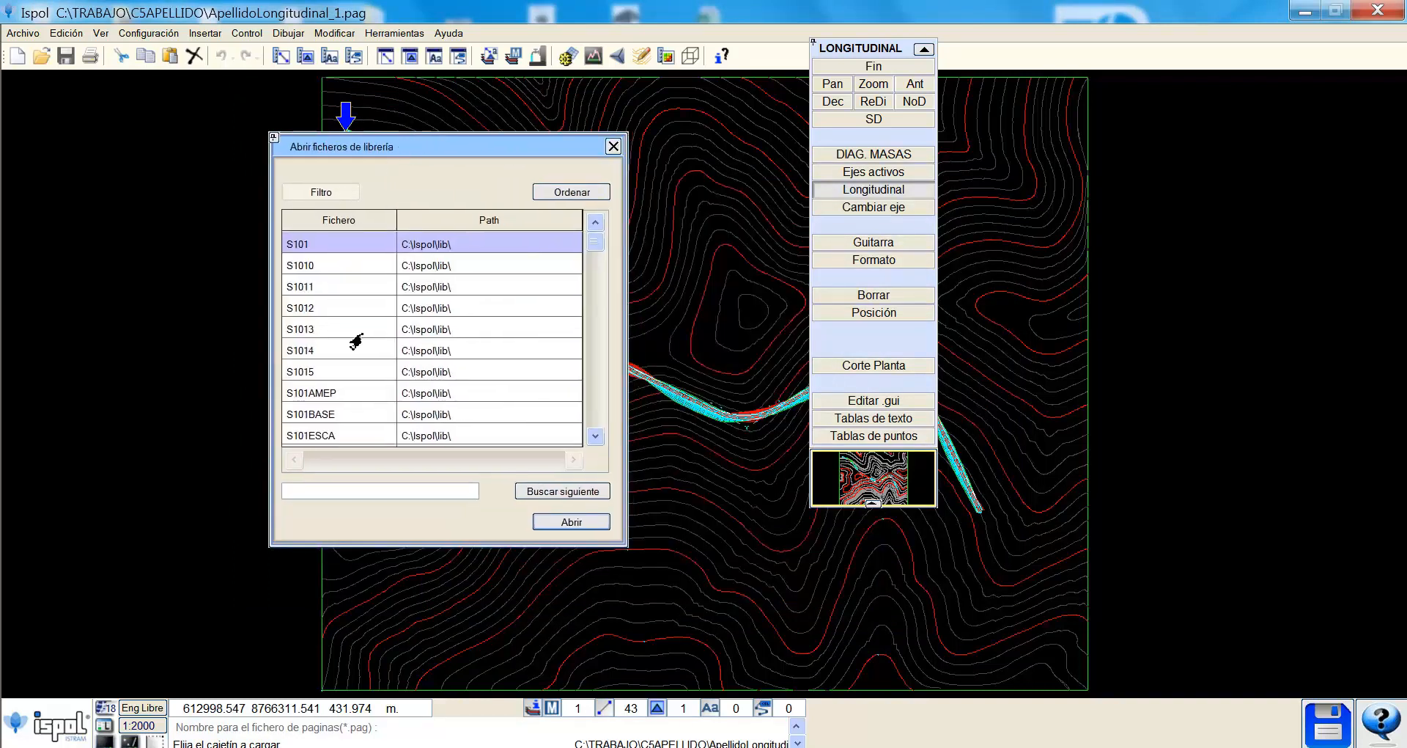
click(331, 414)
click(571, 522)
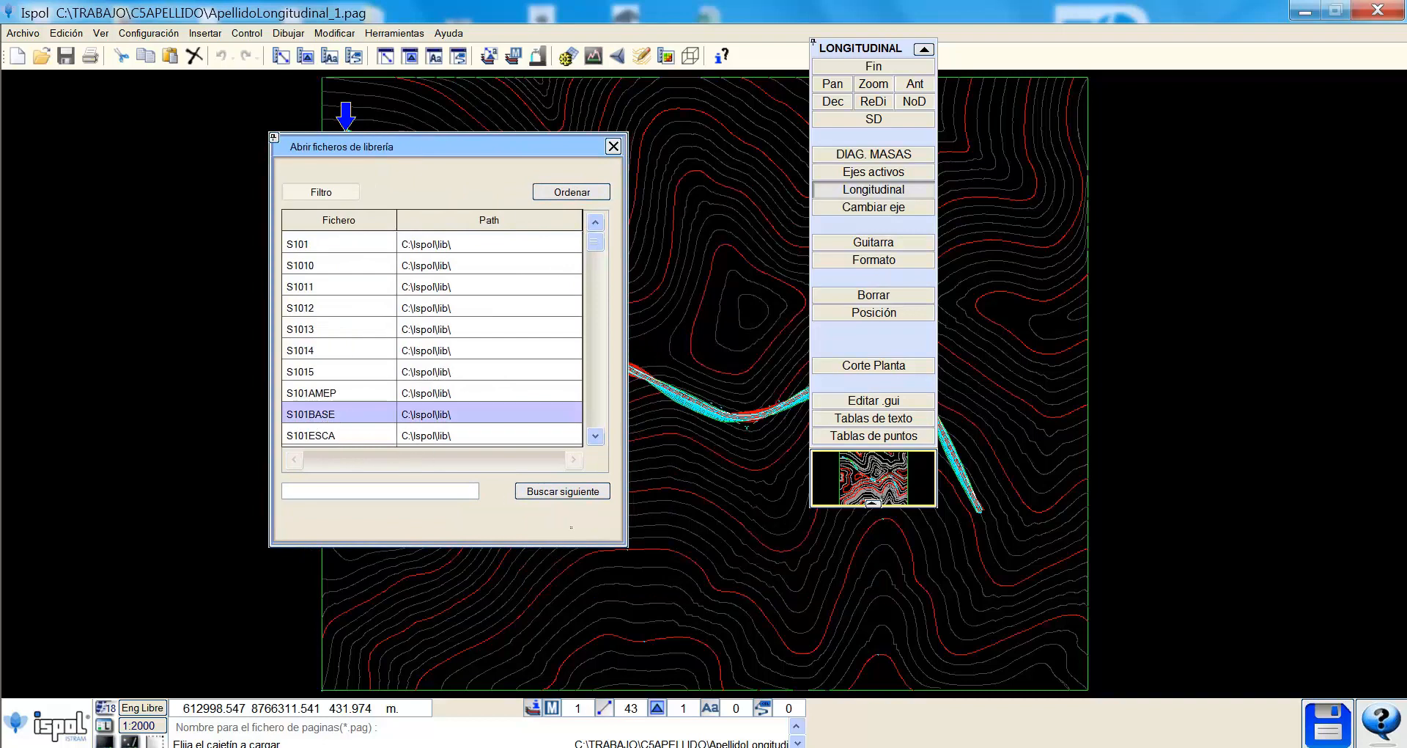
Load PERU_2.gui from the library as the profile's data band (guitarra).
drag(640, 137, 359, 110)
click(421, 450)
drag(691, 195, 359, 153)
scroll(505, 291, down, 2)
scroll(506, 291, down, 3)
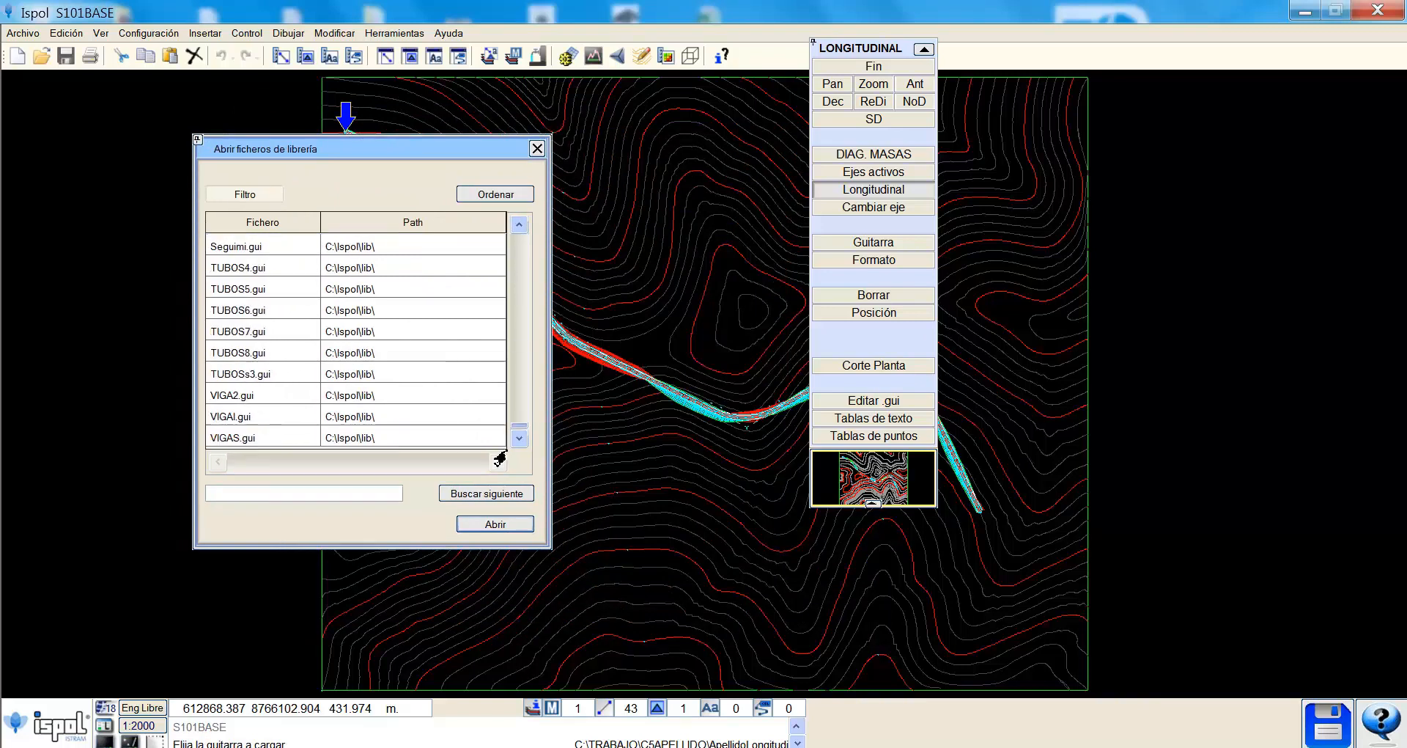
scroll(255, 354, down, 3)
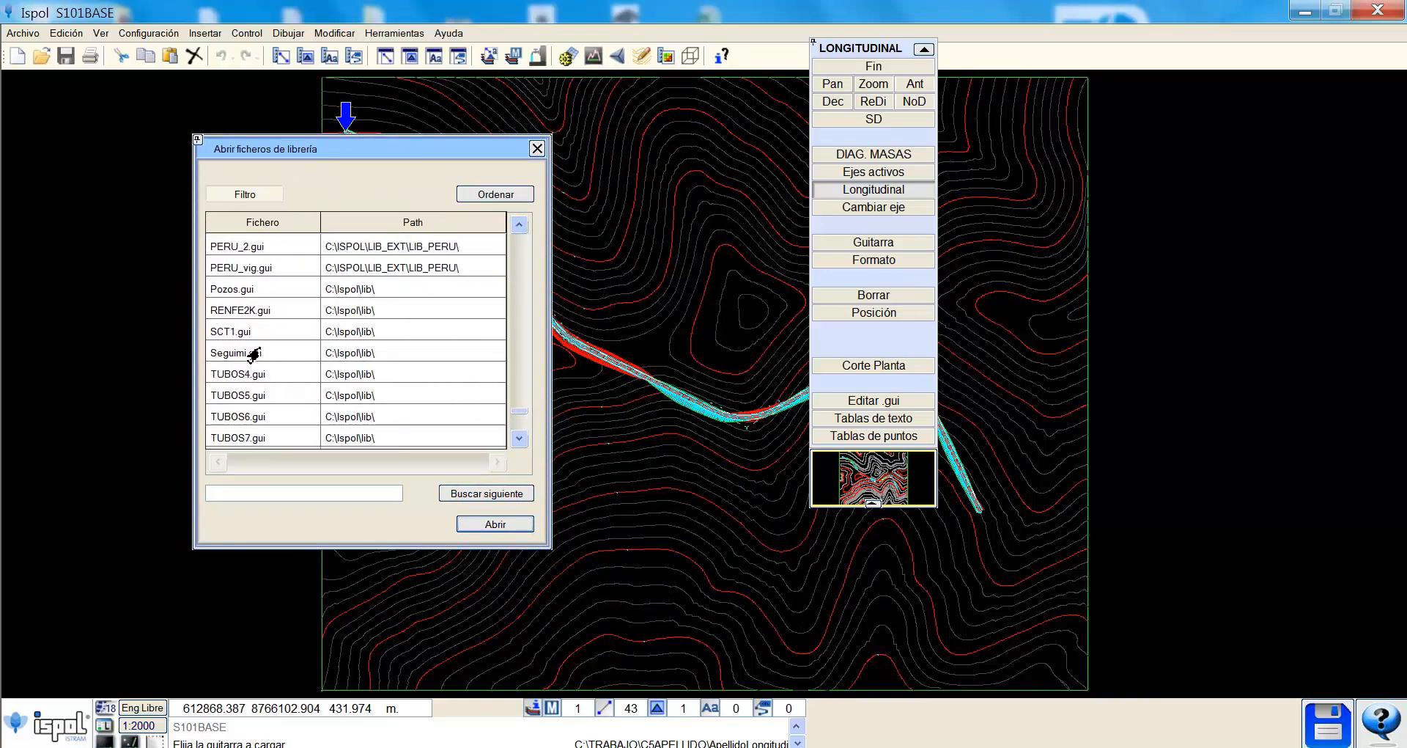
click(239, 249)
click(488, 524)
Generate the longitudinal profile drawing for the first 1000 m and view it above the plan.
drag(623, 139, 471, 122)
click(531, 301)
scroll(352, 466, down, 2)
scroll(594, 355, up, 7)
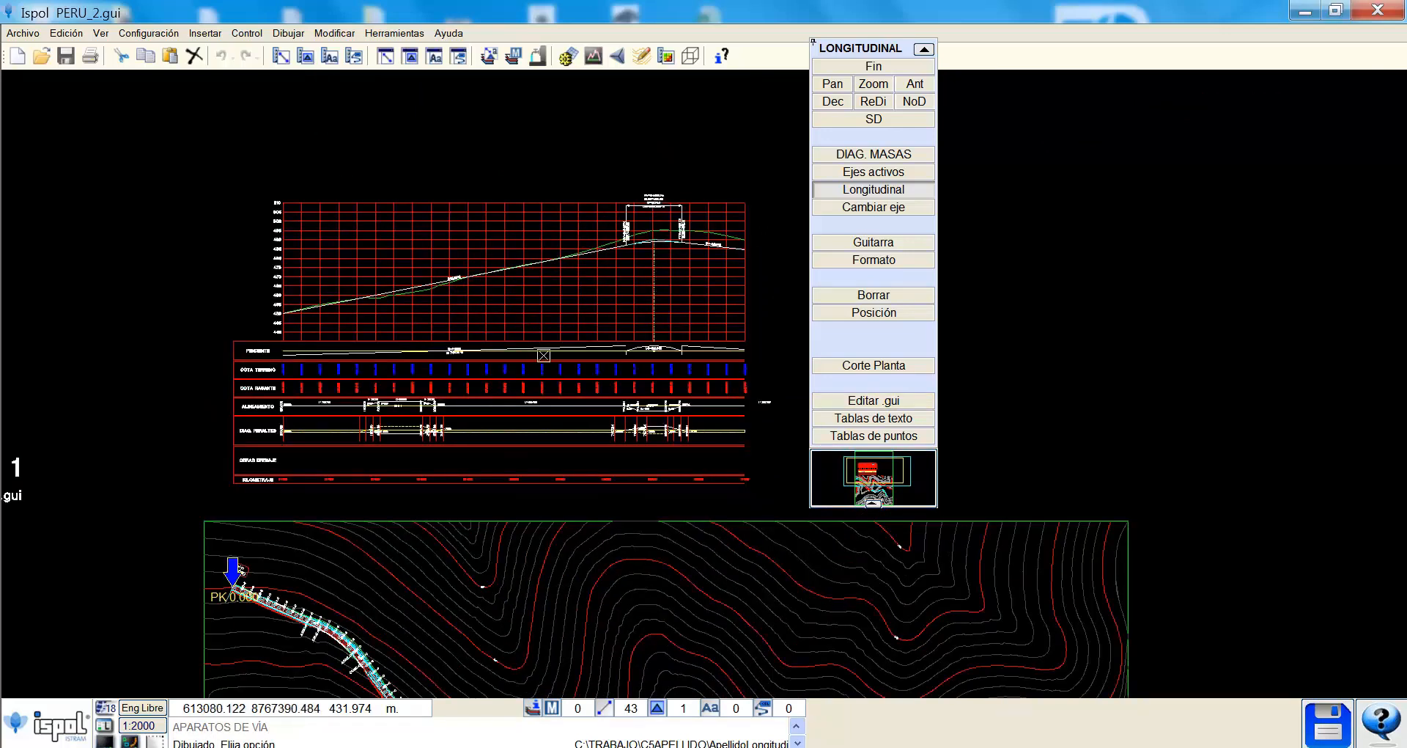
Set up another longitudinal profile drawing with its initial PK at 1000.
click(887, 192)
drag(622, 138, 374, 124)
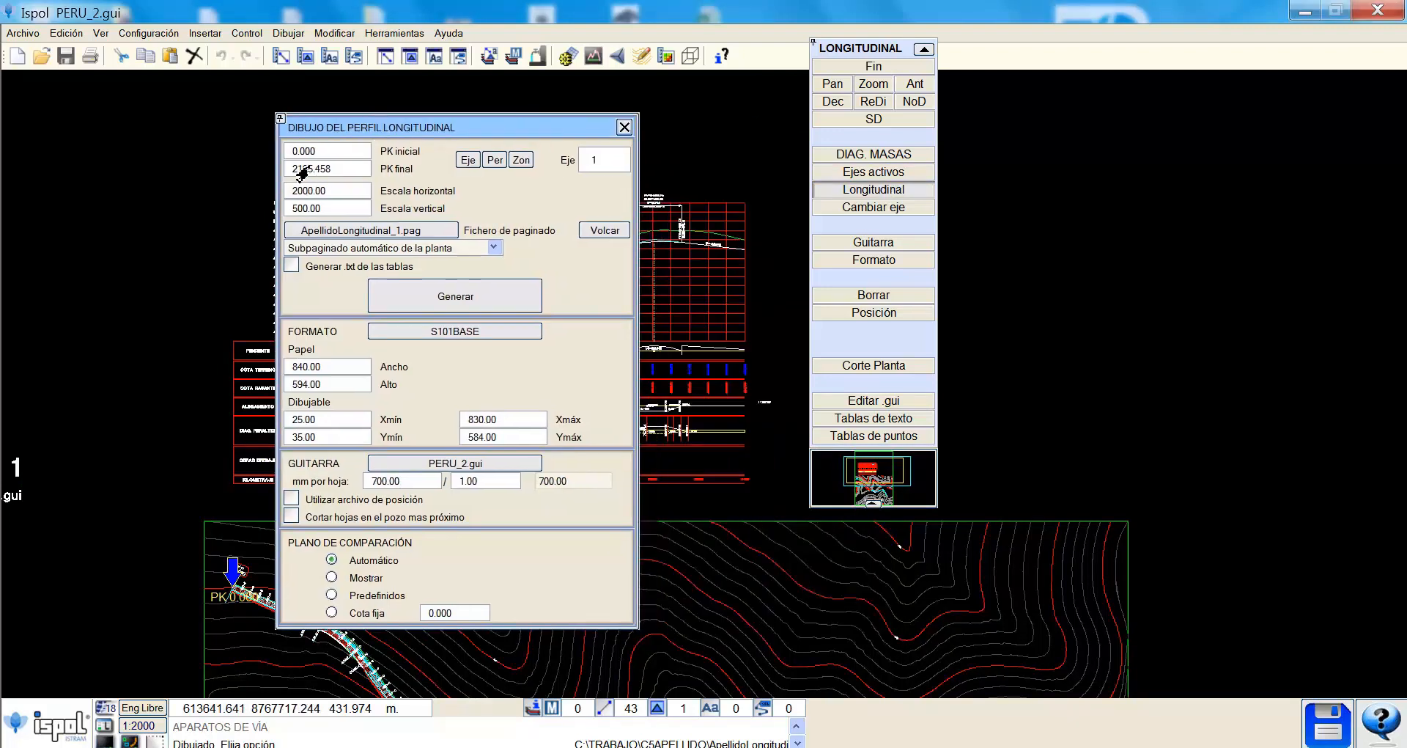
click(319, 153)
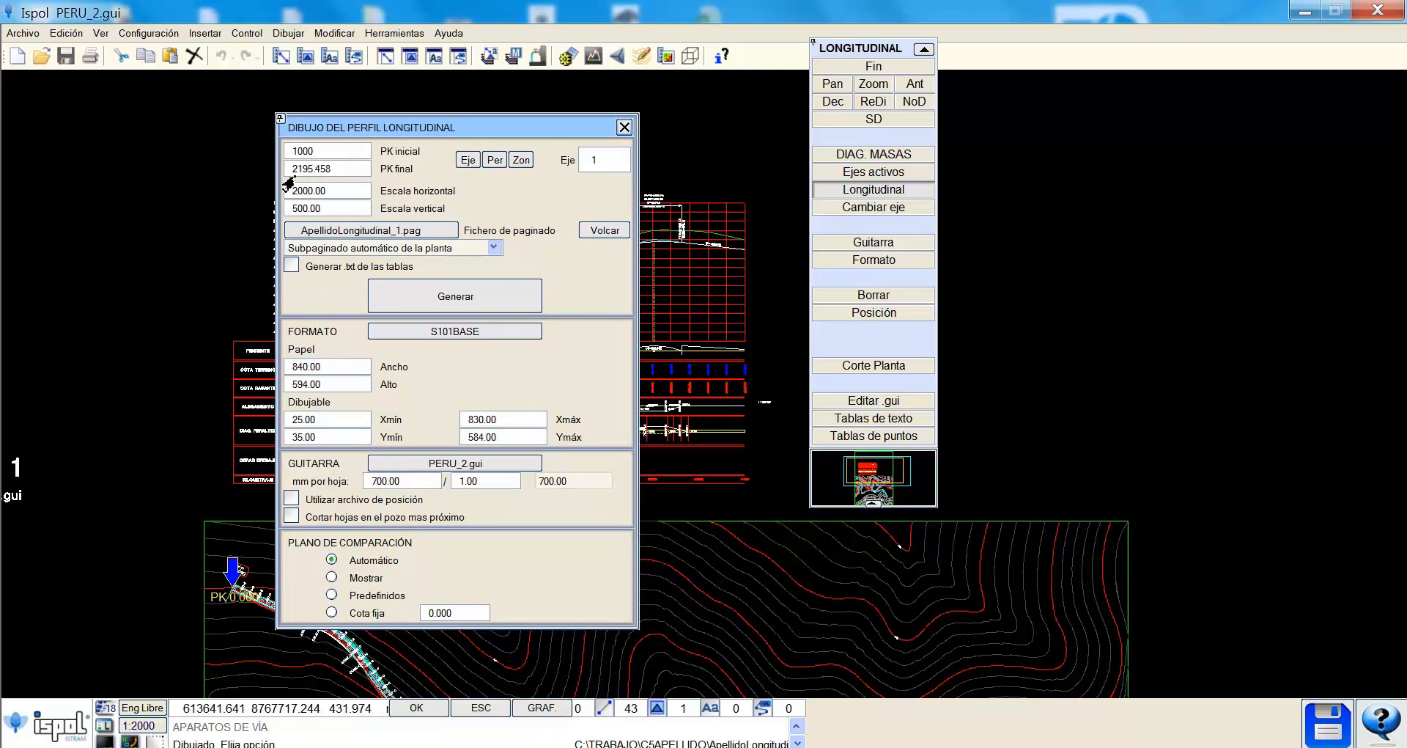
click(342, 174)
click(343, 174)
Name the second profile's pagination file ApellidoLongitudinal_2.pag and generate the longitudinal profile drawing.
click(361, 229)
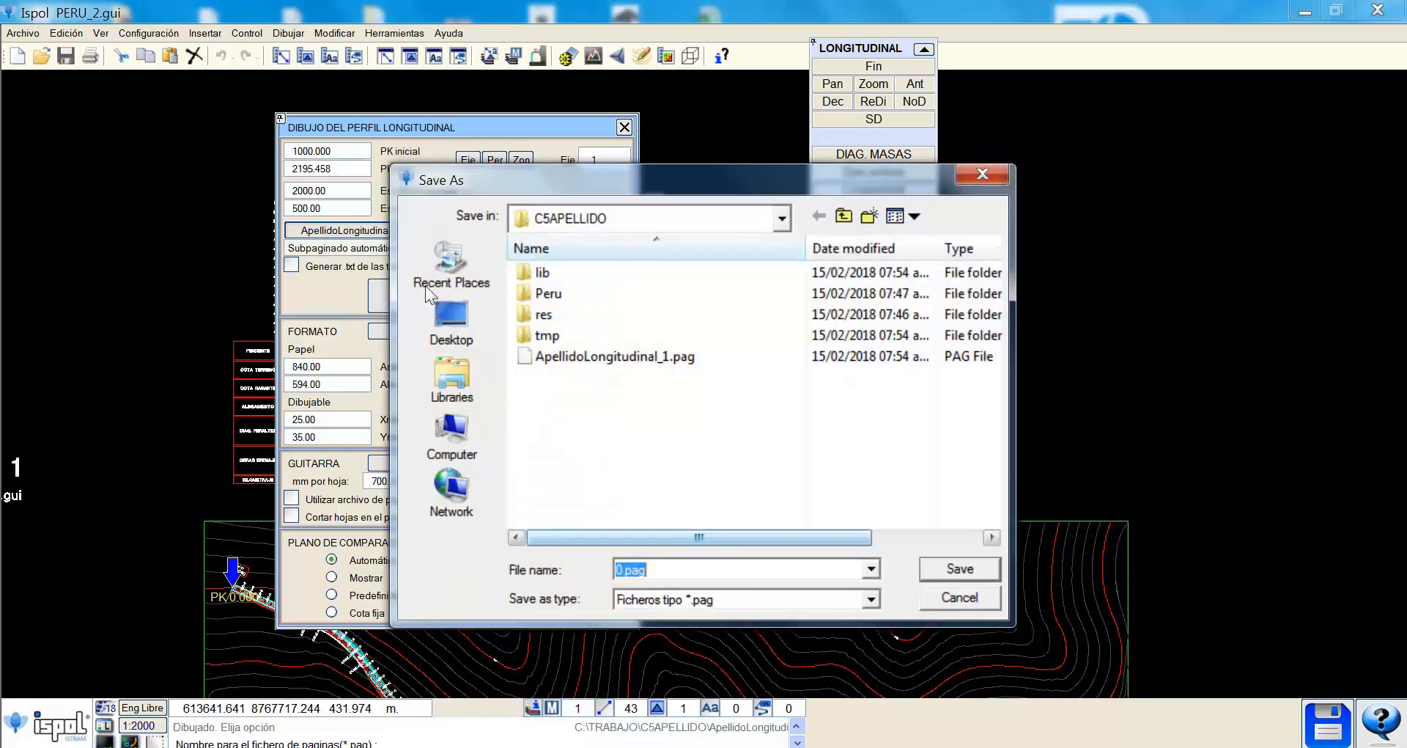
click(557, 357)
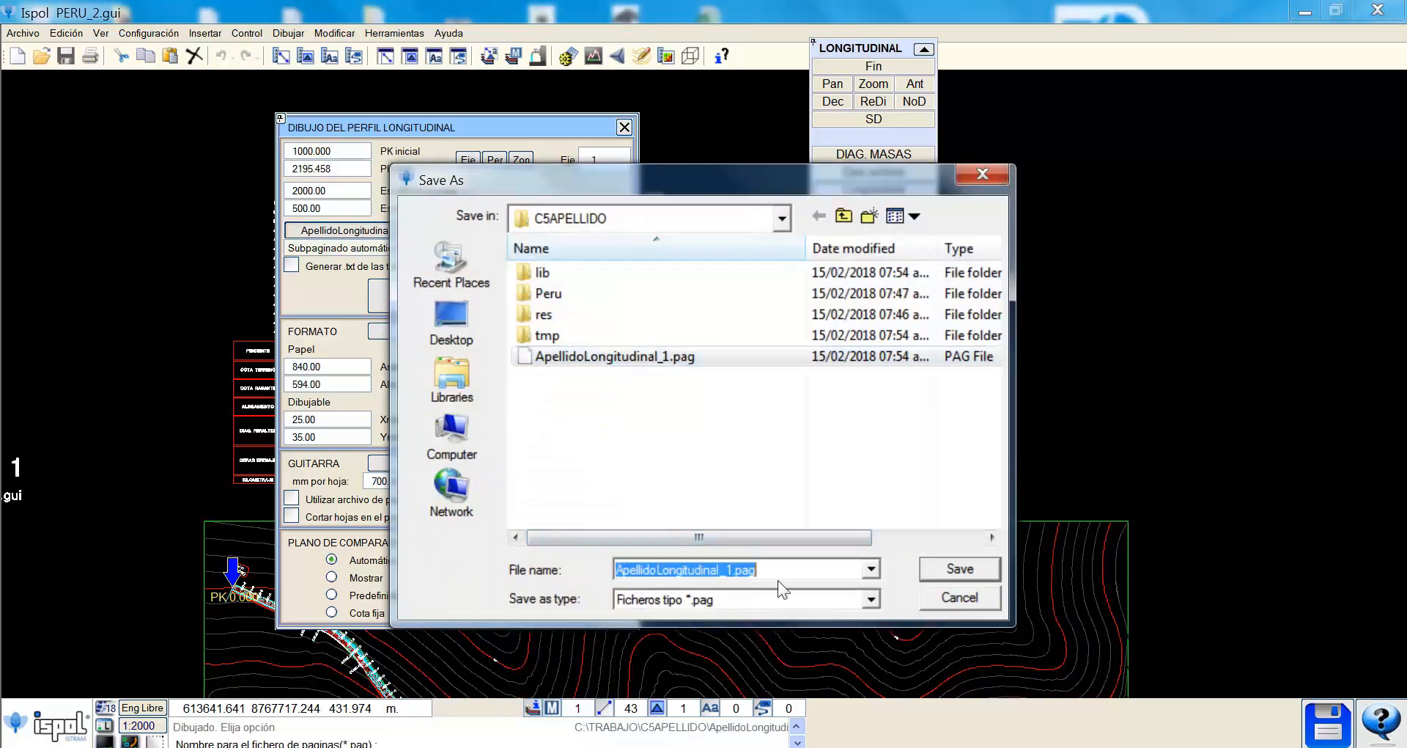
click(729, 570)
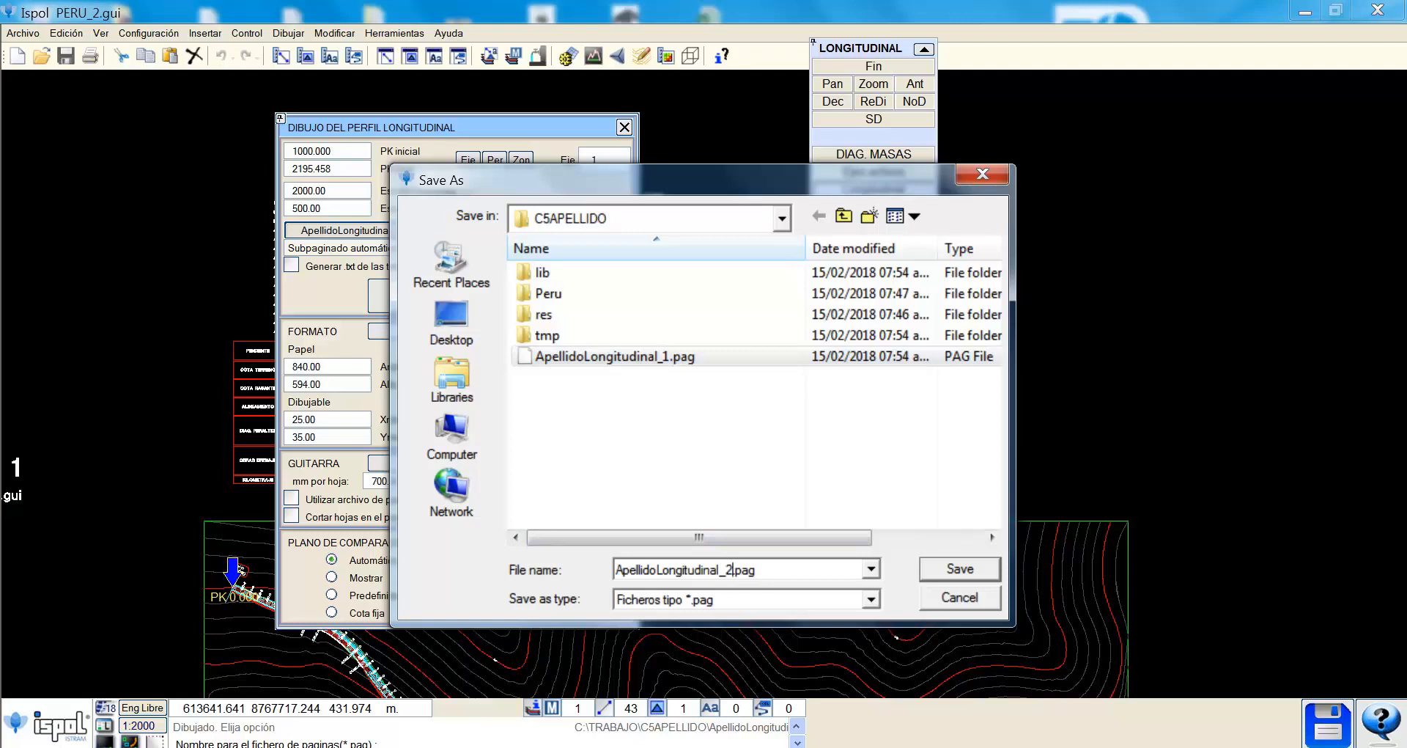
key(Return)
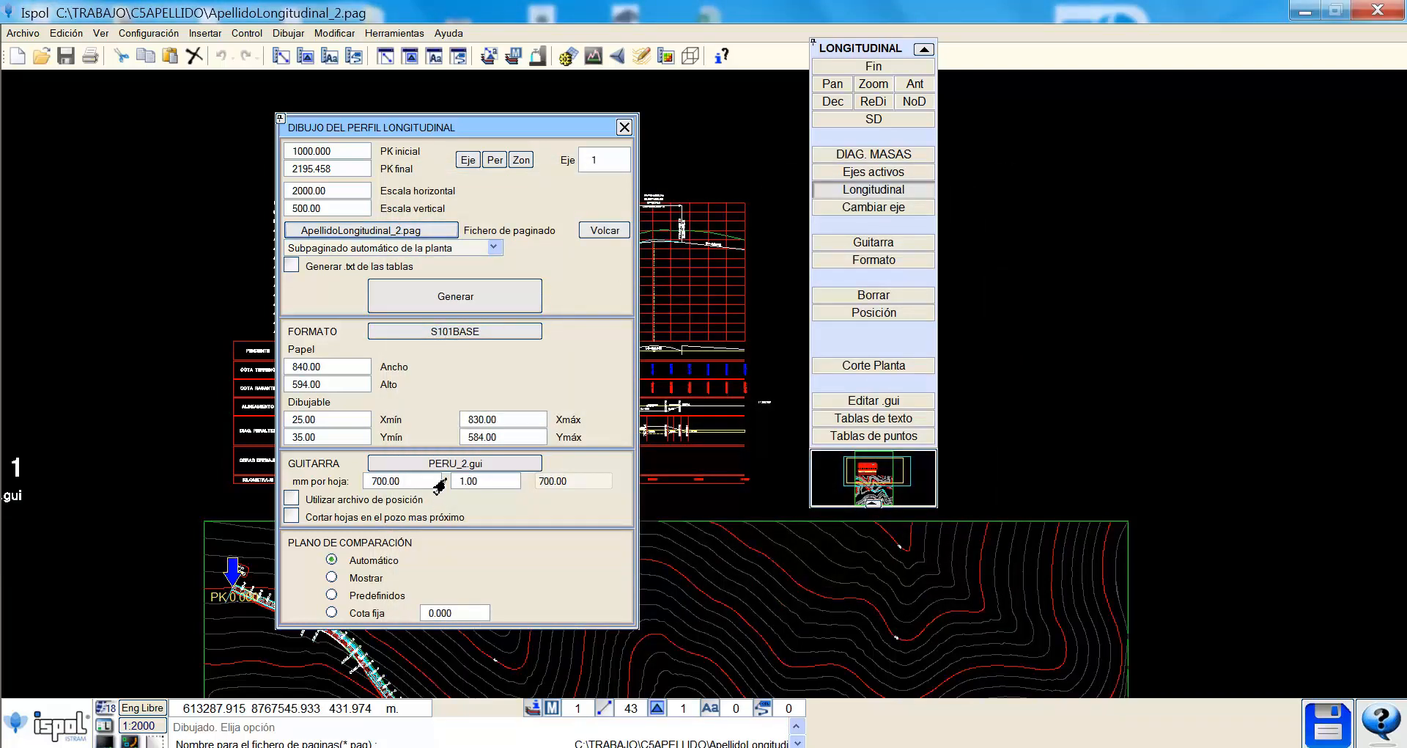
click(449, 297)
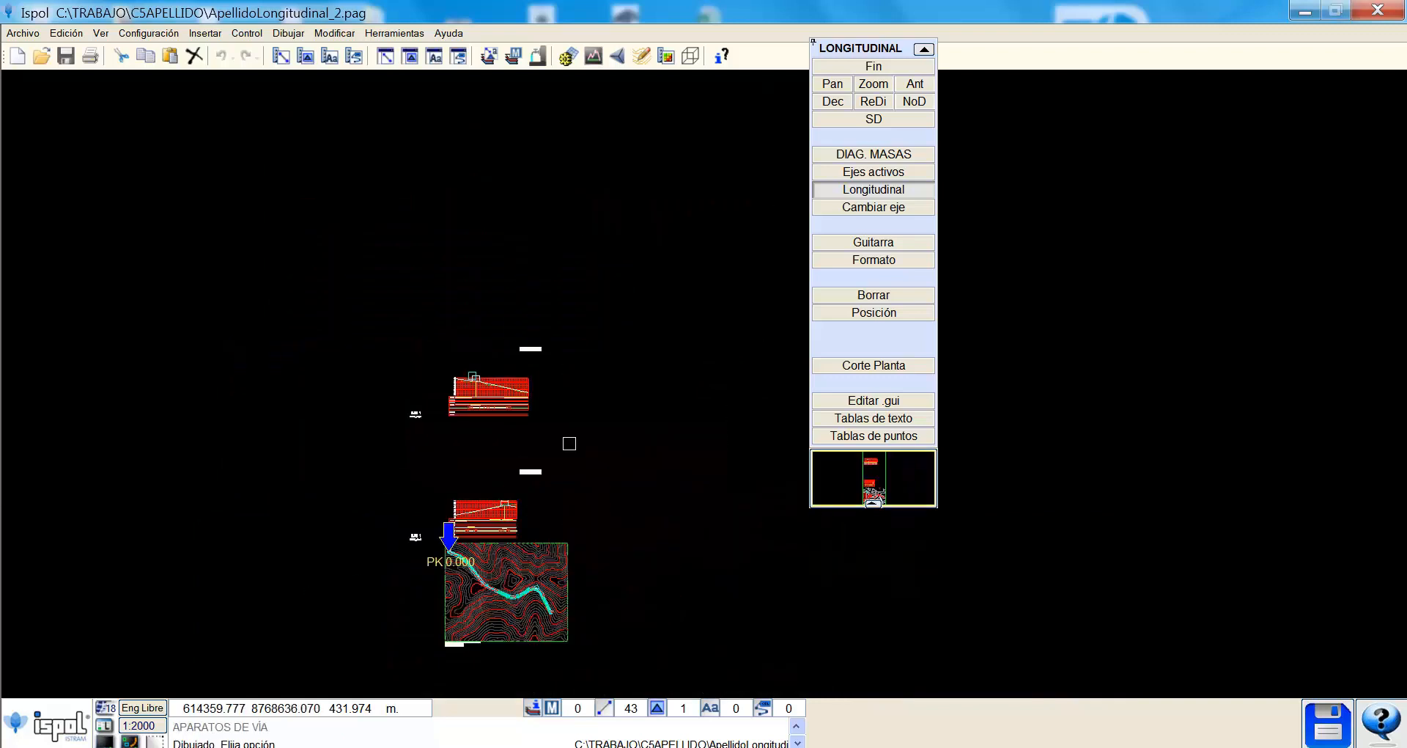
scroll(569, 434, up, 2)
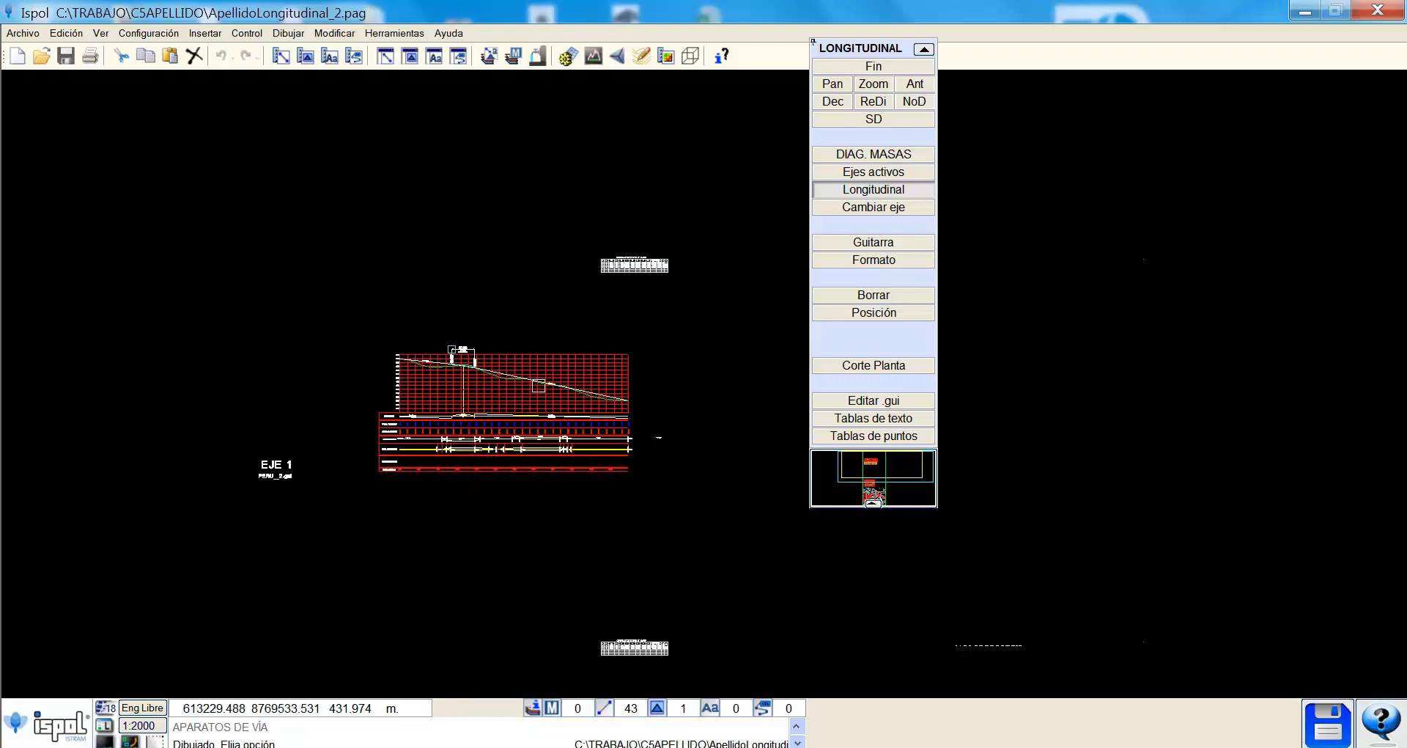
Examine the axis 1 mass diagram, scaled to show its peak, and compare it with the chart in Excel.
click(865, 155)
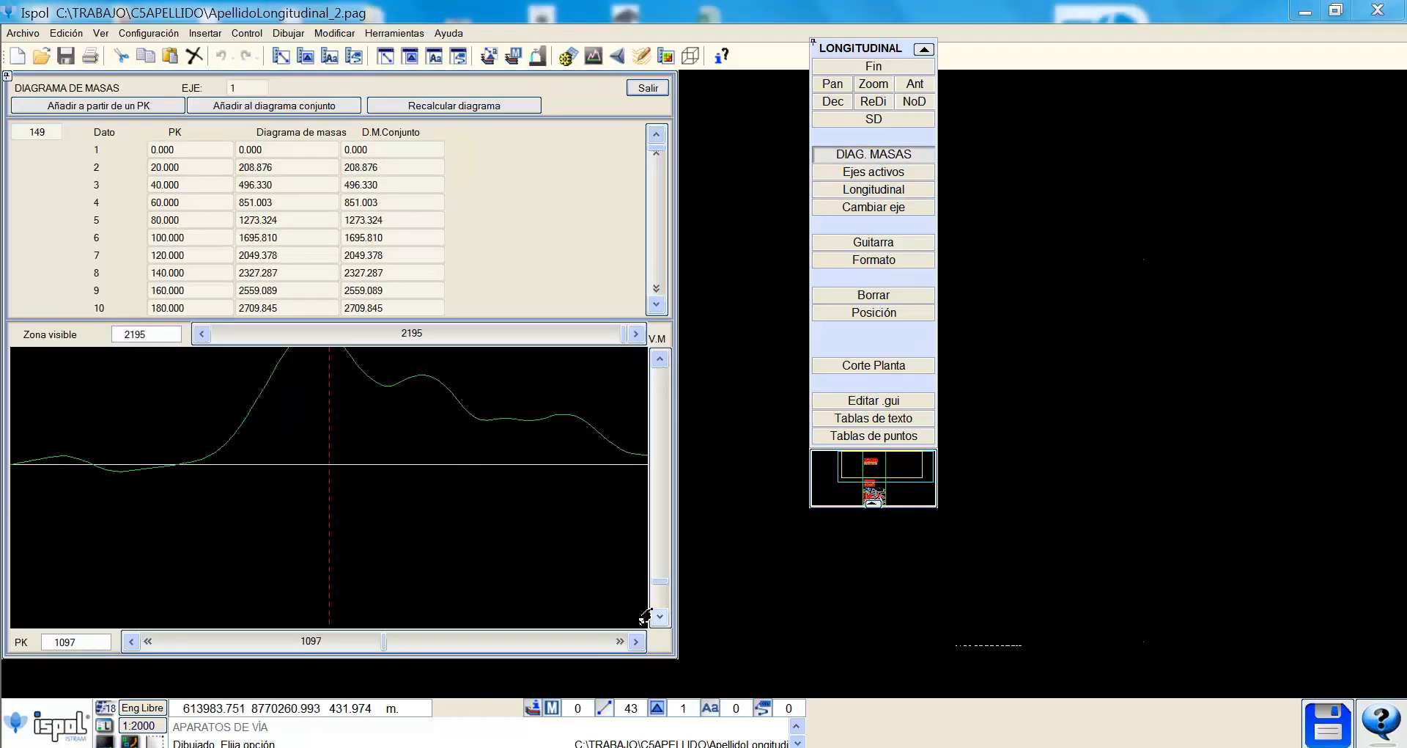
drag(663, 582, 664, 573)
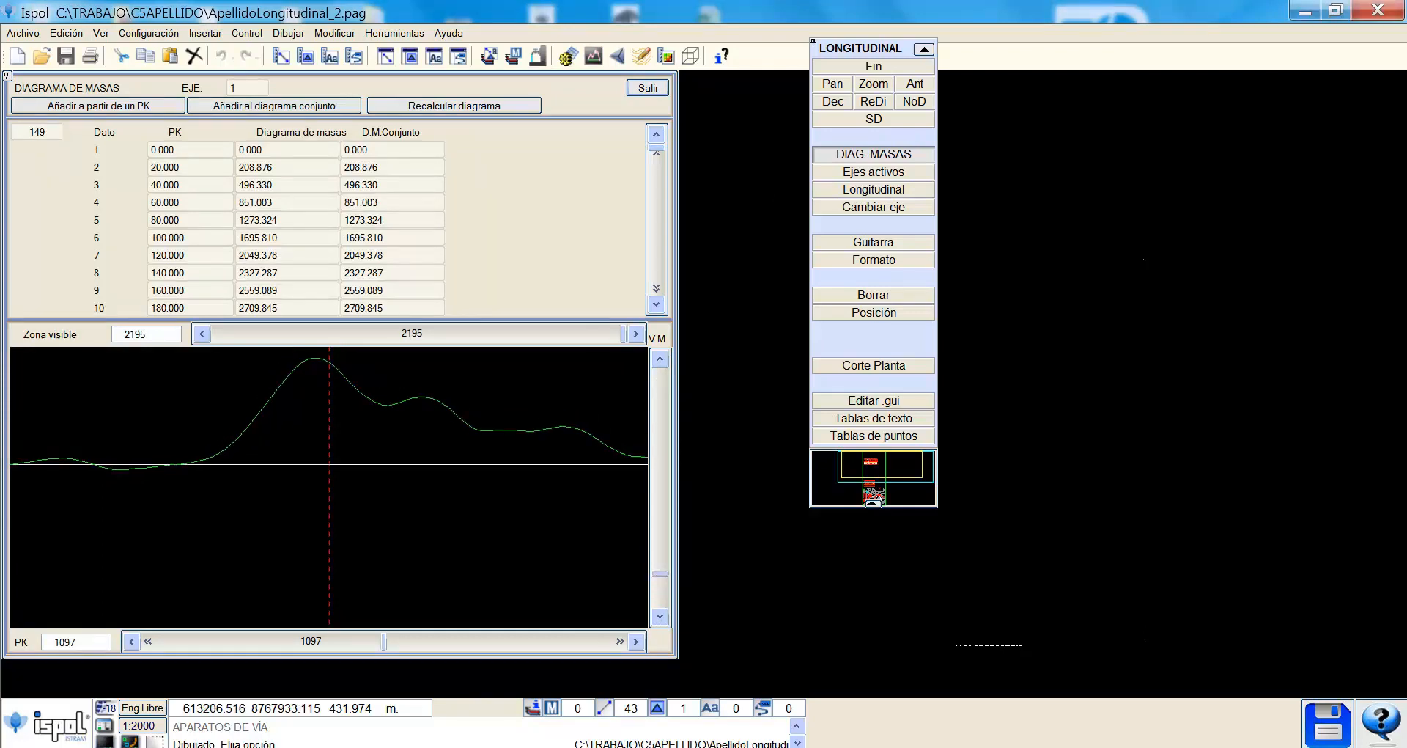
click(483, 747)
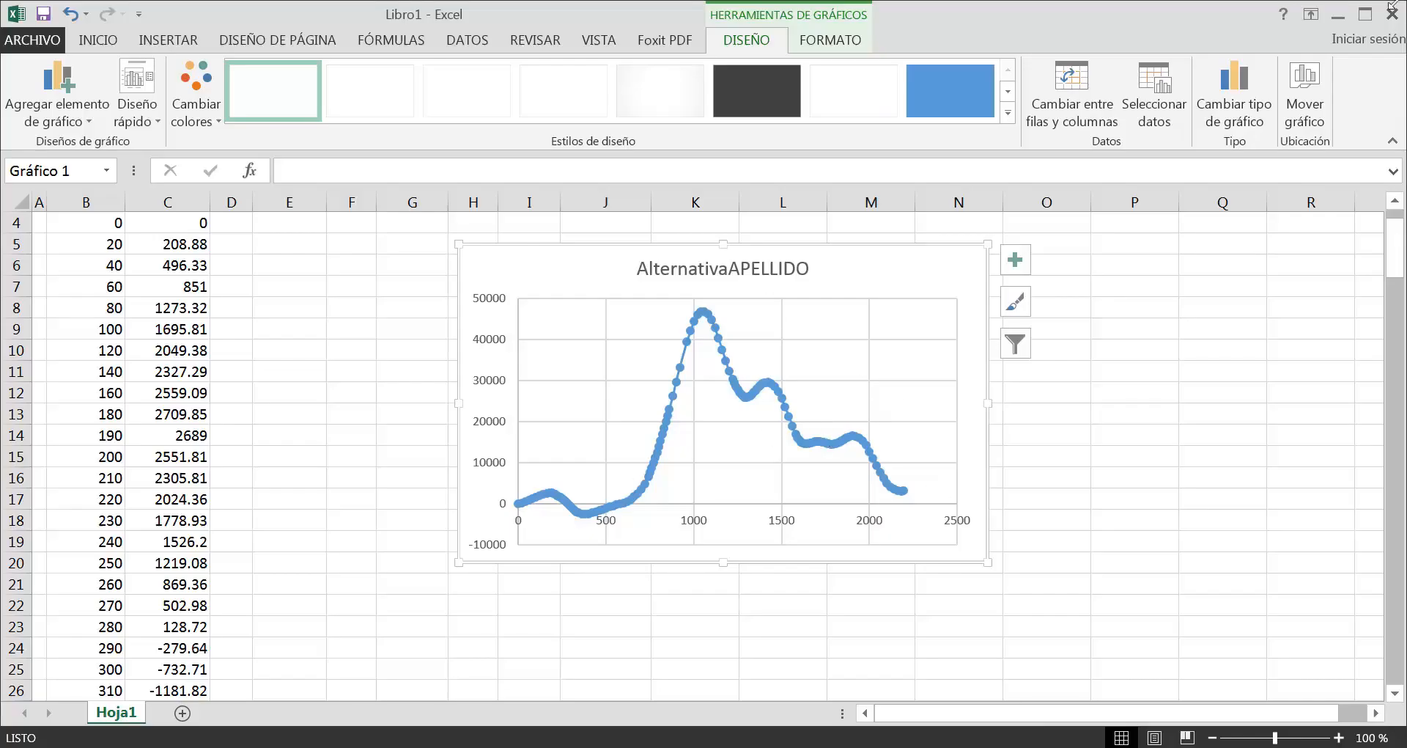
click(1339, 15)
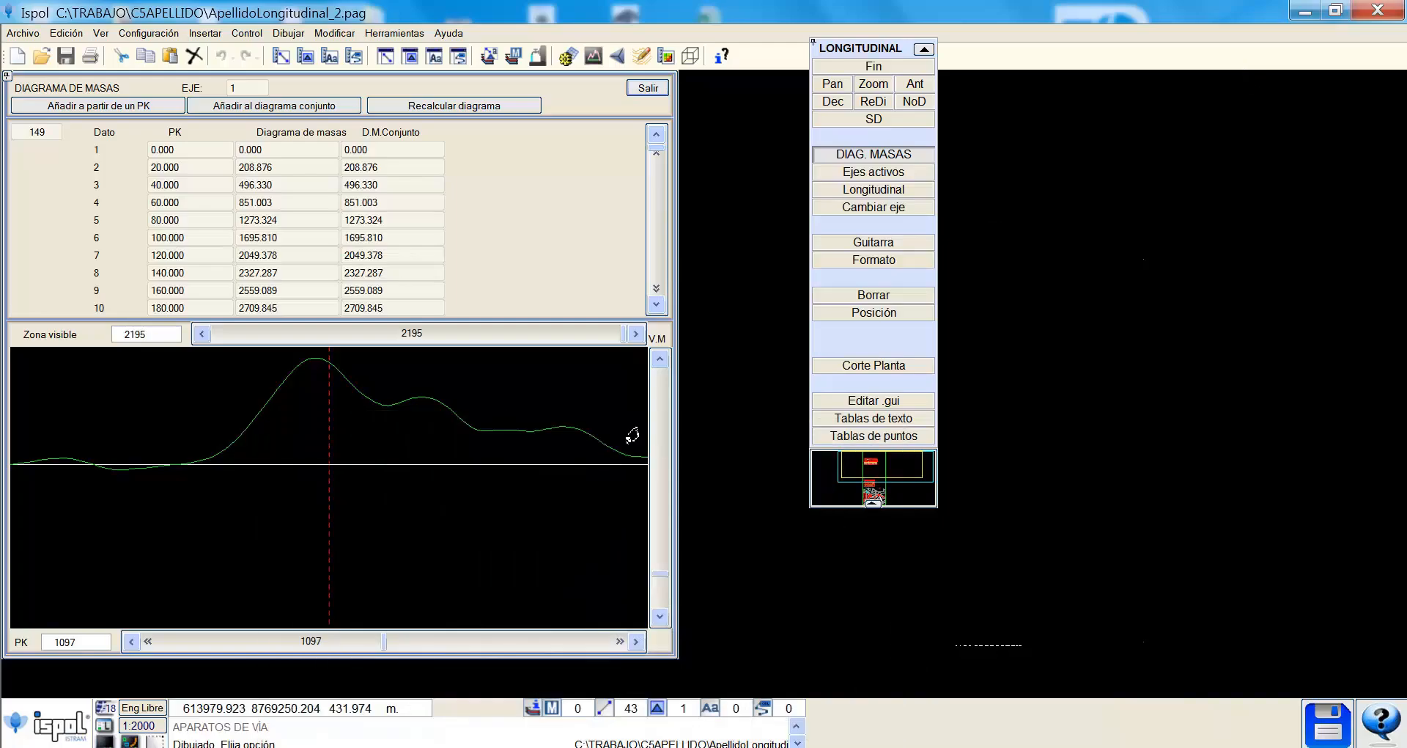
Start the cross-section drawing from file, using ISPOL1.per in the C5APELLIDO folder as the data.
click(872, 66)
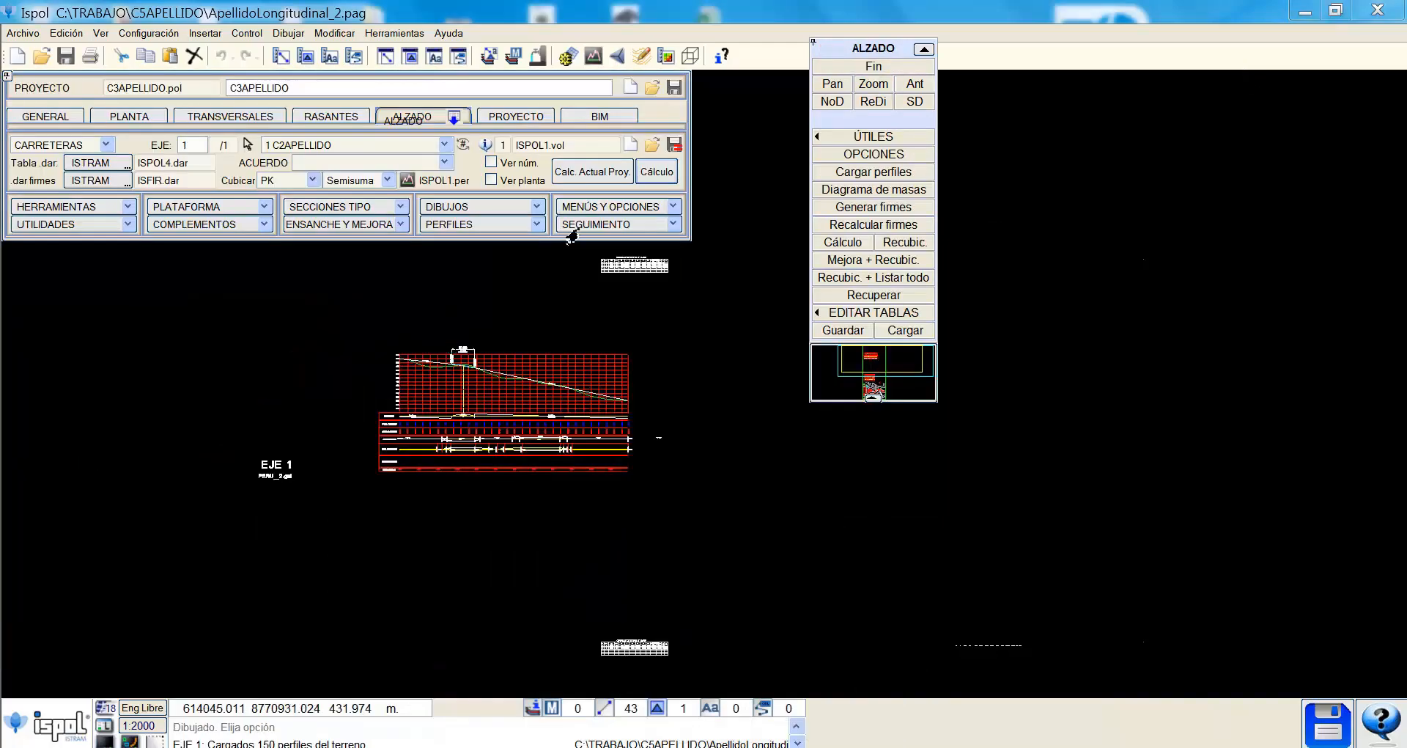
click(509, 209)
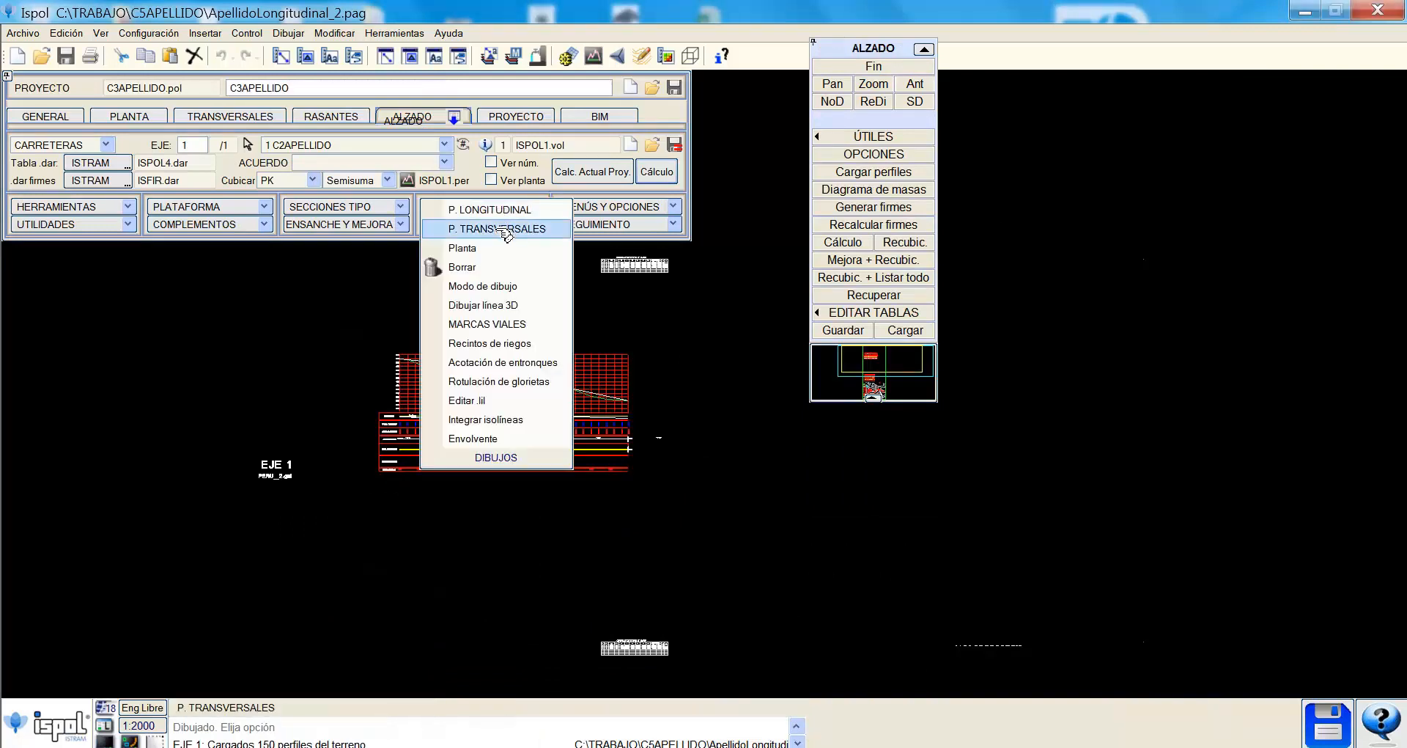
click(506, 229)
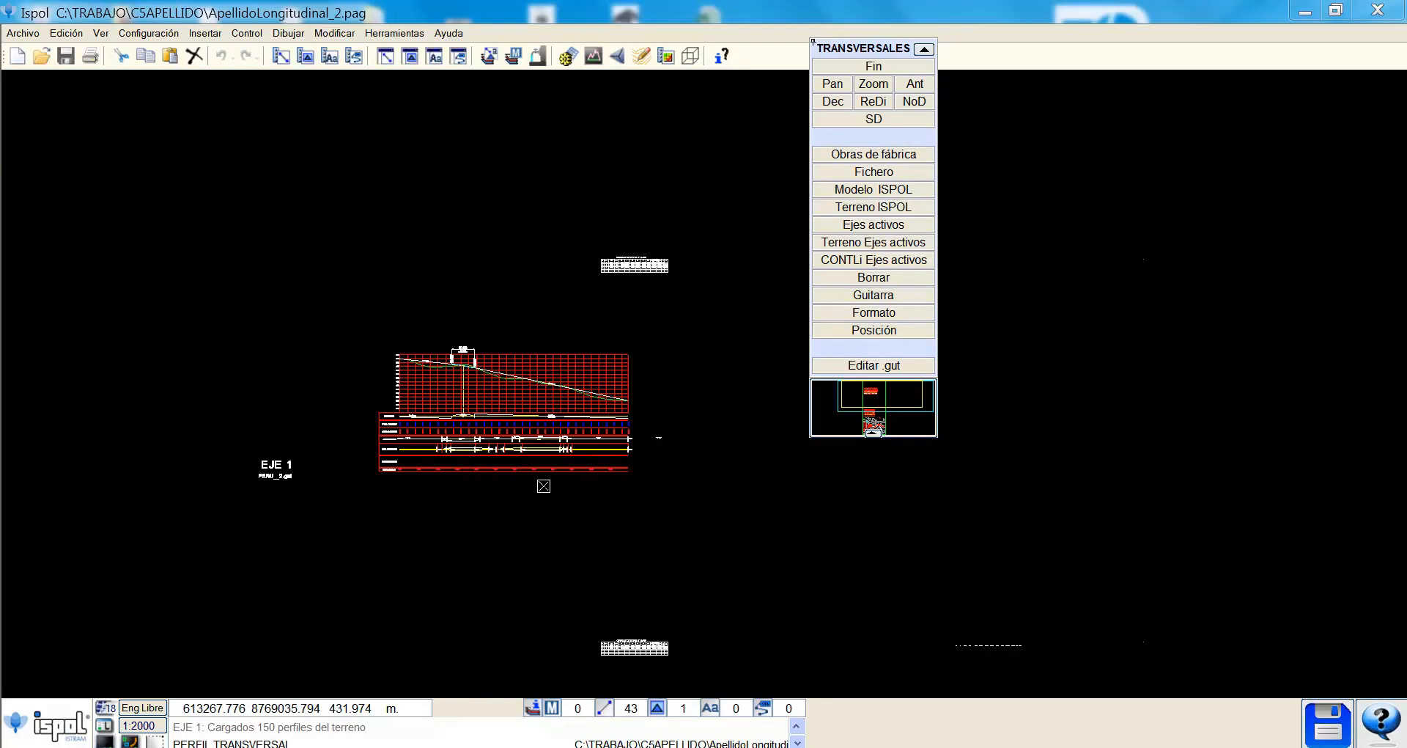
click(868, 178)
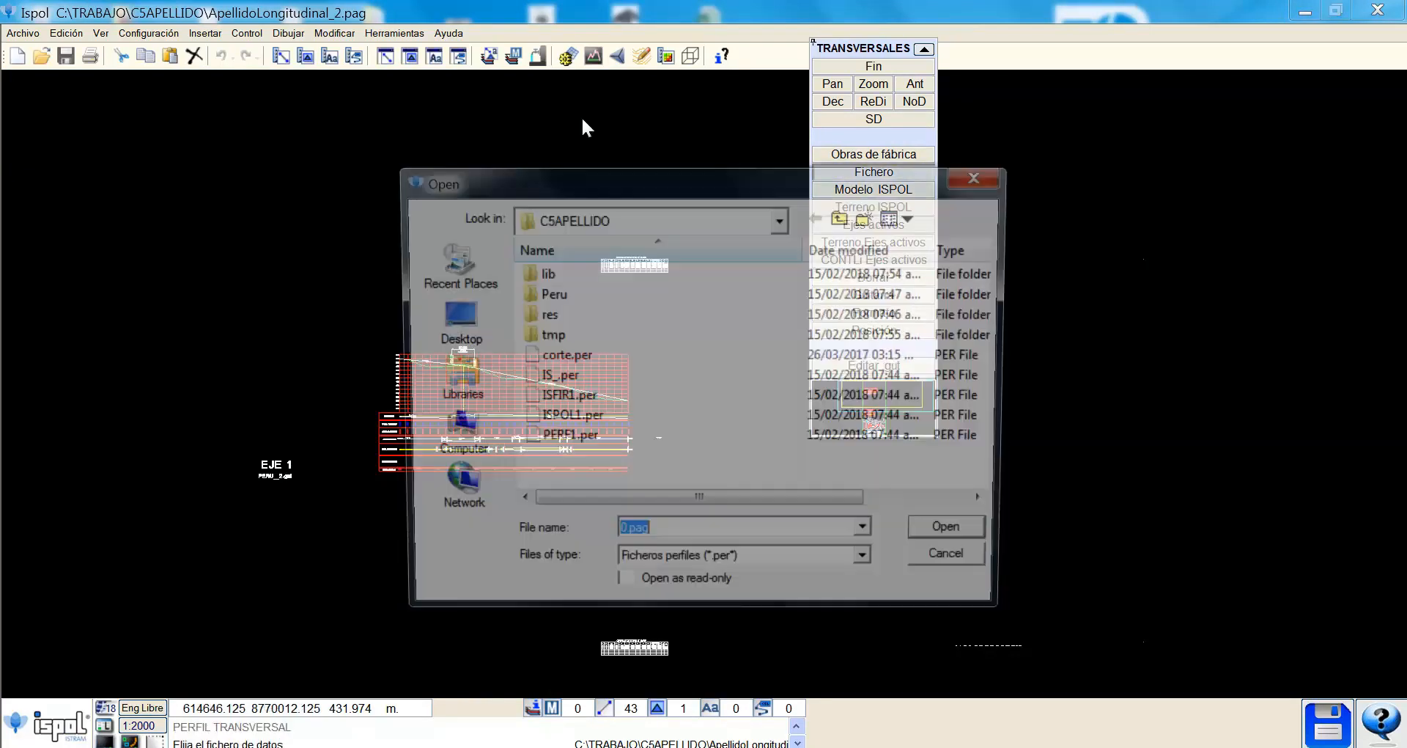
click(567, 422)
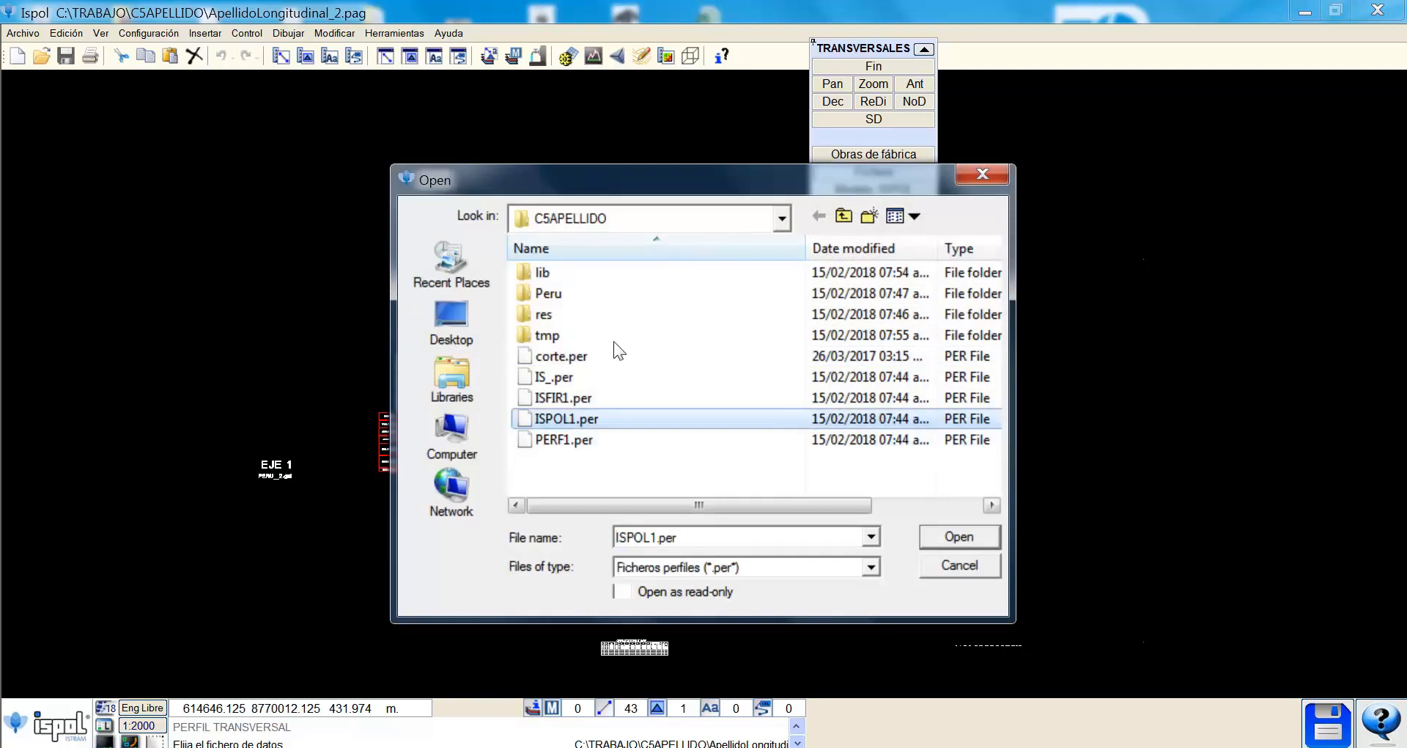
click(962, 536)
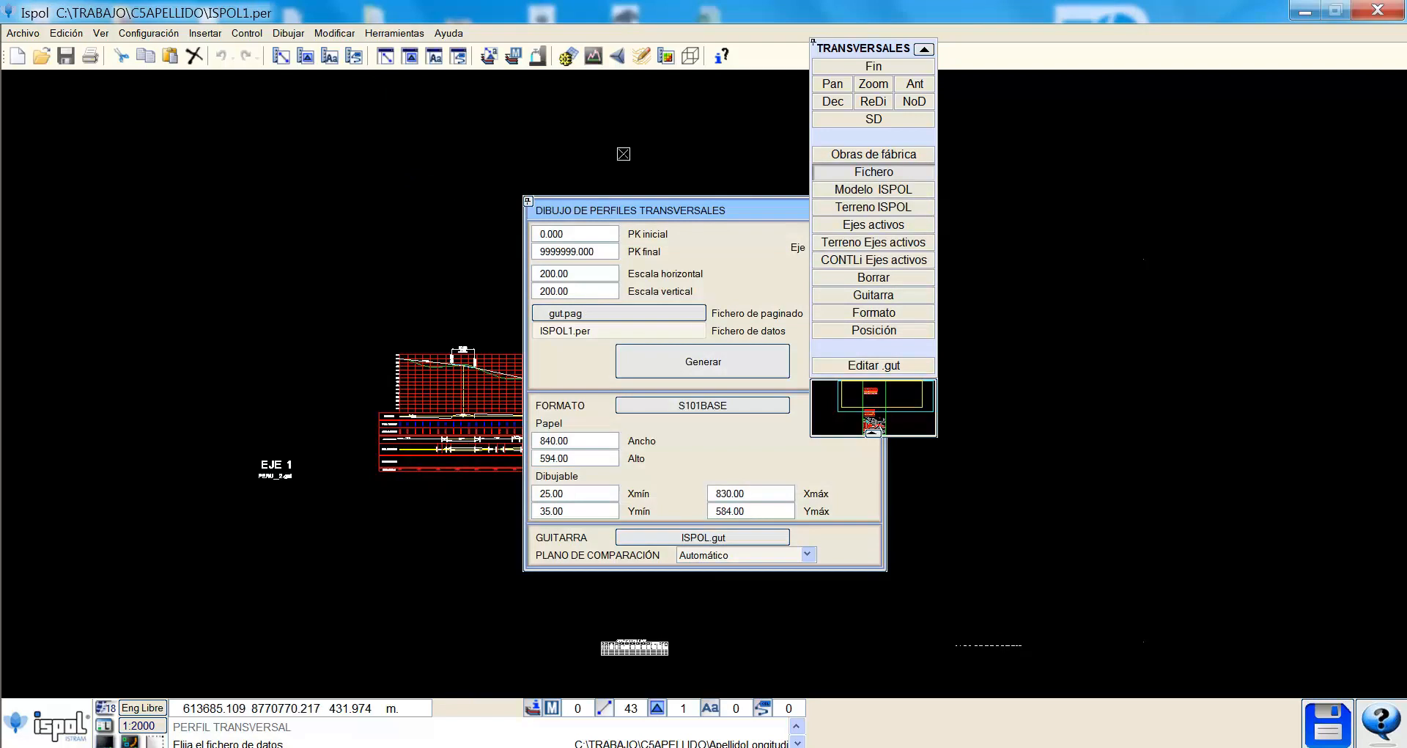
Set the cross-section drawing's horizontal and vertical scales to 500.
drag(634, 209, 372, 171)
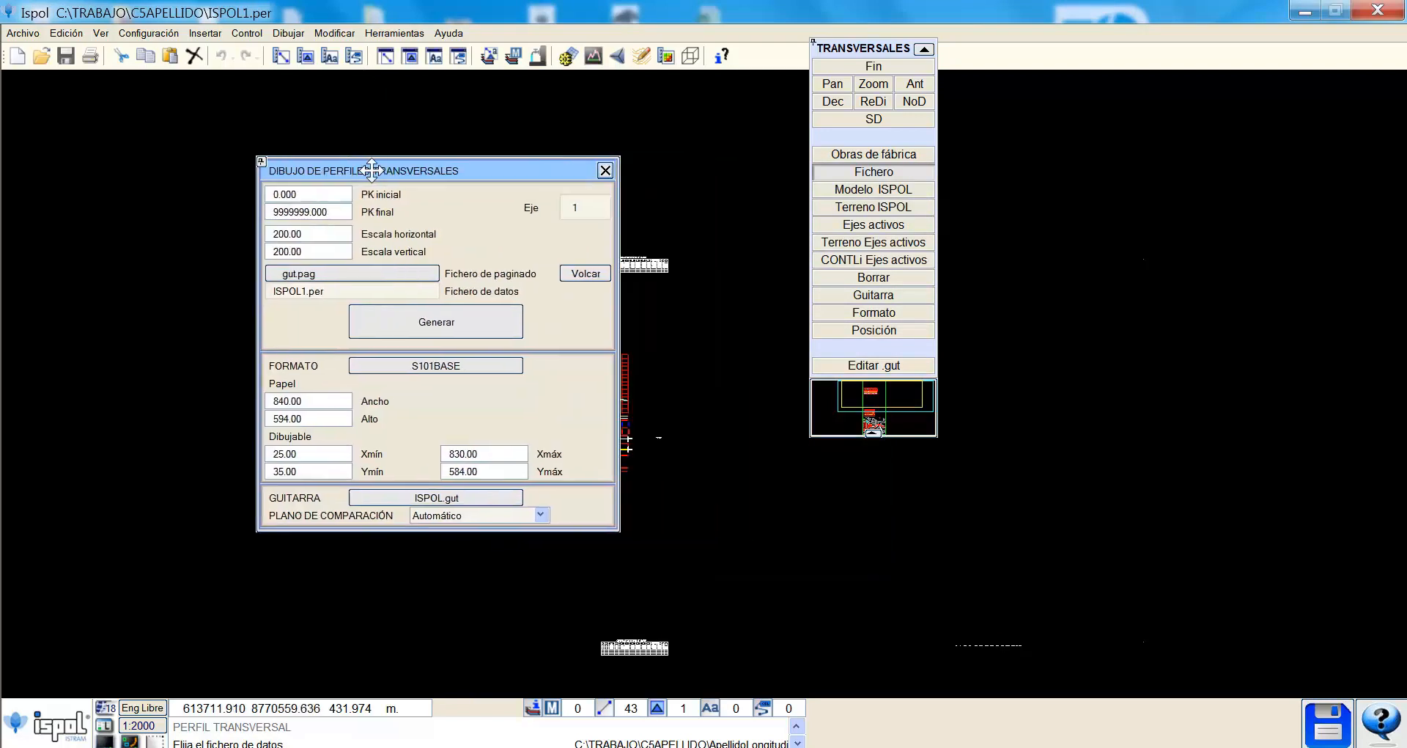
click(328, 238)
text(50)
click(319, 253)
text(500)
click(320, 239)
Name the cross sections' pagination file ApellidoST.pag in the C5APELLIDO folder.
click(312, 276)
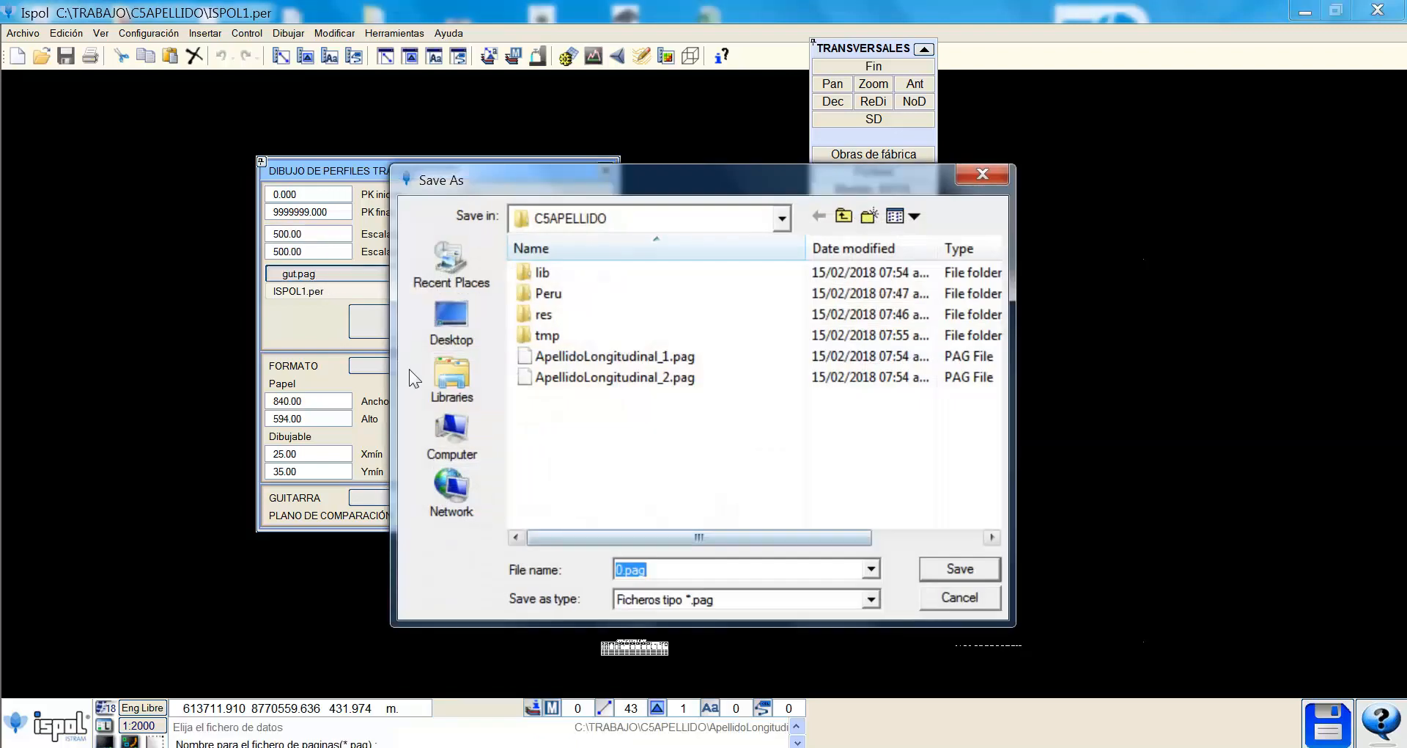
click(622, 570)
text(Ape)
text(llif)
text(oST)
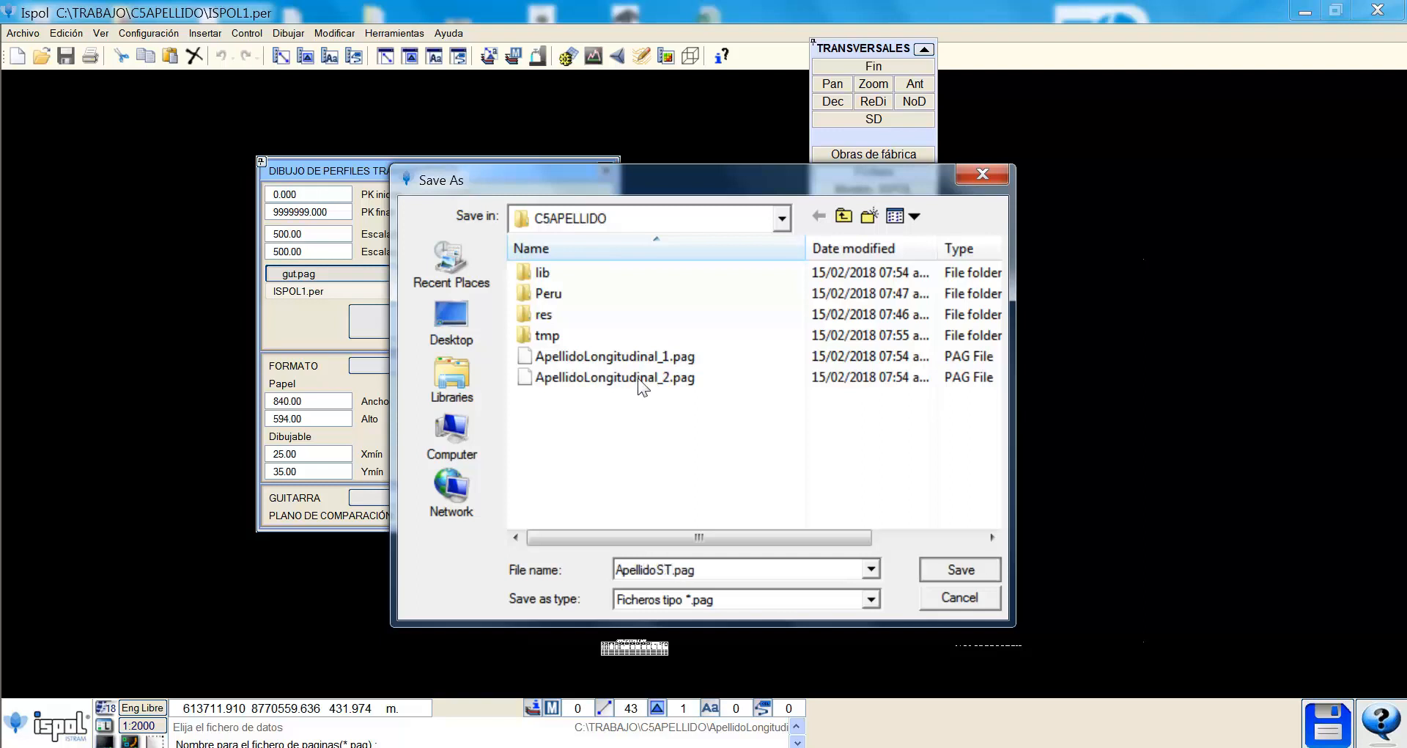
key(Return)
Set the cross sections' sheet format to ISO A0 paper with the S100 title block.
click(354, 306)
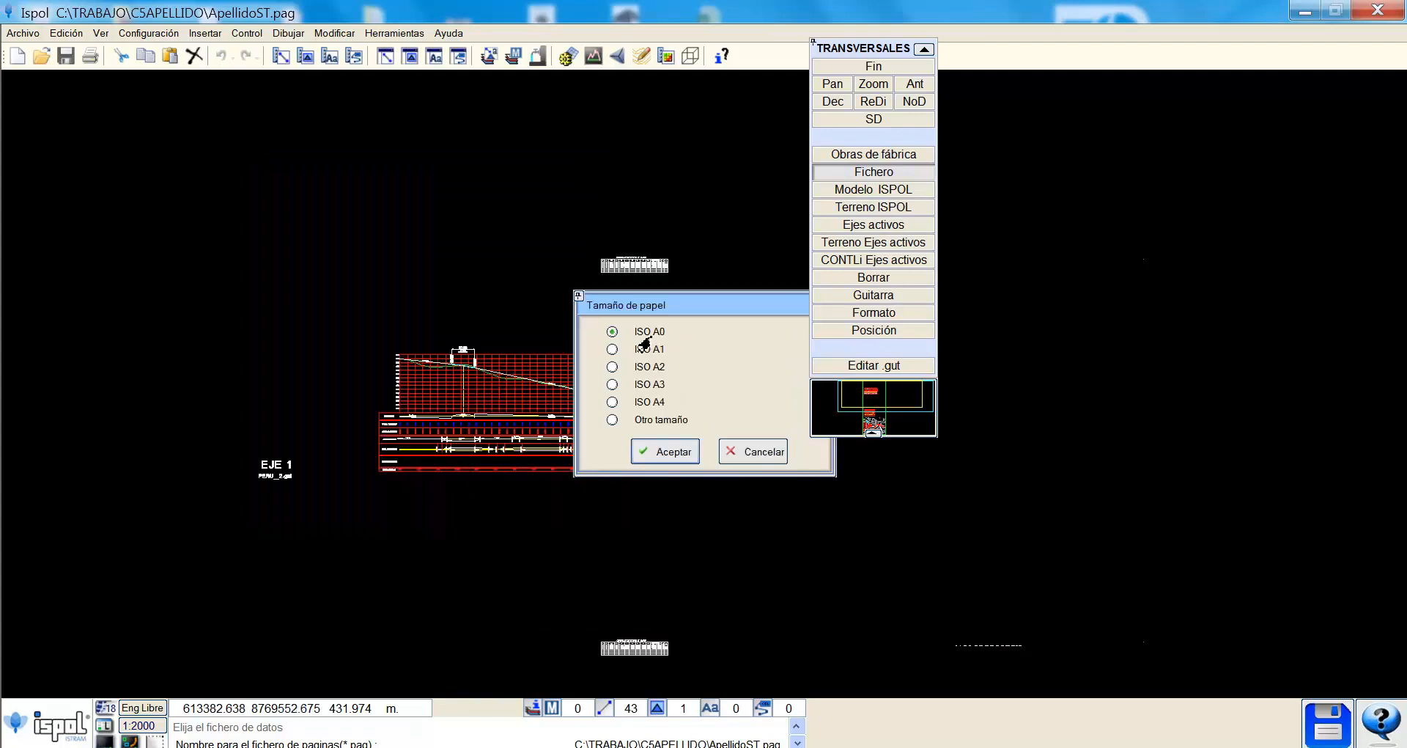
click(665, 451)
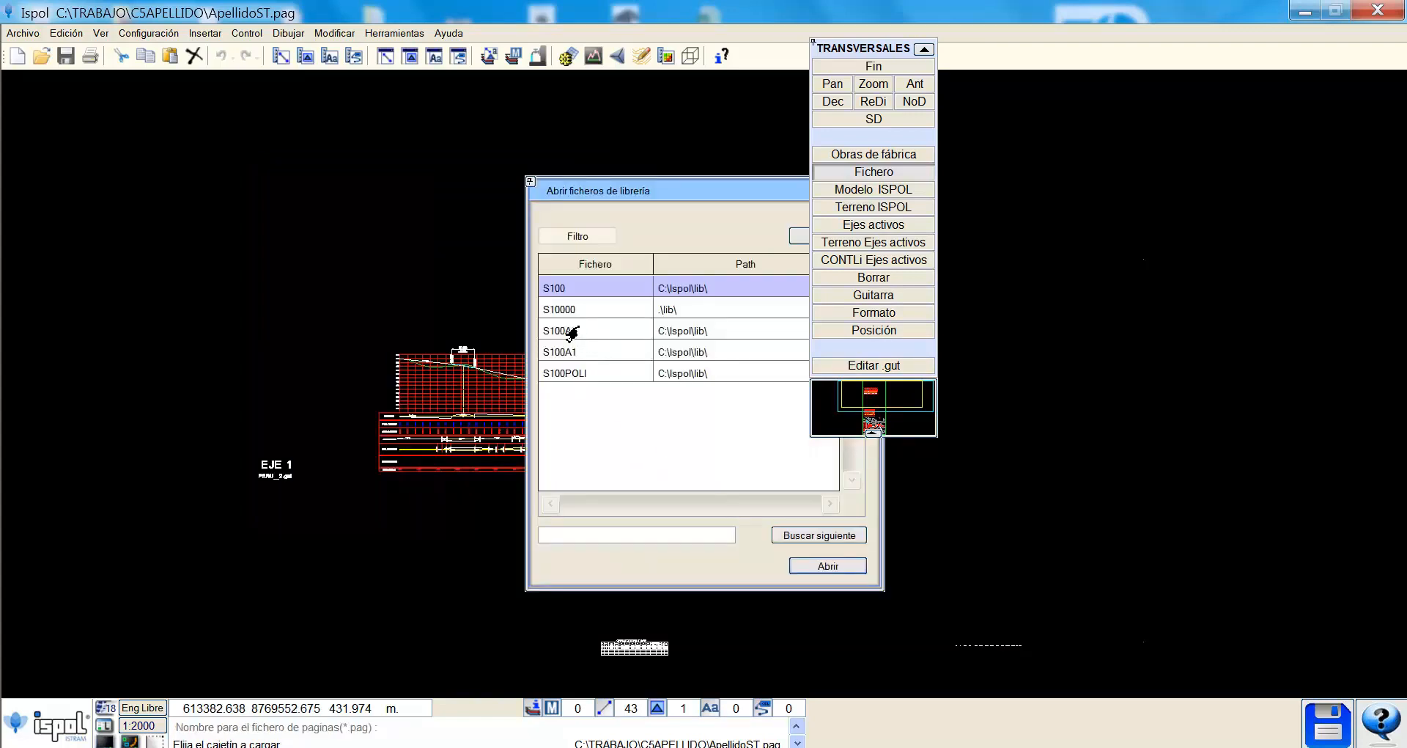
click(821, 569)
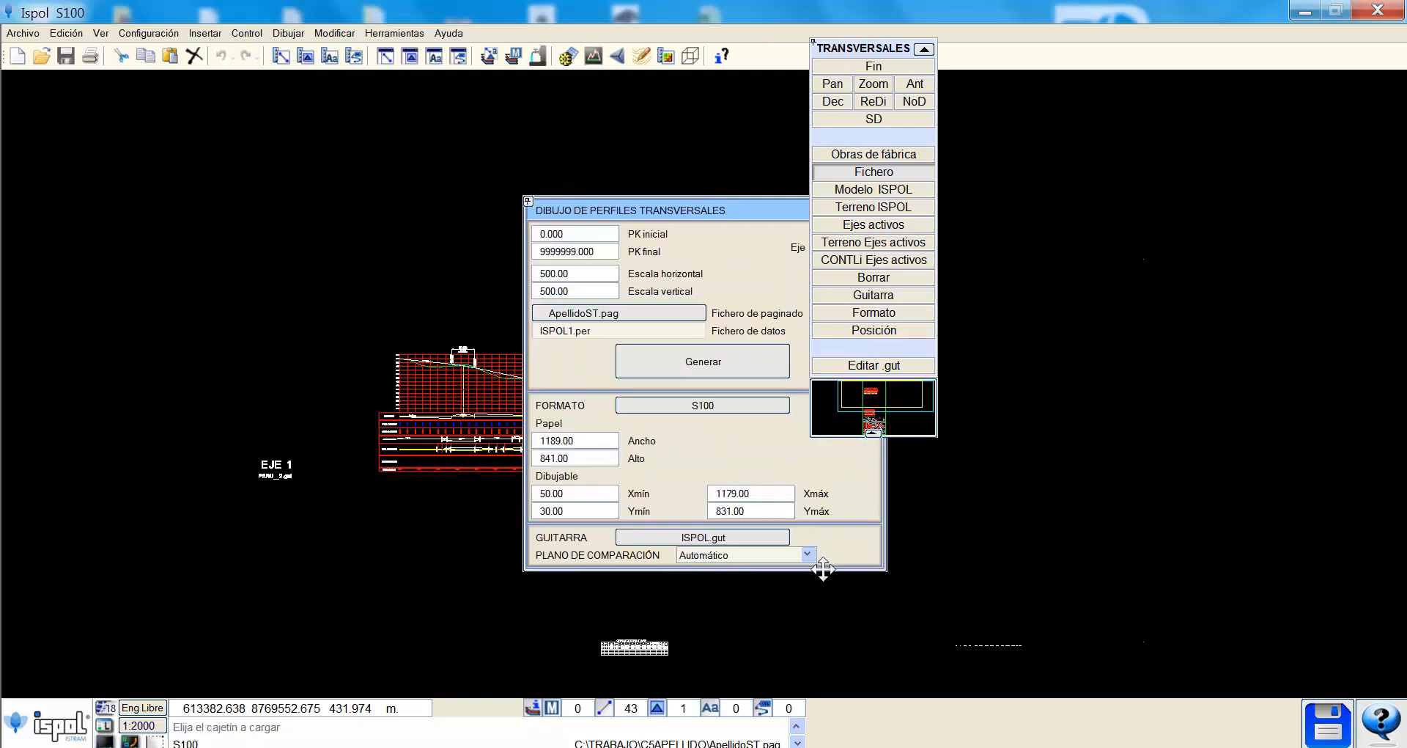
Load PERU_2.gut from the library as the cross sections' data band (guitarra) and generate the cross-section drawings.
click(667, 539)
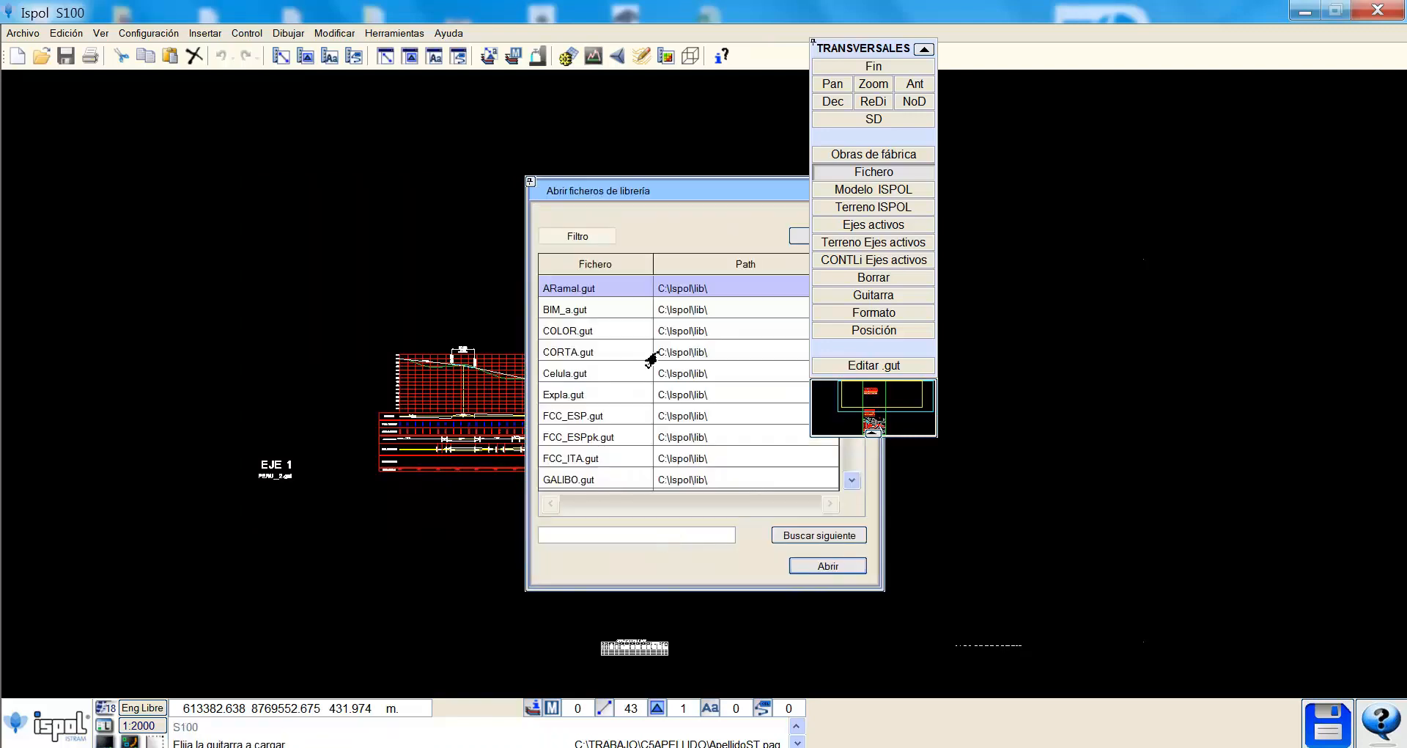
scroll(619, 422, down, 5)
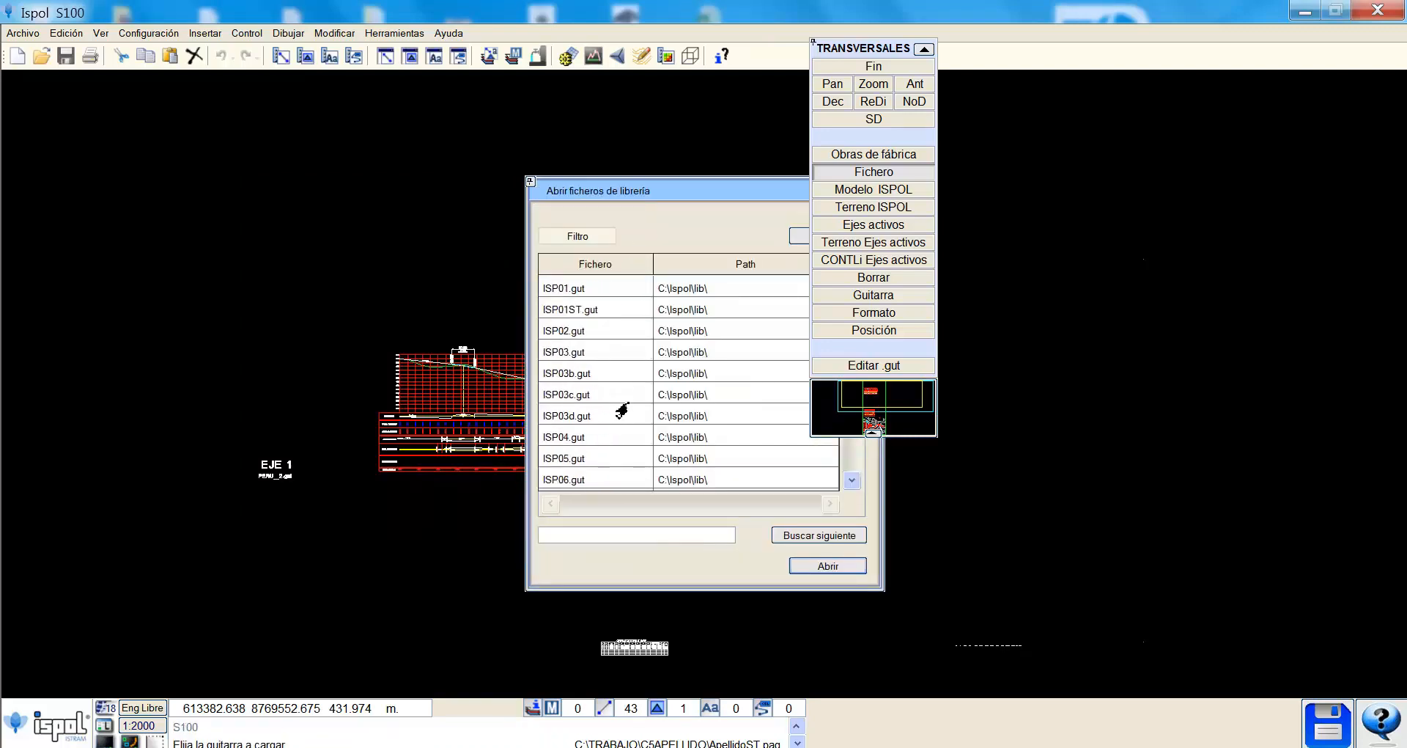
click(568, 416)
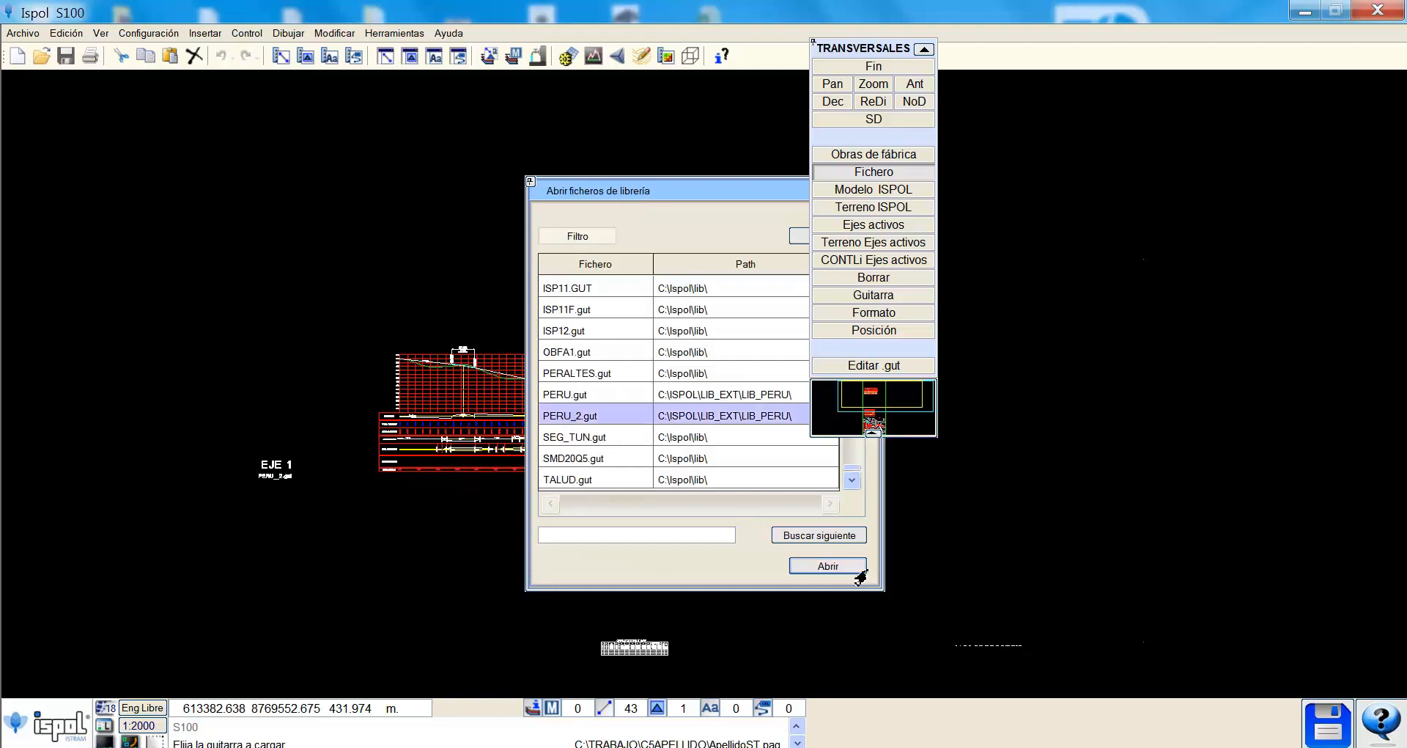
click(828, 566)
drag(647, 217, 369, 188)
click(407, 335)
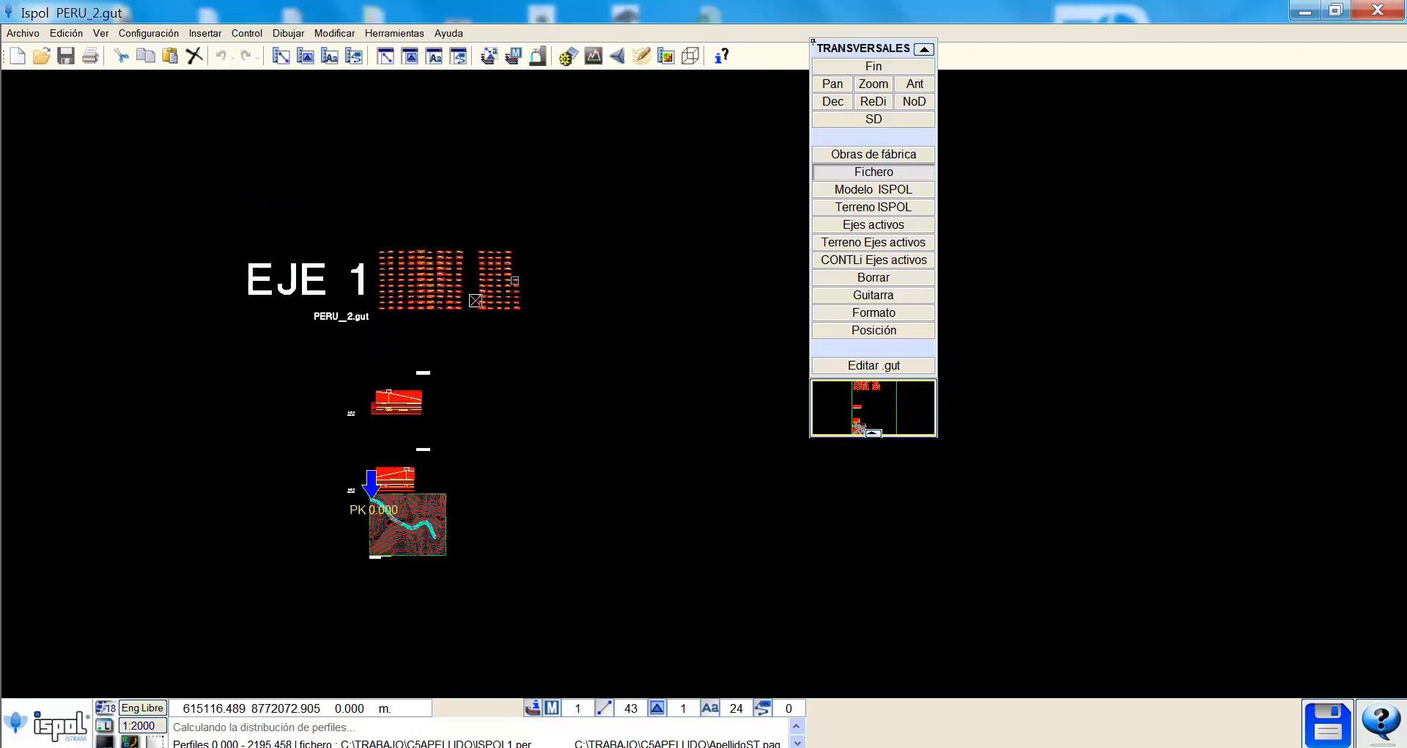
Create a new print mode named ApellidoPerfLong that plots by pen (Pluma) instead of colour.
mouse_move(475, 301)
click(91, 57)
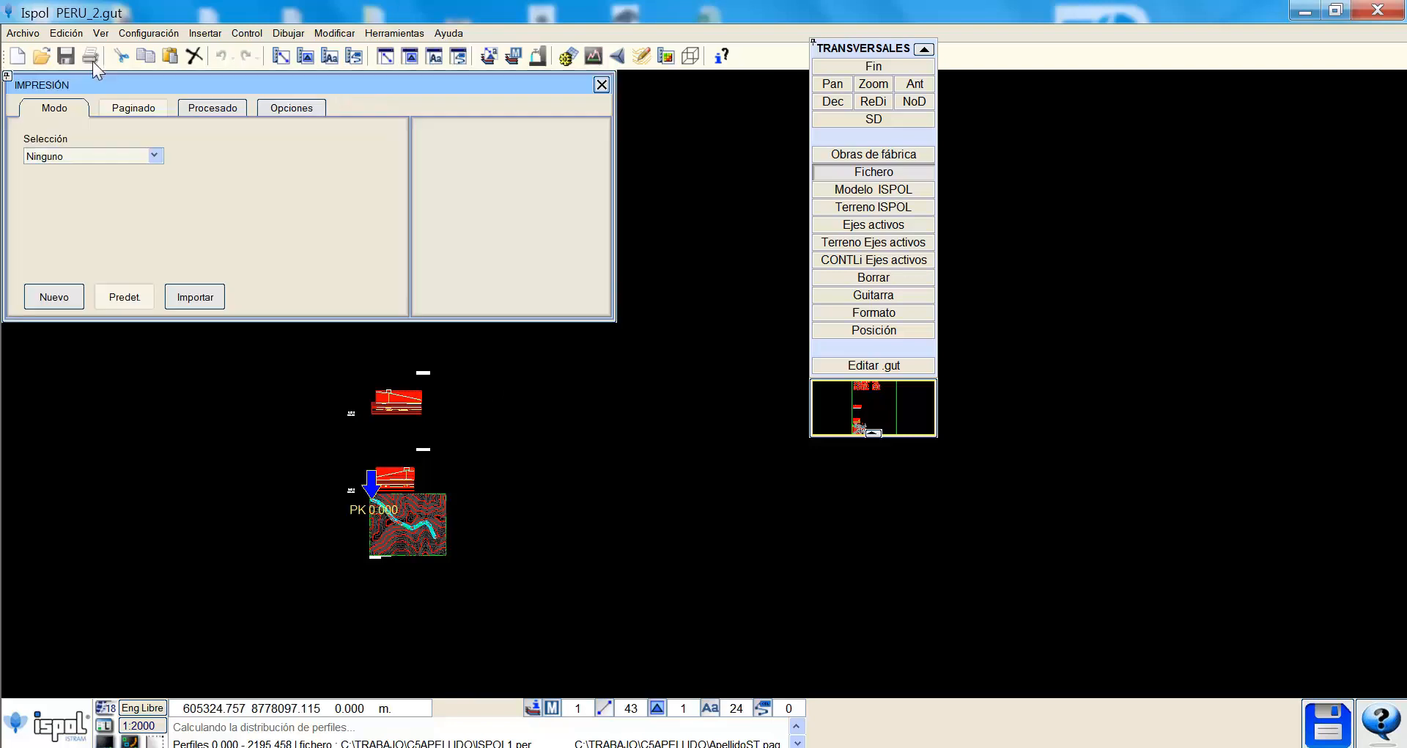
click(48, 296)
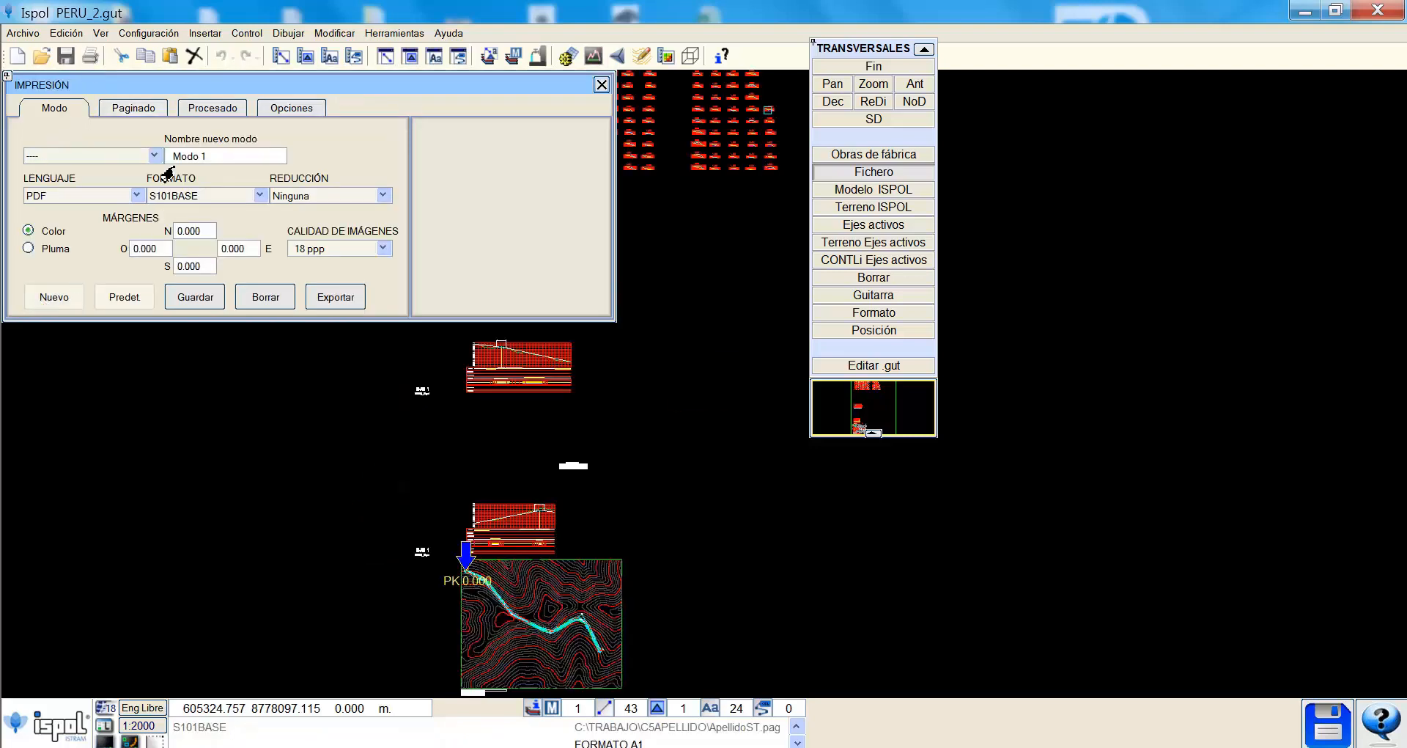
click(230, 157)
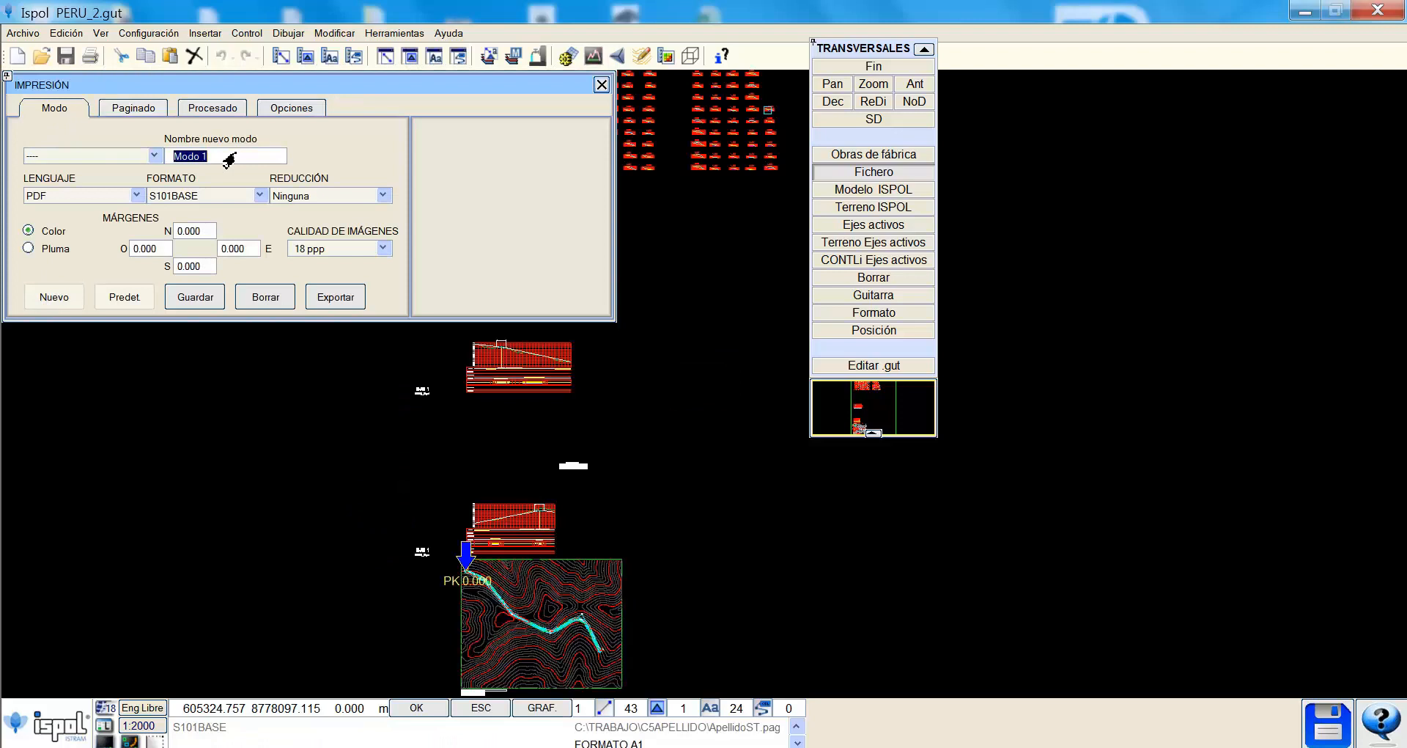
text(Ap)
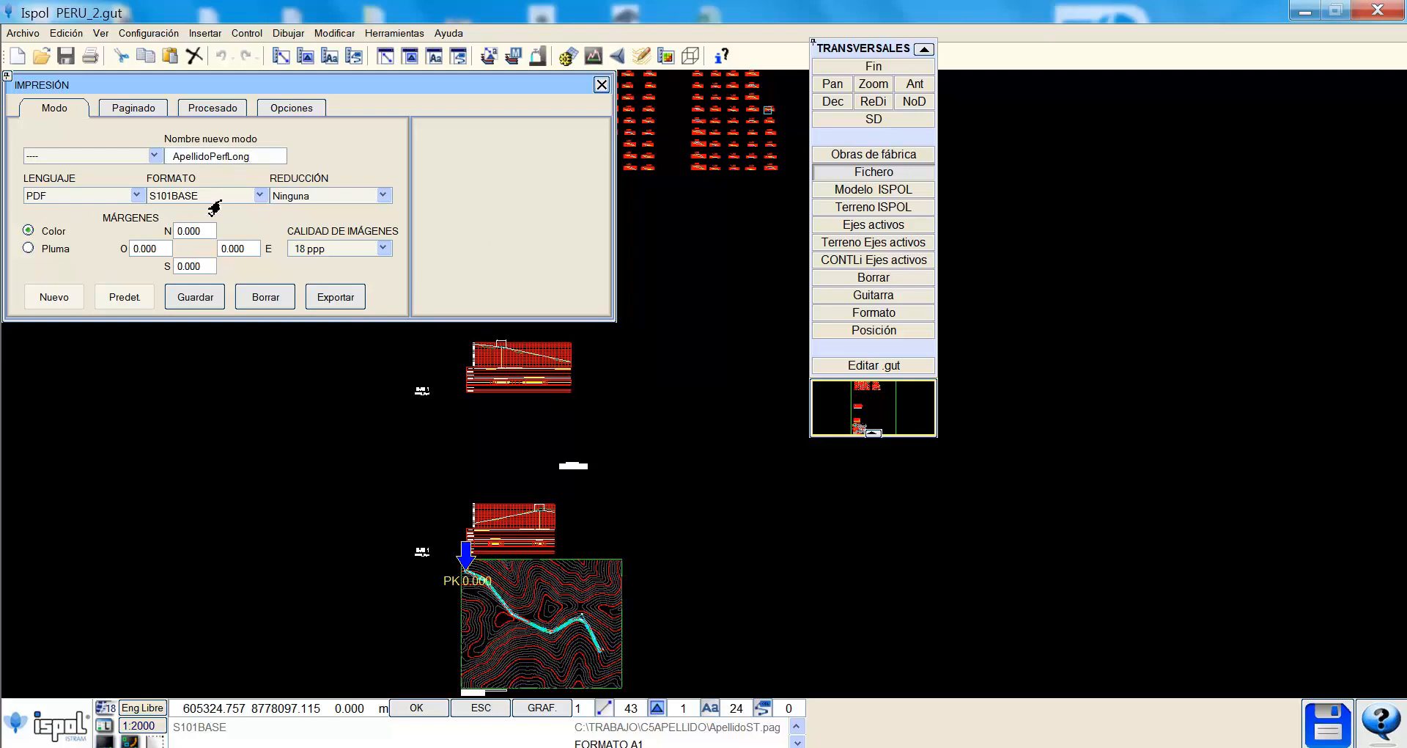
click(50, 250)
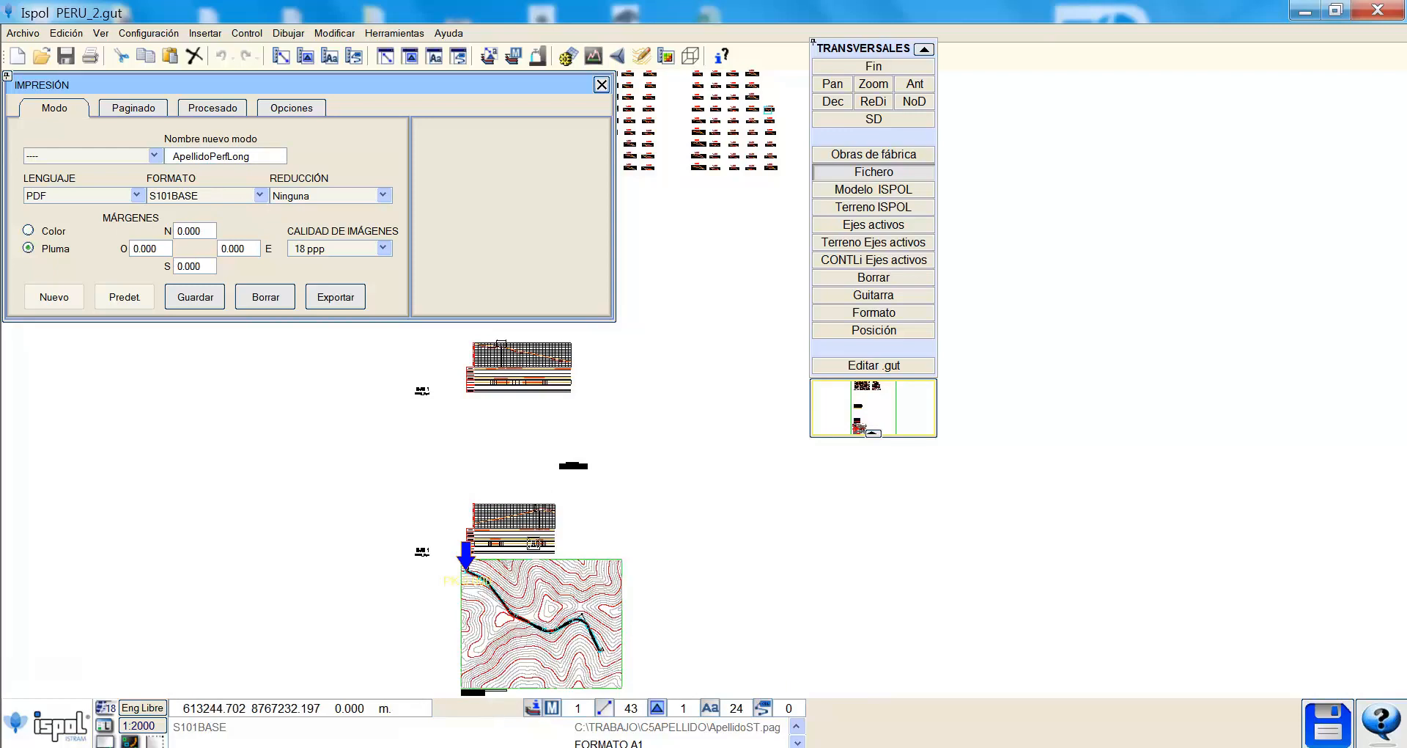
Load the ApellidoLongitudinal_1.pag pagination file from the C5APELLIDO folder for printing.
click(132, 110)
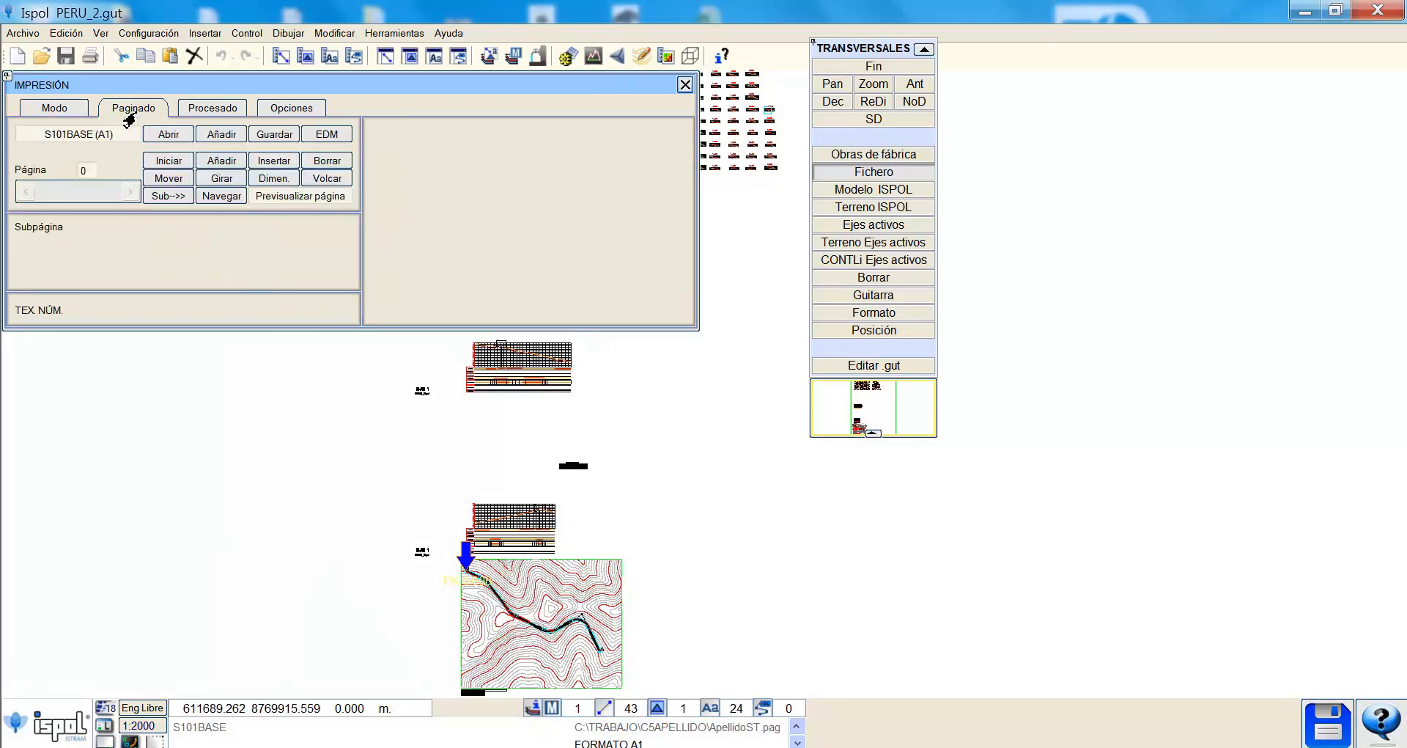
click(167, 135)
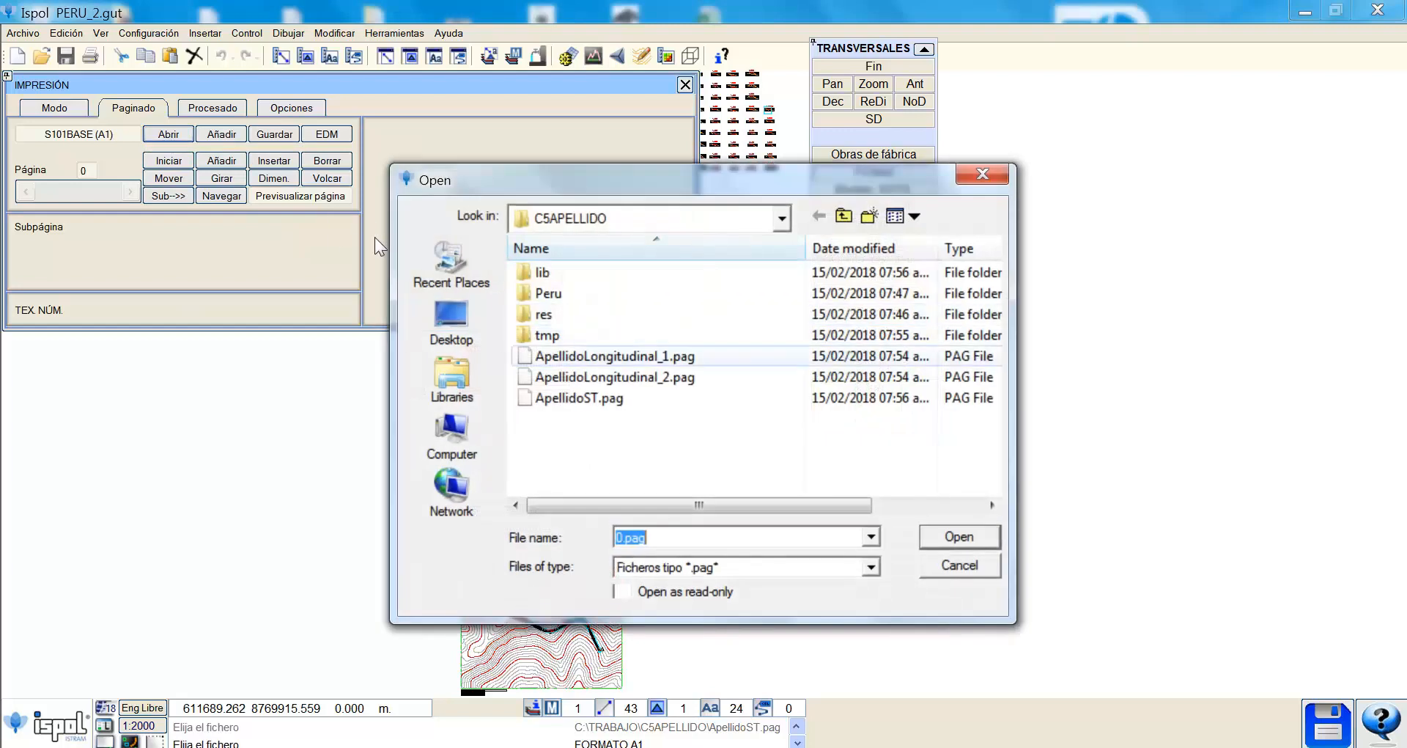
click(374, 238)
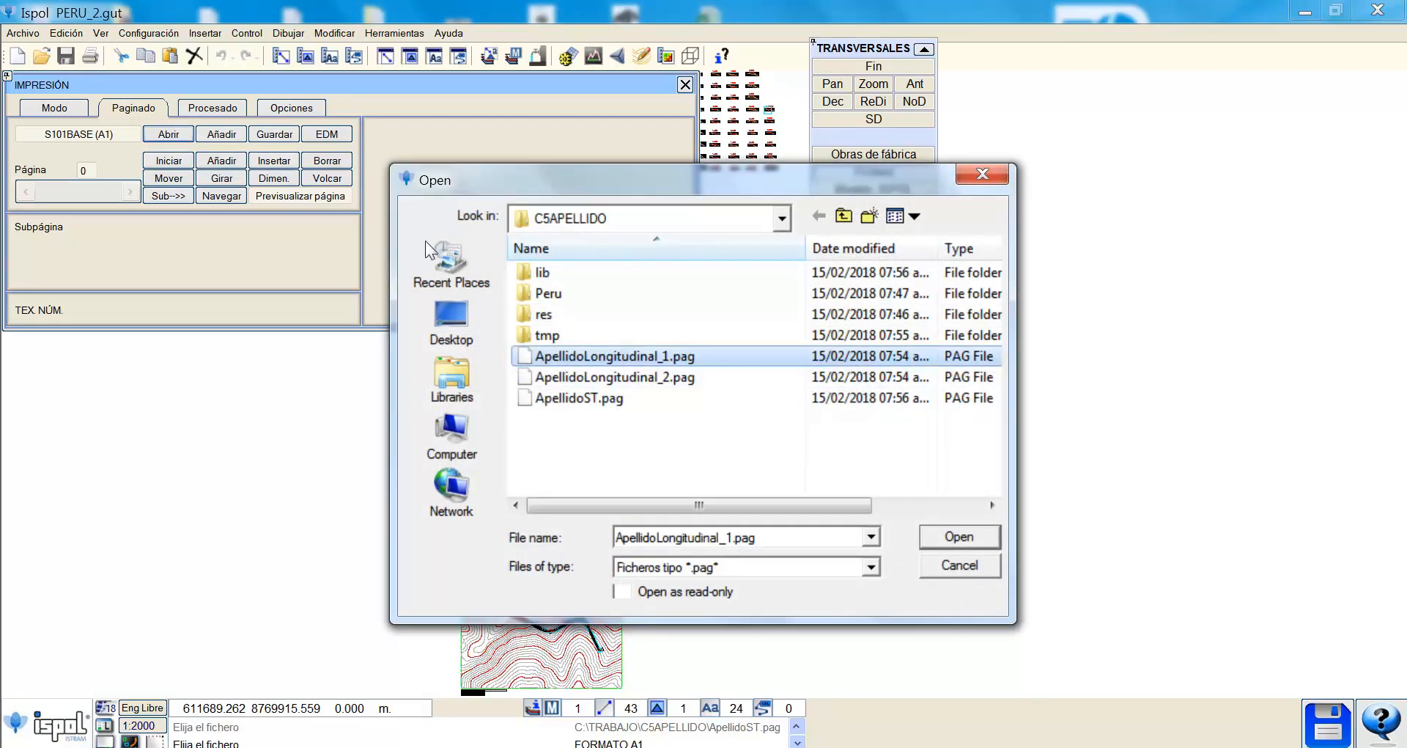
click(955, 542)
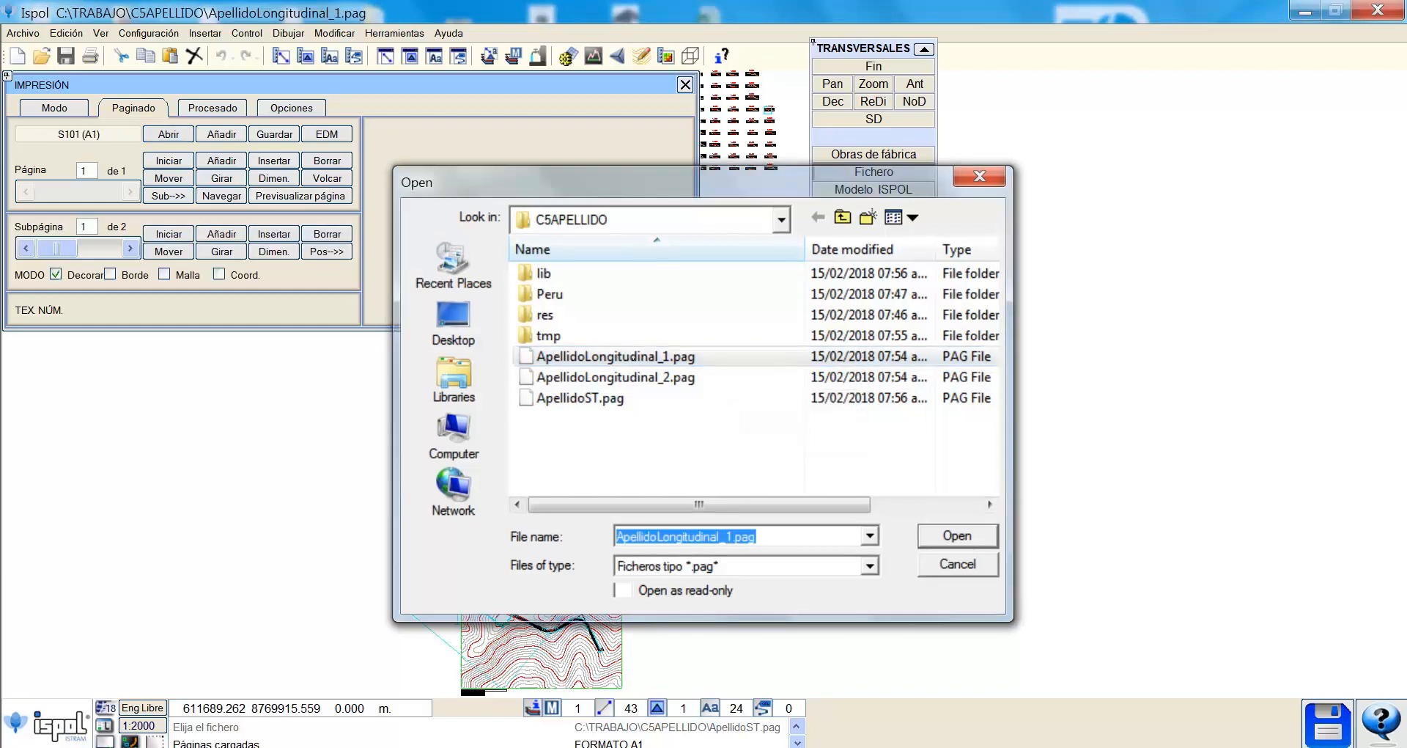
Select subpage 2 of the longitudinal sheet and shift the rotated plan frame southeast along the start of the road.
scroll(494, 484, up, 4)
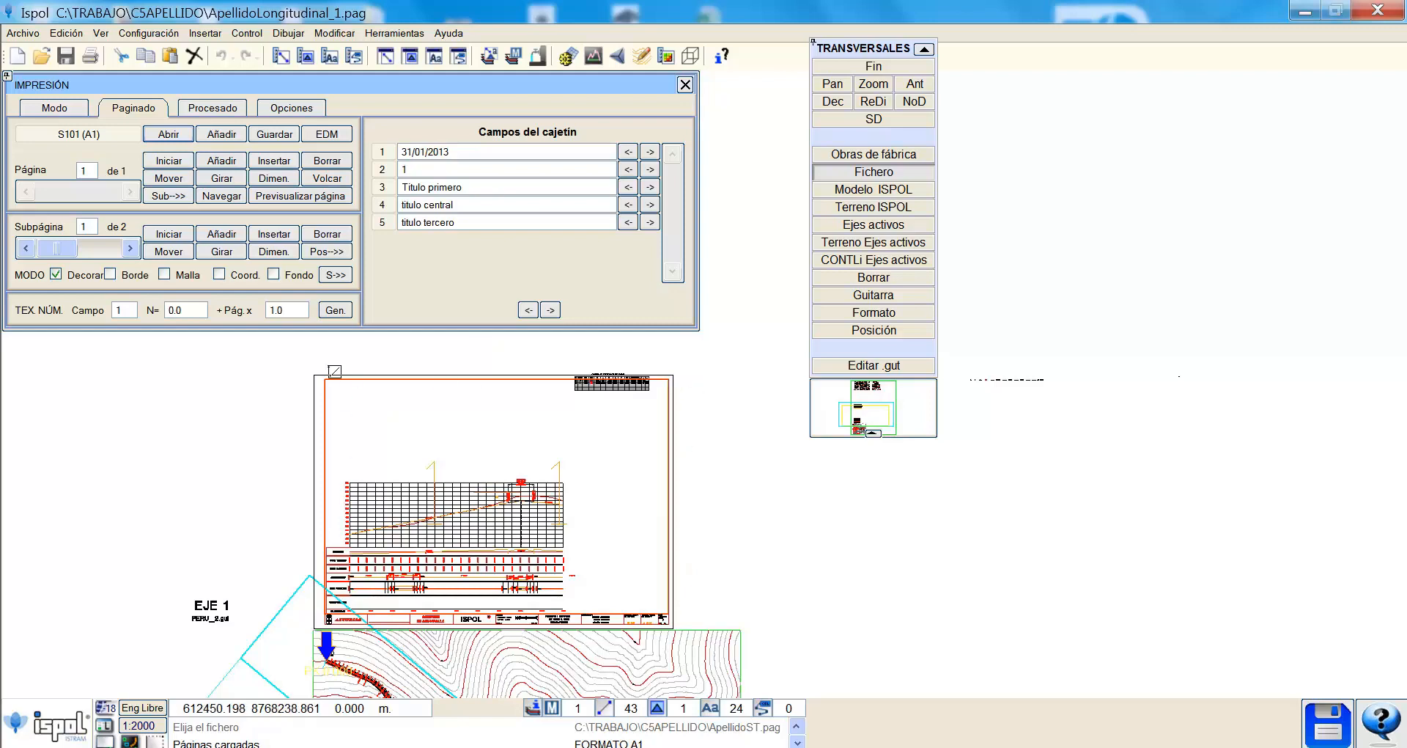
scroll(531, 362, down, 4)
scroll(433, 613, up, 2)
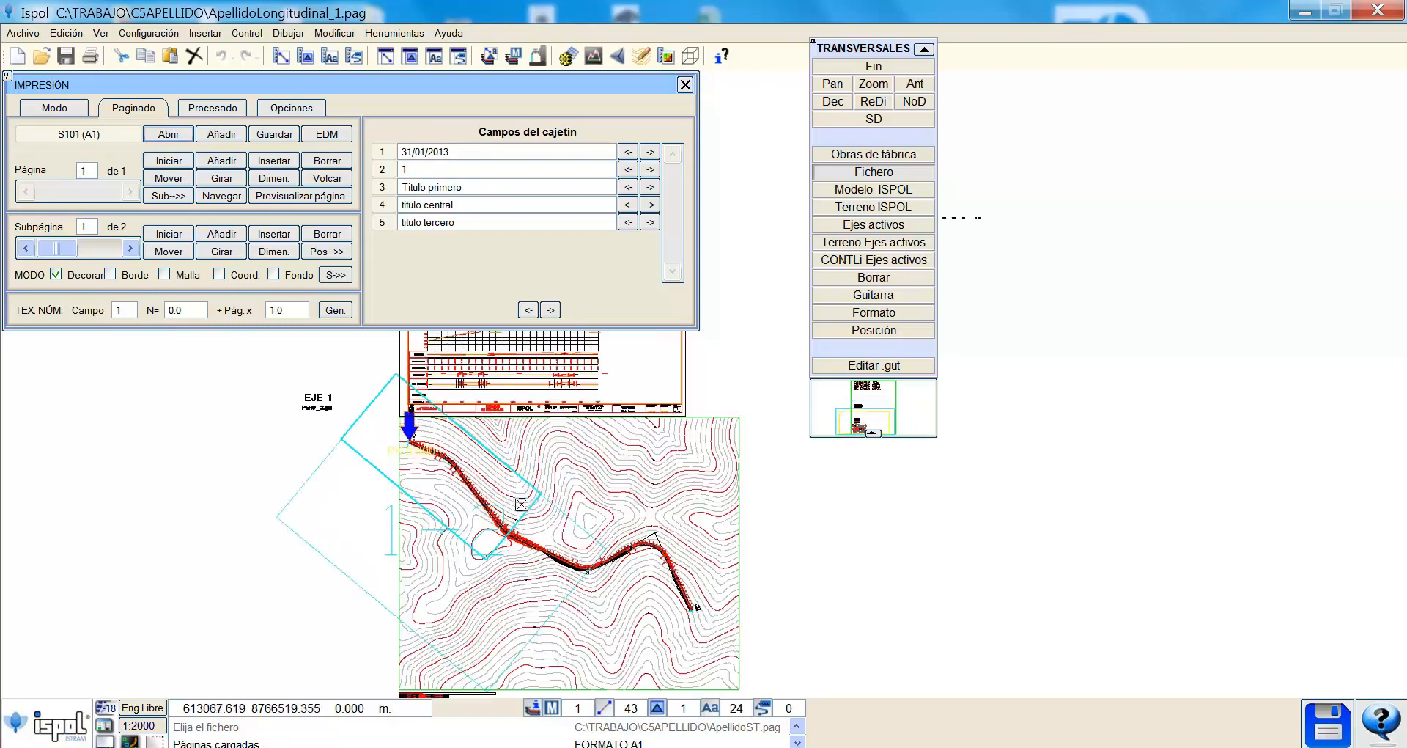
scroll(487, 403, up, 3)
scroll(426, 557, down, 4)
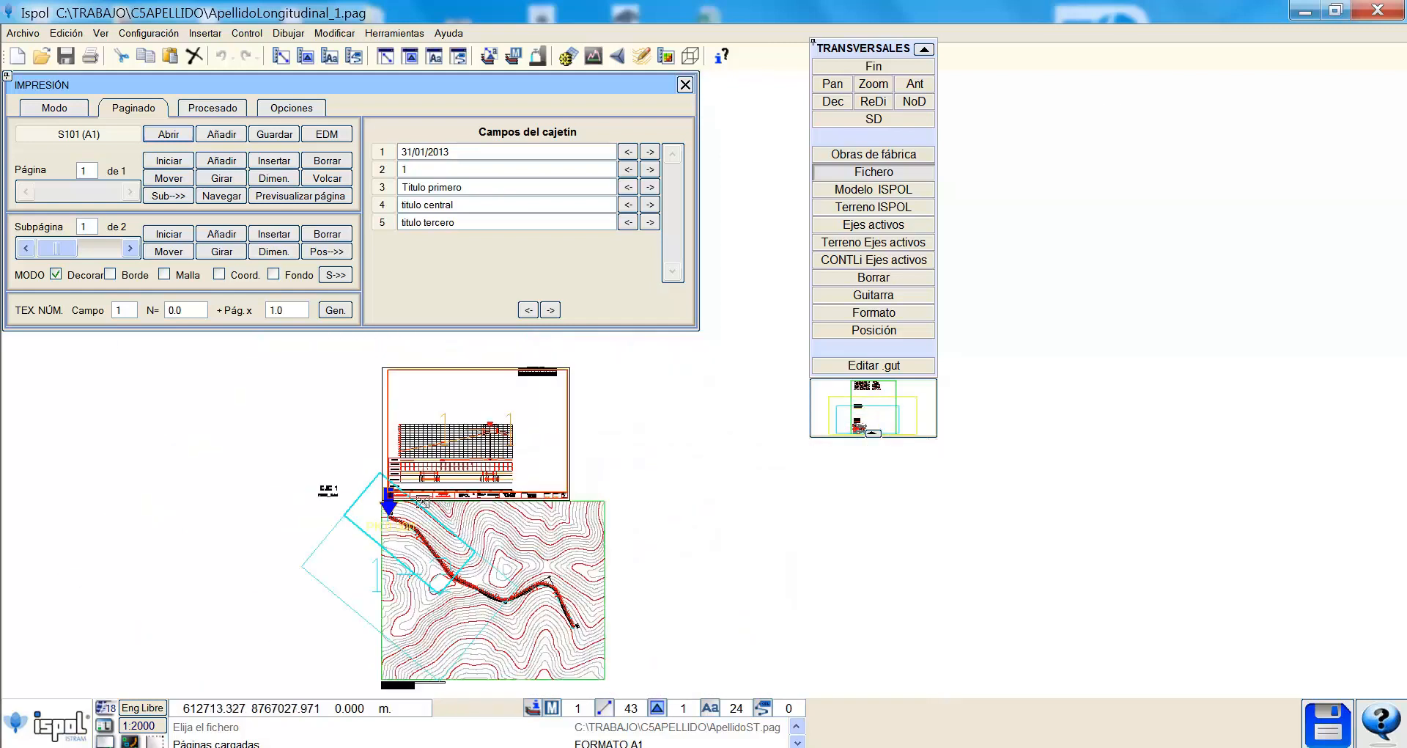
scroll(430, 520, up, 3)
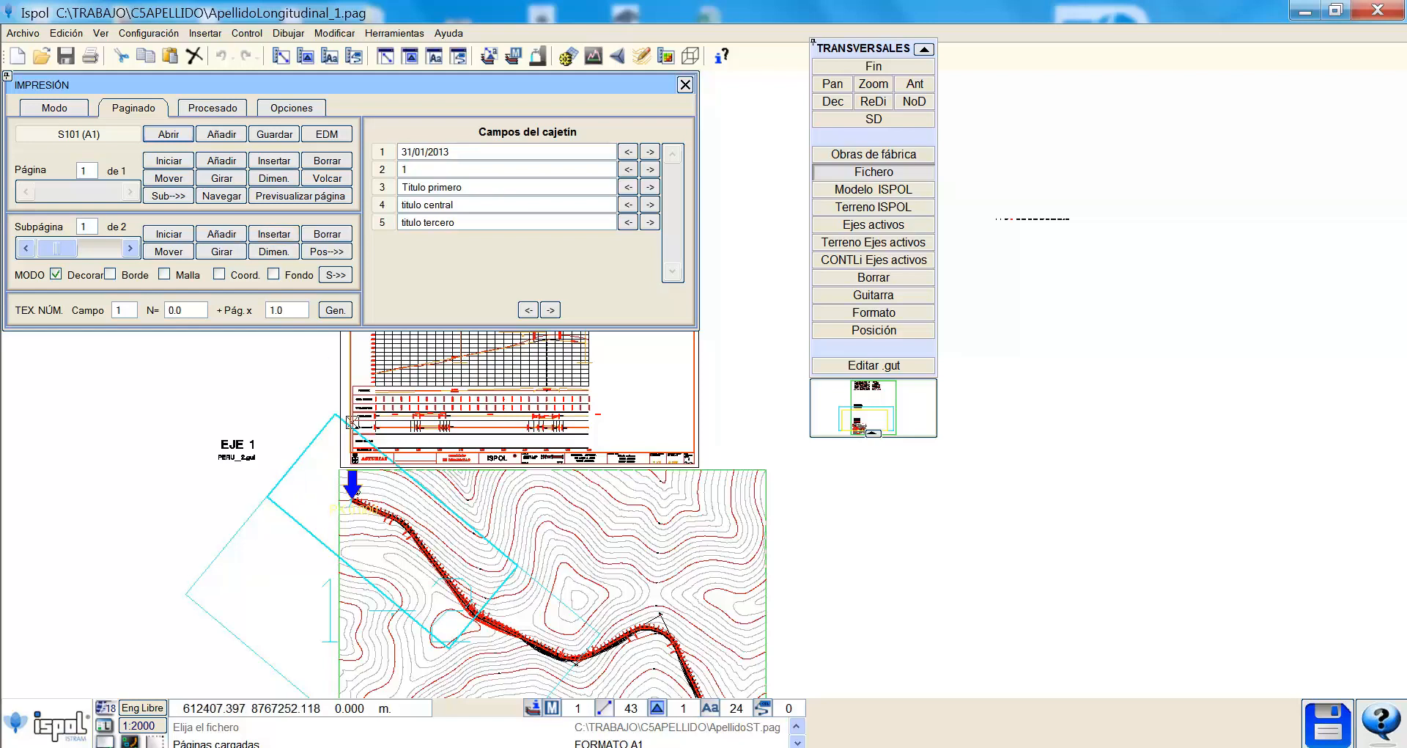
scroll(351, 423, down, 1)
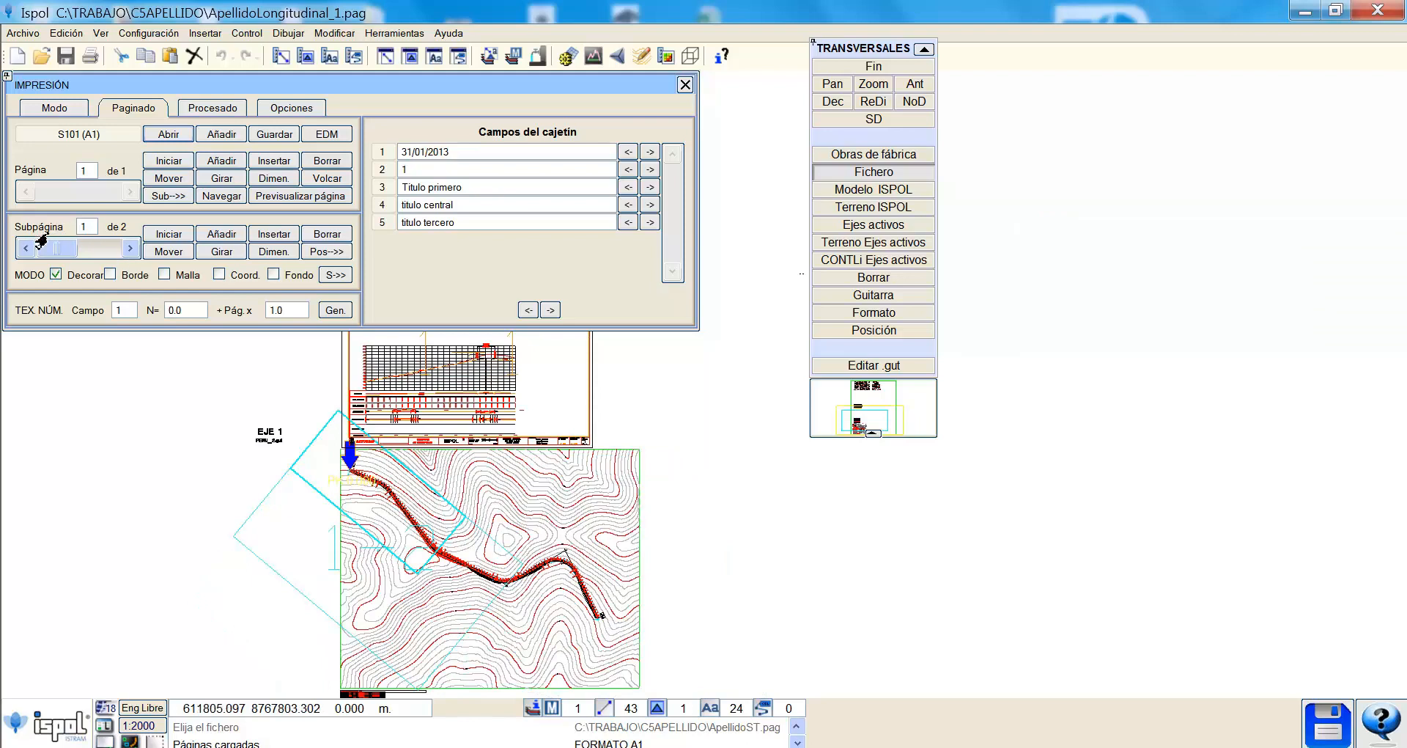
click(129, 248)
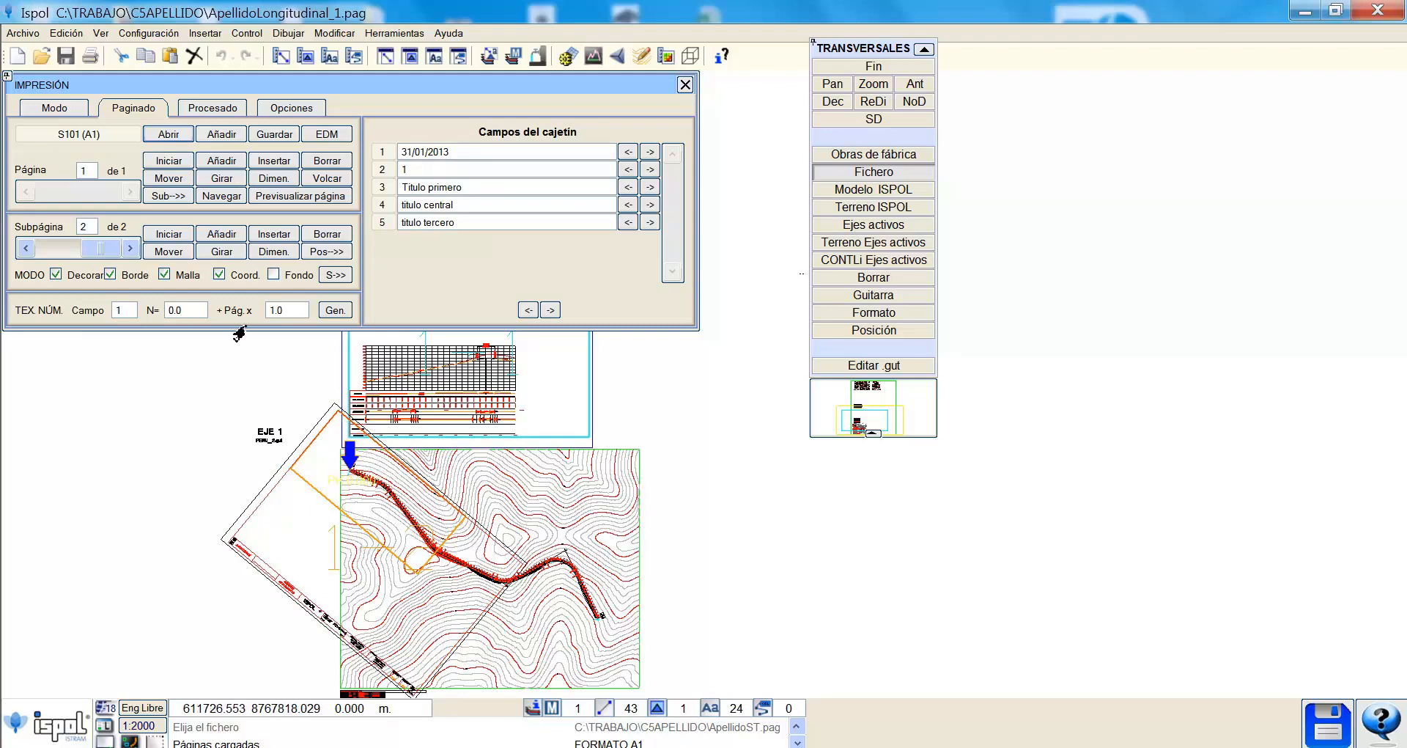
click(167, 252)
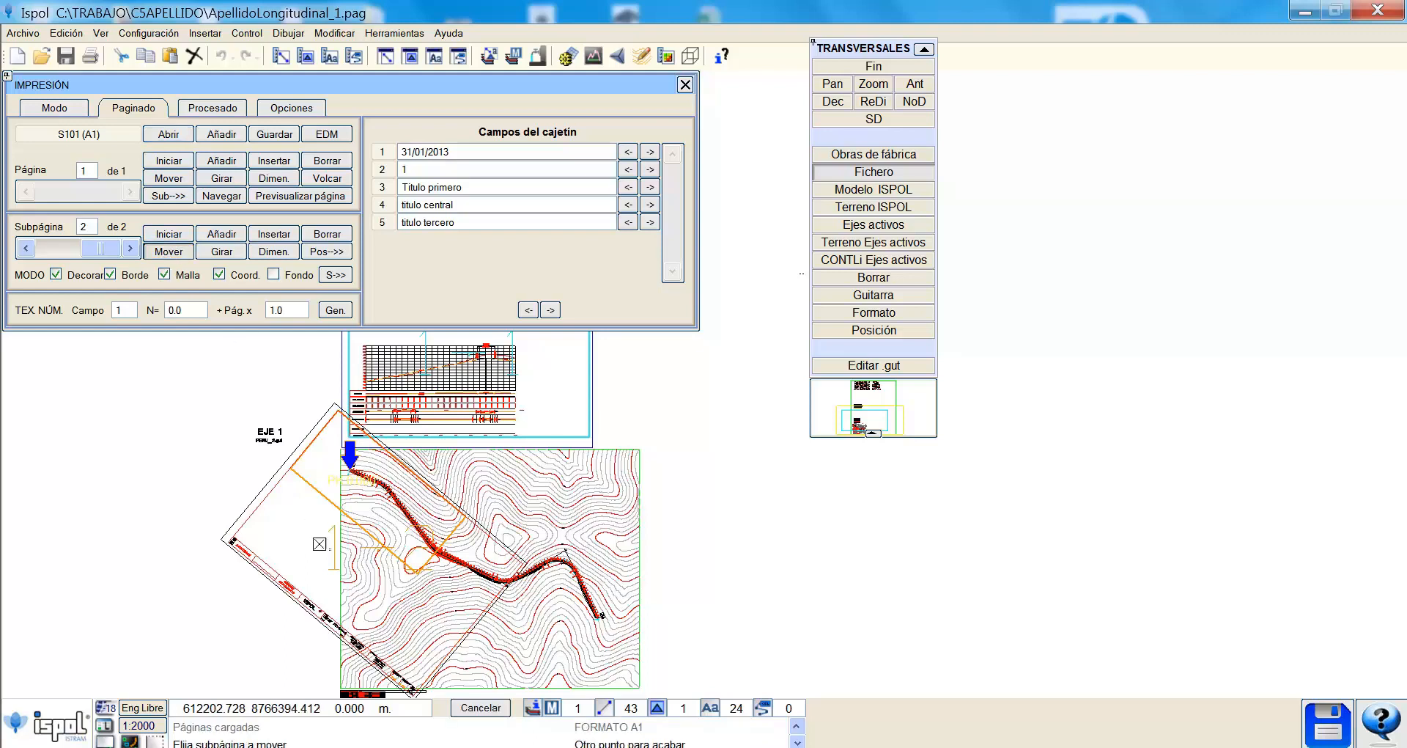
click(331, 548)
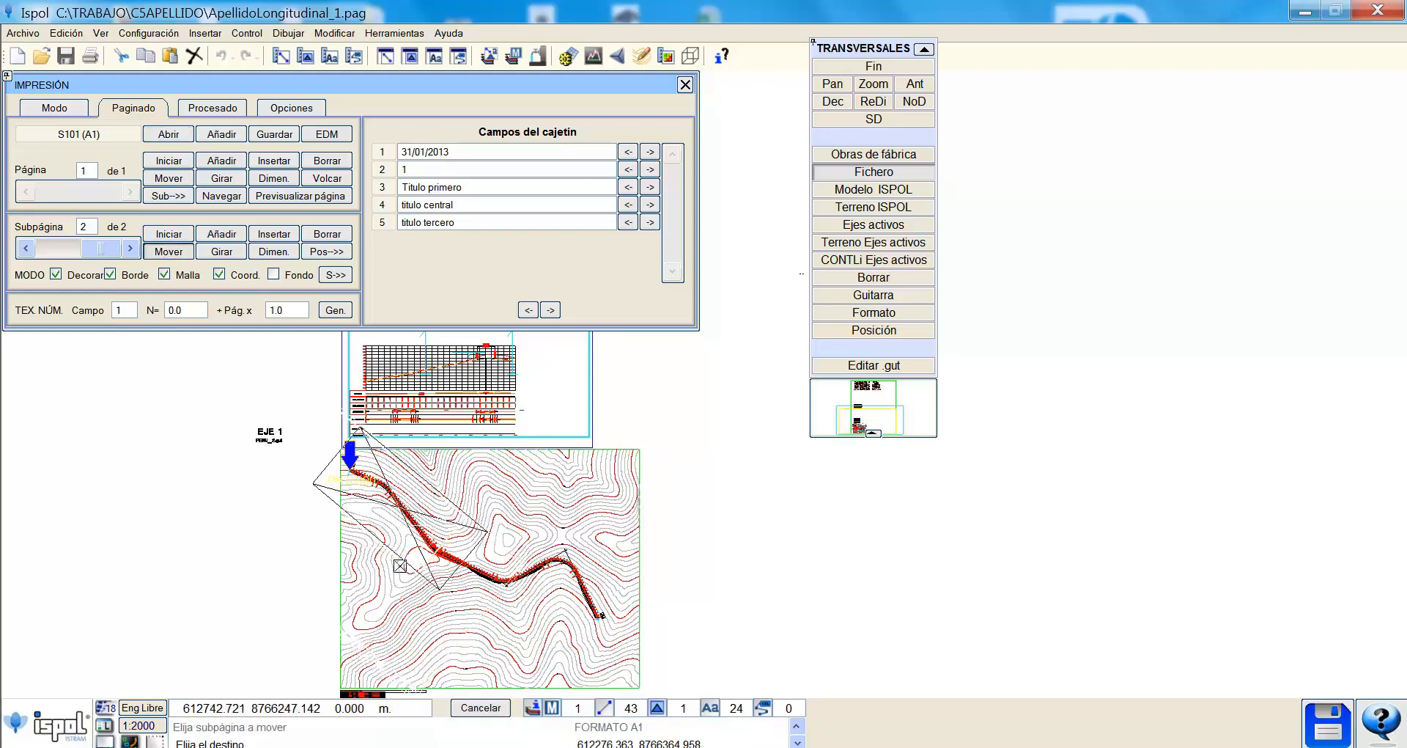
scroll(401, 567, up, 2)
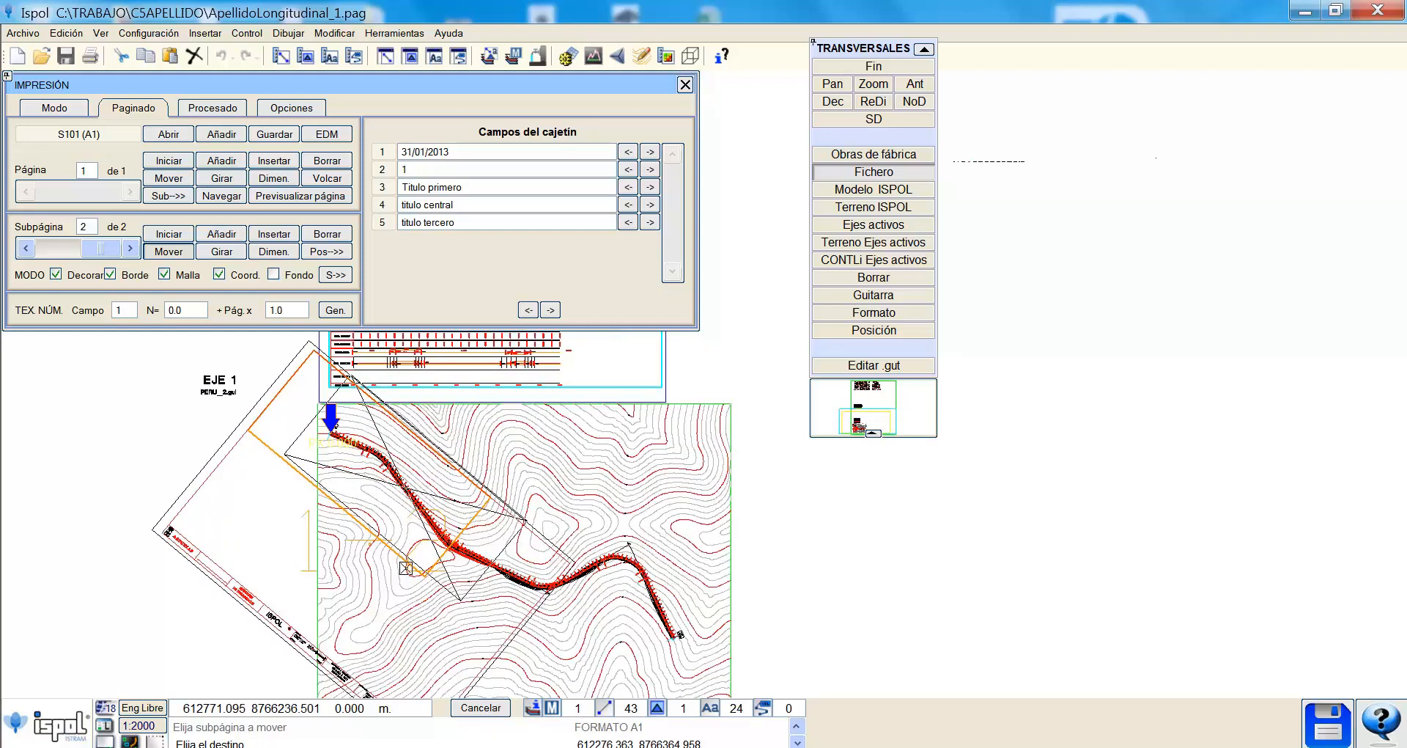
click(406, 570)
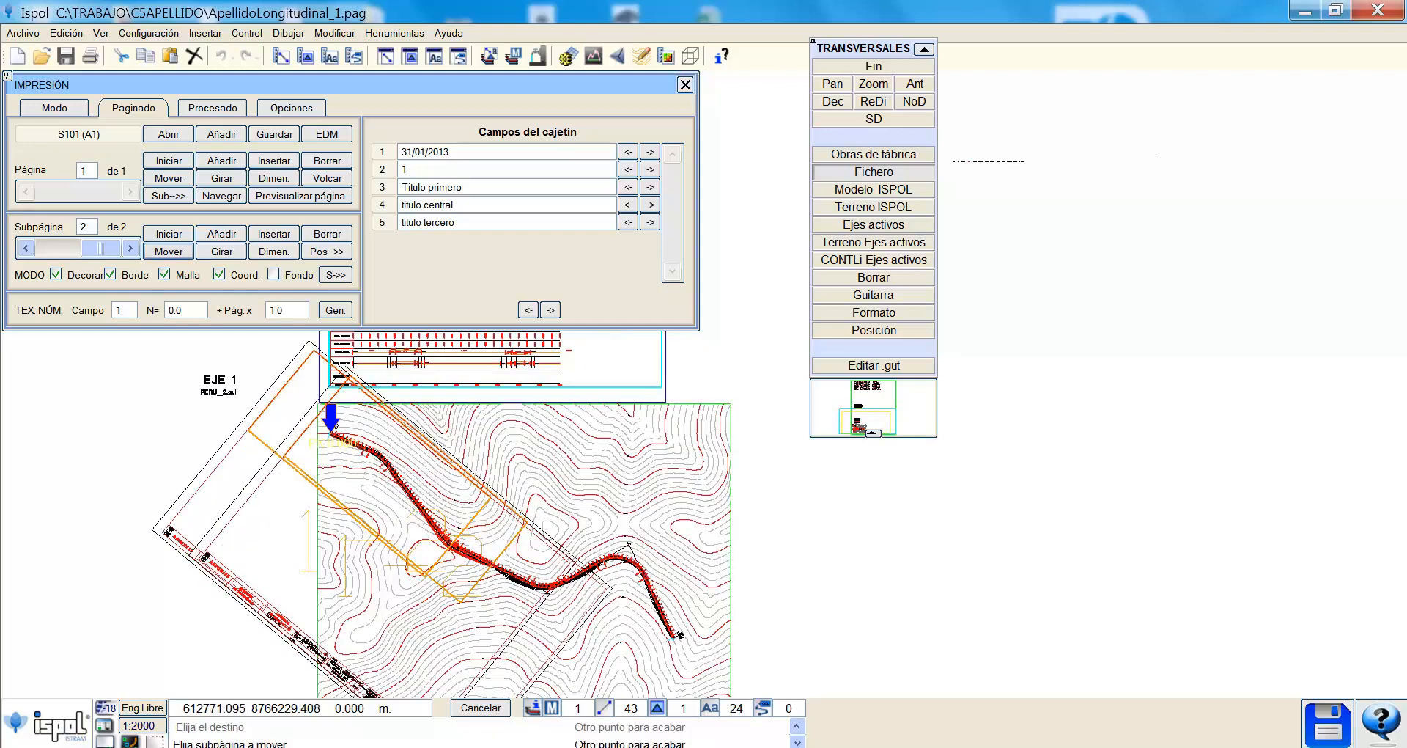
Fill in the title block fields with the date 15/02/2018, ING CARRETERAS, CARRETERA TAL and ALTERNATIVA APELLIDO.
click(481, 157)
click(414, 156)
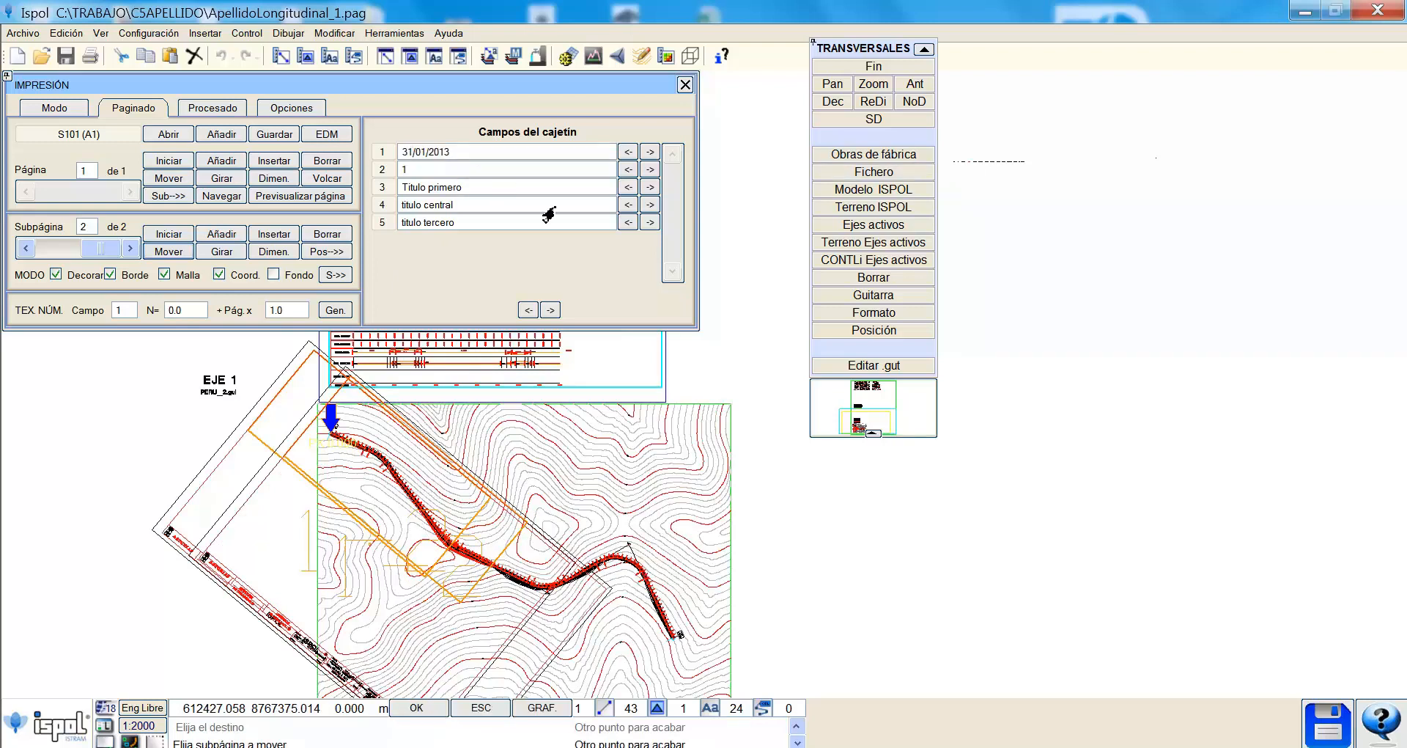
key(BackSpace)
key(BackSpace)
text(15)
click(477, 193)
key(BackSpace)
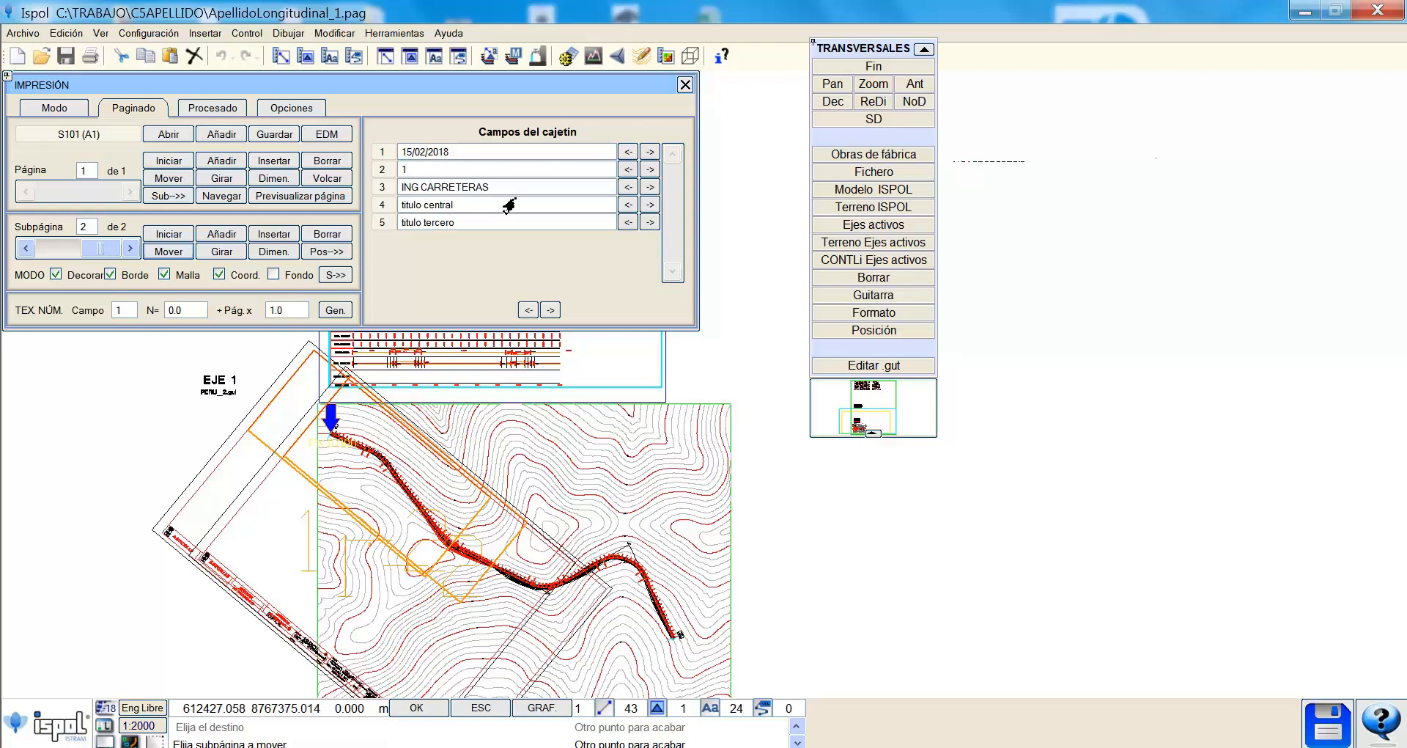
click(502, 208)
text(CA)
click(496, 223)
text(ALTERNATIVA APELLIDO)
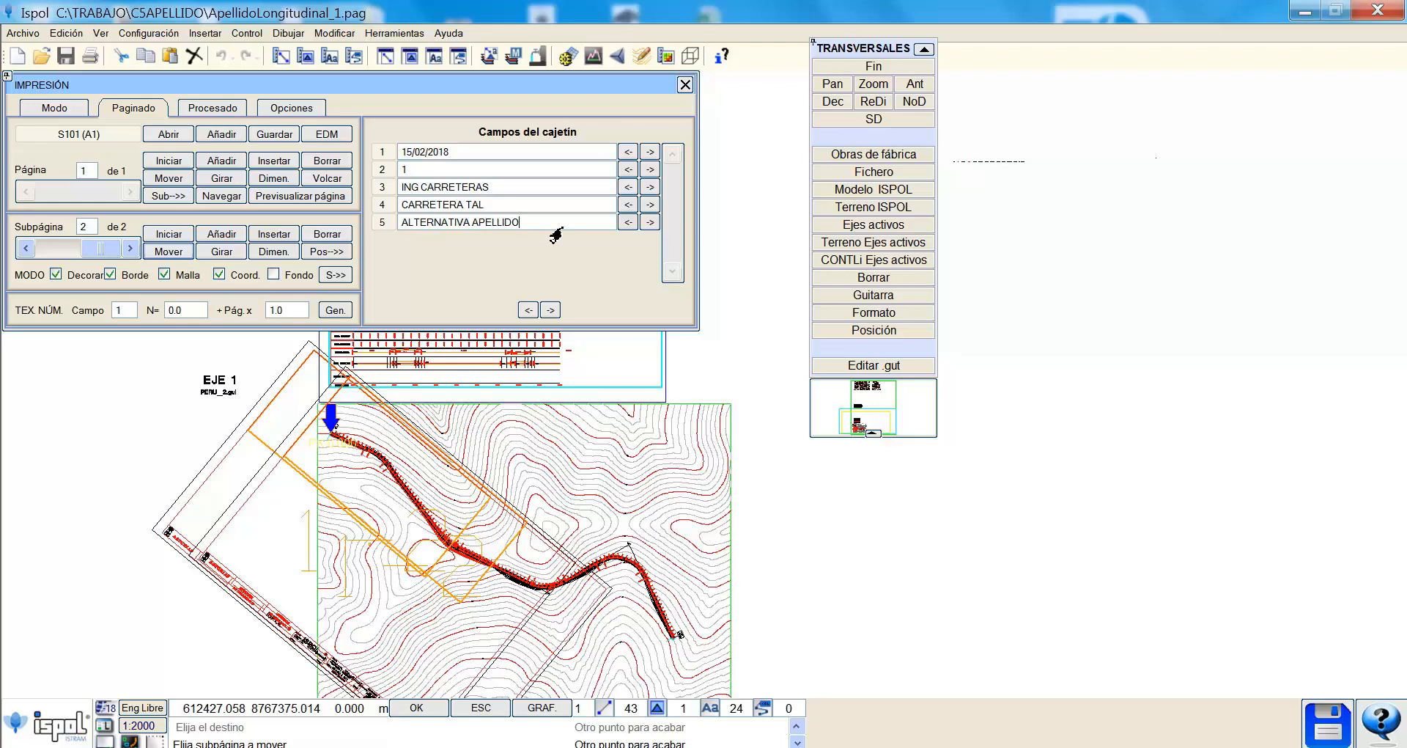
Print all pages of the longitudinal pagination to LAM1.pdf in C5APELLIDO, with one document per page.
click(212, 109)
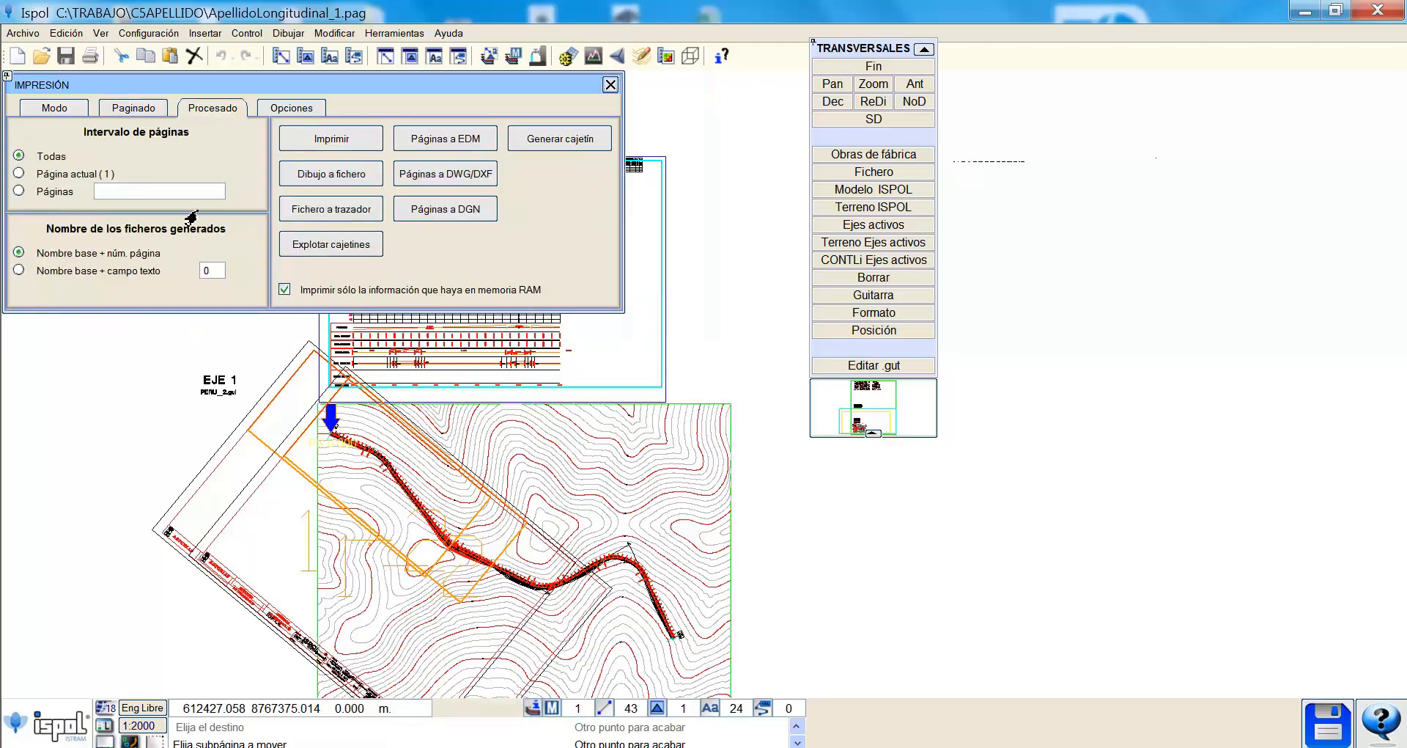
click(323, 149)
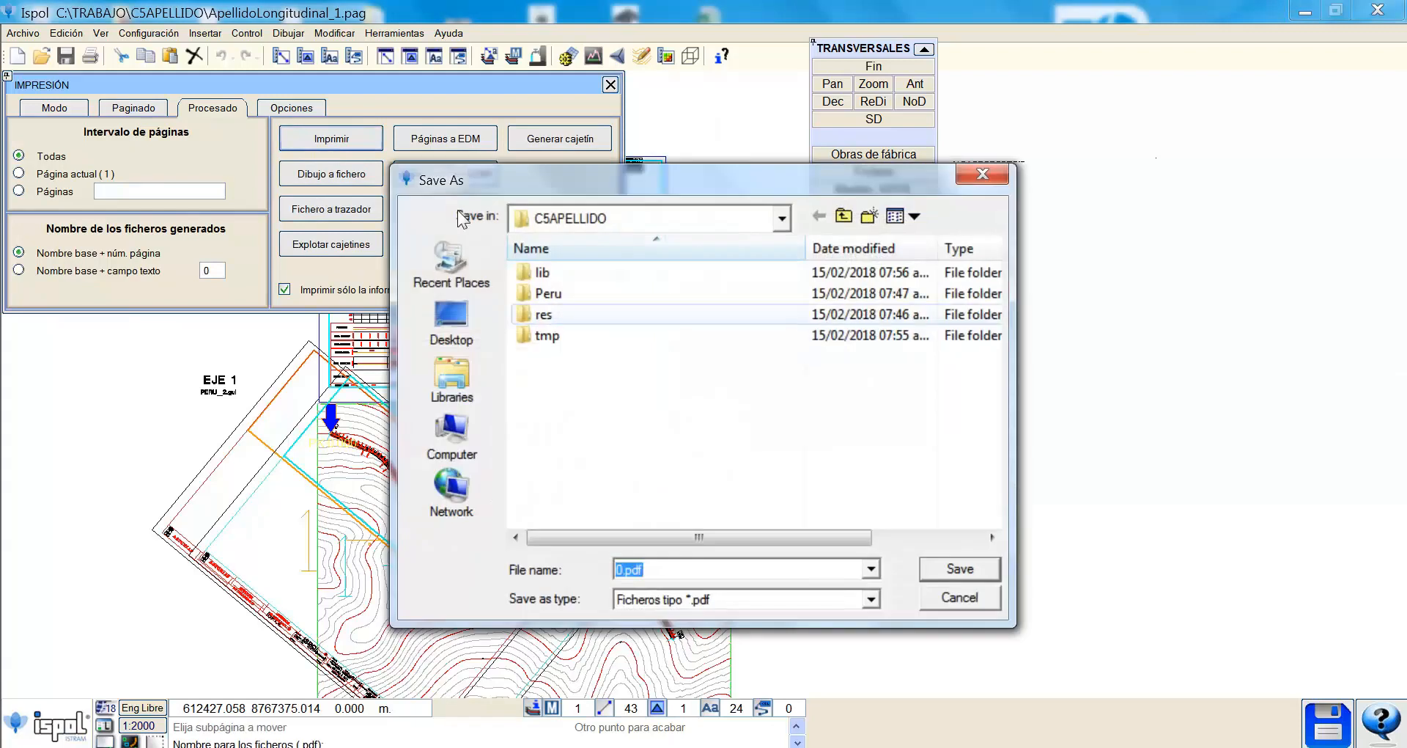
click(623, 570)
text(LAM)
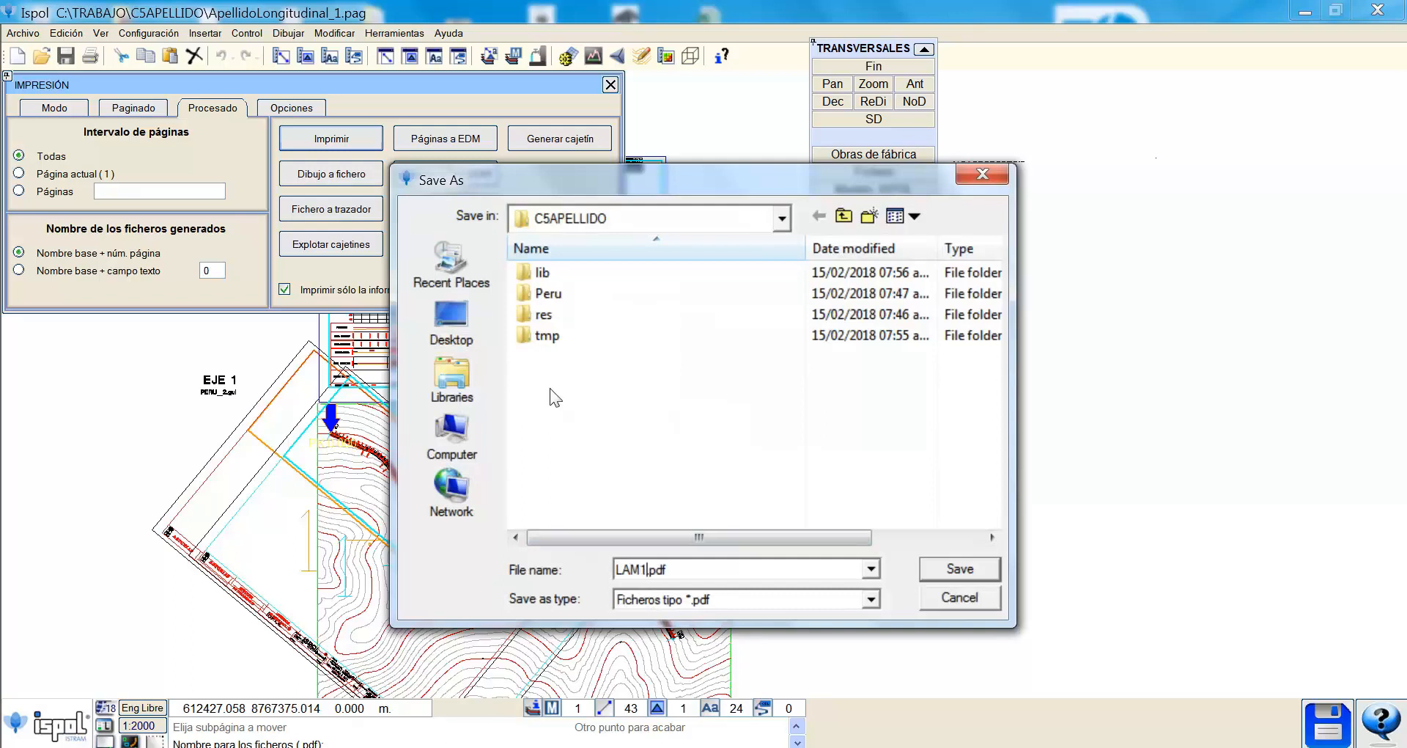
text(1)
key(Return)
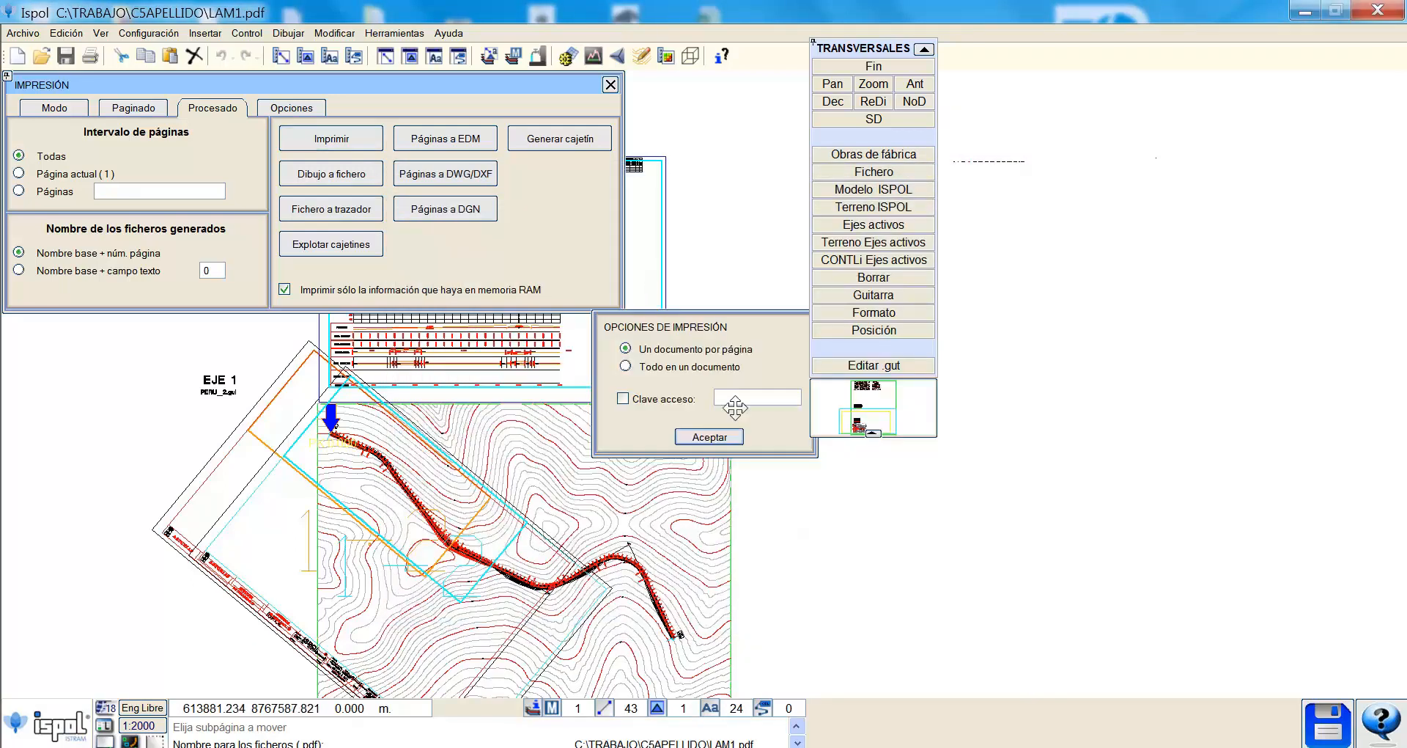
click(698, 441)
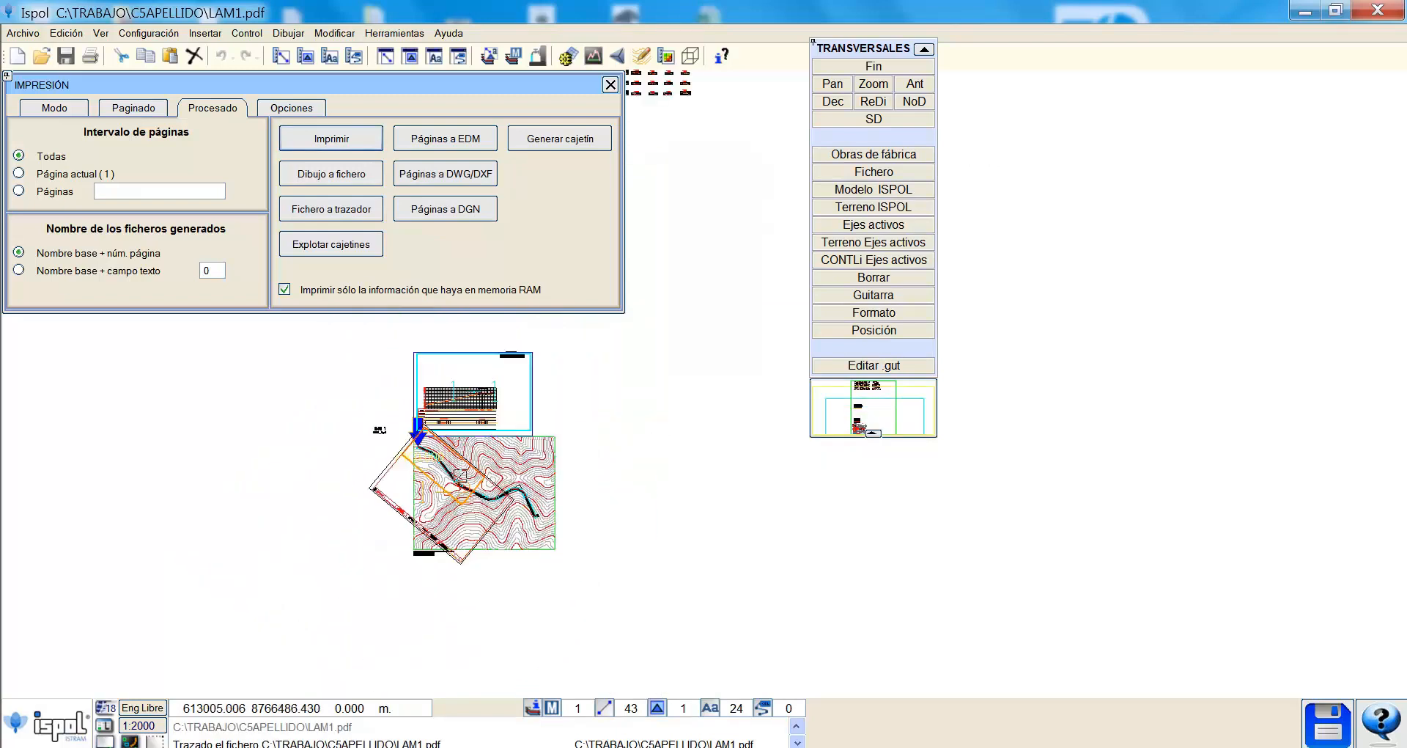
Open LAM1.pdf from the C5APELLIDO folder to check the printed plan and profile sheet, and close it.
scroll(414, 542, up, 2)
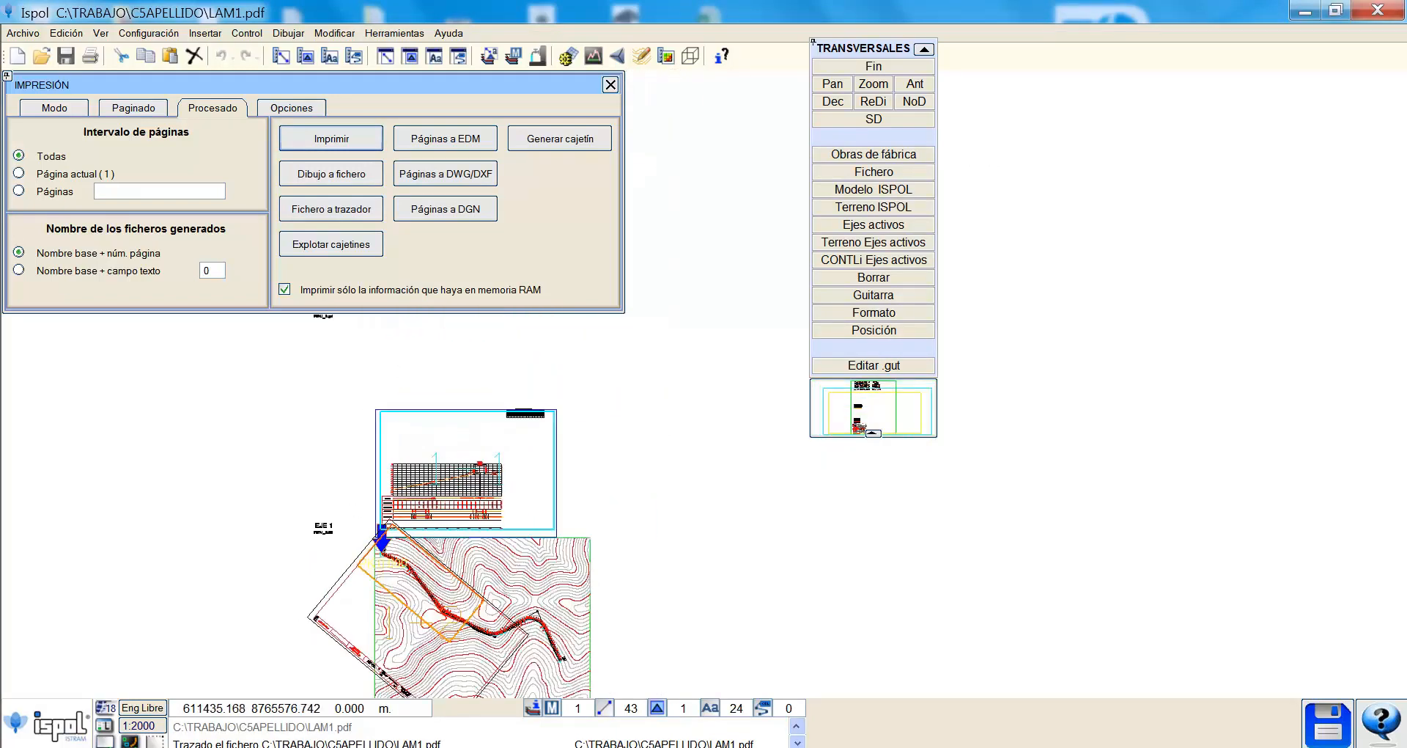
key(alt+Tab)
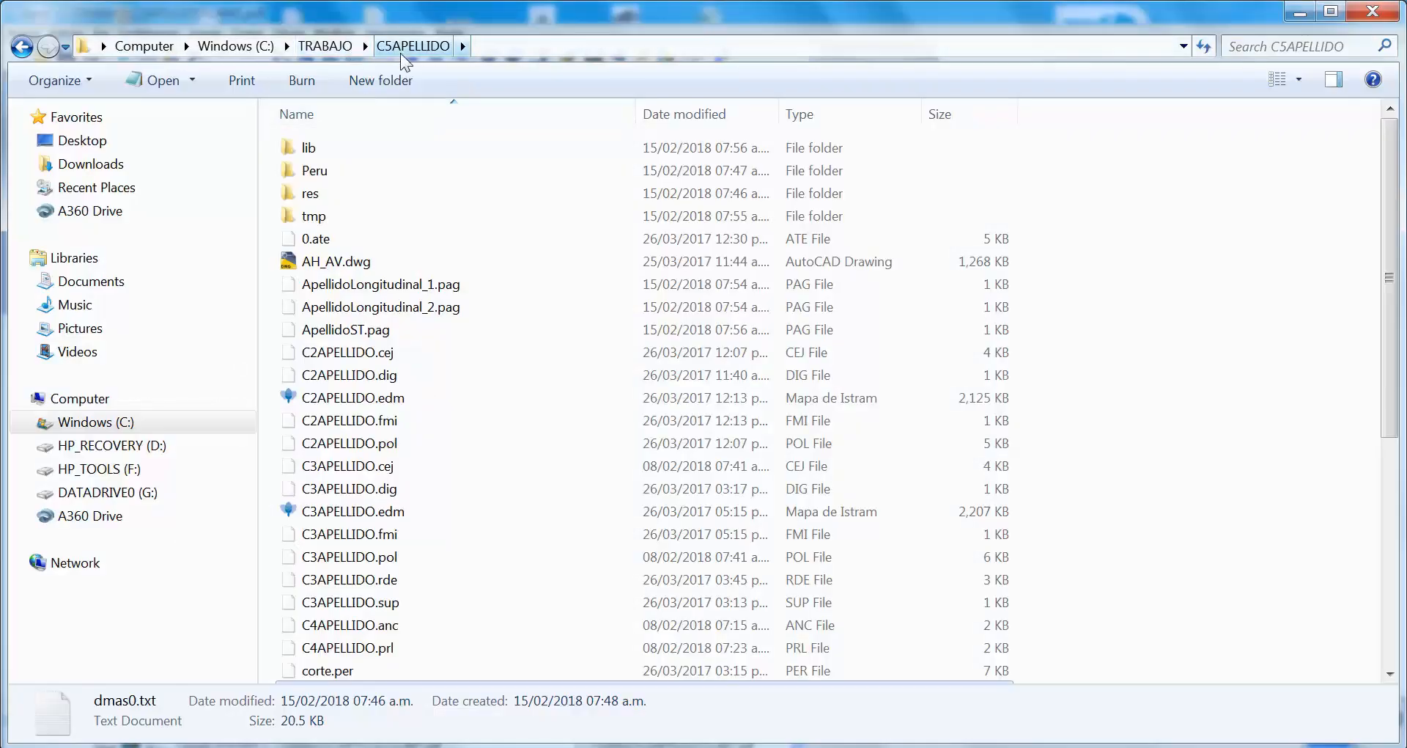
click(409, 510)
scroll(389, 477, down, 6)
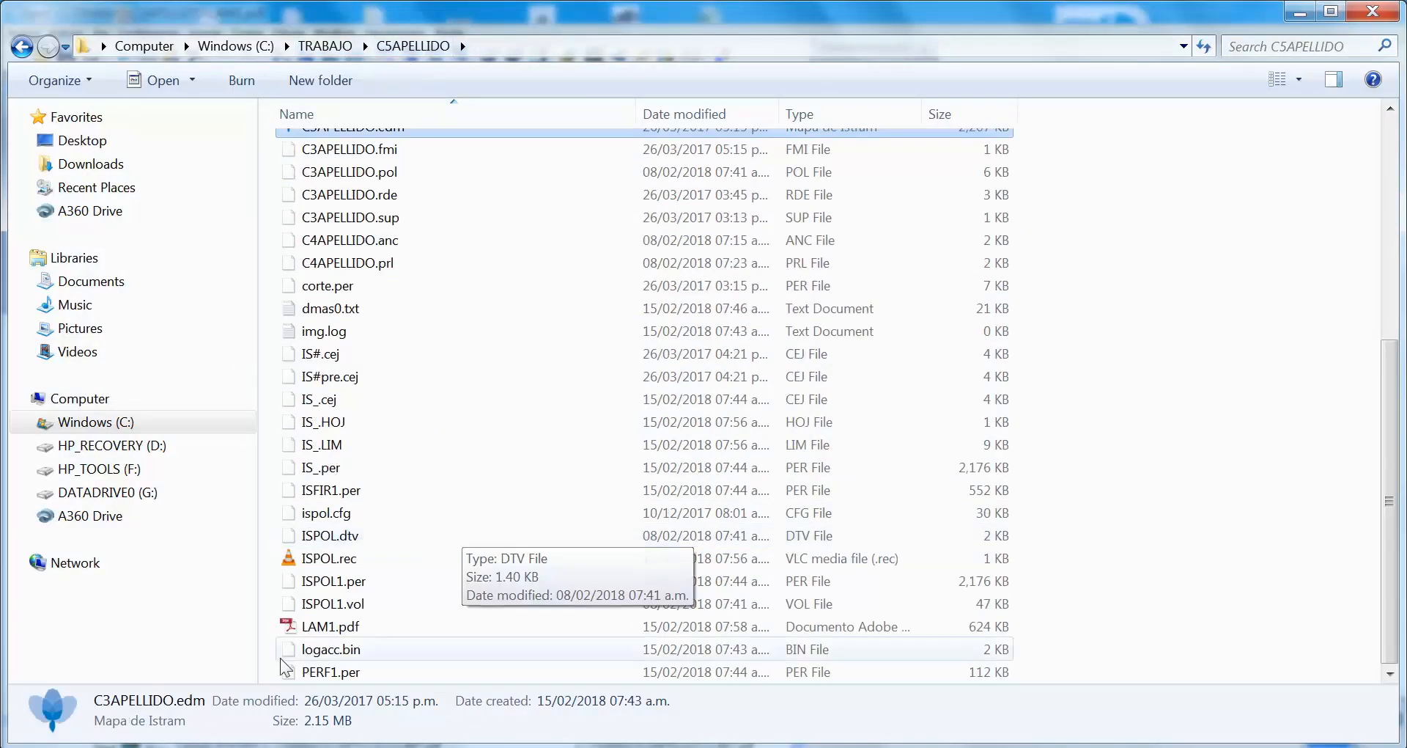
double_click(354, 632)
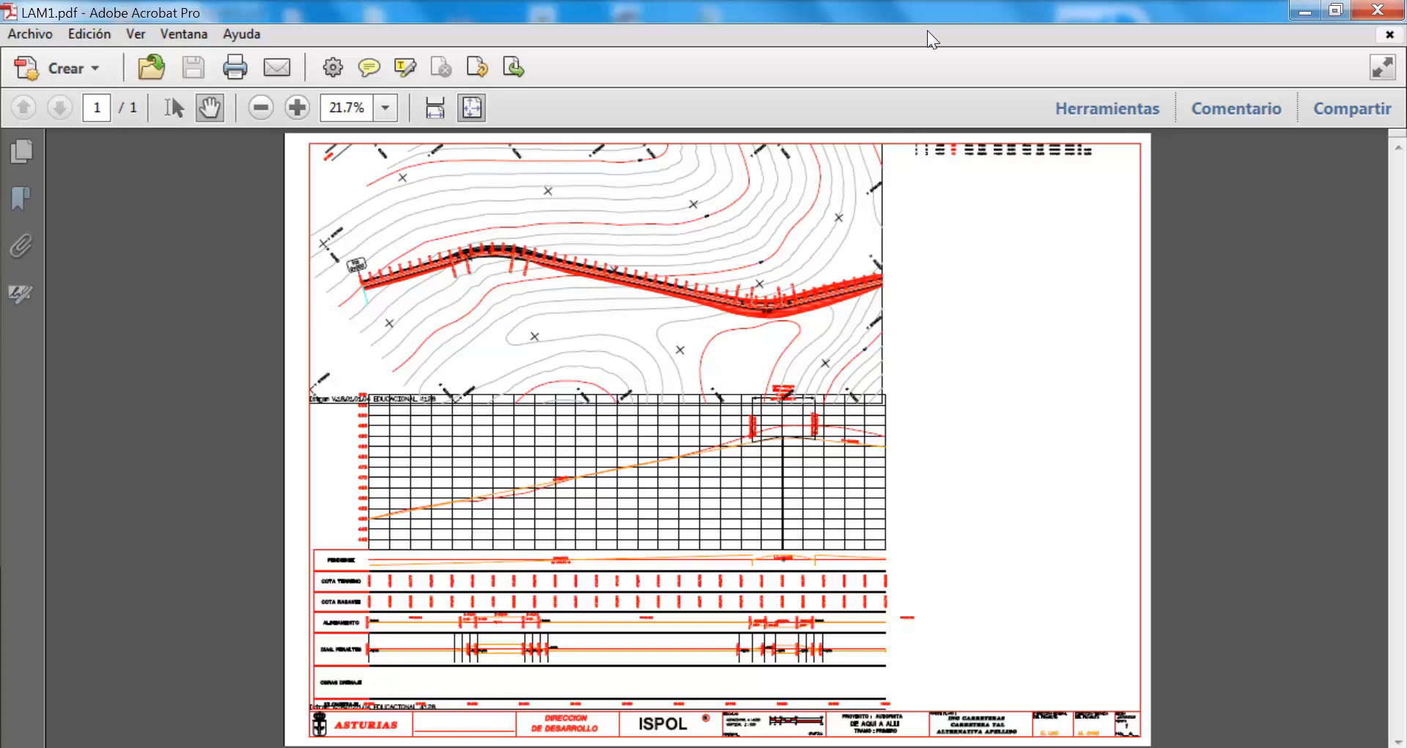
click(1378, 10)
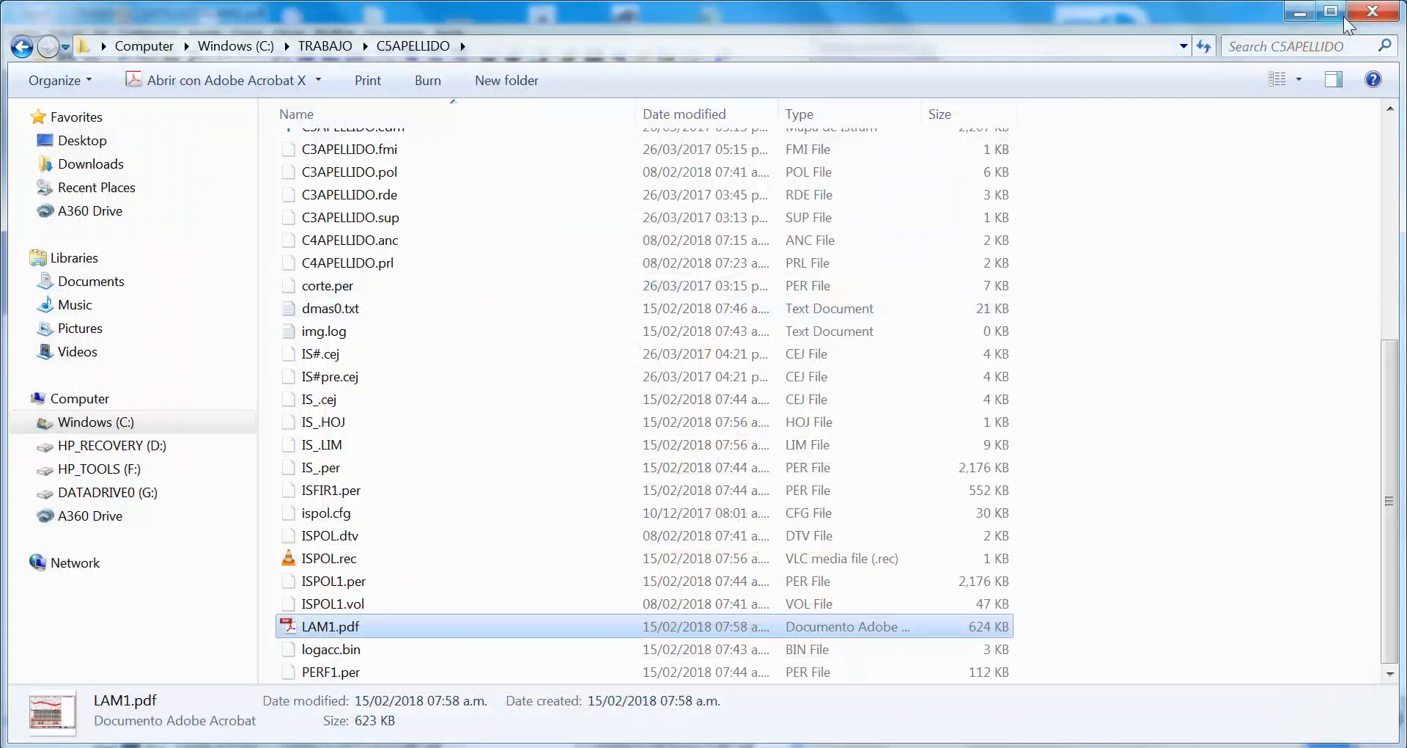
click(1376, 14)
Name the new print mode ST and set its format to A0 with the S100 title block.
scroll(604, 650, down, 1)
scroll(695, 532, up, 3)
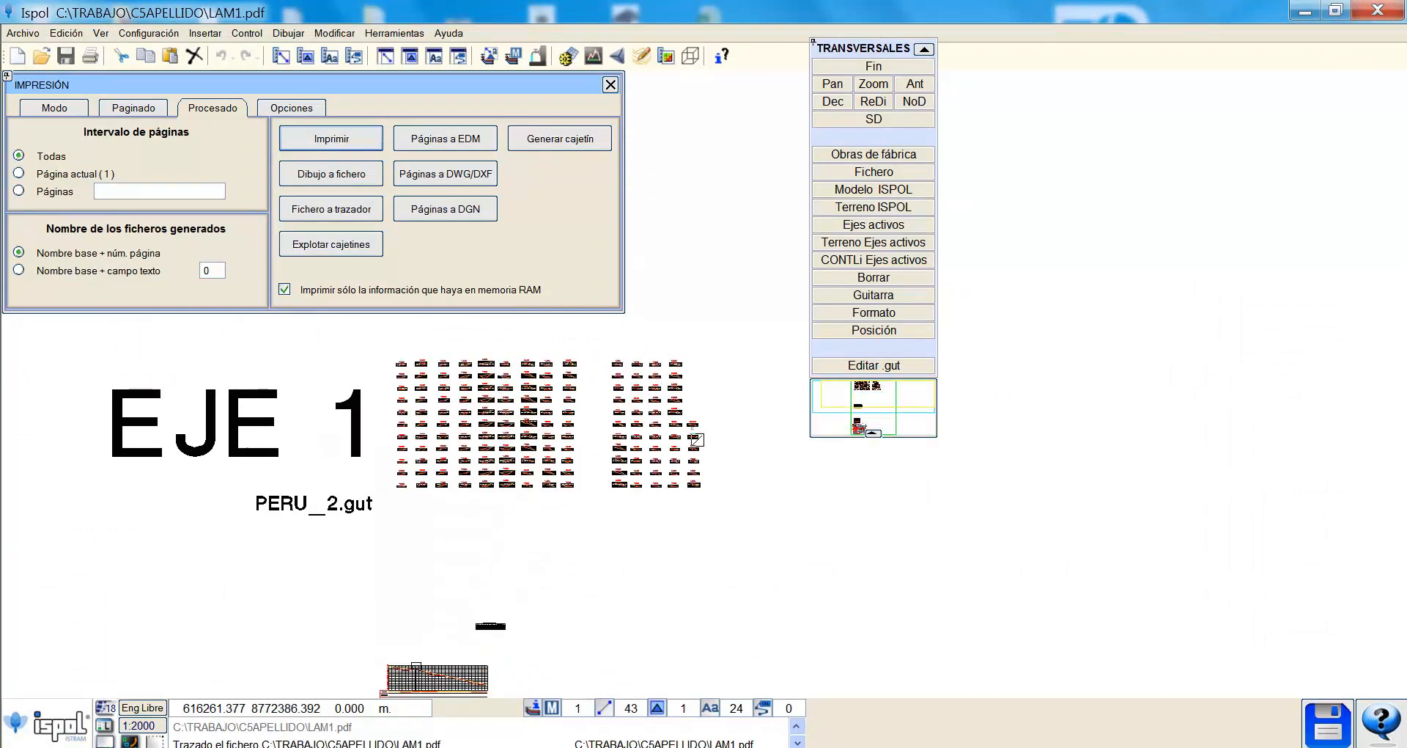
scroll(570, 357, up, 2)
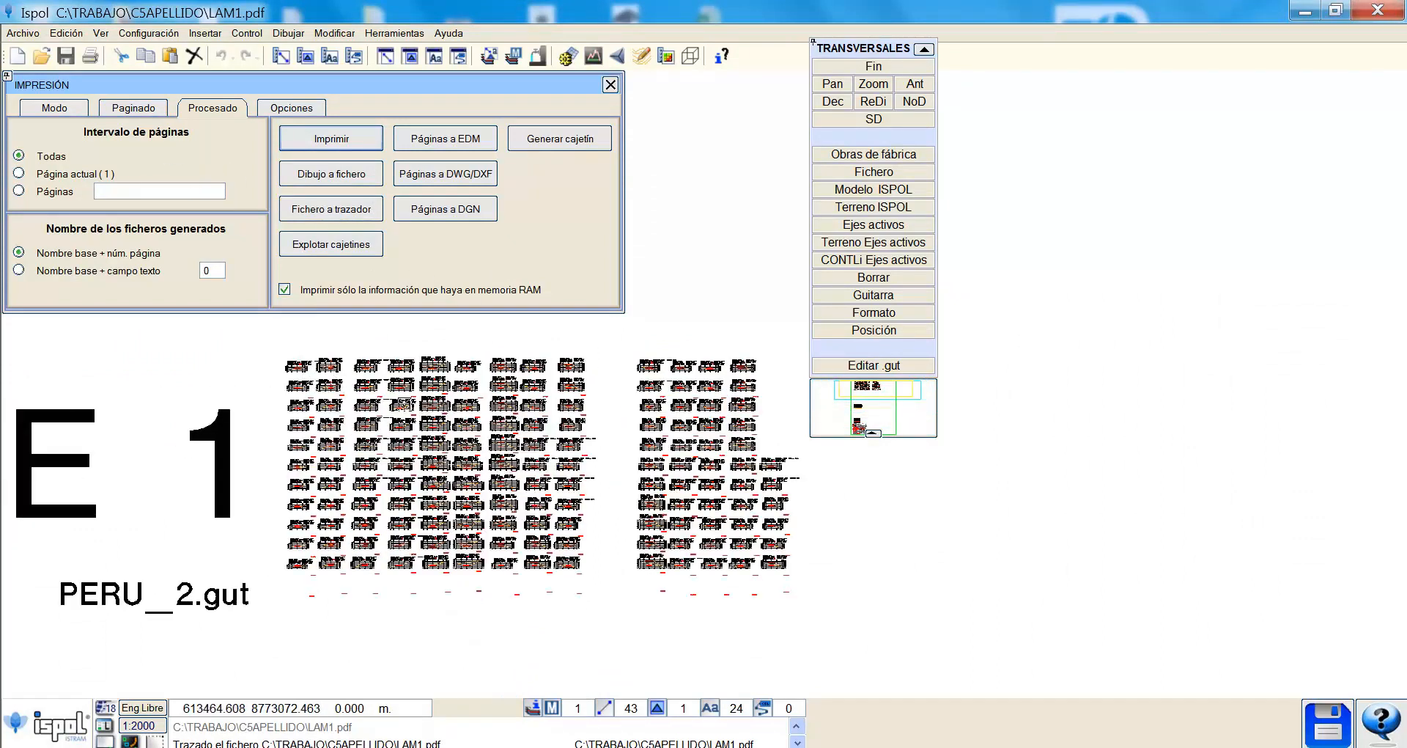
click(63, 109)
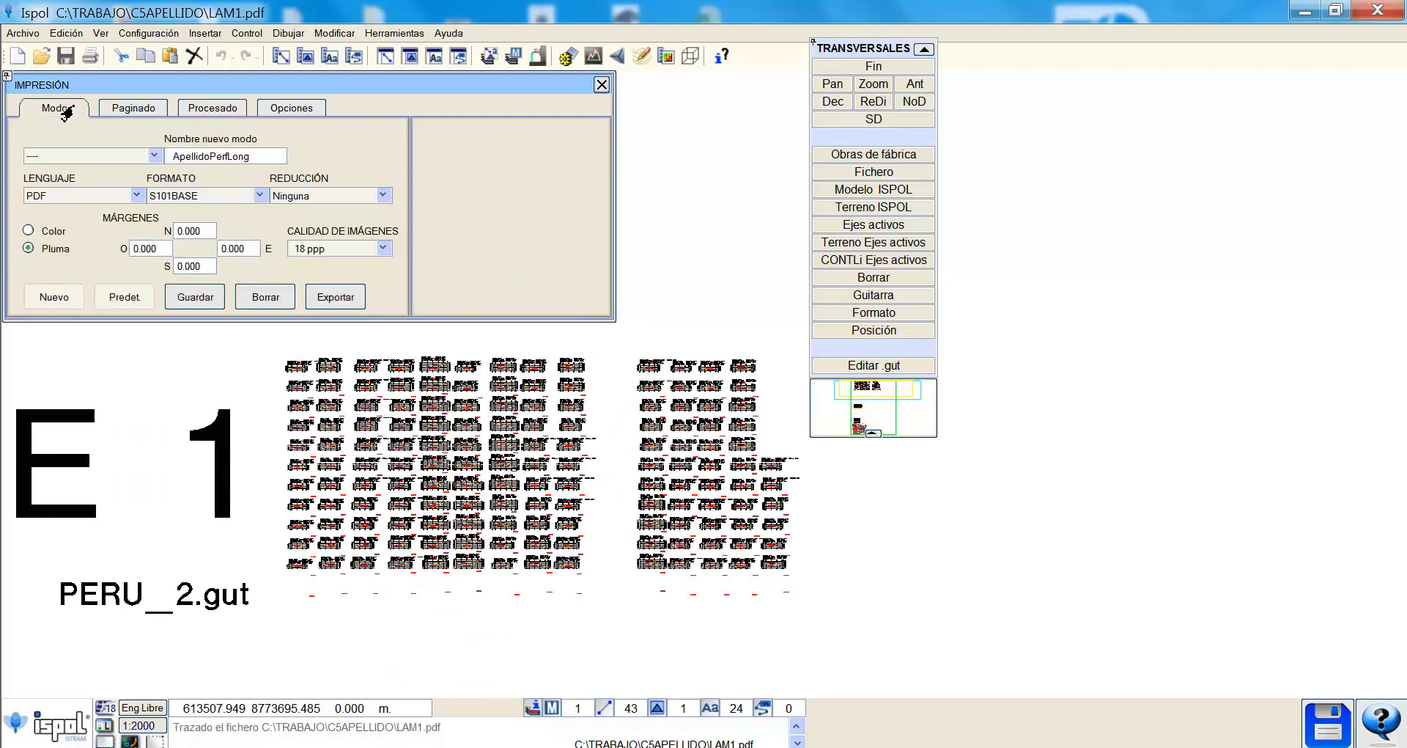
click(234, 160)
click(227, 159)
double_click(251, 158)
text(ST)
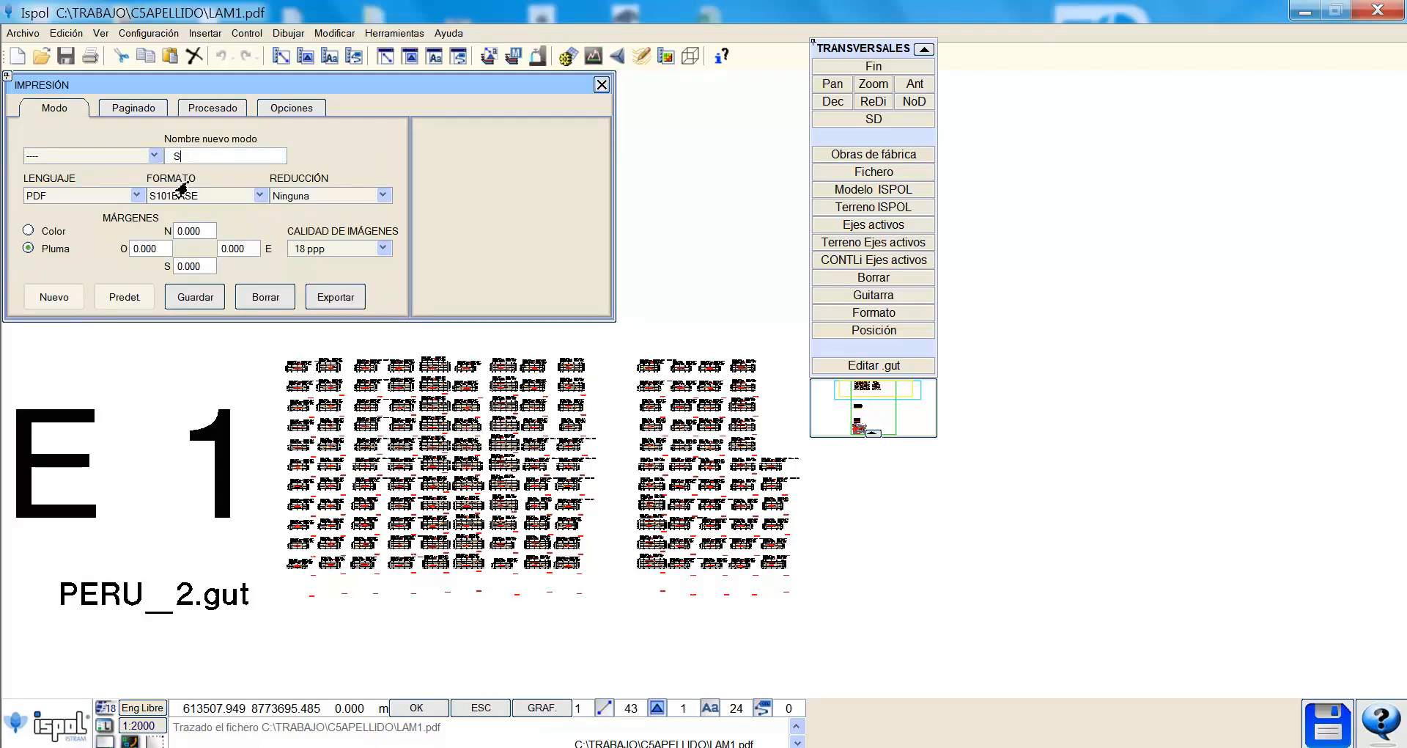
click(221, 197)
click(206, 231)
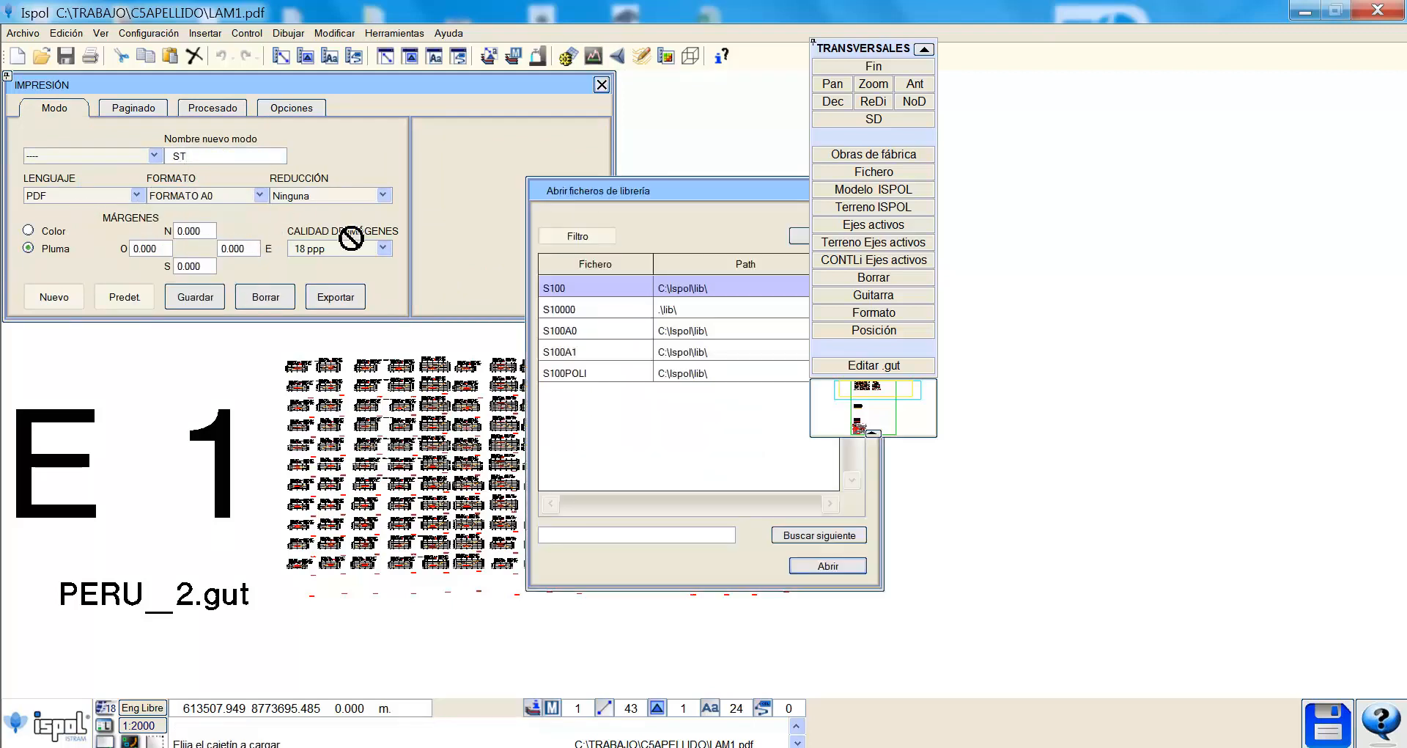
click(801, 566)
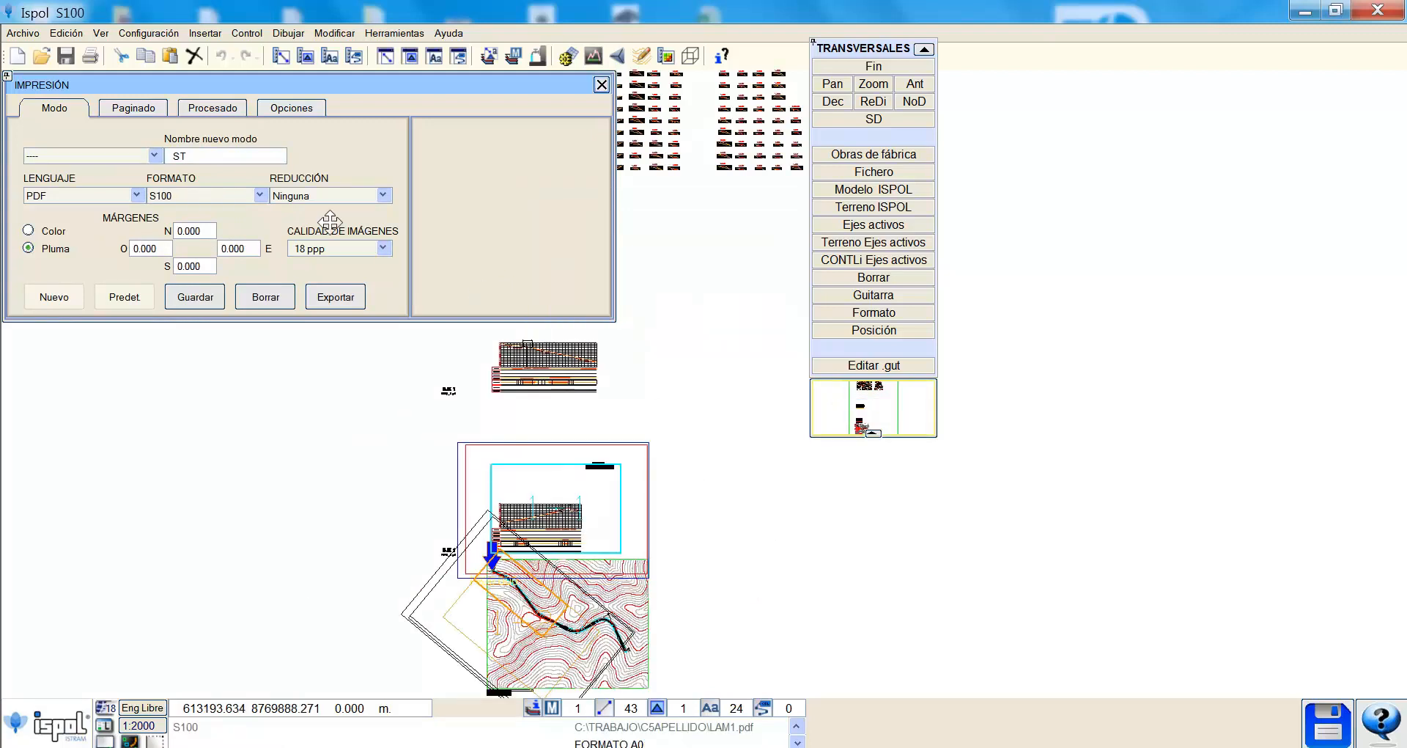
Load the cross sections' pagination file ApellidoST.pag for printing.
click(110, 108)
click(168, 134)
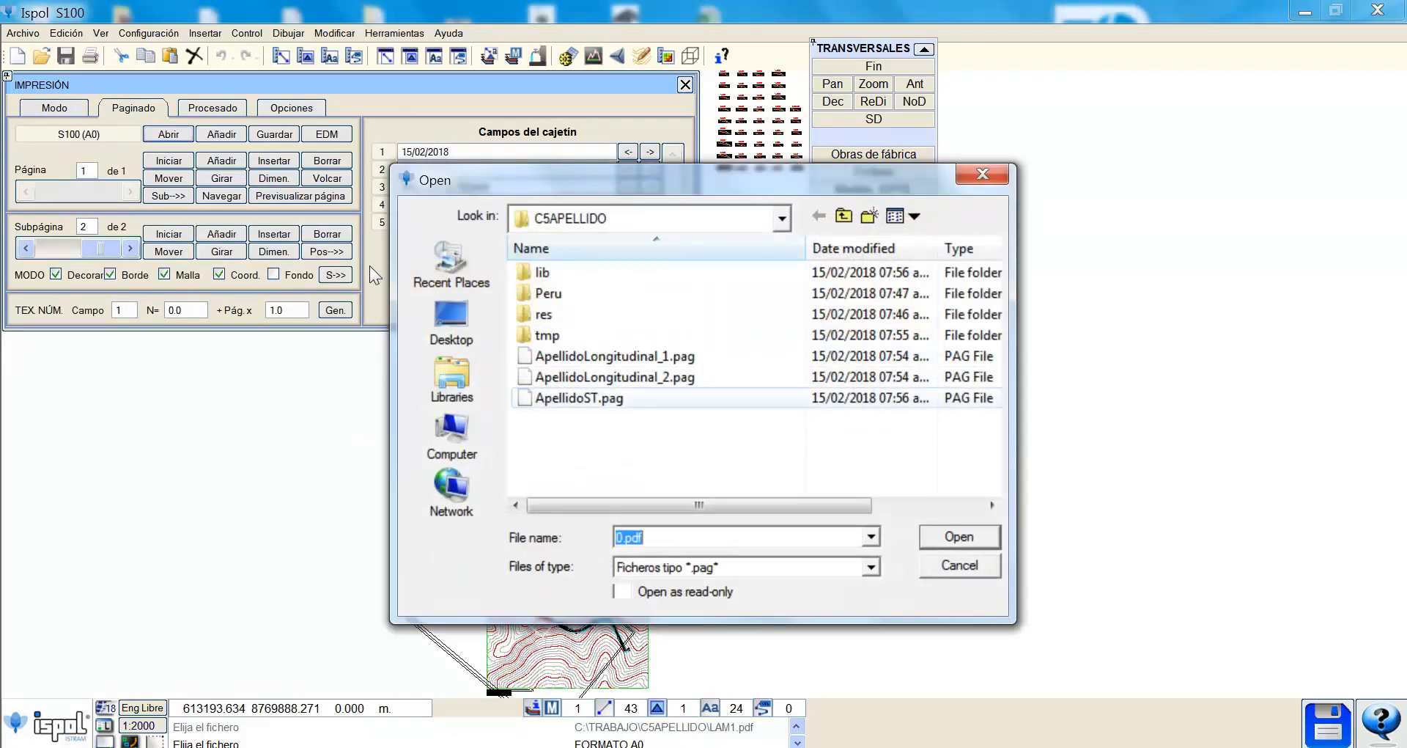
click(579, 397)
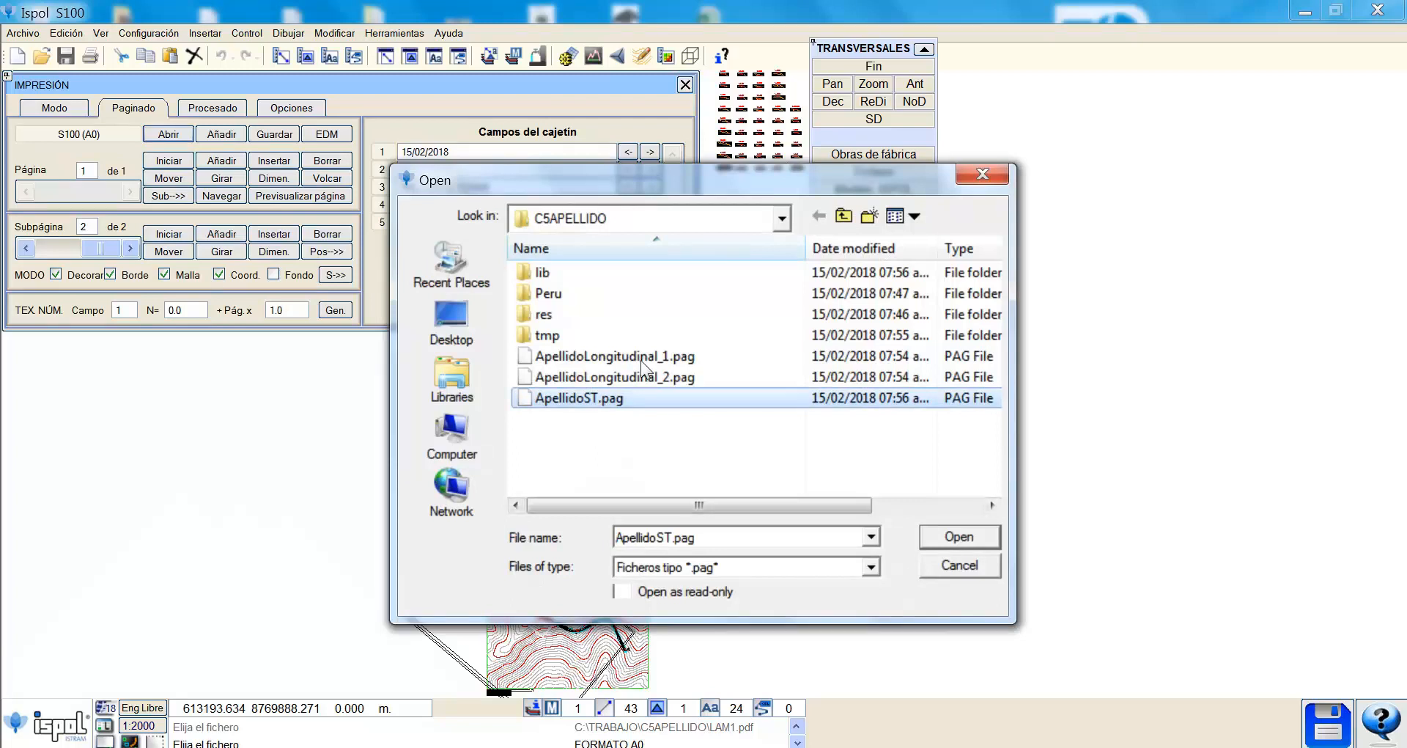
key(Return)
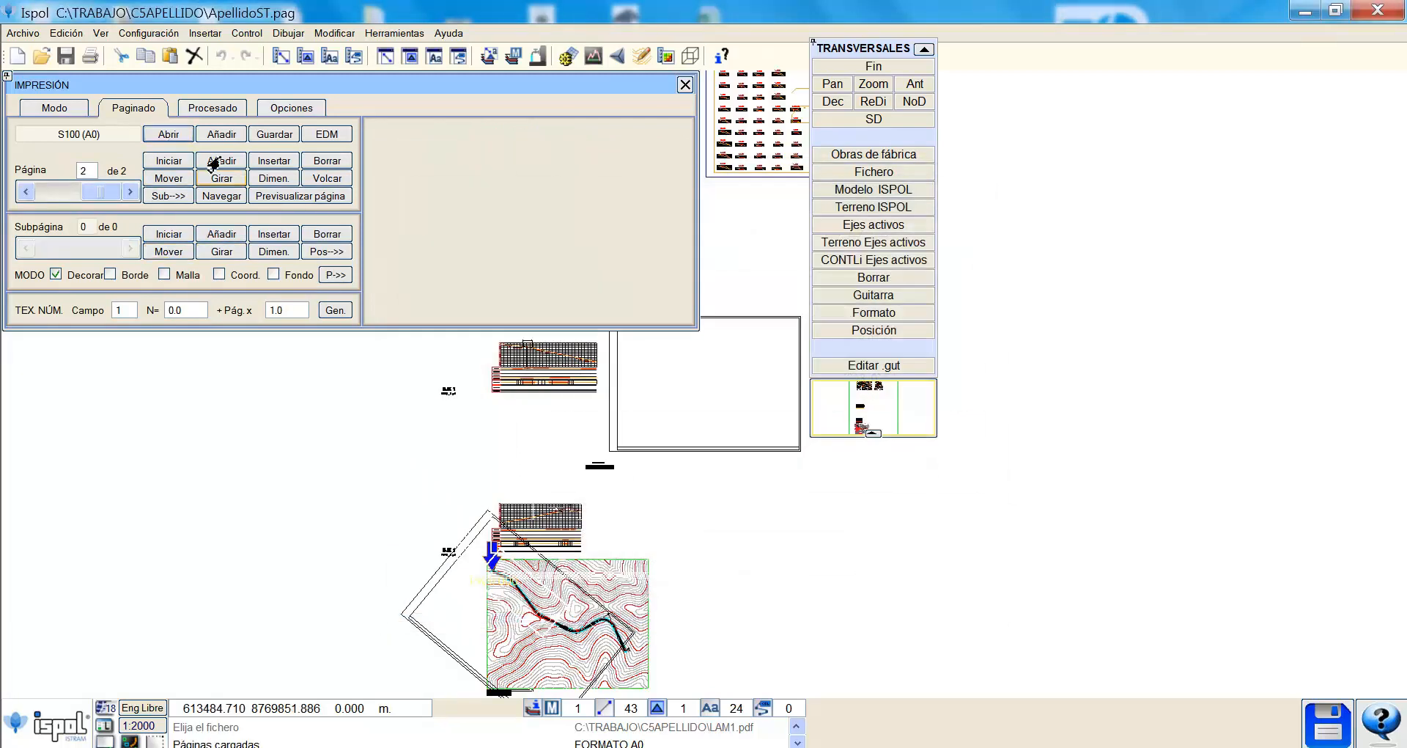
Print all cross-section pages to LAM3.pdf in C5APELLIDO as a single document.
click(212, 107)
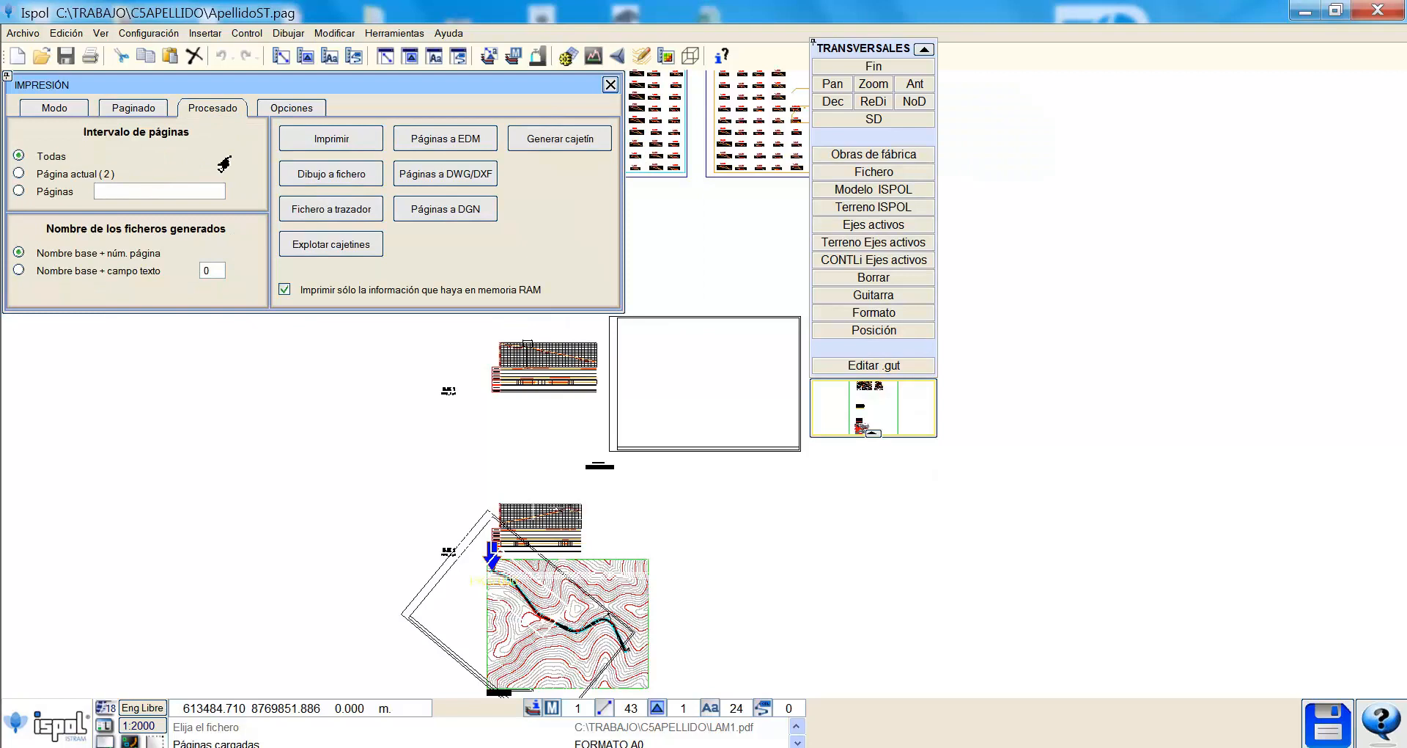
click(331, 173)
key(Left)
key(Left)
key(Left)
key(BackSpace)
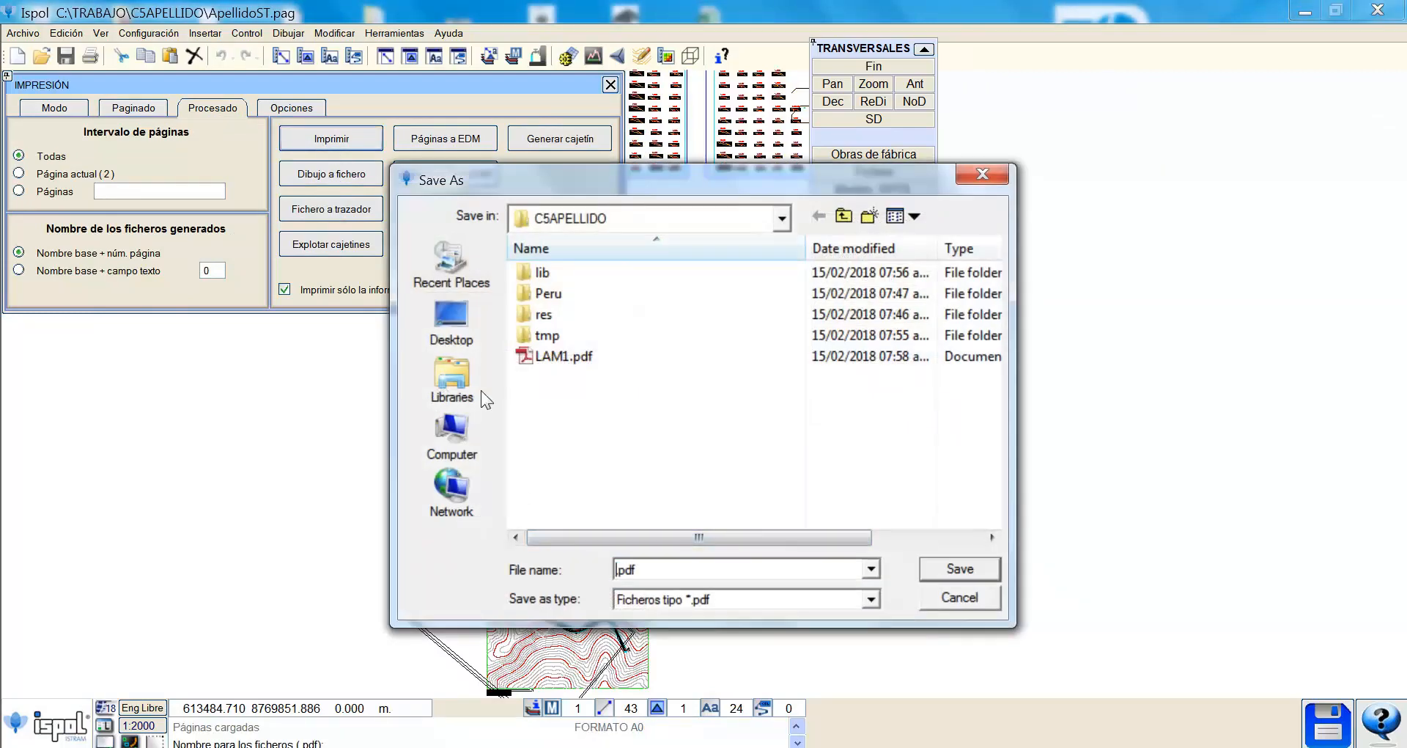
text(LAM)
key(Return)
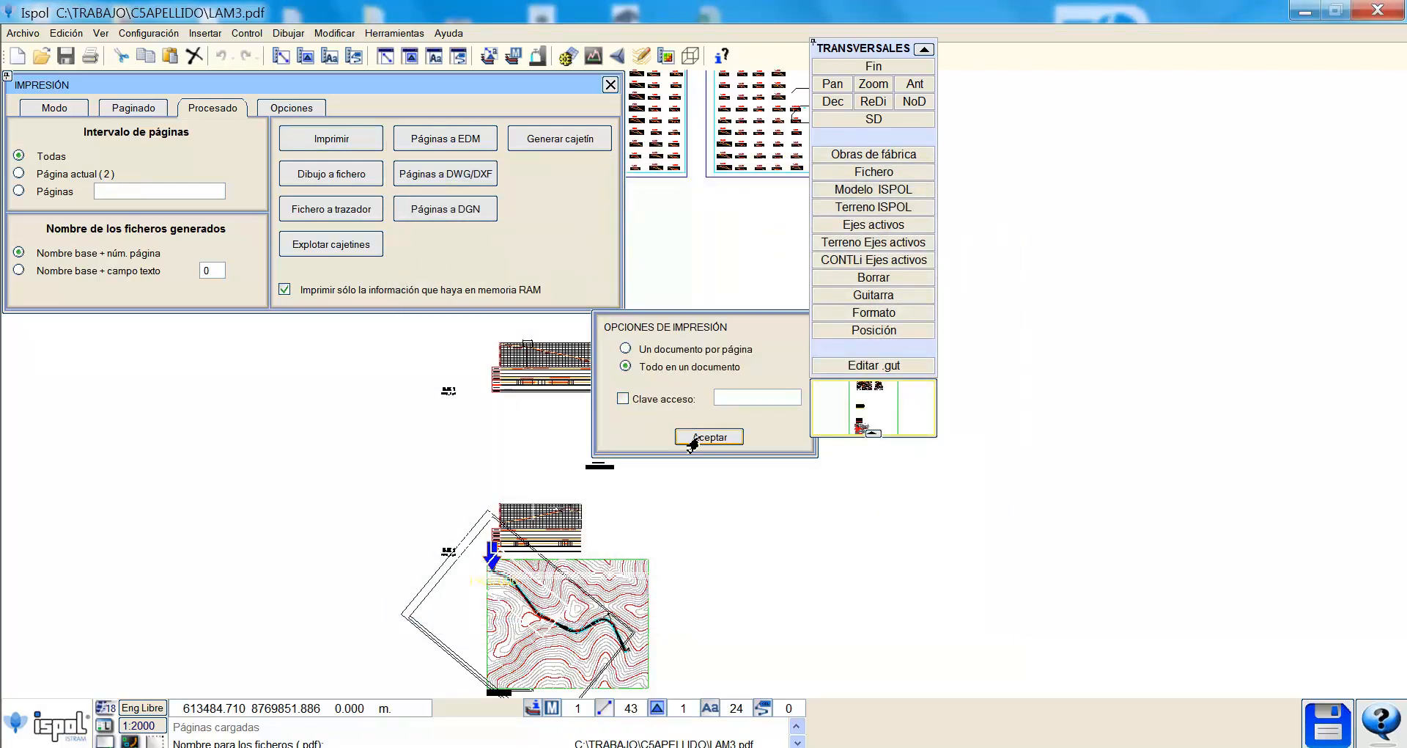
click(706, 438)
scroll(614, 406, down, 2)
scroll(614, 371, up, 7)
scroll(495, 389, up, 1)
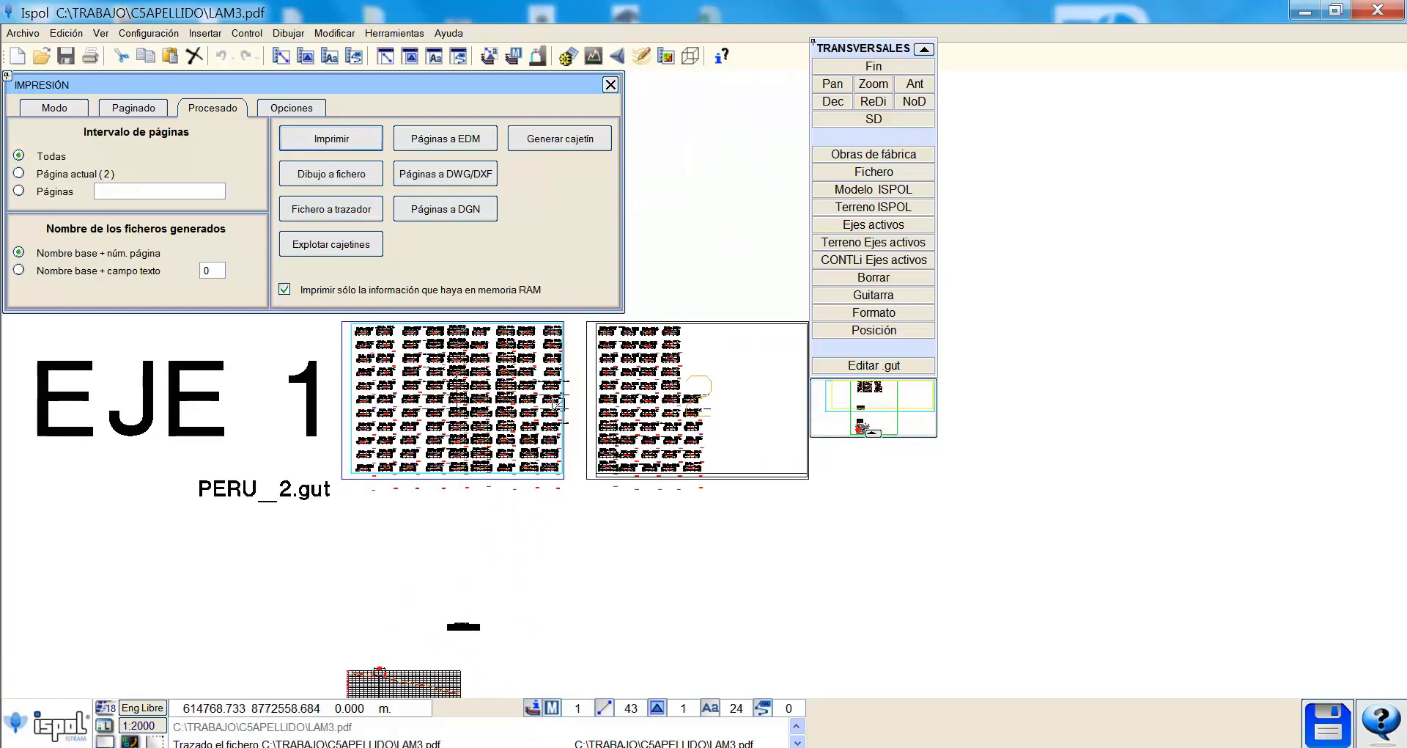